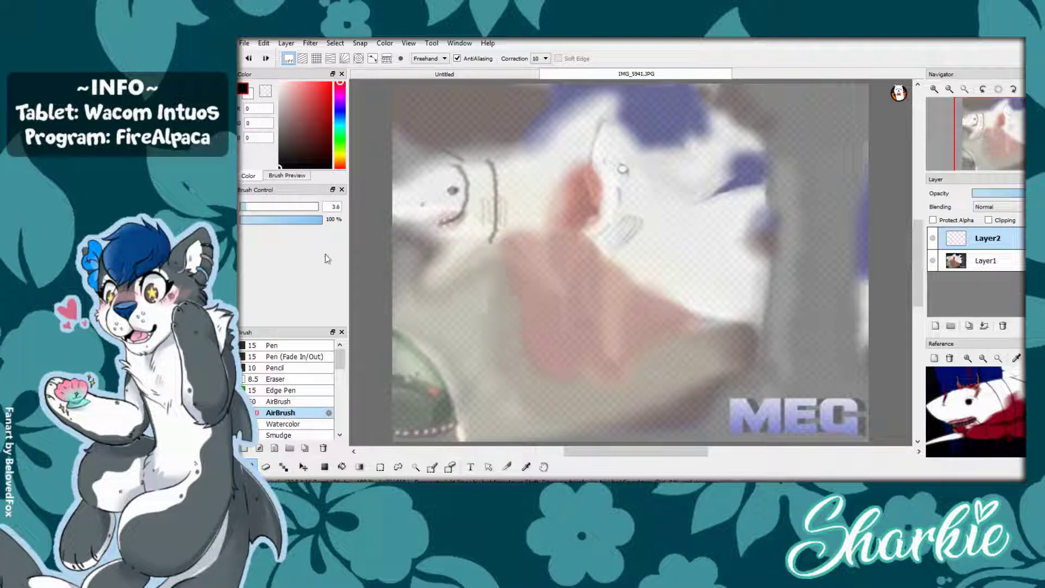
pyautogui.moveTo(569, 260); pyautogui.dragTo(569, 305)
pyautogui.hotkey('ctrl', 'z')
pyautogui.scroll(2, 619, 226)
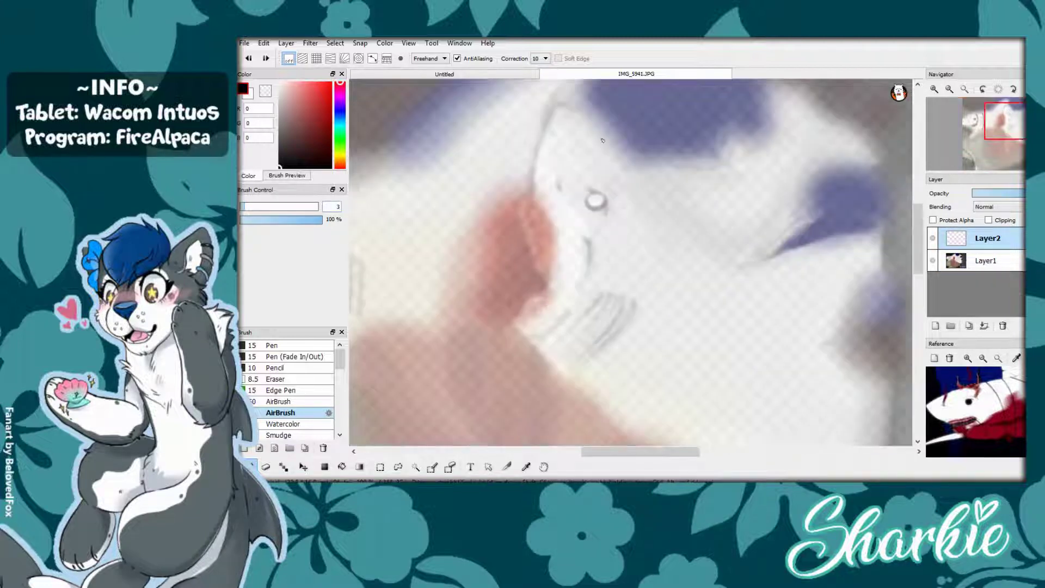
pyautogui.moveTo(535, 212); pyautogui.dragTo(580, 146)
pyautogui.hotkey('ctrl', 'z')
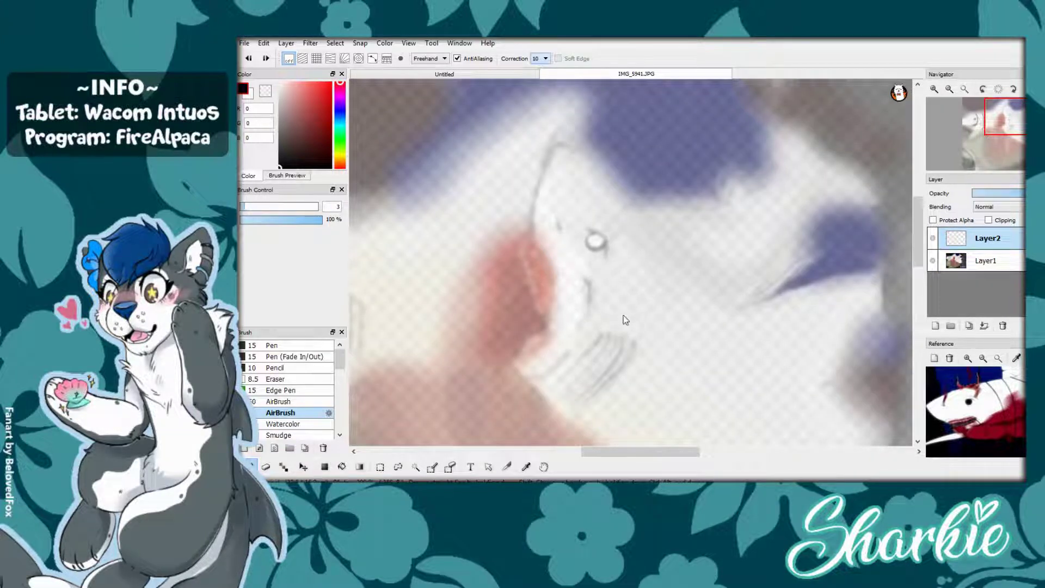
pyautogui.hotkey('ctrl', 'z')
# - Ink the open-mouthed shark's snout and back outline with stroke correction 31, and trace its mouth edge on a new layer
pyautogui.moveTo(532, 233); pyautogui.dragTo(724, 293)
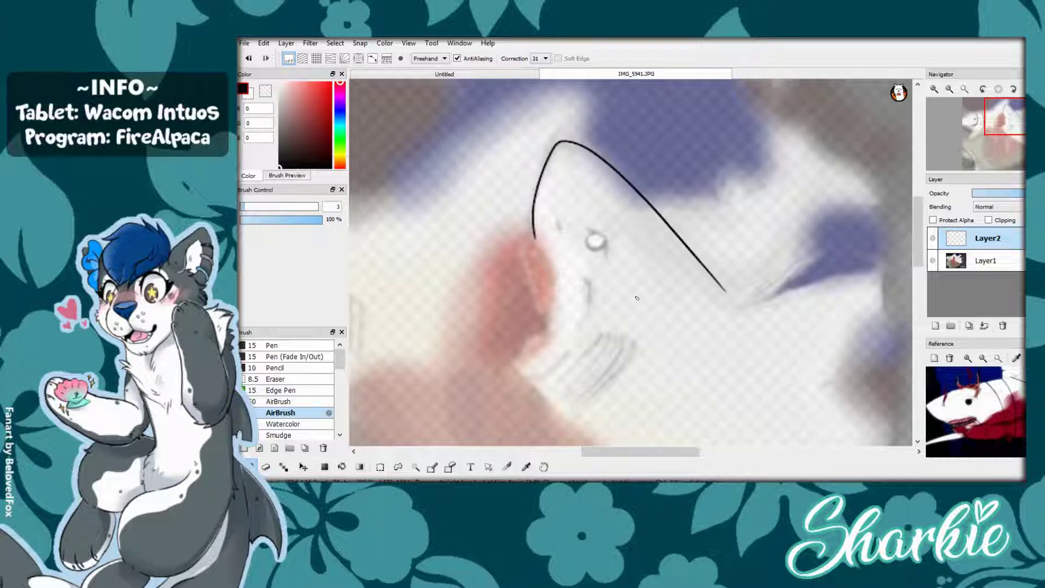
pyautogui.scroll(2, 595, 256)
pyautogui.hotkey('ctrl', 'shift', 'n')
pyautogui.moveTo(520, 217)
pyautogui.mouseDown()
pyautogui.moveTo(579, 299)
pyautogui.moveTo(550, 371)
pyautogui.mouseUp()
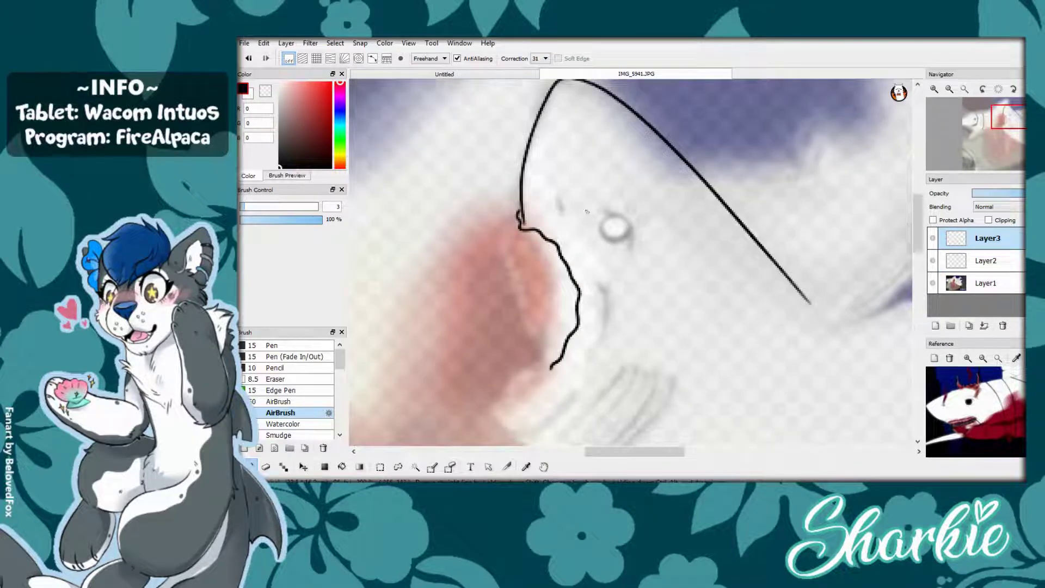
# - Refine the nose end of the open-mouthed shark's upper lip and add crease lines beside it
pyautogui.scroll(2, 550, 371)
pyautogui.press('e')
pyautogui.click(986, 260)
pyautogui.press('b')
pyautogui.moveTo(539, 231); pyautogui.dragTo(648, 335)
pyautogui.scroll(-3, 648, 334)
pyautogui.click(986, 238)
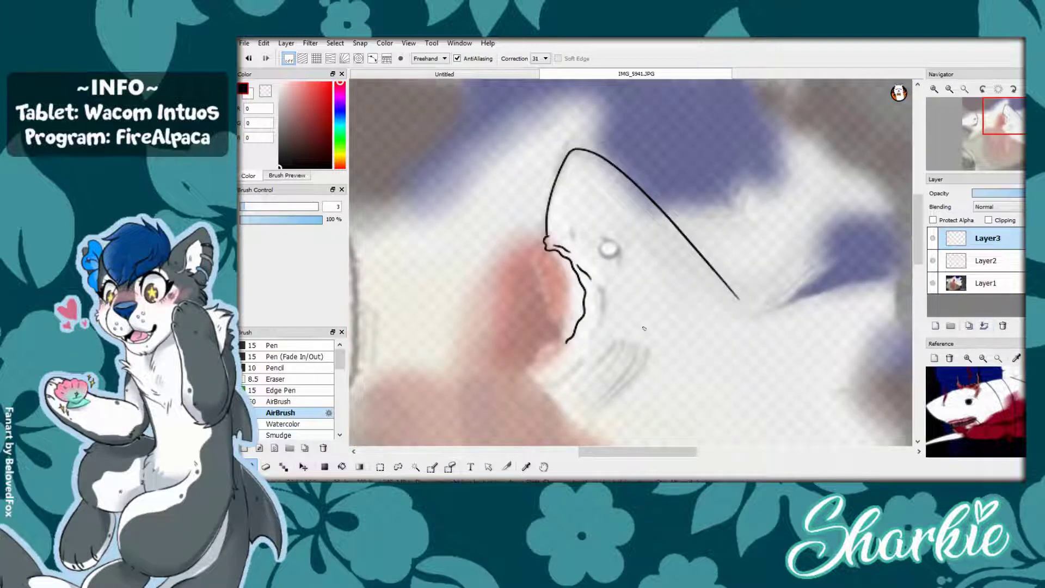
# - Ink the open-mouthed shark's upper gum line and its row of pointed upper teeth
pyautogui.scroll(2, 549, 287)
pyautogui.moveTo(546, 202); pyautogui.dragTo(621, 335)
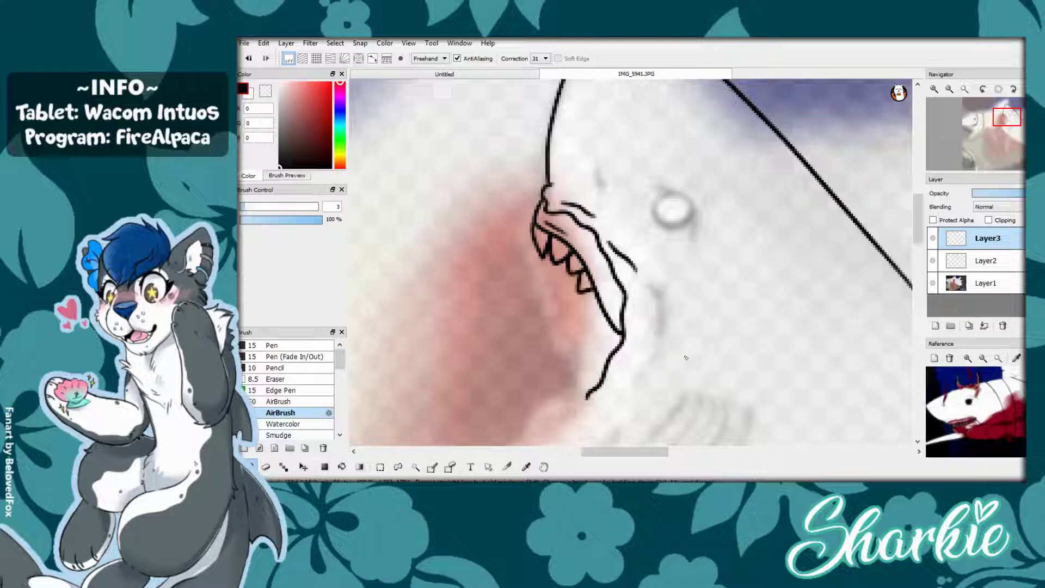
pyautogui.scroll(-2, 640, 376)
pyautogui.scroll(2, 664, 390)
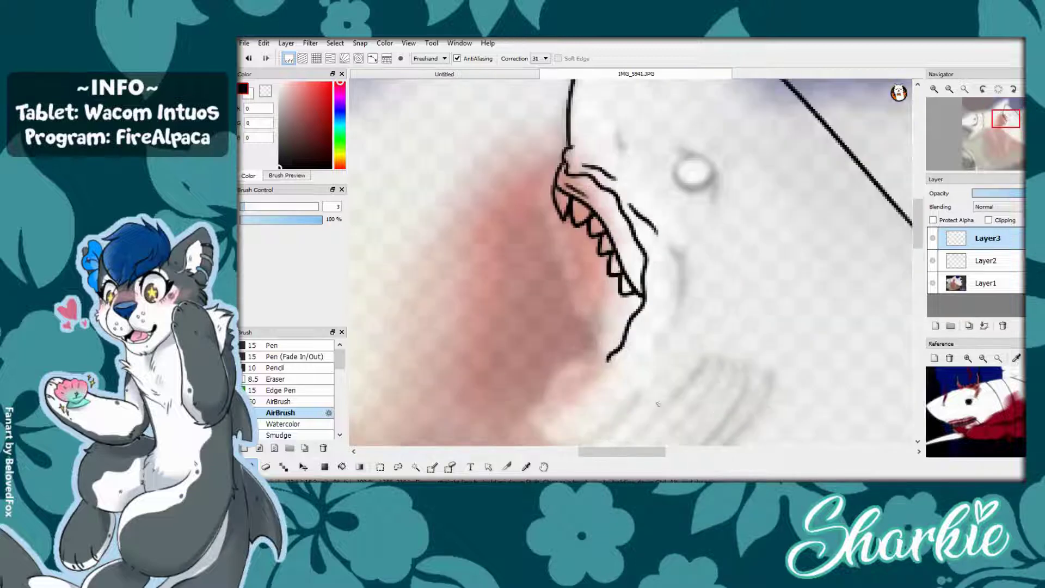
# - Ink the open-mouthed shark's lower lip as a thin curved shape, undoing and redoing the strokes at its tip
pyautogui.moveTo(626, 325)
pyautogui.mouseDown()
pyautogui.moveTo(543, 397)
pyautogui.moveTo(614, 352)
pyautogui.mouseUp()
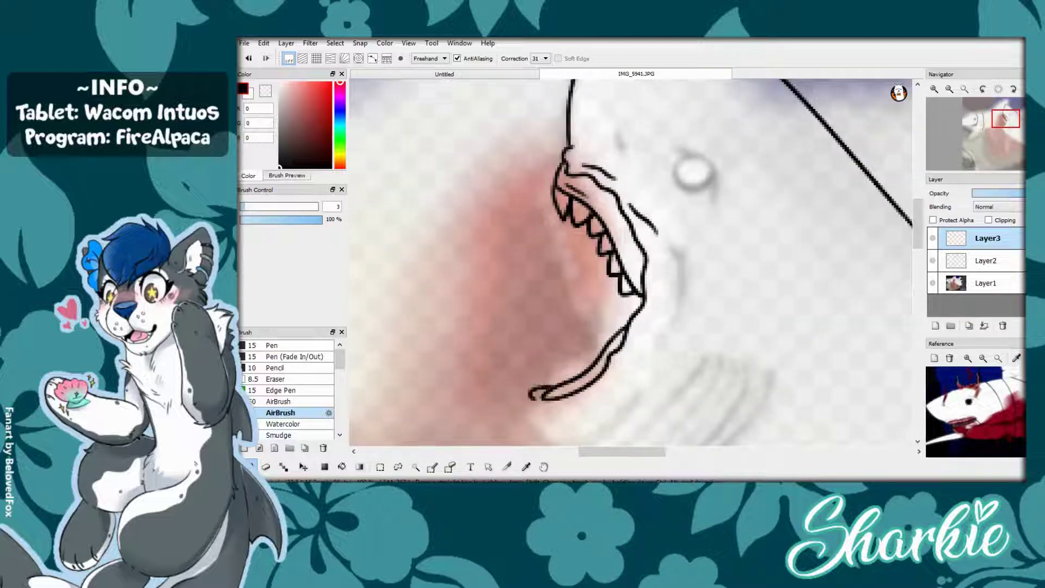
pyautogui.hotkey('ctrl', 'z')
pyautogui.hotkey('ctrl', 'z')
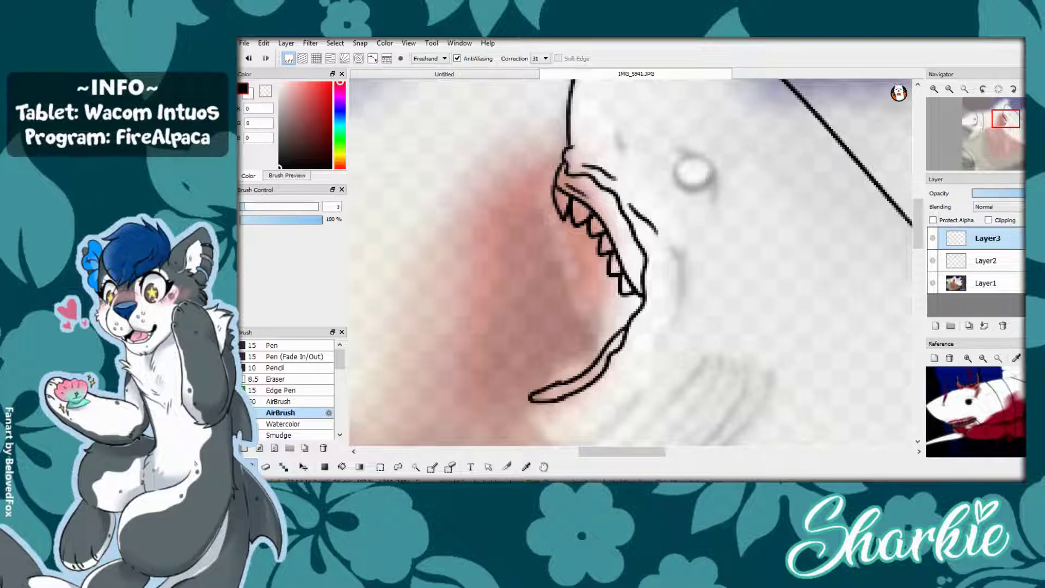
# - Ink a row of pointed teeth along the open-mouthed shark's lower jaw
pyautogui.scroll(1, 574, 403)
pyautogui.moveTo(507, 383)
pyautogui.mouseDown()
pyautogui.moveTo(558, 343)
pyautogui.moveTo(610, 323)
pyautogui.moveTo(630, 275)
pyautogui.mouseUp()
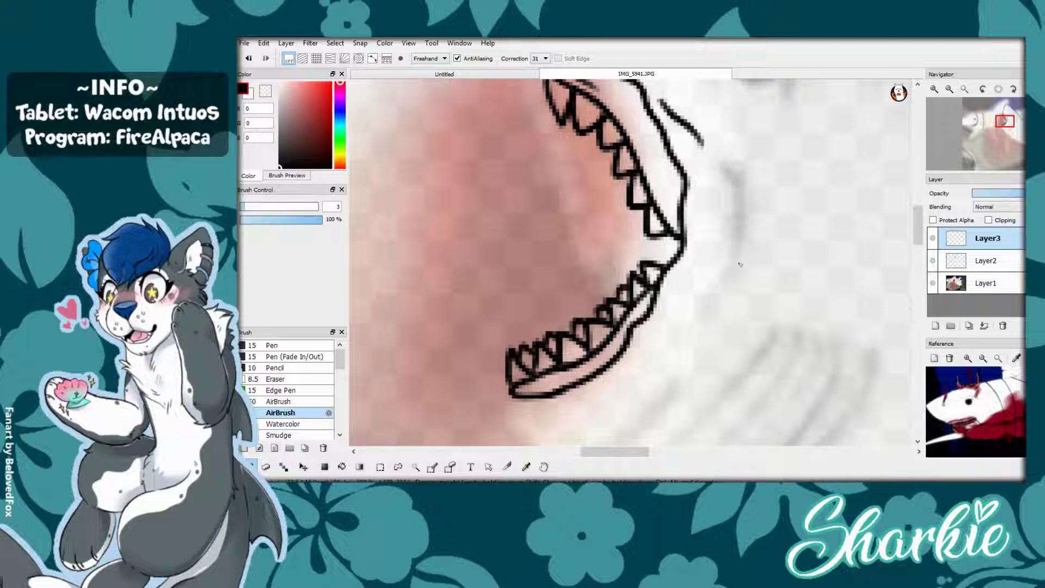
pyautogui.scroll(-2, 619, 308)
pyautogui.scroll(2, 656, 331)
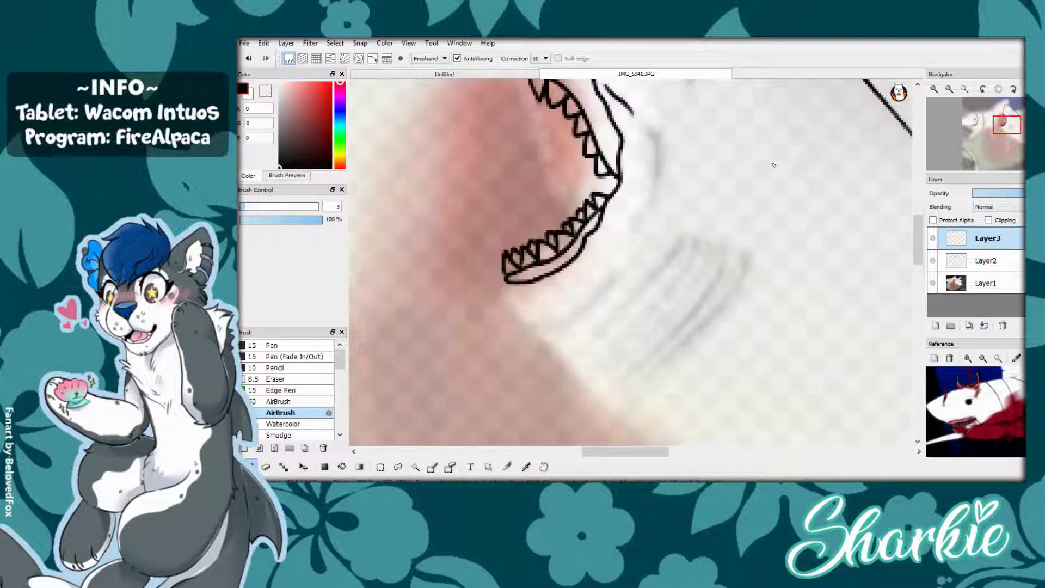
# - Ink the cheek fold behind the open-mouthed shark's mouth, its round eye with short creases, and its nostril
pyautogui.moveTo(669, 132); pyautogui.dragTo(674, 245)
pyautogui.scroll(-1, 674, 245)
pyautogui.scroll(1, 669, 218)
pyautogui.moveTo(676, 178)
pyautogui.mouseDown()
pyautogui.moveTo(653, 213)
pyautogui.moveTo(680, 188)
pyautogui.mouseUp()
pyautogui.moveTo(693, 210); pyautogui.dragTo(697, 239)
pyautogui.moveTo(647, 196); pyautogui.dragTo(692, 208)
pyautogui.scroll(2, 692, 208)
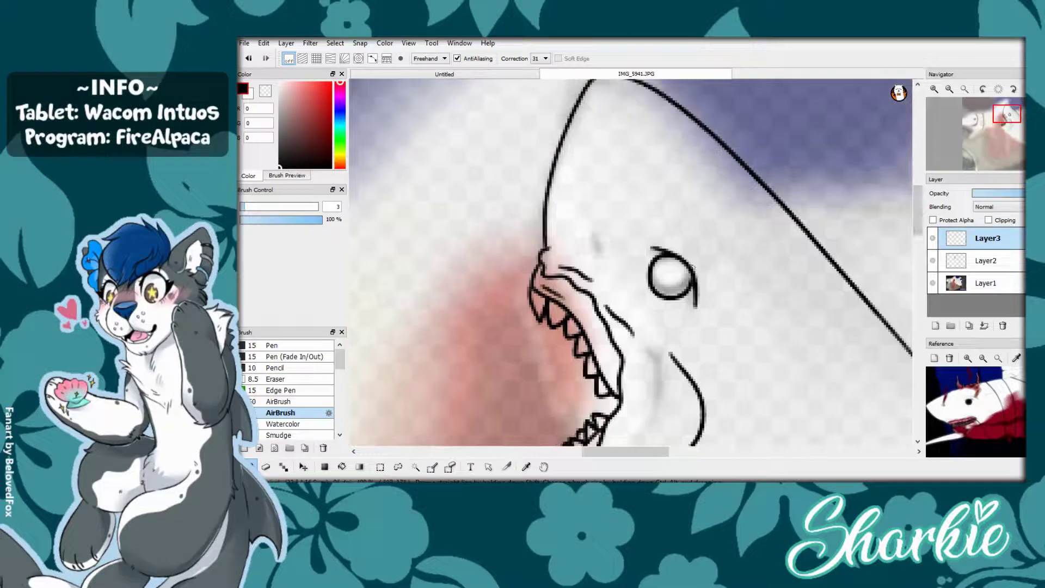
pyautogui.moveTo(614, 190); pyautogui.dragTo(613, 226)
pyautogui.scroll(-3, 632, 261)
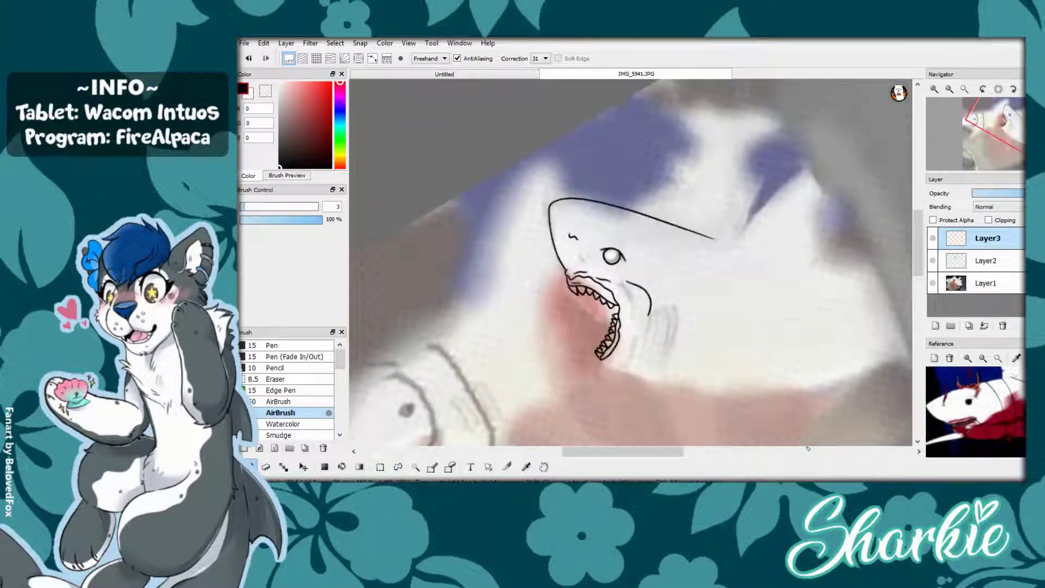
# - Ink the open-mouthed shark's dorsal fin from the back line, with its curved trailing edge and the start of the rear back
pyautogui.scroll(2, 632, 262)
pyautogui.scroll(2, 686, 250)
pyautogui.scroll(1, 858, 250)
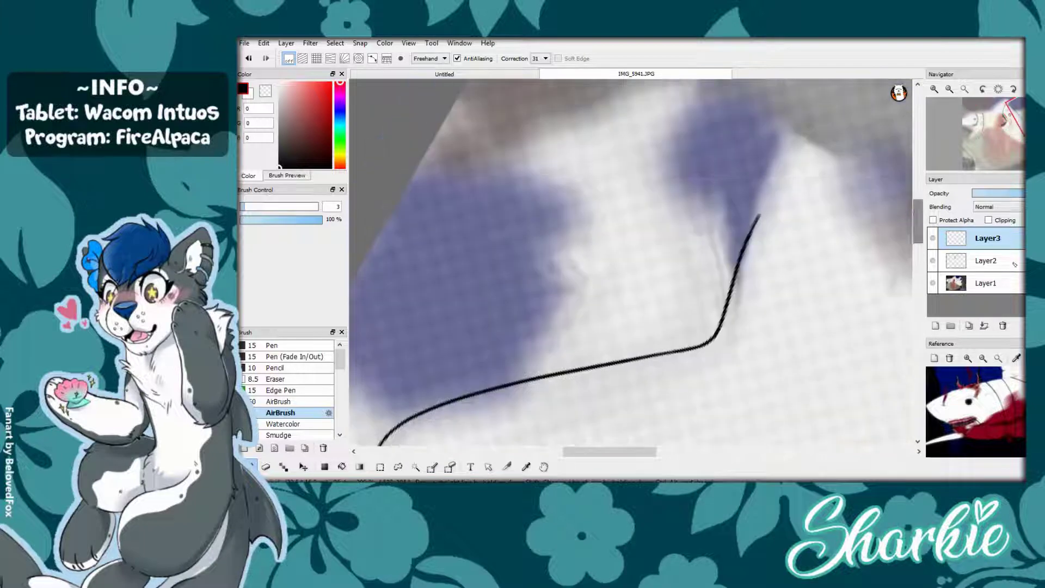
pyautogui.hscroll(3, 644, 321)
pyautogui.moveTo(579, 219); pyautogui.dragTo(711, 296)
pyautogui.scroll(-2, 708, 300)
pyautogui.moveTo(637, 204); pyautogui.dragTo(816, 139)
pyautogui.scroll(2, 606, 322)
pyautogui.scroll(-2, 606, 323)
pyautogui.scroll(3, 599, 315)
# - Ink the open-mouthed shark's chin below the lower lip and the throat line running down from it
pyautogui.moveTo(446, 193); pyautogui.dragTo(556, 223)
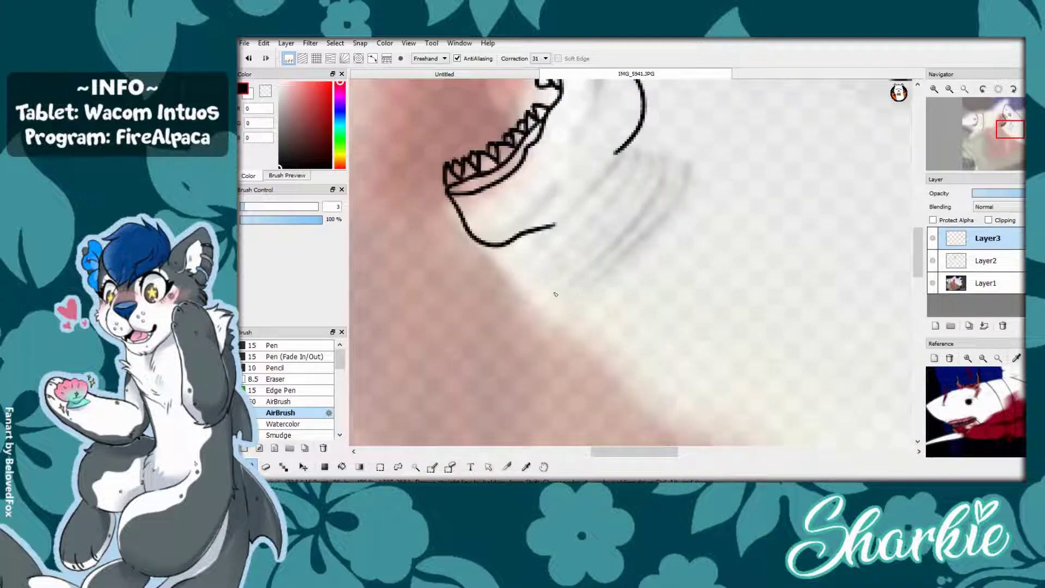
pyautogui.scroll(-1, 556, 294)
pyautogui.moveTo(488, 235); pyautogui.dragTo(566, 321)
# - Ink the open-mouthed shark's belly line toward the tail, undoing the first stroke and redrawing it
pyautogui.scroll(-2, 642, 374)
pyautogui.scroll(-1, 642, 374)
pyautogui.moveTo(542, 280)
pyautogui.mouseDown()
pyautogui.moveTo(598, 314)
pyautogui.moveTo(825, 362)
pyautogui.mouseUp()
pyautogui.hotkey('ctrl', 'z')
pyautogui.moveTo(546, 284); pyautogui.dragTo(833, 387)
pyautogui.scroll(-2, 635, 239)
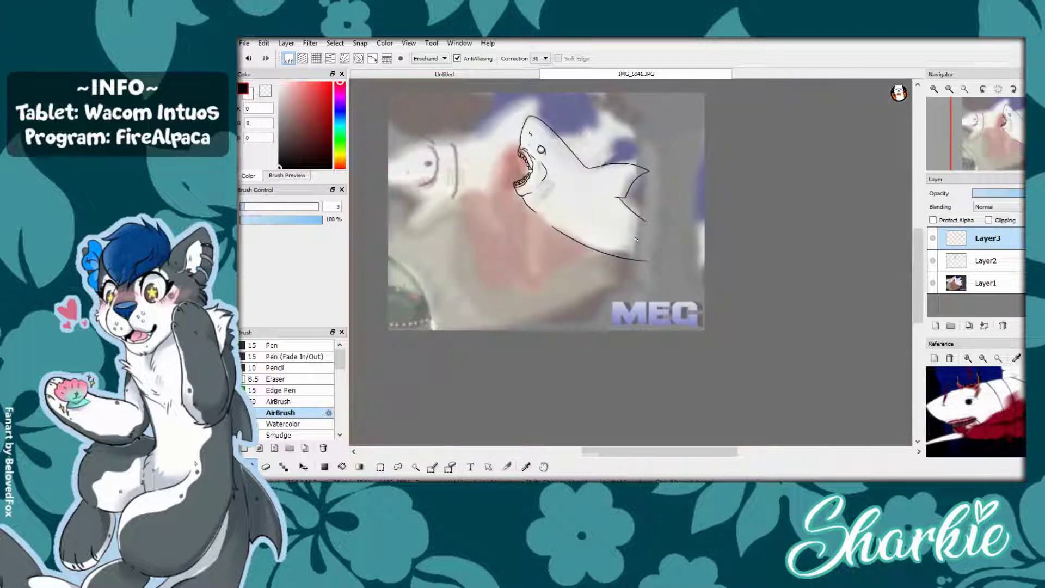
# - Ink the open-mouthed shark's long pectoral fin below the throat, redrawing its rear edge to meet the belly line
pyautogui.scroll(5, 636, 239)
pyautogui.moveTo(615, 112); pyautogui.dragTo(747, 351)
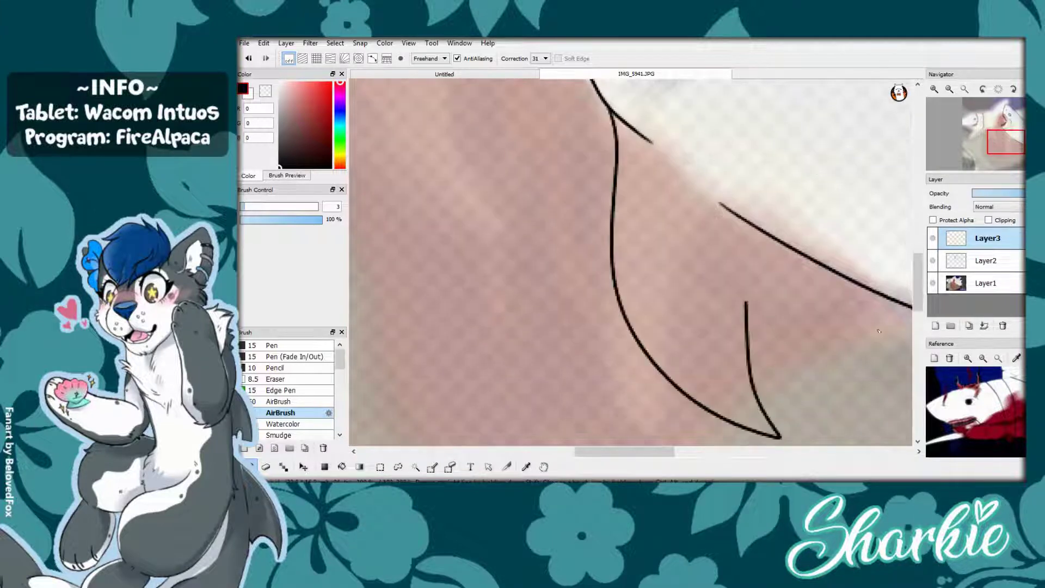
pyautogui.hotkey('ctrl', 'z')
pyautogui.scroll(-3, 880, 391)
pyautogui.scroll(2, 879, 391)
pyautogui.moveTo(601, 123)
pyautogui.mouseDown()
pyautogui.moveTo(732, 368)
pyautogui.moveTo(687, 383)
pyautogui.moveTo(654, 170)
pyautogui.mouseUp()
pyautogui.hotkey('ctrl', 'z')
pyautogui.scroll(2, 764, 195)
pyautogui.scroll(-4, 698, 245)
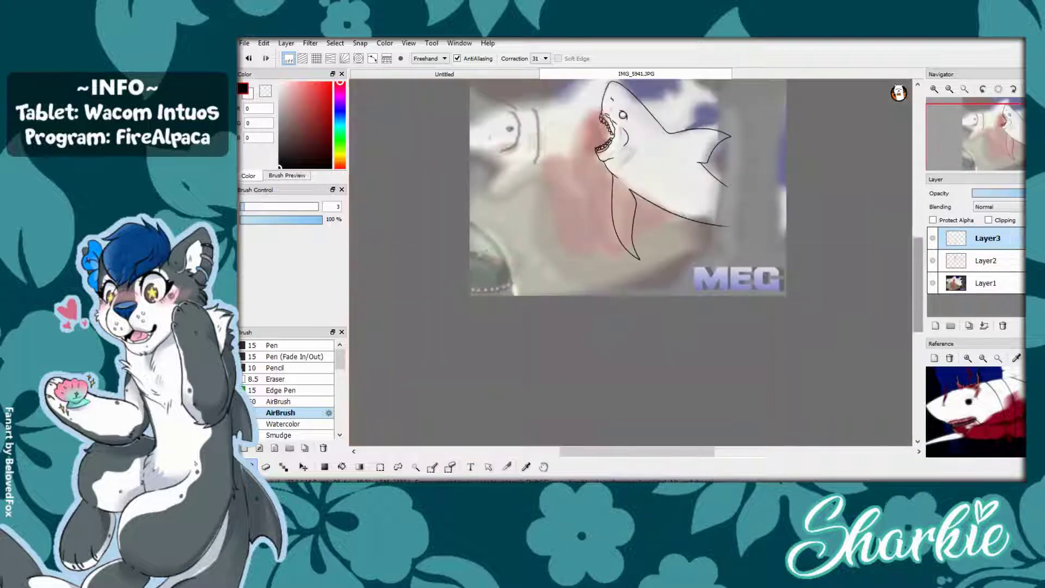
# - Merge the top line layer into Layer2 and erase the back line behind the open-mouthed shark's dorsal fin
pyautogui.scroll(4, 708, 229)
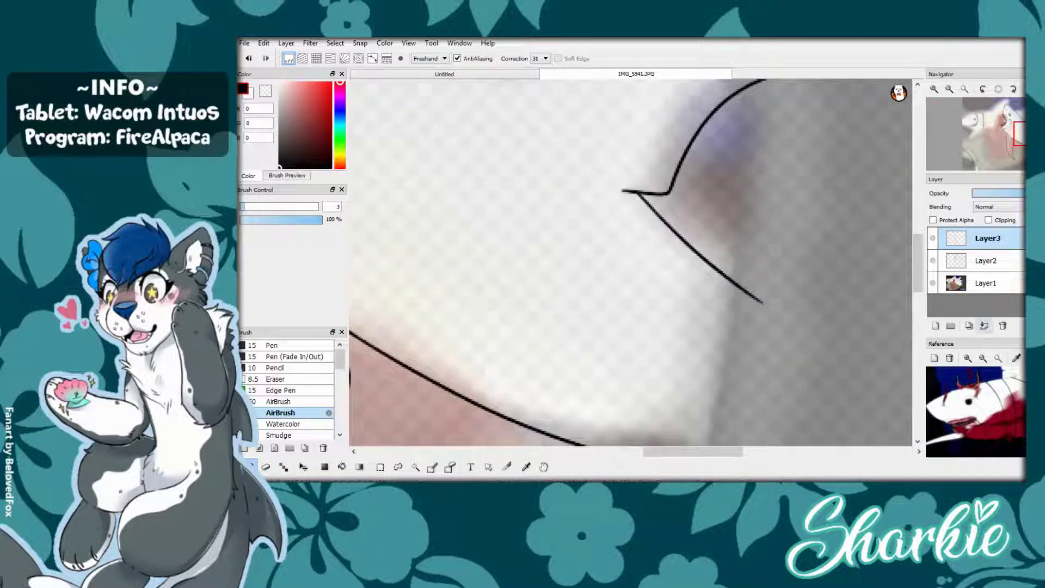
pyautogui.click(984, 326)
pyautogui.press('e')
pyautogui.moveTo(668, 223); pyautogui.dragTo(698, 252)
pyautogui.press('b')
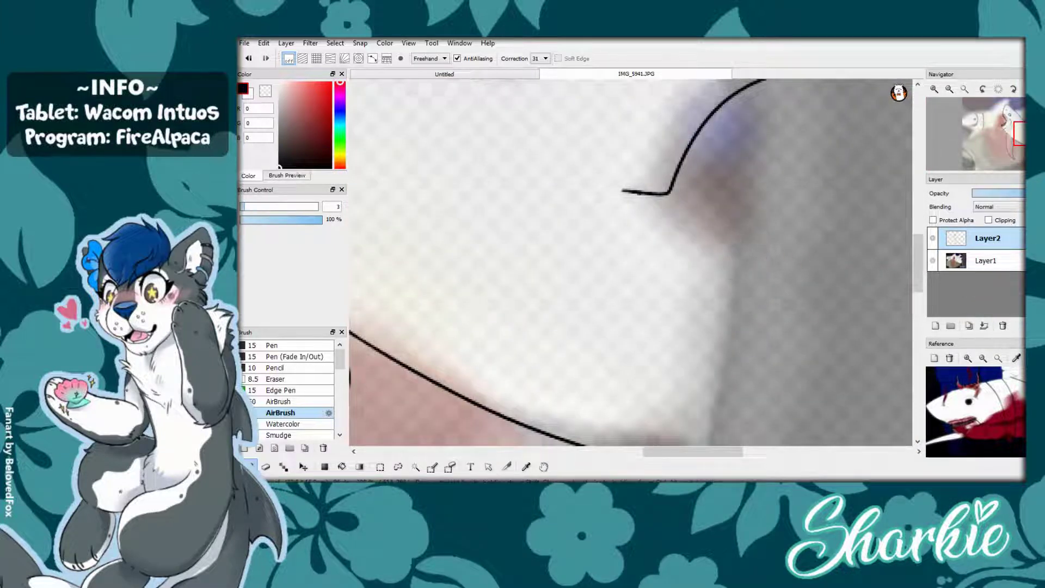
# - Redraw the back line behind the open-mouthed shark's dorsal fin on a new layer and clean up where it joins the fin
pyautogui.click(935, 326)
pyautogui.scroll(-4, 708, 245)
pyautogui.scroll(4, 733, 267)
pyautogui.moveTo(632, 220); pyautogui.dragTo(710, 246)
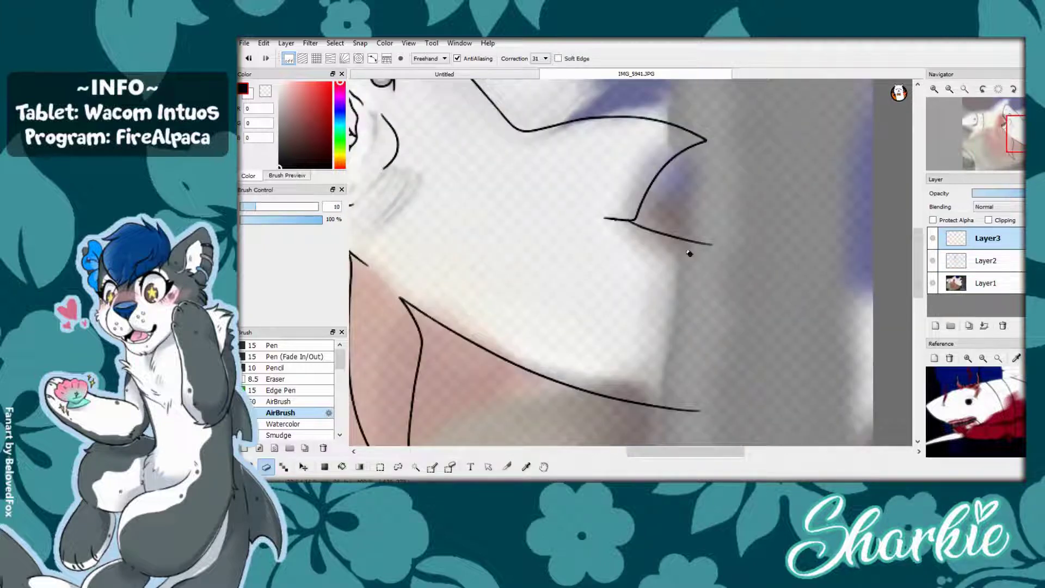
pyautogui.scroll(-4, 683, 252)
pyautogui.scroll(4, 602, 182)
pyautogui.hotkey('ctrl', 'z')
pyautogui.moveTo(638, 252); pyautogui.dragTo(705, 297)
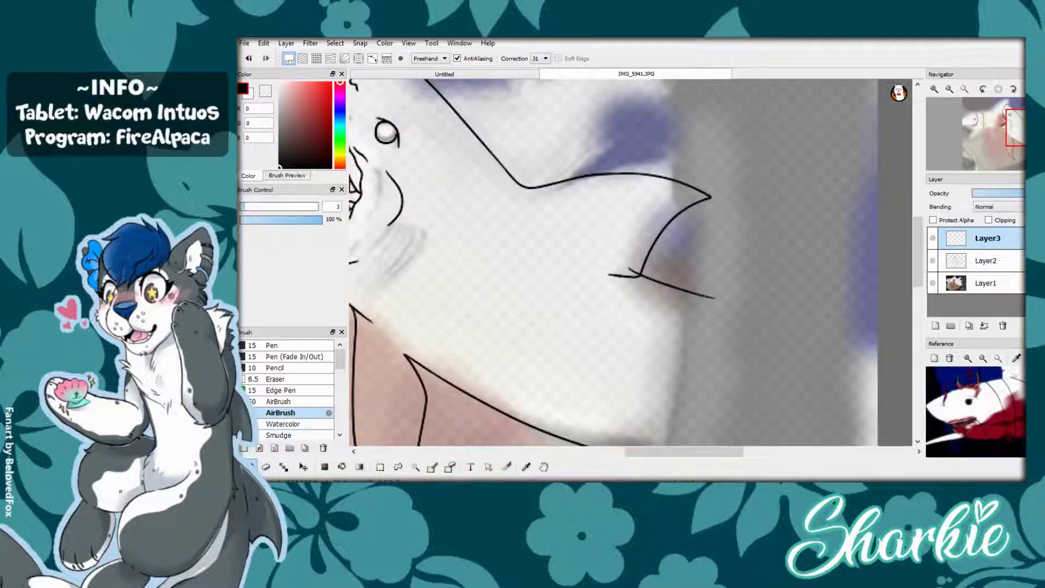
pyautogui.press('e')
pyautogui.scroll(-5, 620, 292)
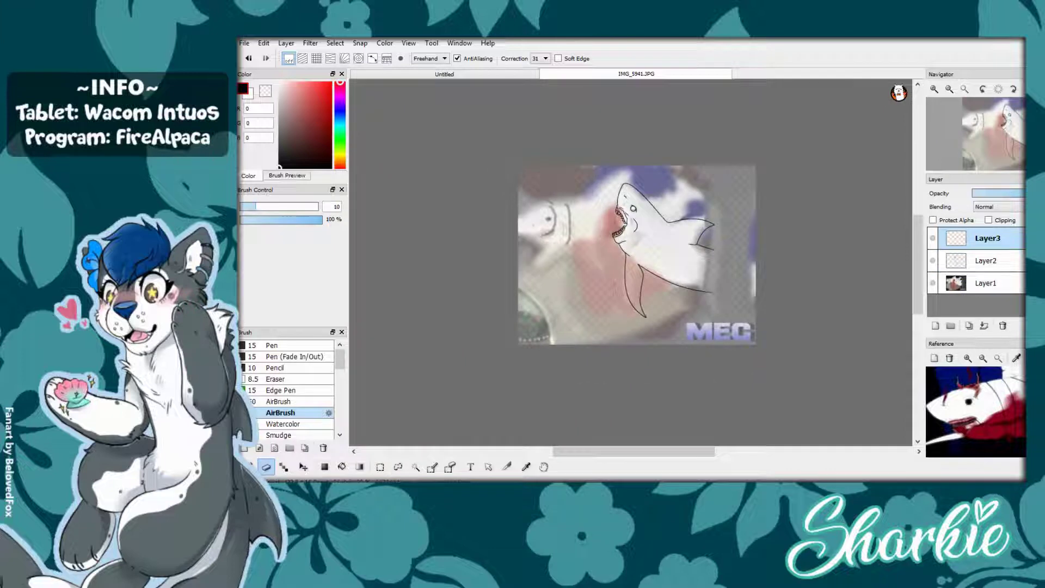
pyautogui.press('b')
# - Ink a set of parallel curved gill slits behind the open-mouthed shark's jaw
pyautogui.scroll(5, 687, 221)
pyautogui.scroll(3, 797, 272)
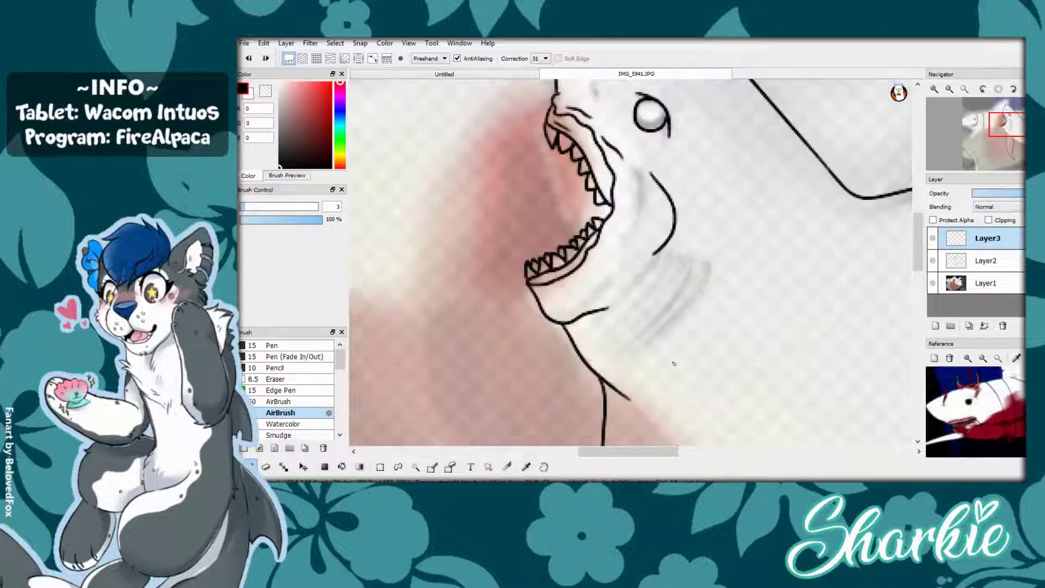
pyautogui.moveTo(684, 238)
pyautogui.mouseDown()
pyautogui.moveTo(593, 325)
pyautogui.moveTo(608, 344)
pyautogui.mouseUp()
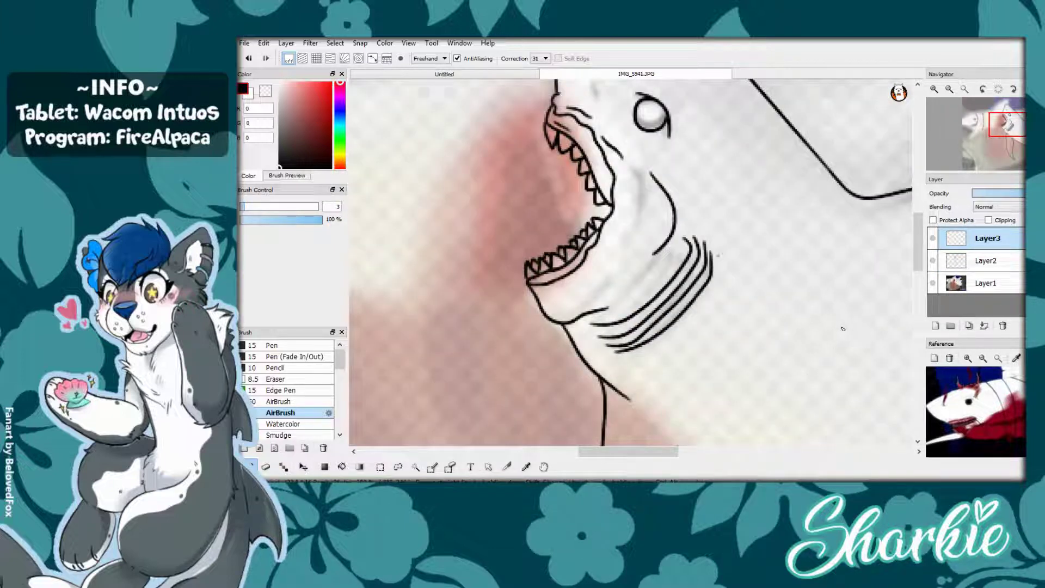
pyautogui.moveTo(711, 258); pyautogui.dragTo(615, 352)
pyautogui.scroll(-5, 842, 319)
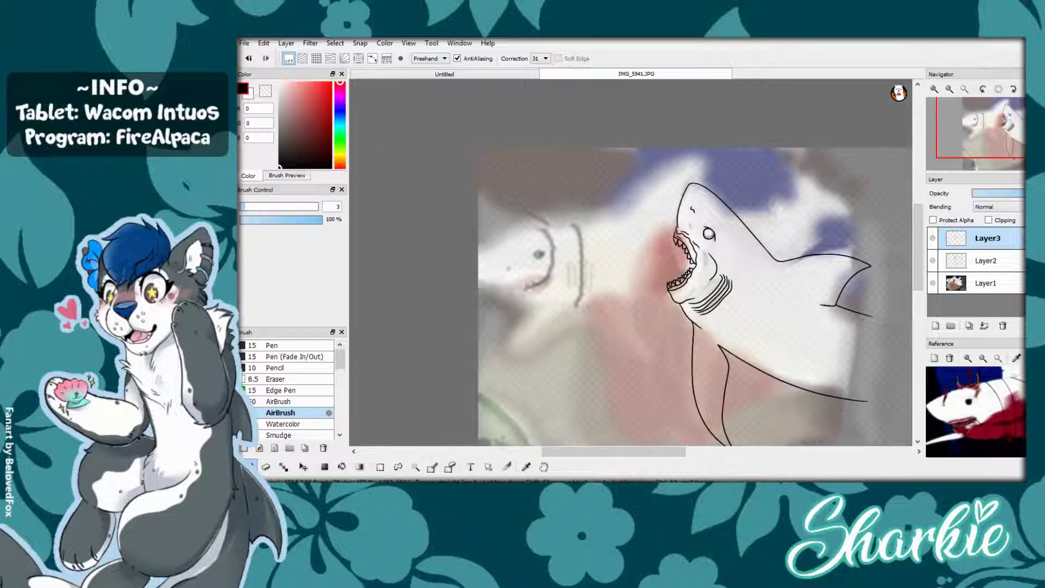
# - Ink the left shark's snout, back, dorsal fin and slightly open mouth
pyautogui.scroll(3, 703, 309)
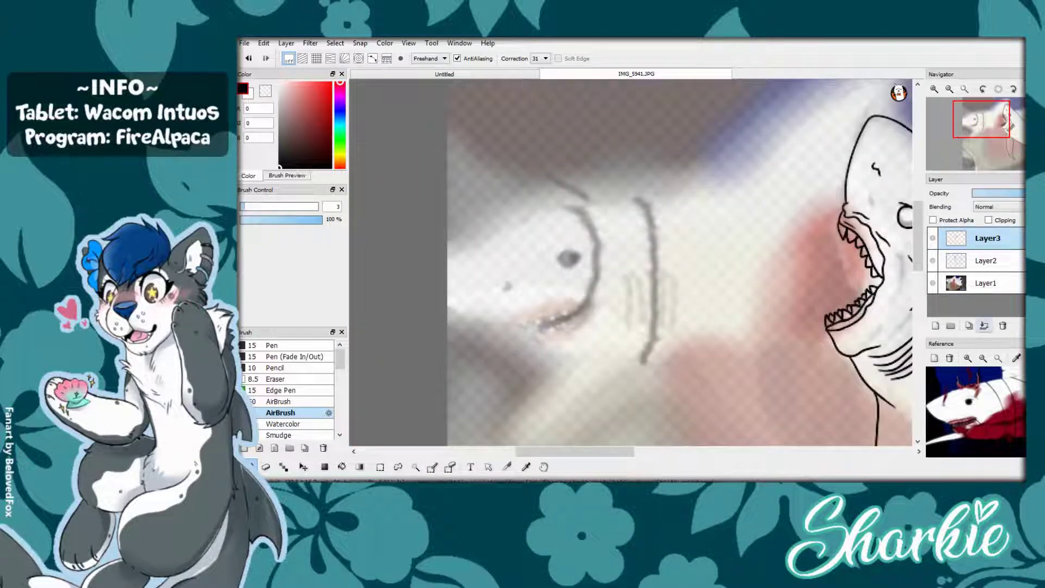
pyautogui.moveTo(449, 248)
pyautogui.mouseDown()
pyautogui.moveTo(753, 172)
pyautogui.moveTo(871, 86)
pyautogui.mouseUp()
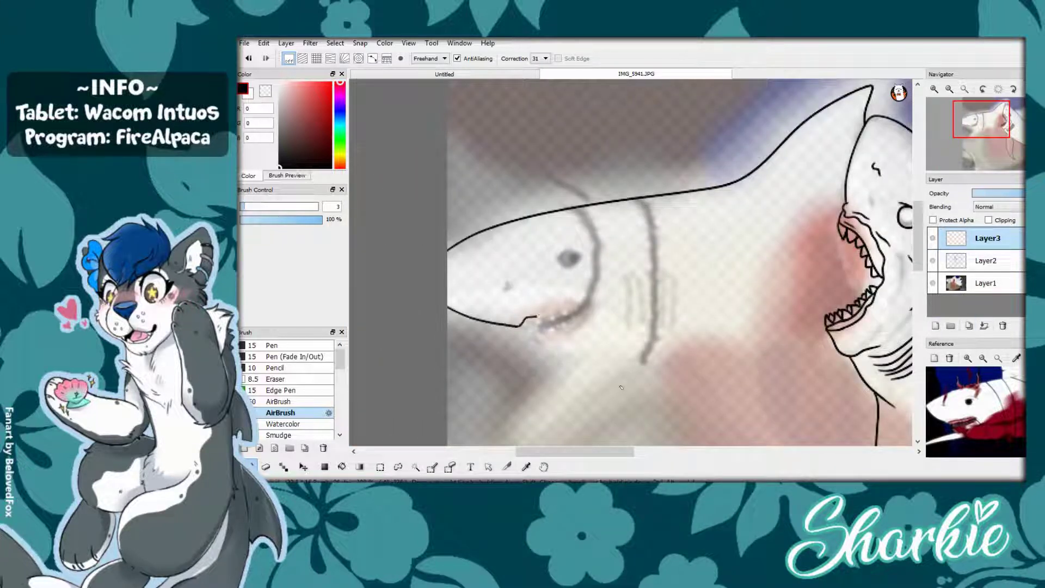
pyautogui.scroll(-1, 601, 383)
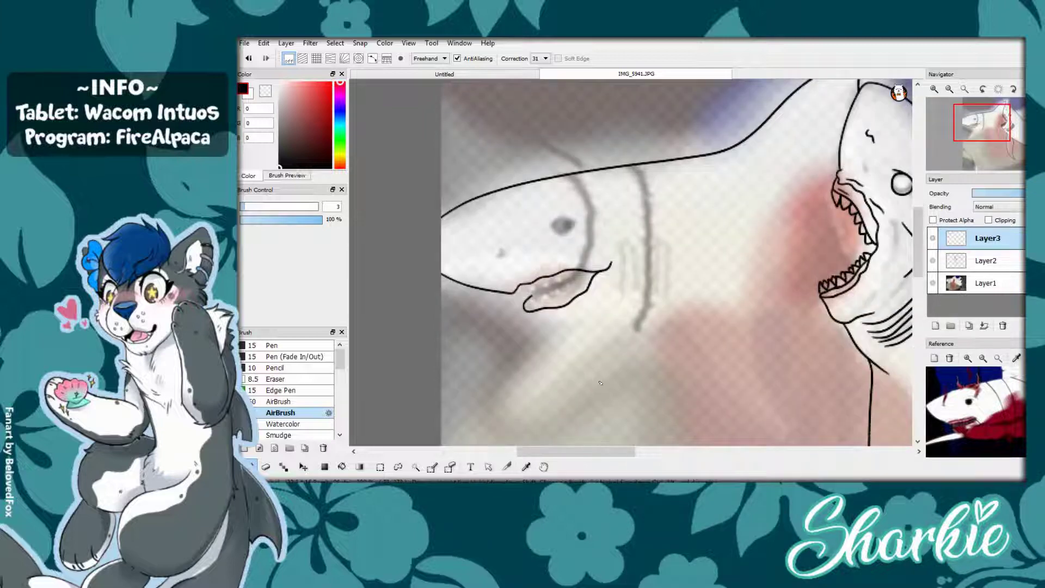
# - Ink the left shark's lower jaw line, both pectoral fins and the short belly line between them
pyautogui.moveTo(569, 328); pyautogui.dragTo(503, 406)
pyautogui.moveTo(649, 331); pyautogui.dragTo(496, 434)
pyautogui.scroll(2, 816, 327)
pyautogui.moveTo(590, 308); pyautogui.dragTo(770, 443)
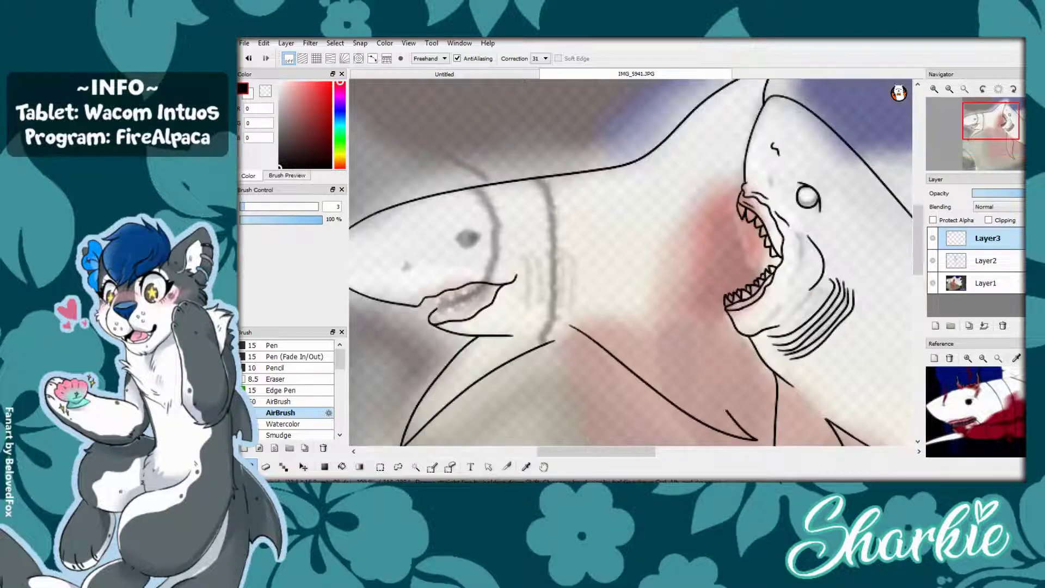
pyautogui.moveTo(688, 303); pyautogui.dragTo(833, 443)
pyautogui.moveTo(539, 325); pyautogui.dragTo(618, 324)
# - Erase the excess line where the left shark's belly meets its rear pectoral fin
pyautogui.scroll(2, 534, 368)
pyautogui.press('e')
pyautogui.moveTo(700, 275); pyautogui.dragTo(729, 275)
pyautogui.press('b')
pyautogui.scroll(-4, 895, 339)
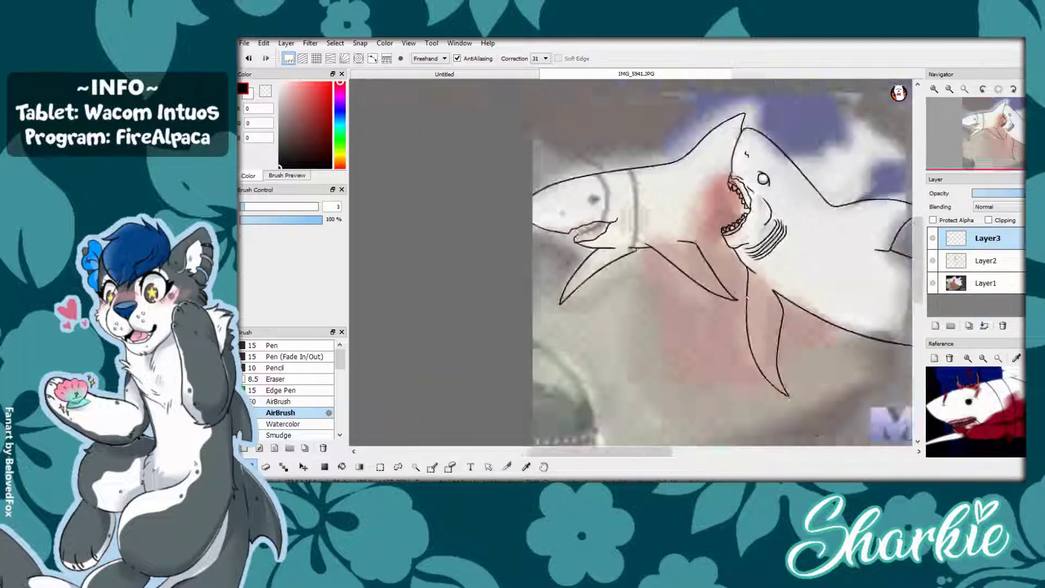
# - Ink the left shark's rear body, tail start and small rear fin behind the open-mouthed shark's back
pyautogui.scroll(4, 662, 320)
pyautogui.scroll(-3, 605, 337)
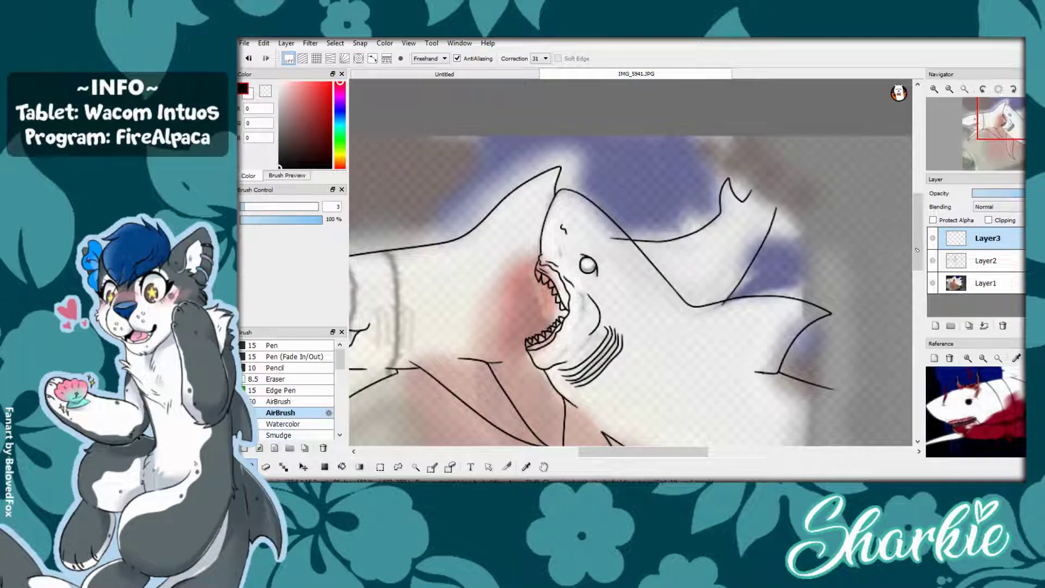
pyautogui.scroll(1, 860, 386)
pyautogui.press('e')
pyautogui.scroll(2, 849, 377)
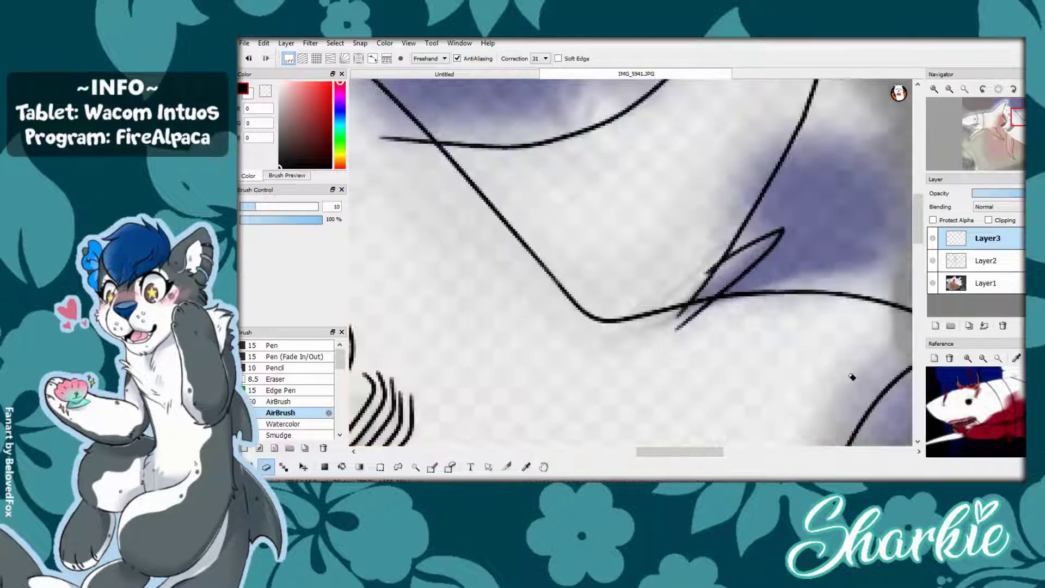
# - Merge the rear-body lines into the main line layer and erase the overlap along the open-mouthed shark's back
pyautogui.scroll(1, 811, 346)
pyautogui.scroll(-3, 741, 352)
pyautogui.hotkey('ctrl', 'z')
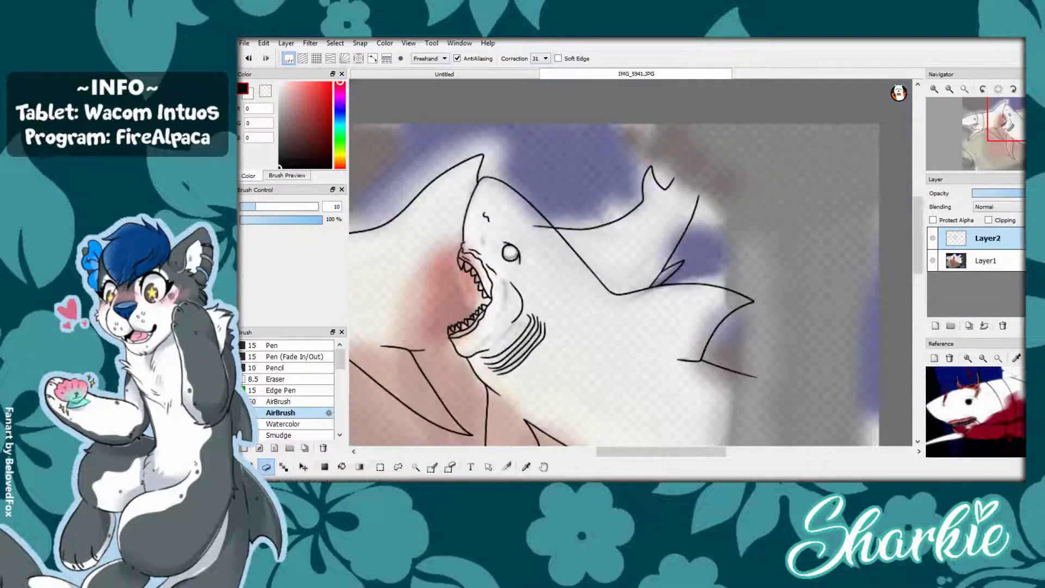
pyautogui.scroll(1, 704, 277)
pyautogui.scroll(1, 703, 278)
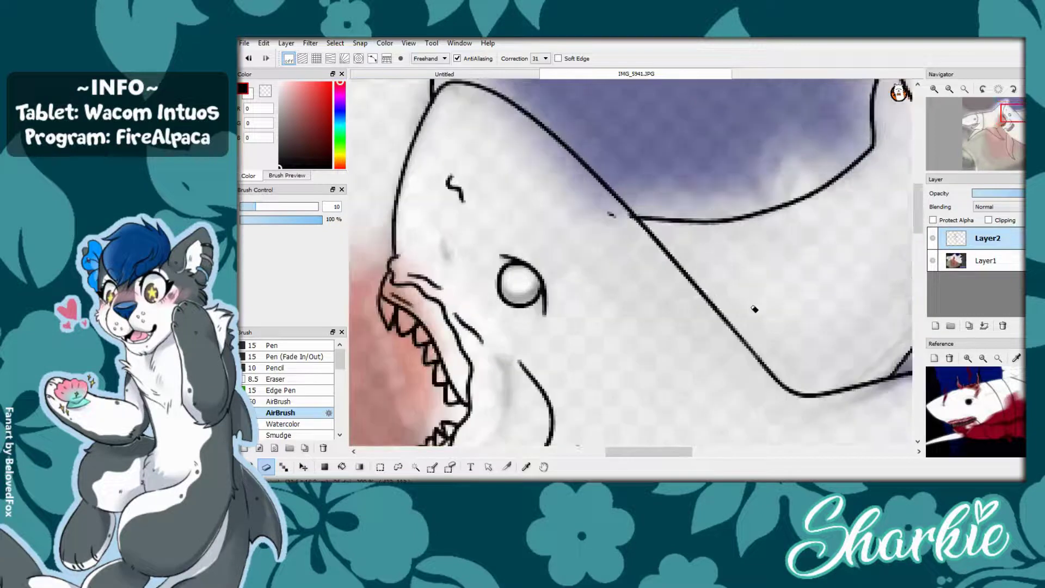
pyautogui.scroll(-3, 727, 267)
pyautogui.press('b')
pyautogui.scroll(5, 741, 332)
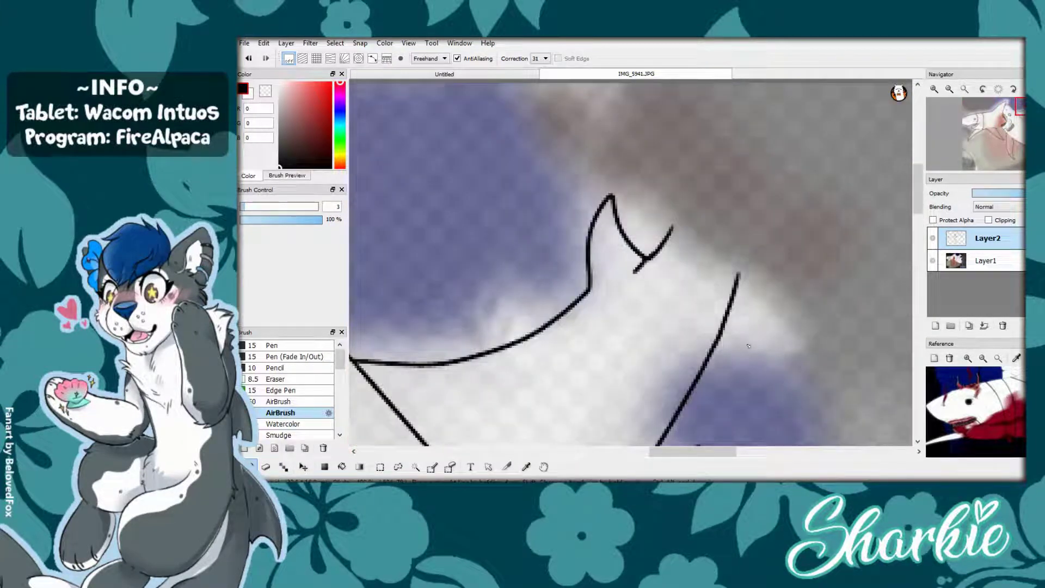
# - On a new layer, ink the upper and lower rows of pointed teeth inside the left shark's mouth
pyautogui.scroll(-4, 764, 320)
pyautogui.scroll(2, 763, 320)
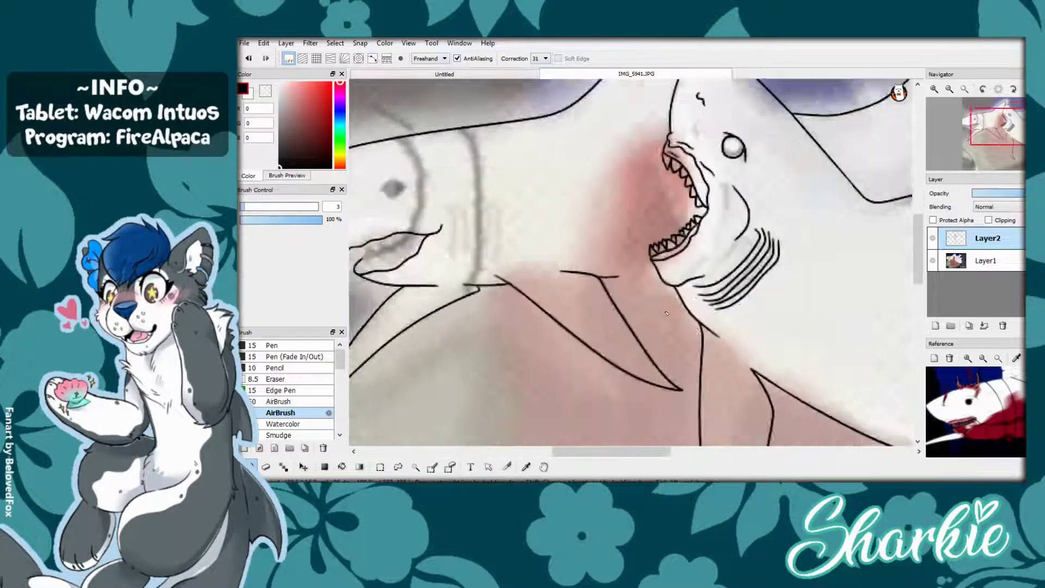
pyautogui.scroll(-1, 763, 320)
pyautogui.scroll(5, 653, 368)
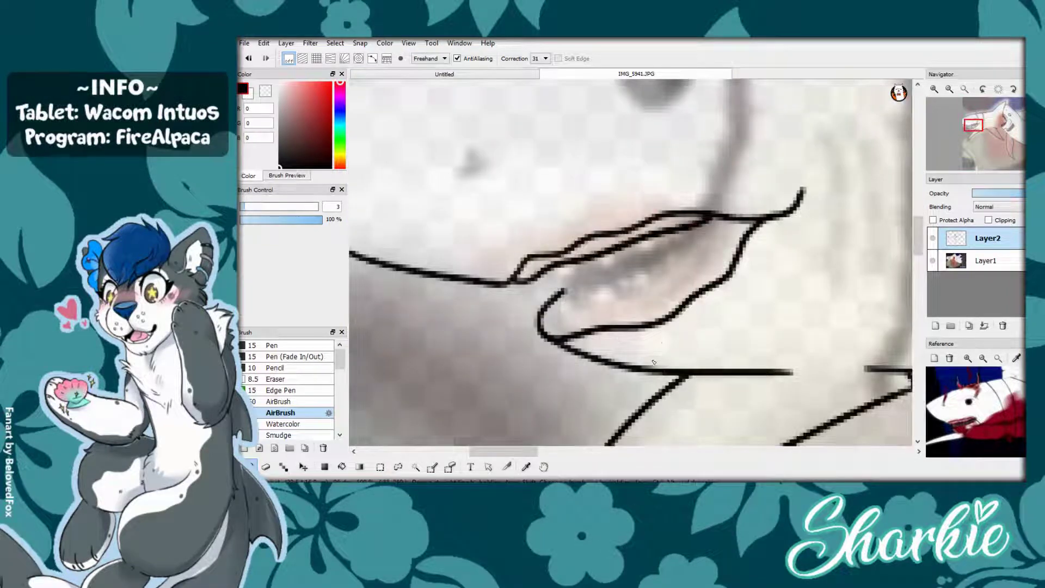
pyautogui.moveTo(566, 286)
pyautogui.mouseDown()
pyautogui.moveTo(620, 319)
pyautogui.moveTo(742, 236)
pyautogui.mouseUp()
pyautogui.click(984, 325)
pyautogui.moveTo(521, 279); pyautogui.dragTo(729, 225)
pyautogui.moveTo(541, 294)
pyautogui.mouseDown()
pyautogui.moveTo(576, 318)
pyautogui.moveTo(634, 310)
pyautogui.moveTo(724, 251)
pyautogui.mouseUp()
pyautogui.moveTo(591, 304); pyautogui.dragTo(608, 288)
# - Erase the excess mouth lines around the left shark's teeth on Layer2
pyautogui.press('e')
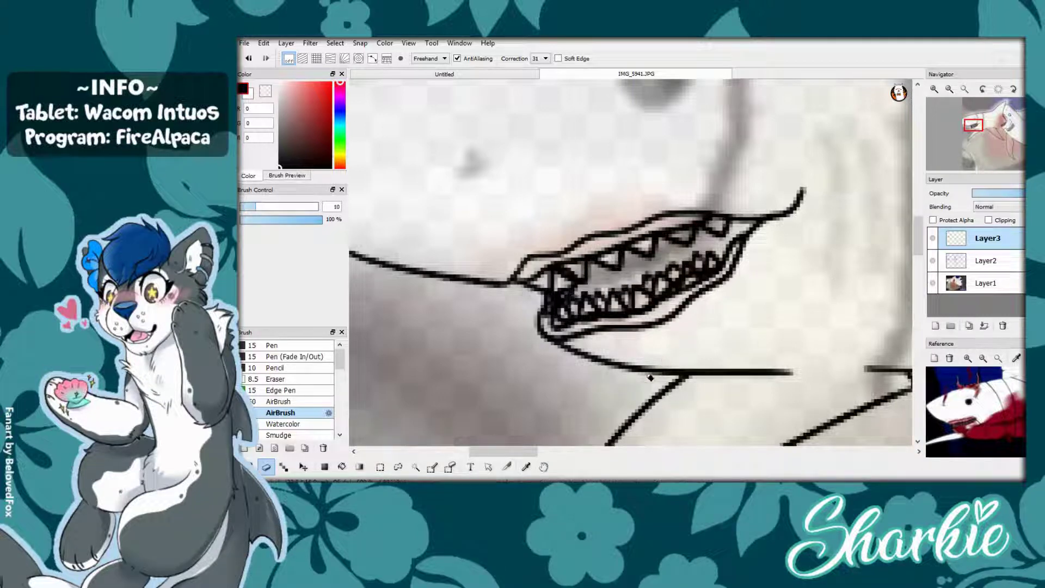
pyautogui.hotkey('ctrl', 'Down')
pyautogui.moveTo(711, 270); pyautogui.dragTo(591, 314)
pyautogui.scroll(-4, 734, 352)
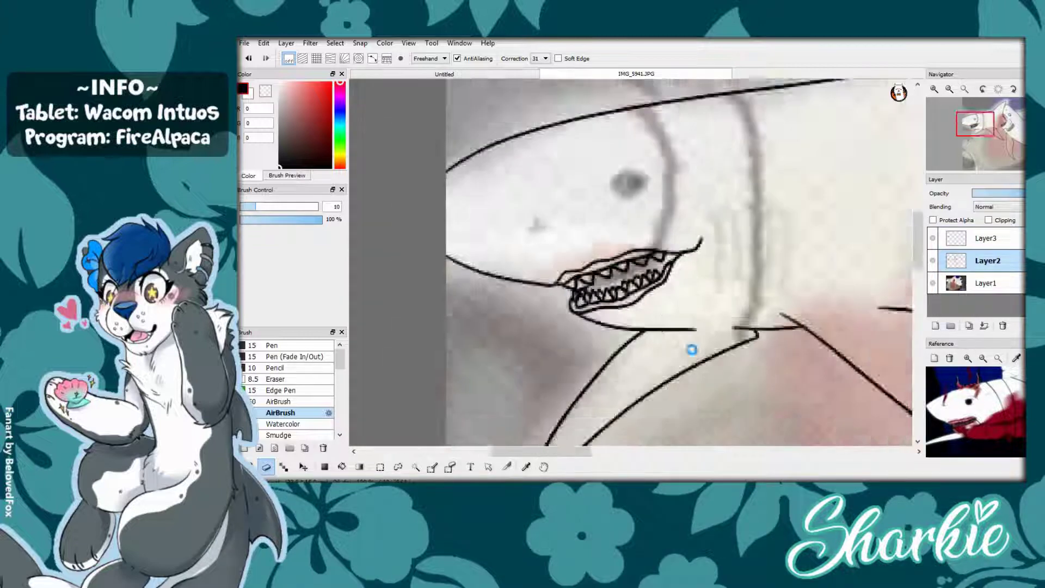
# - Ink the left shark's round eye and upper lid on Layer3, and shift them slightly toward the snout
pyautogui.press('b')
pyautogui.scroll(3, 649, 285)
pyautogui.hotkey('ctrl', 'Up')
pyautogui.moveTo(573, 231)
pyautogui.mouseDown()
pyautogui.moveTo(650, 222)
pyautogui.moveTo(605, 210)
pyautogui.mouseUp()
pyautogui.click(359, 58)
pyautogui.click(288, 58)
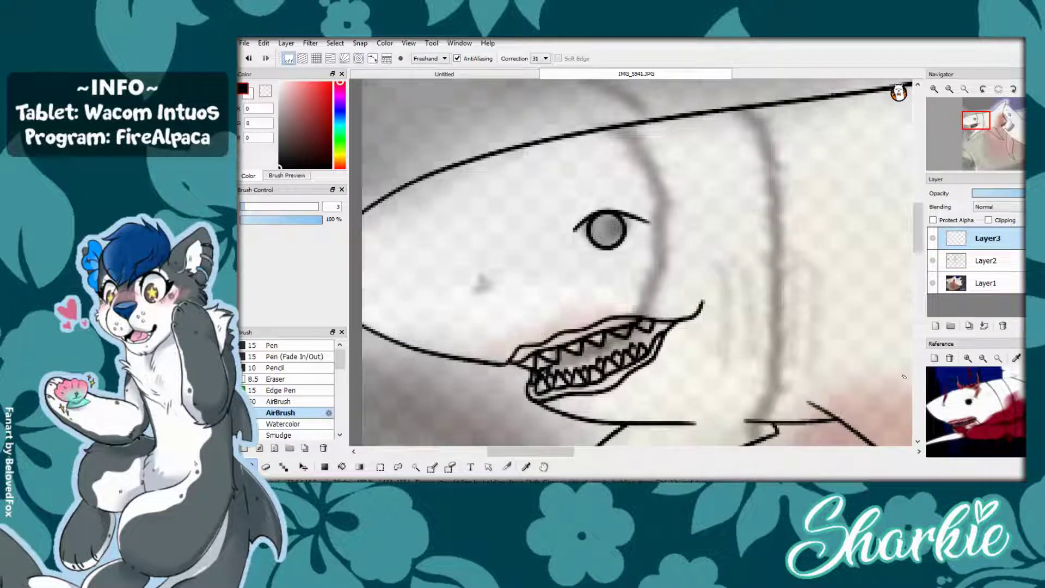
pyautogui.click(303, 467)
pyautogui.moveTo(744, 305); pyautogui.dragTo(724, 305)
pyautogui.moveTo(690, 259); pyautogui.dragTo(696, 256)
# - Ink the left shark's small curved nostril on the snout and select it with the Move tool
pyautogui.press('b')
pyautogui.moveTo(450, 263); pyautogui.dragTo(475, 286)
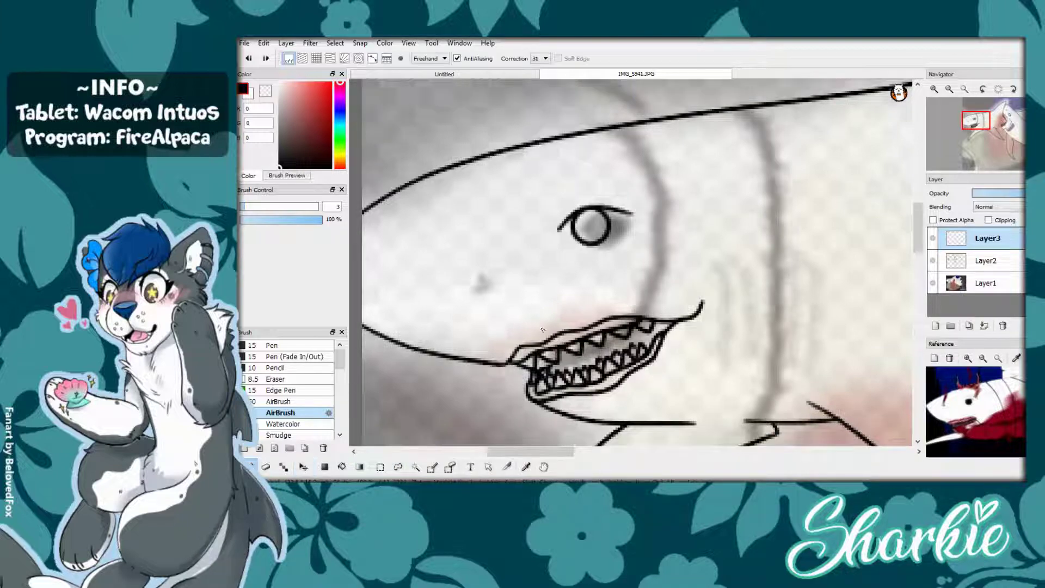
pyautogui.scroll(-3, 542, 330)
pyautogui.scroll(2, 565, 338)
pyautogui.click(304, 467)
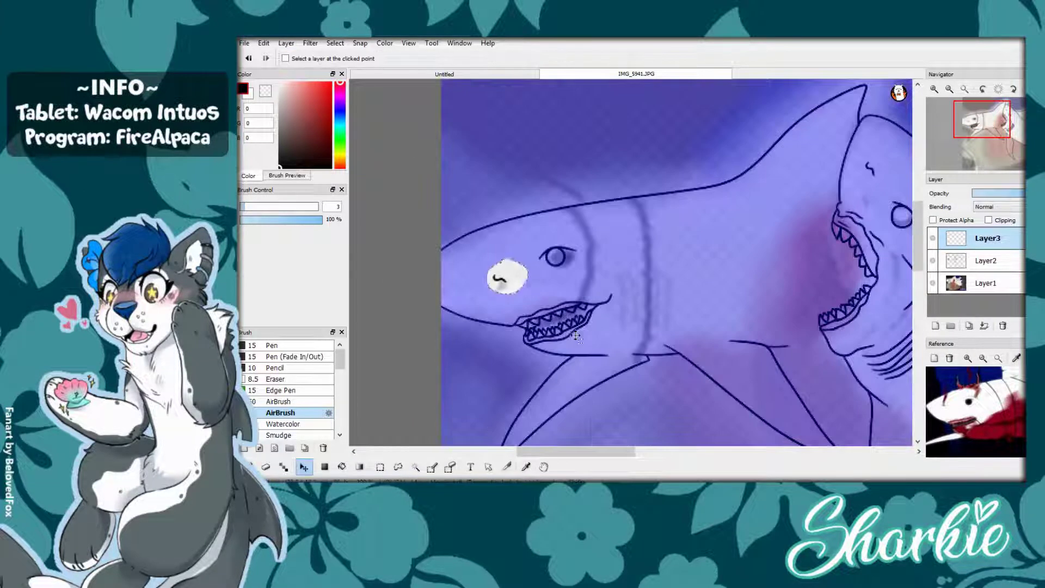
pyautogui.scroll(1, 566, 338)
# - Ink a row of five curved gill lines behind the left shark's mouth, undoing the misplaced strokes
pyautogui.press('b')
pyautogui.scroll(1, 675, 272)
pyautogui.moveTo(563, 203)
pyautogui.mouseDown()
pyautogui.moveTo(584, 327)
pyautogui.moveTo(596, 327)
pyautogui.mouseUp()
pyautogui.hotkey('ctrl', 'z')
pyautogui.hotkey('ctrl', 'z')
pyautogui.moveTo(601, 196)
pyautogui.mouseDown()
pyautogui.moveTo(599, 336)
pyautogui.moveTo(637, 334)
pyautogui.mouseUp()
pyautogui.moveTo(638, 187); pyautogui.dragTo(667, 343)
pyautogui.moveTo(599, 155); pyautogui.dragTo(580, 343)
# - Shift the left shark's gill lines slightly upward and ink a curved crease in front of them
pyautogui.press('v')
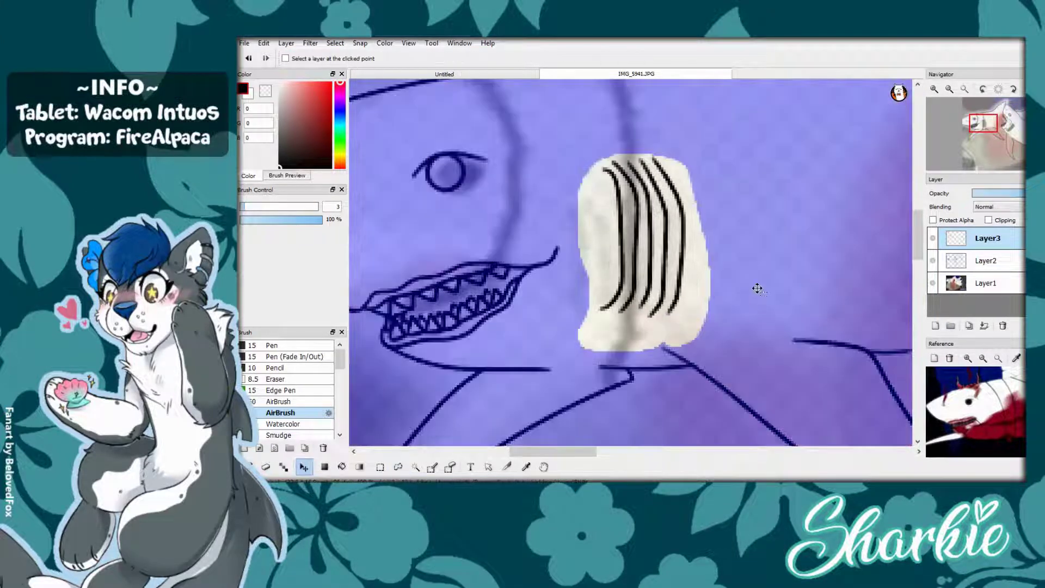
pyautogui.moveTo(757, 289); pyautogui.dragTo(753, 268)
pyautogui.hotkey('ctrl', 'd')
pyautogui.press('b')
pyautogui.scroll(-2, 522, 321)
pyautogui.scroll(3, 583, 347)
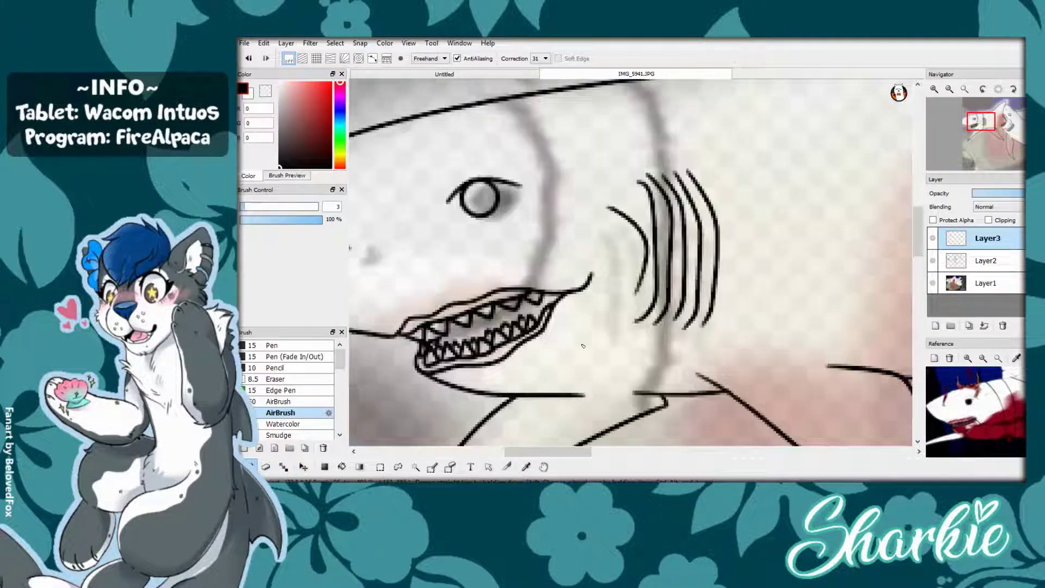
# - Move the left shark's nostril closer to the tip of its snout
pyautogui.scroll(-2, 583, 346)
pyautogui.scroll(-3, 613, 321)
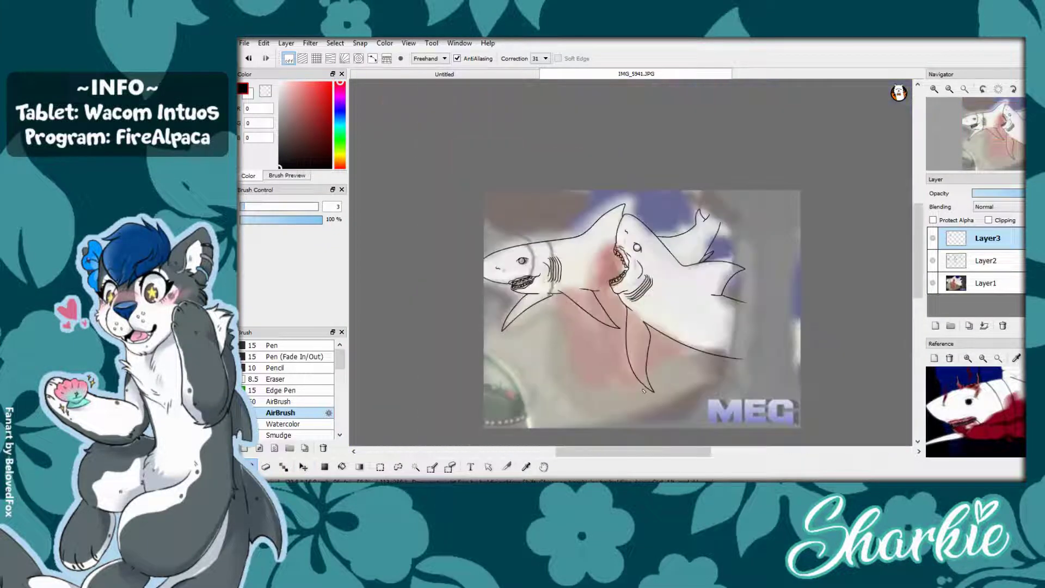
pyautogui.scroll(3, 640, 396)
pyautogui.hotkey('ctrl', 'a')
pyautogui.press('v')
pyautogui.hotkey('ctrl', 'd')
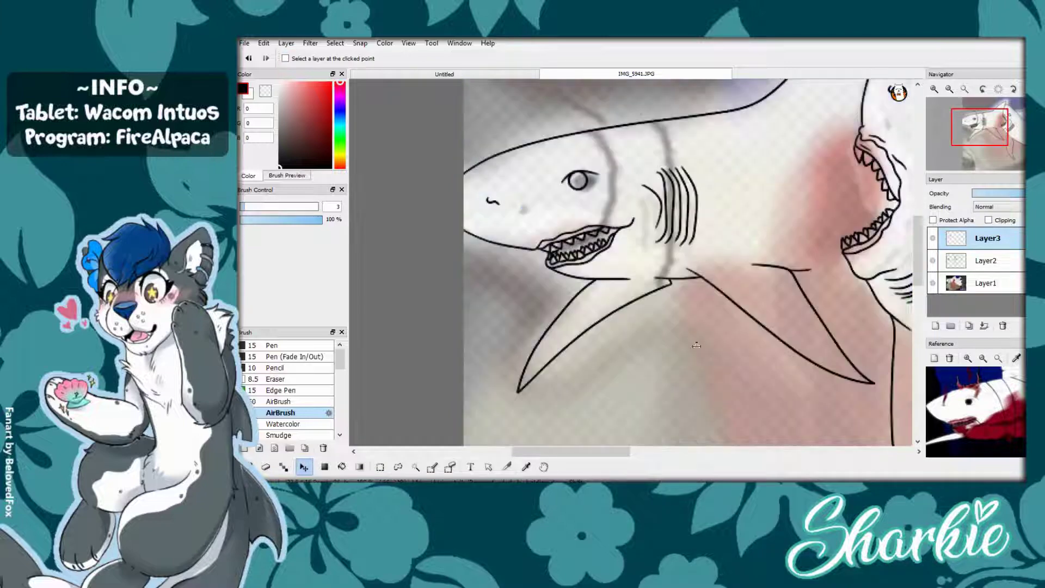
# - Merge Layer3 into Layer2, then lasso the open-mouthed shark's gill lines and move them farther back from the jaw
pyautogui.scroll(-2, 632, 261)
pyautogui.scroll(3, 706, 314)
pyautogui.press('l')
pyautogui.hotkey('ctrl', 'e')
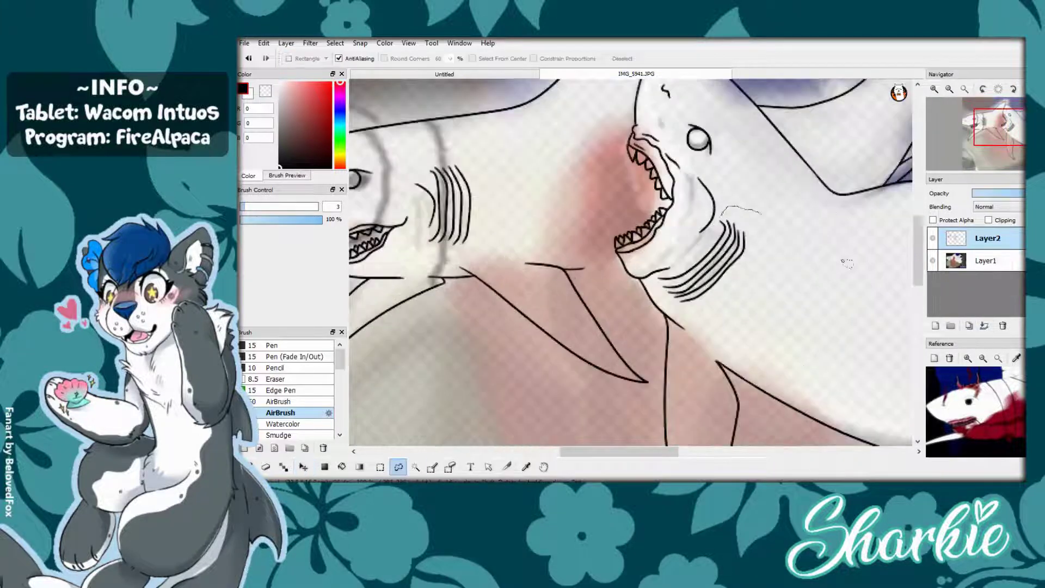
pyautogui.moveTo(724, 207); pyautogui.dragTo(659, 294)
pyautogui.press('v')
pyautogui.hotkey('ctrl', 'd')
# - Save the drawing as IMG_5941.mdp and add a new layer for the bite wound
pyautogui.scroll(-3, 595, 386)
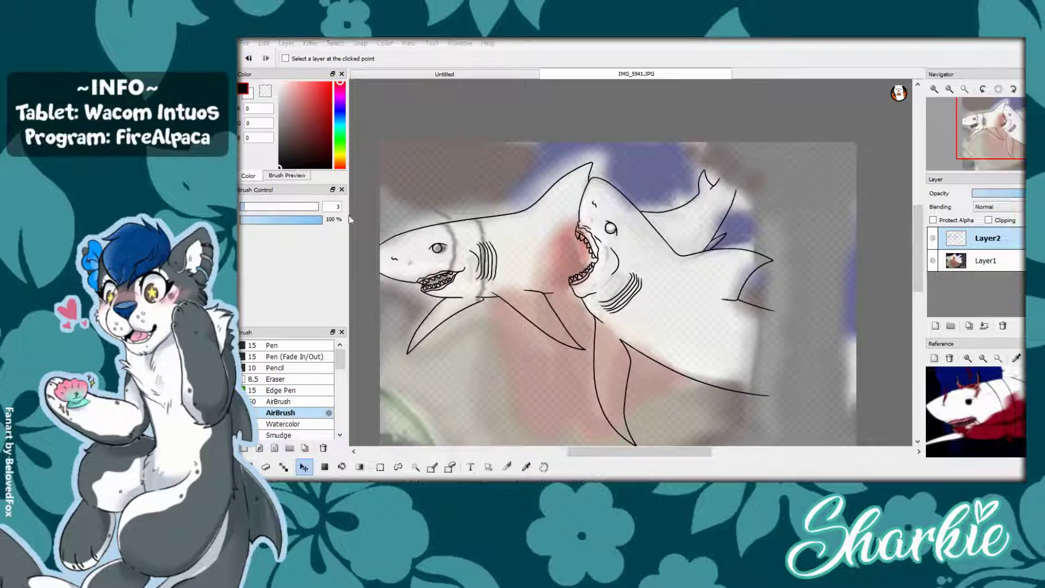
pyautogui.hotkey('ctrl', 's')
pyautogui.hotkey('ctrl', 'shift', 'n')
pyautogui.press('b')
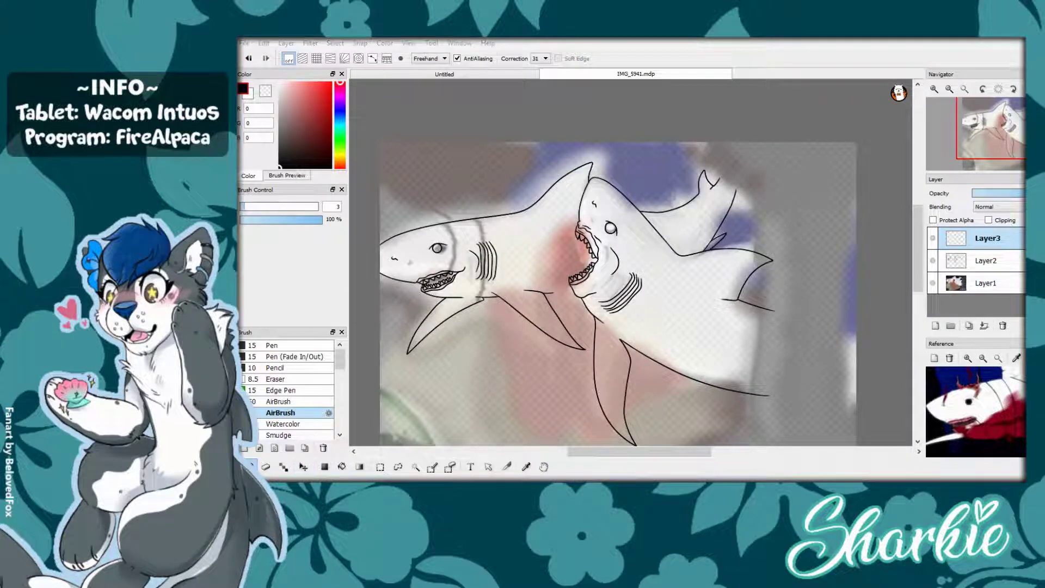
# - Ink the bite wound's wavy double edge and a wavy inner line beside the open-mouthed shark's jaws on Layer3
pyautogui.scroll(3, 763, 303)
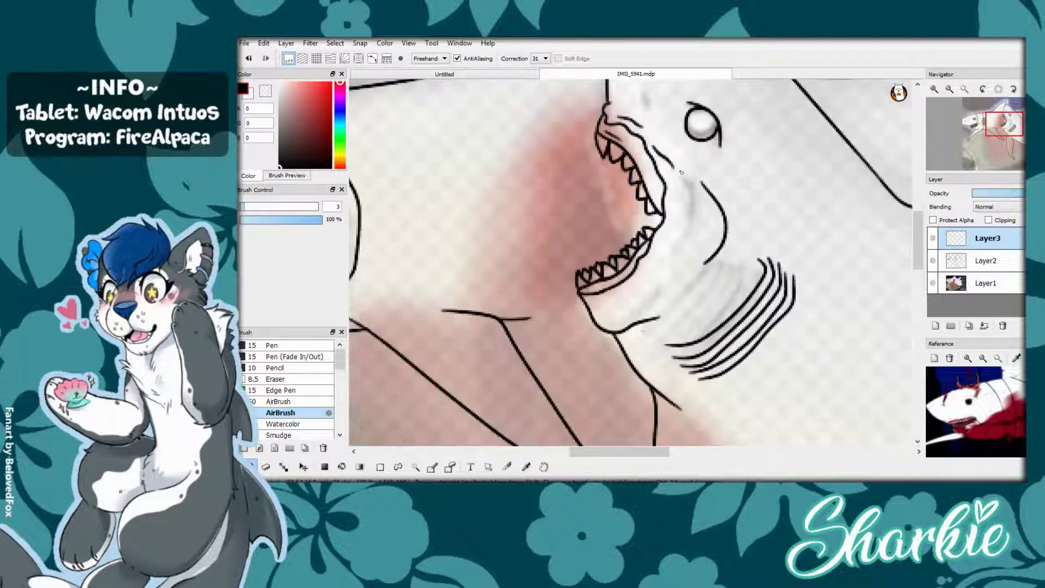
pyautogui.scroll(1, 599, 143)
pyautogui.moveTo(610, 143)
pyautogui.mouseDown()
pyautogui.moveTo(556, 163)
pyautogui.moveTo(509, 408)
pyautogui.mouseUp()
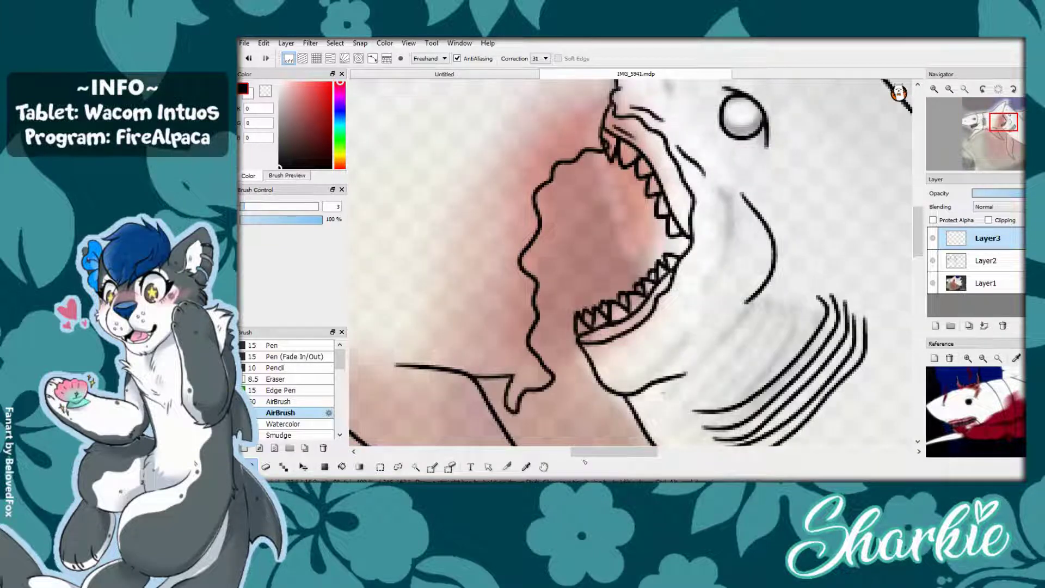
pyautogui.hotkey('ctrl', 'Down')
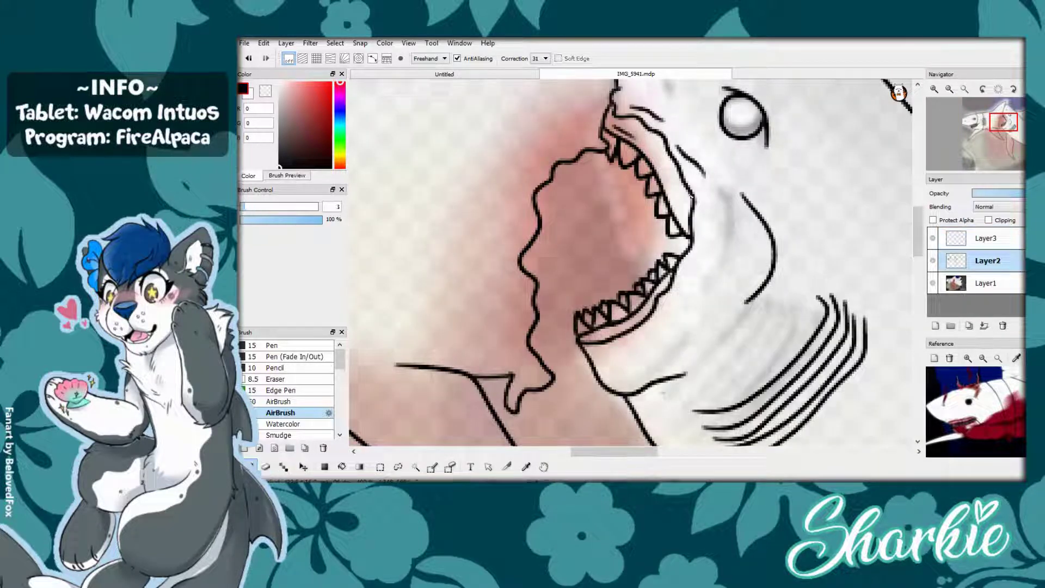
pyautogui.hotkey('ctrl', 'z')
pyautogui.hotkey('ctrl', 'Up')
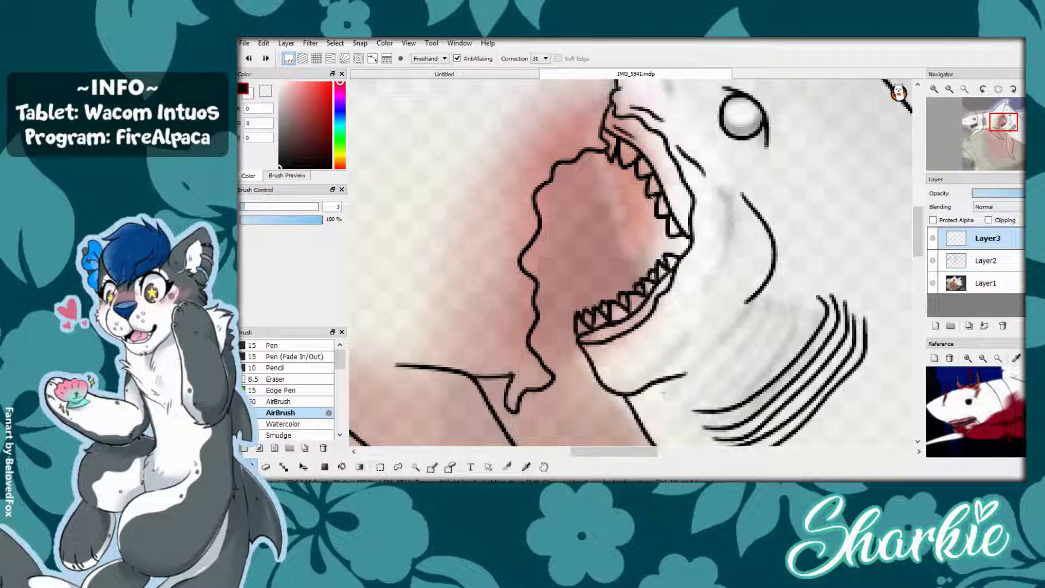
pyautogui.moveTo(606, 154)
pyautogui.mouseDown()
pyautogui.moveTo(531, 260)
pyautogui.moveTo(560, 381)
pyautogui.mouseUp()
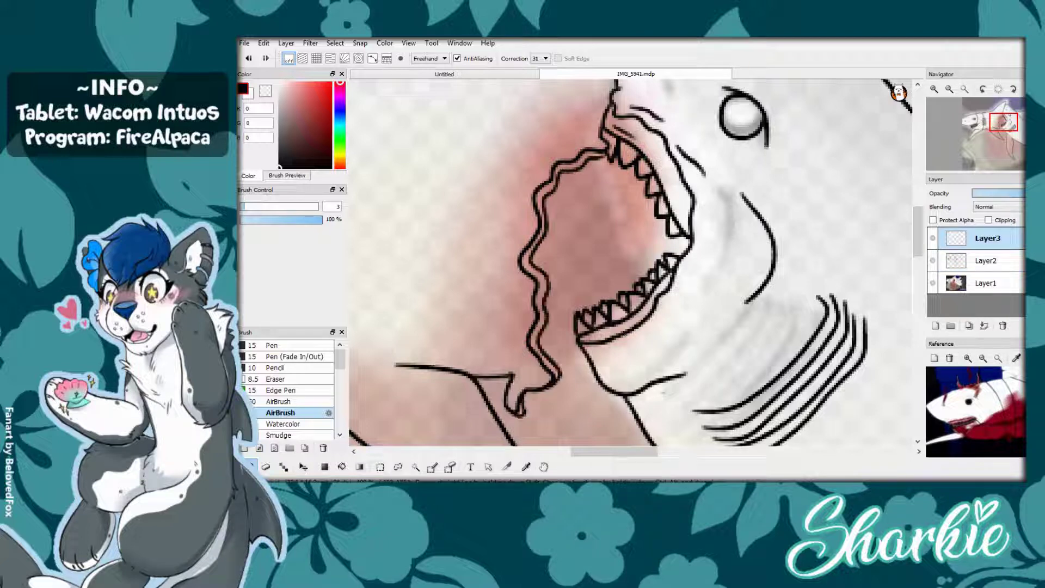
pyautogui.moveTo(602, 194)
pyautogui.mouseDown()
pyautogui.moveTo(567, 246)
pyautogui.moveTo(557, 369)
pyautogui.mouseUp()
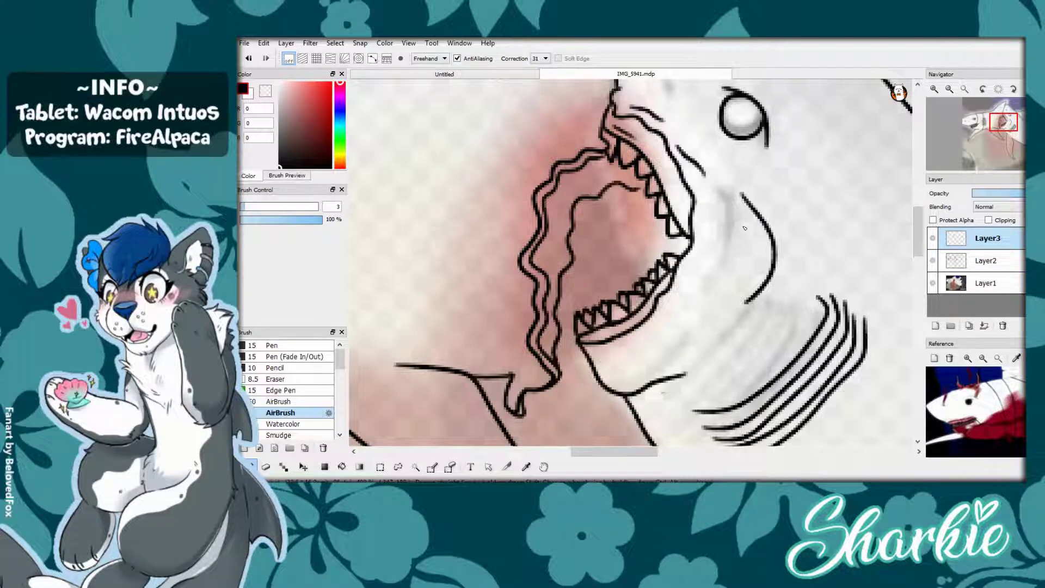
# - Ink blood drips hanging from the wound's lower edge and erase the stray line ends where they join
pyautogui.scroll(-3, 636, 257)
pyautogui.moveTo(574, 327); pyautogui.dragTo(580, 384)
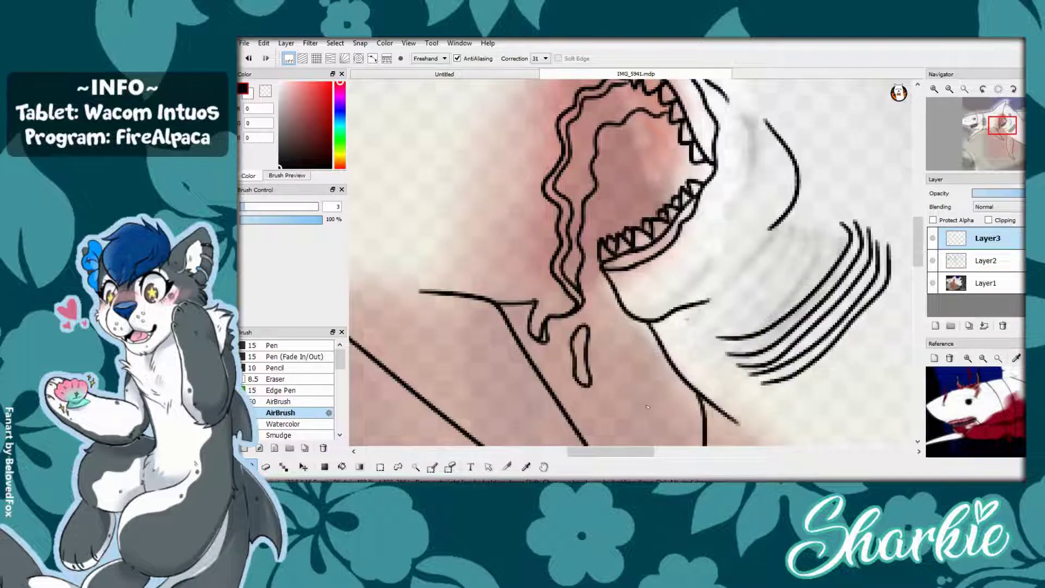
pyautogui.scroll(-3, 580, 384)
pyautogui.scroll(4, 561, 245)
pyautogui.press('e')
pyautogui.moveTo(594, 153); pyautogui.dragTo(550, 180)
pyautogui.scroll(-3, 576, 334)
pyautogui.scroll(3, 576, 333)
pyautogui.moveTo(512, 234); pyautogui.dragTo(517, 253)
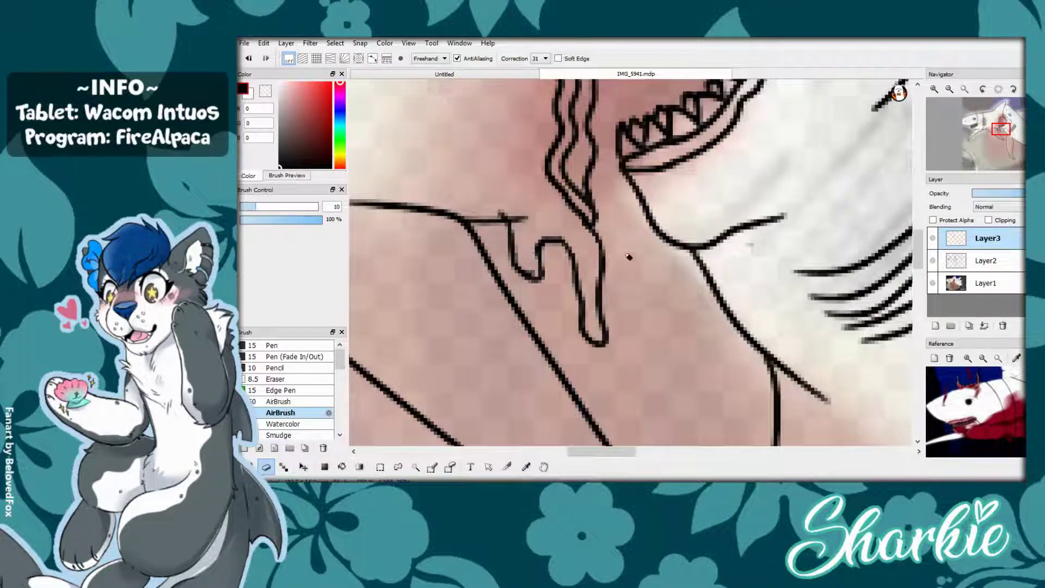
pyautogui.moveTo(498, 213); pyautogui.dragTo(507, 218)
# - Merge the wound lines down, then ink long hanging strands from the wound across the biting shark's lower jaw on a new layer
pyautogui.press('b')
pyautogui.scroll(-3, 751, 245)
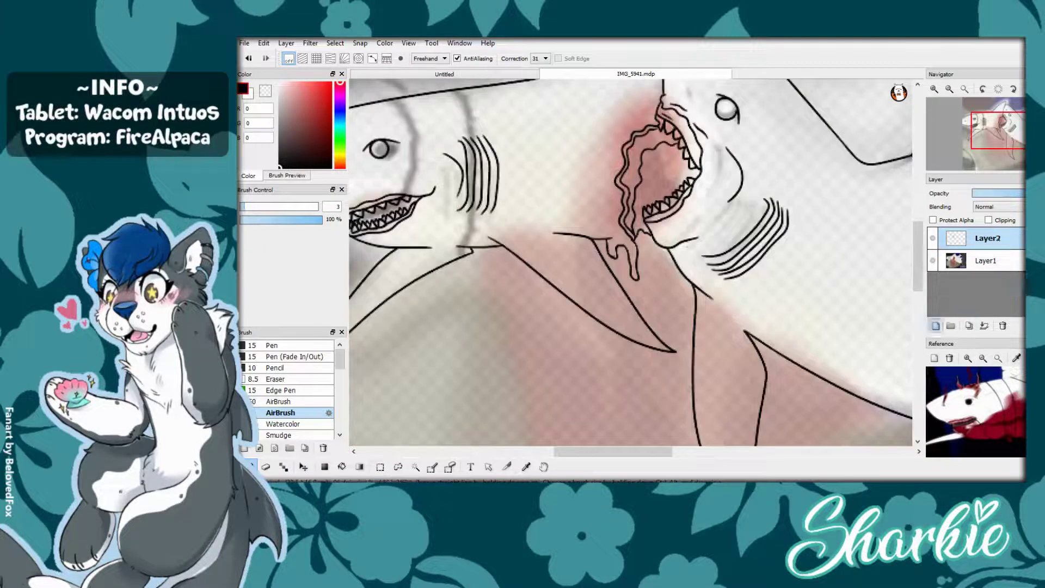
pyautogui.scroll(2, 757, 269)
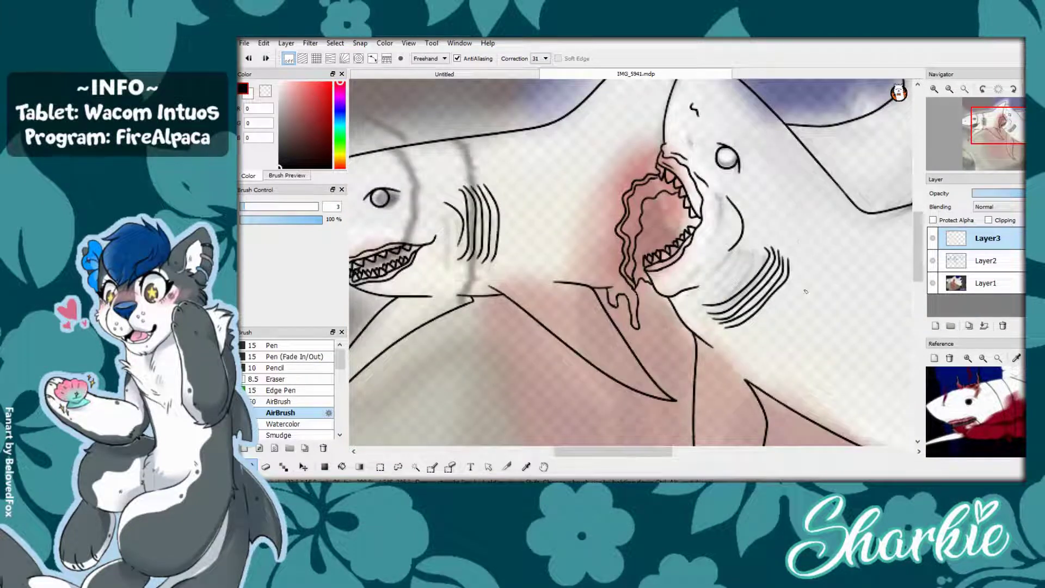
pyautogui.moveTo(649, 251); pyautogui.dragTo(673, 336)
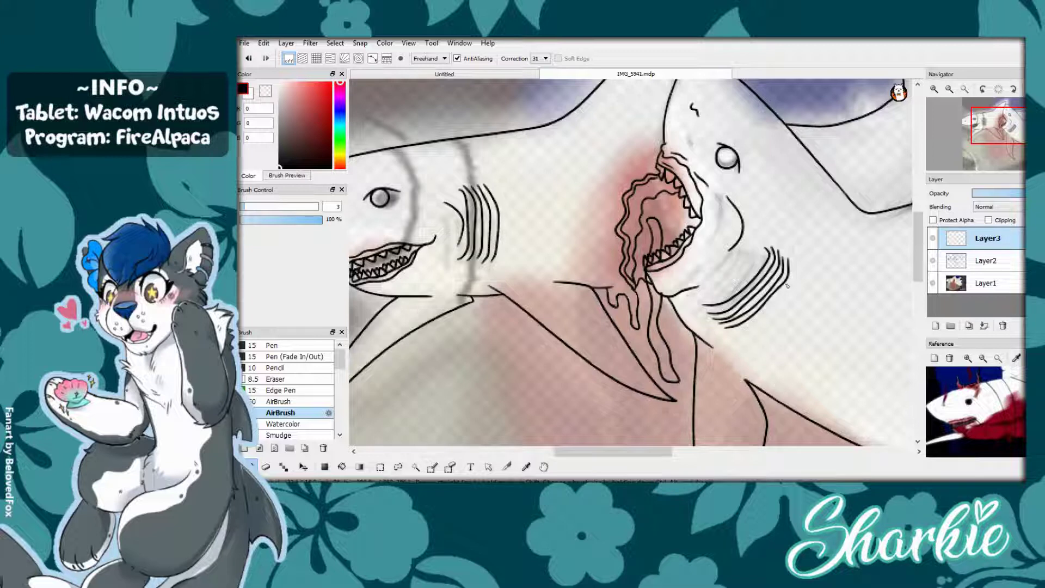
pyautogui.scroll(2, 763, 220)
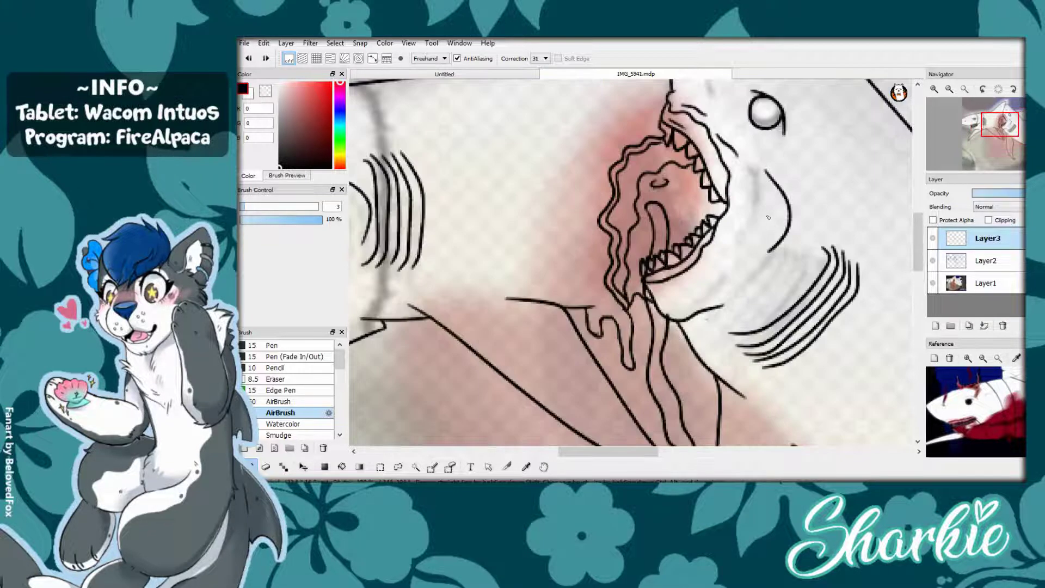
pyautogui.moveTo(680, 212)
pyautogui.mouseDown()
pyautogui.moveTo(727, 430)
pyautogui.moveTo(702, 210)
pyautogui.mouseUp()
# - Erase the shark lines on Layer2 that show through the hanging strands and drips
pyautogui.press('e')
pyautogui.hotkey('ctrl', 'Down')
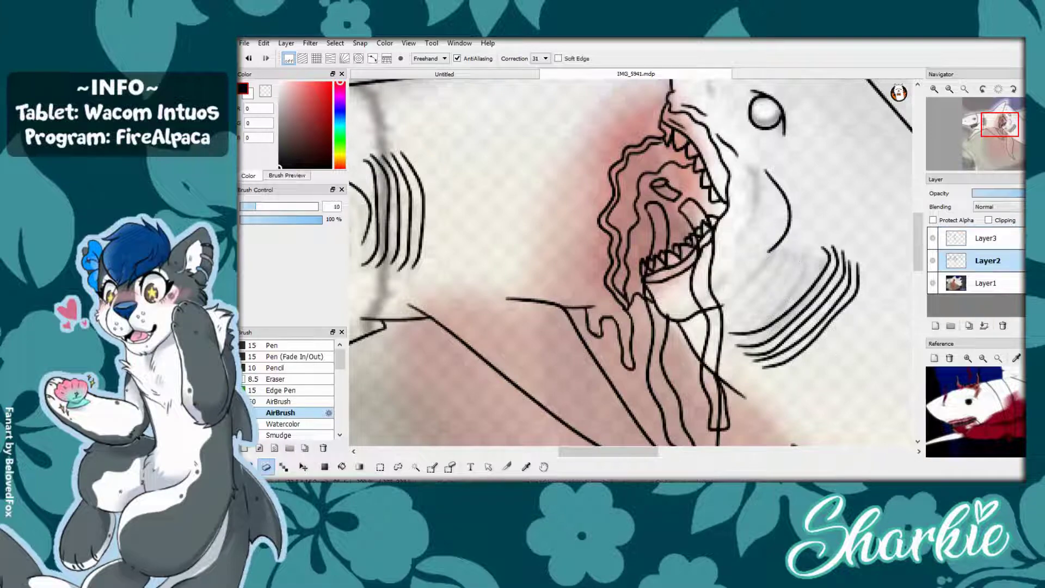
pyautogui.scroll(2, 827, 284)
pyautogui.moveTo(721, 375); pyautogui.dragTo(702, 291)
pyautogui.scroll(-2, 828, 378)
pyautogui.scroll(2, 828, 377)
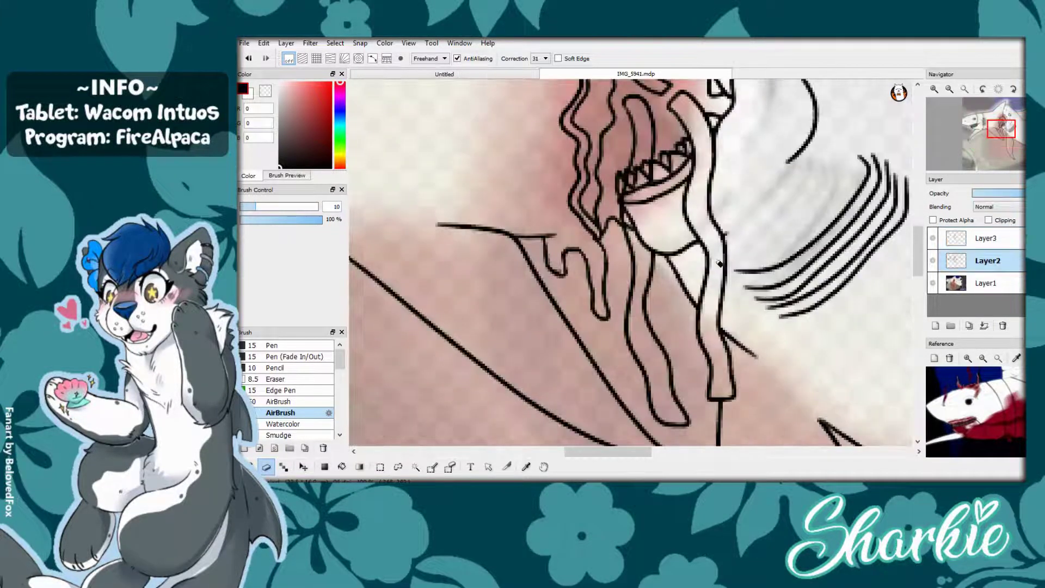
pyautogui.scroll(1, 723, 194)
pyautogui.scroll(-2, 680, 234)
pyautogui.scroll(3, 657, 270)
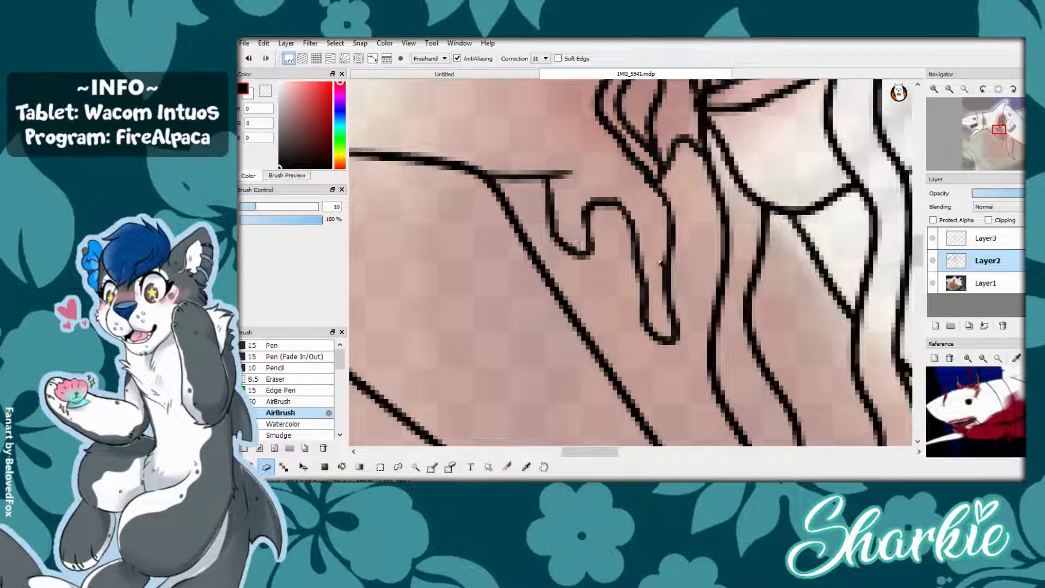
pyautogui.scroll(-3, 657, 270)
# - Ink torn flesh folds inside the wound between the upper and lower teeth on Layer3
pyautogui.hotkey('ctrl', 'Up')
pyautogui.press('b')
pyautogui.scroll(3, 635, 434)
pyautogui.moveTo(671, 221); pyautogui.dragTo(819, 302)
pyautogui.hotkey('ctrl', 'z')
pyautogui.moveTo(754, 293); pyautogui.dragTo(803, 299)
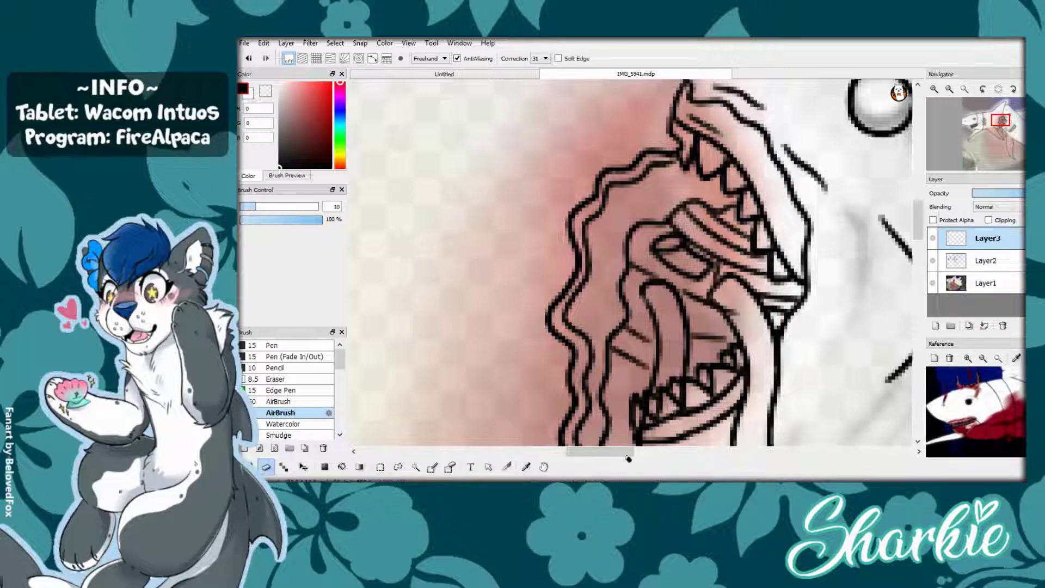
# - Ink short creases inside the wound and small blood drops on the biting shark's chin and cheek
pyautogui.scroll(-3, 733, 377)
pyautogui.scroll(3, 733, 377)
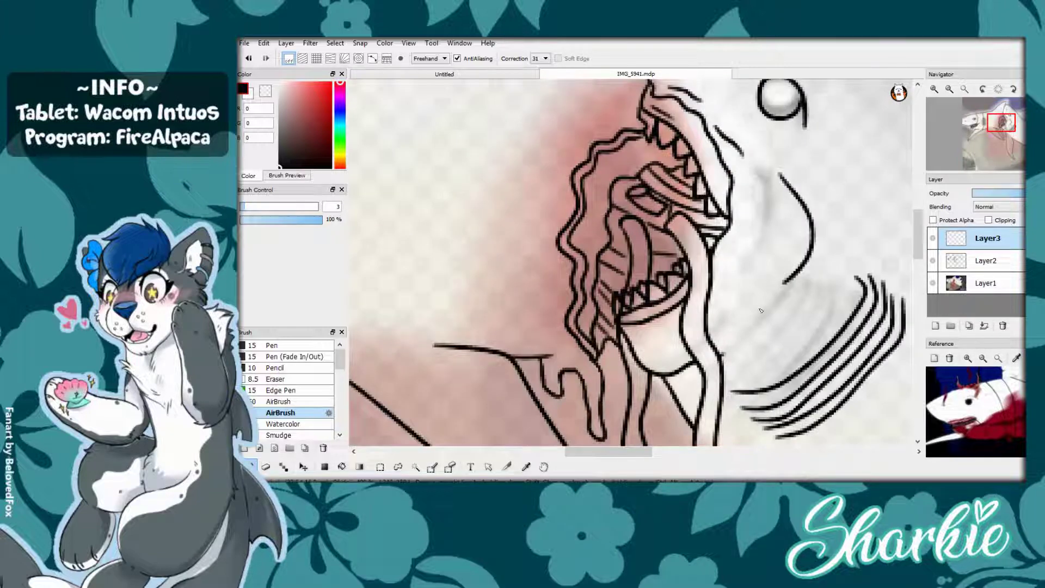
pyautogui.scroll(-3, 720, 364)
pyautogui.scroll(2, 731, 329)
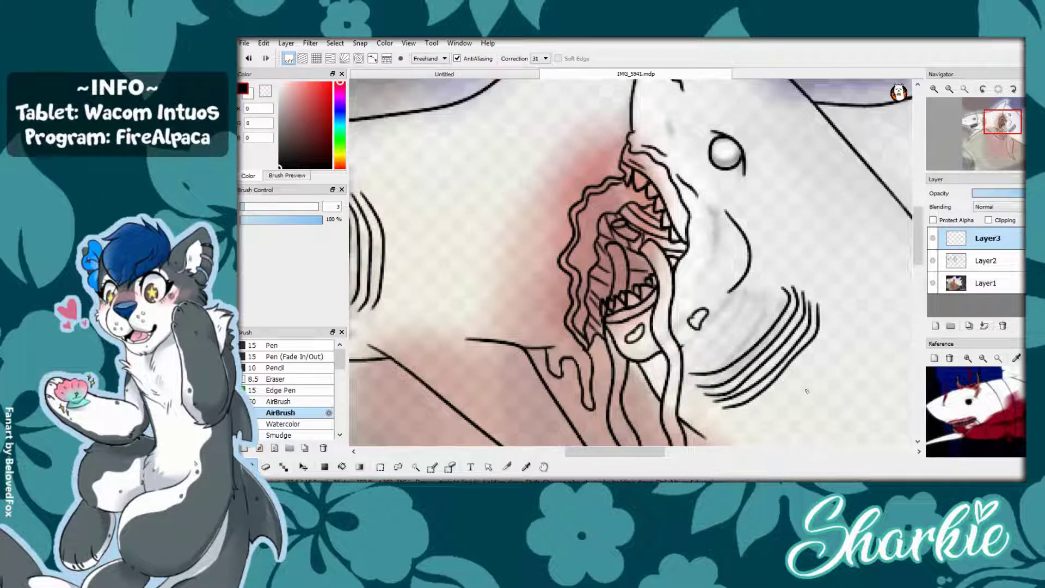
# - Ink small blood drops and drips around the hanging strands below the wound
pyautogui.scroll(-1, 814, 339)
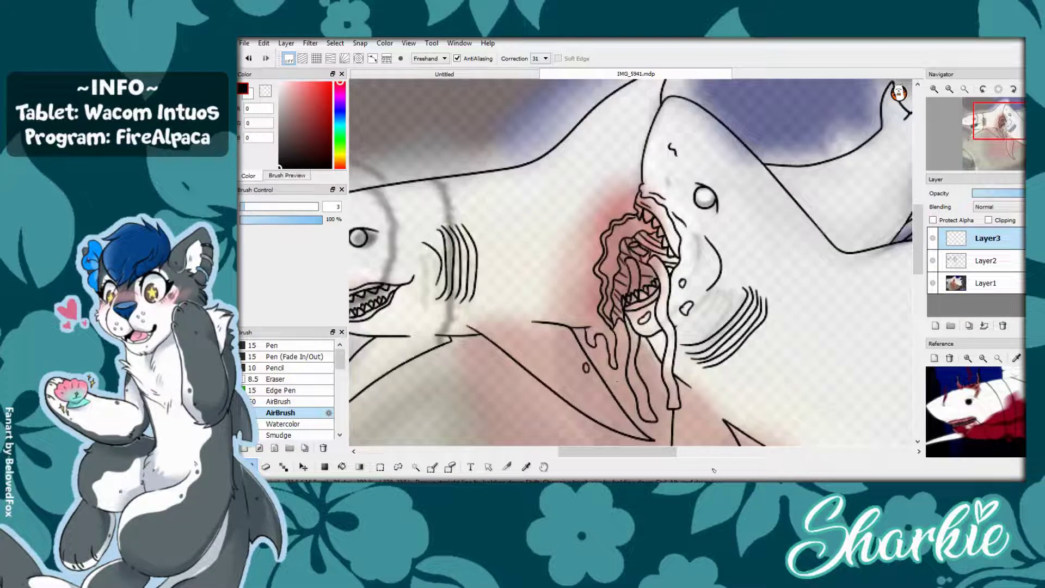
pyautogui.scroll(2, 719, 424)
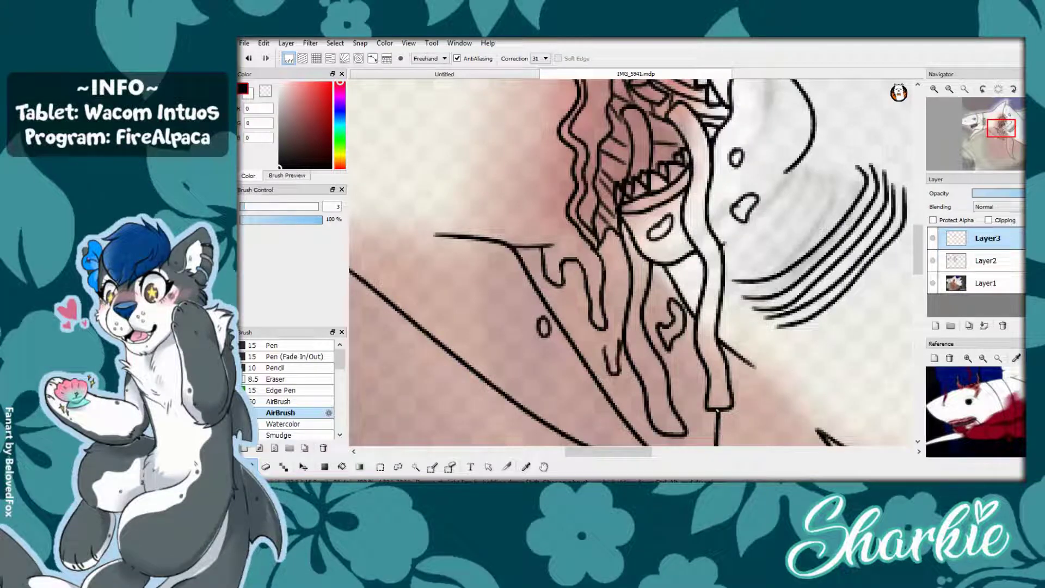
pyautogui.press('e')
pyautogui.scroll(1, 705, 432)
pyautogui.scroll(-3, 680, 381)
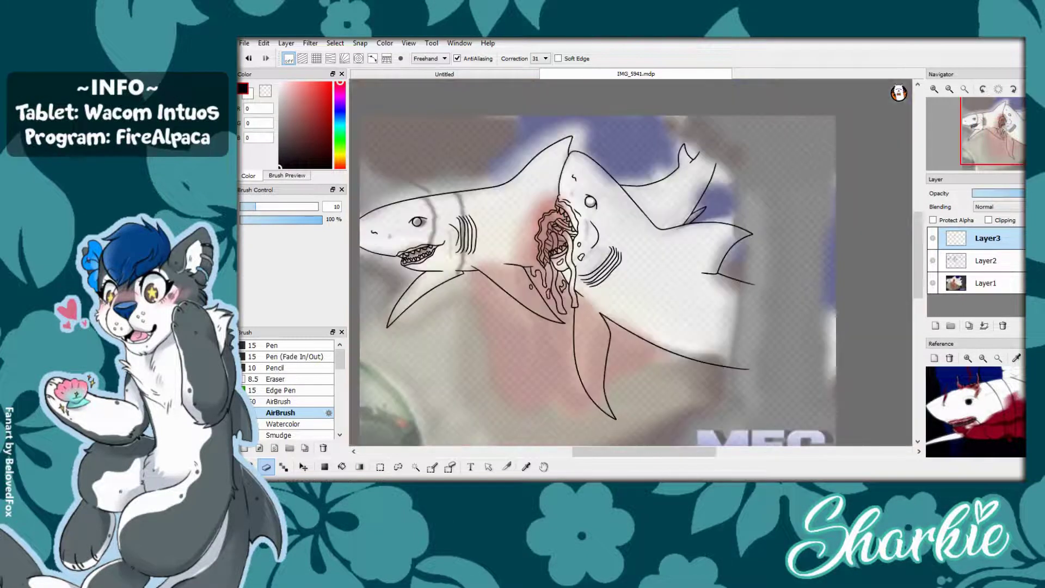
# - Erase small gaps into the crease lines inside the wound so they read as broken dashes
pyautogui.scroll(4, 634, 311)
pyautogui.moveTo(560, 240); pyautogui.dragTo(536, 264)
pyautogui.moveTo(618, 243); pyautogui.dragTo(610, 250)
pyautogui.moveTo(540, 288); pyautogui.dragTo(536, 346)
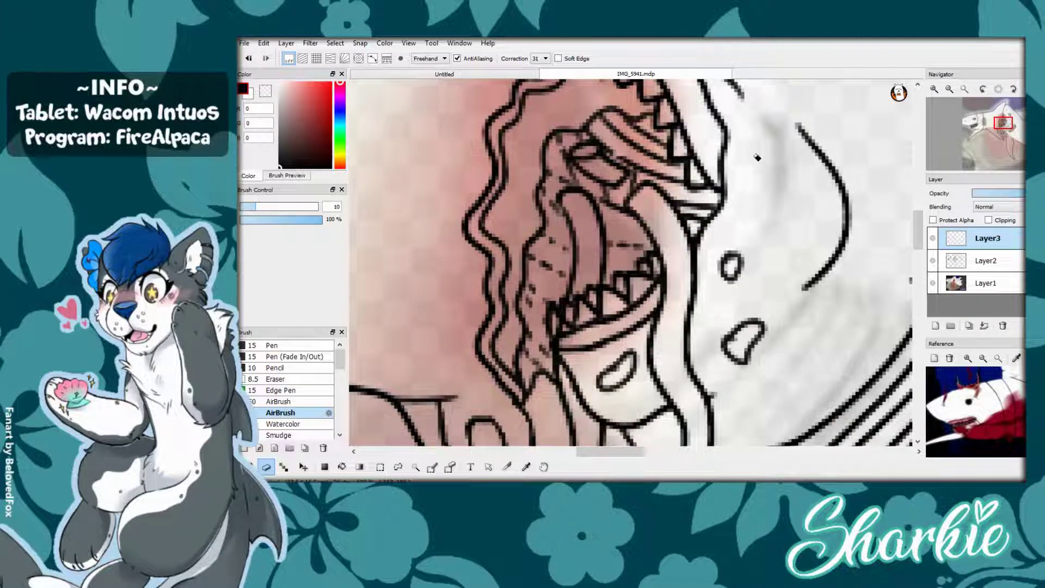
pyautogui.moveTo(626, 139); pyautogui.dragTo(651, 133)
pyautogui.moveTo(651, 155); pyautogui.dragTo(664, 147)
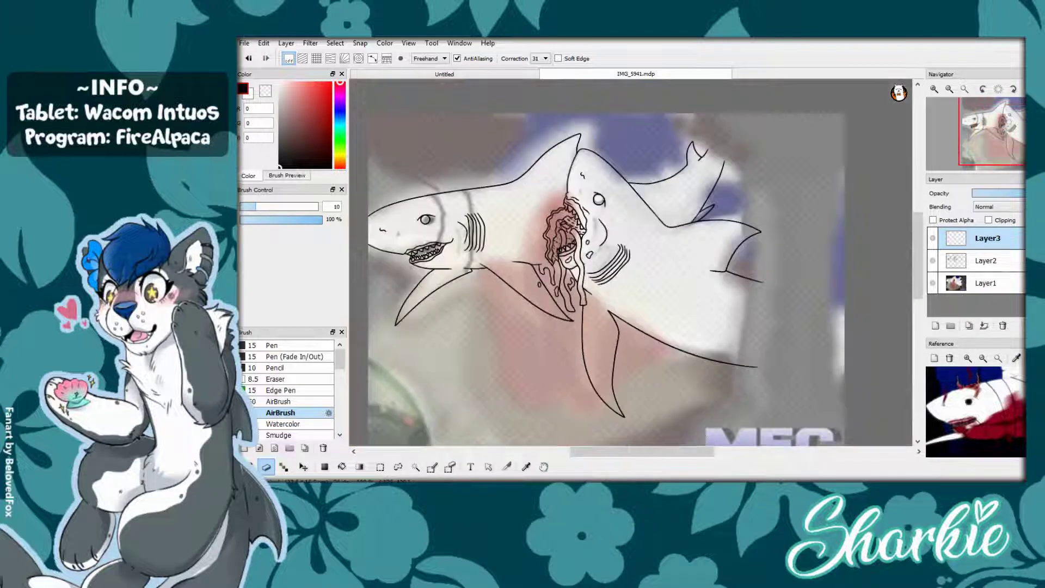
# - Inspect the bitten shark's mouth, its gills and the wound area for missing line work
pyautogui.press('b')
pyautogui.scroll(5, 576, 257)
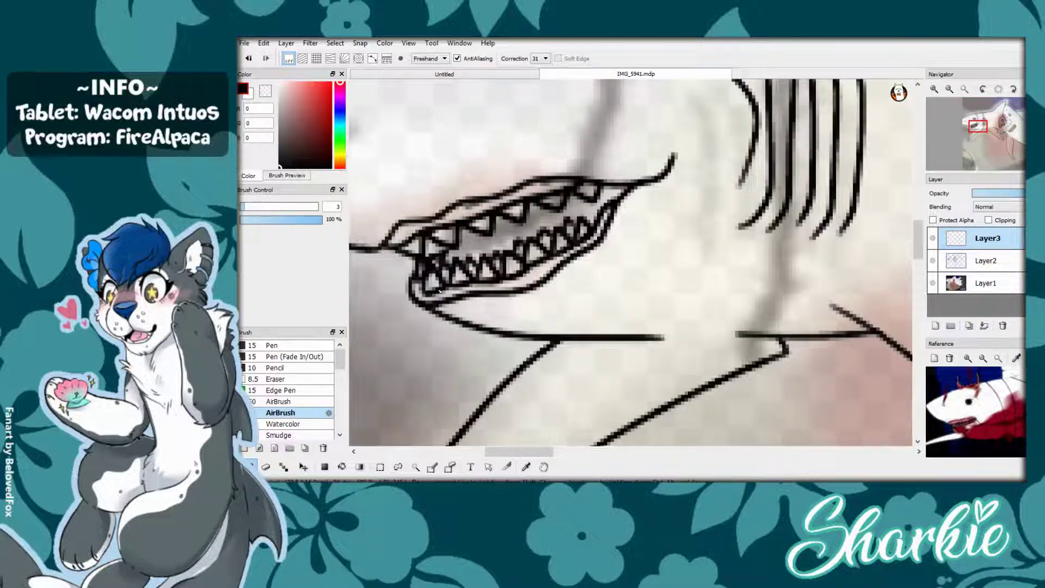
pyautogui.scroll(-5, 521, 358)
pyautogui.scroll(4, 686, 253)
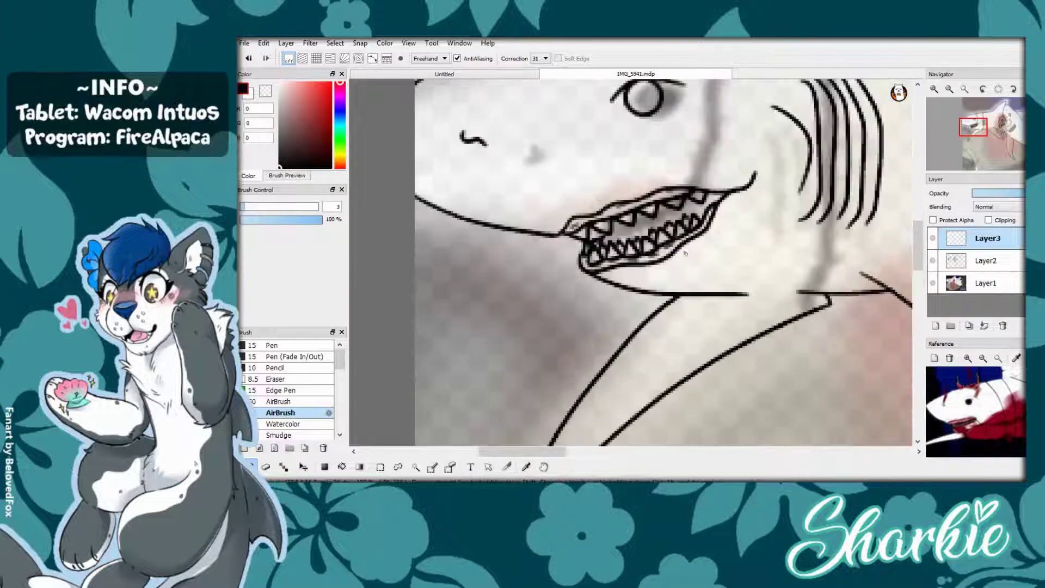
pyautogui.scroll(-3, 655, 278)
pyautogui.scroll(3, 910, 188)
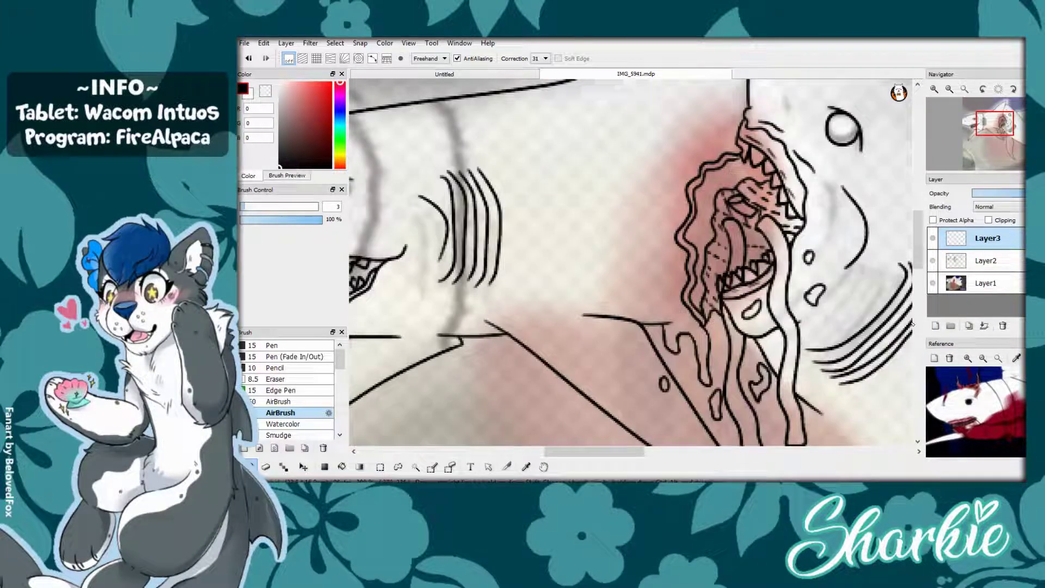
pyautogui.scroll(-5, 904, 337)
pyautogui.scroll(5, 698, 194)
pyautogui.scroll(-5, 606, 249)
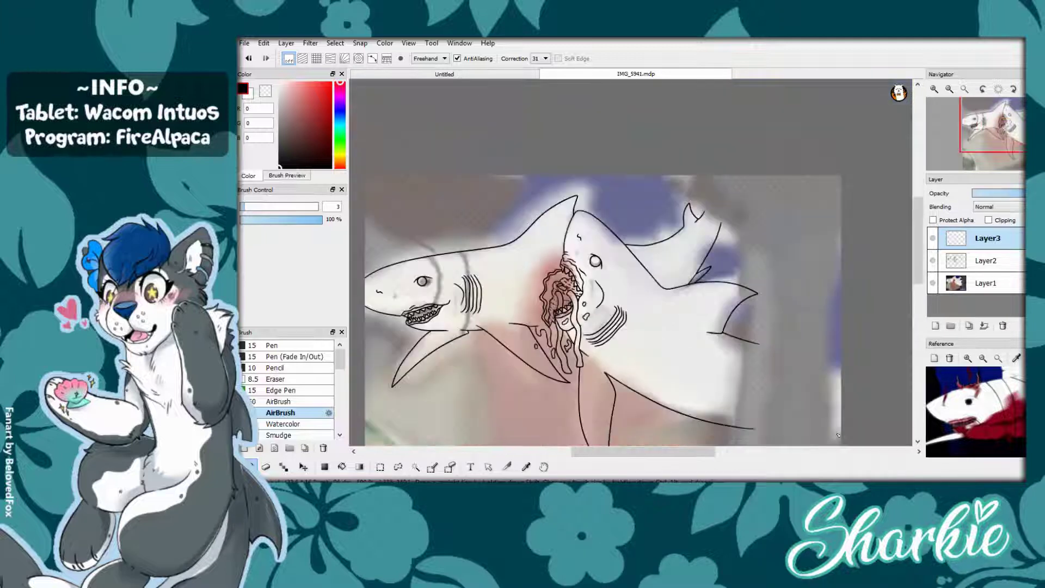
pyautogui.scroll(2, 707, 218)
pyautogui.scroll(-2, 748, 191)
pyautogui.hotkey('ctrl', 'z')
pyautogui.moveTo(702, 180)
pyautogui.mouseDown()
pyautogui.moveTo(759, 188)
pyautogui.moveTo(723, 174)
pyautogui.mouseUp()
pyautogui.hotkey('ctrl', 'z')
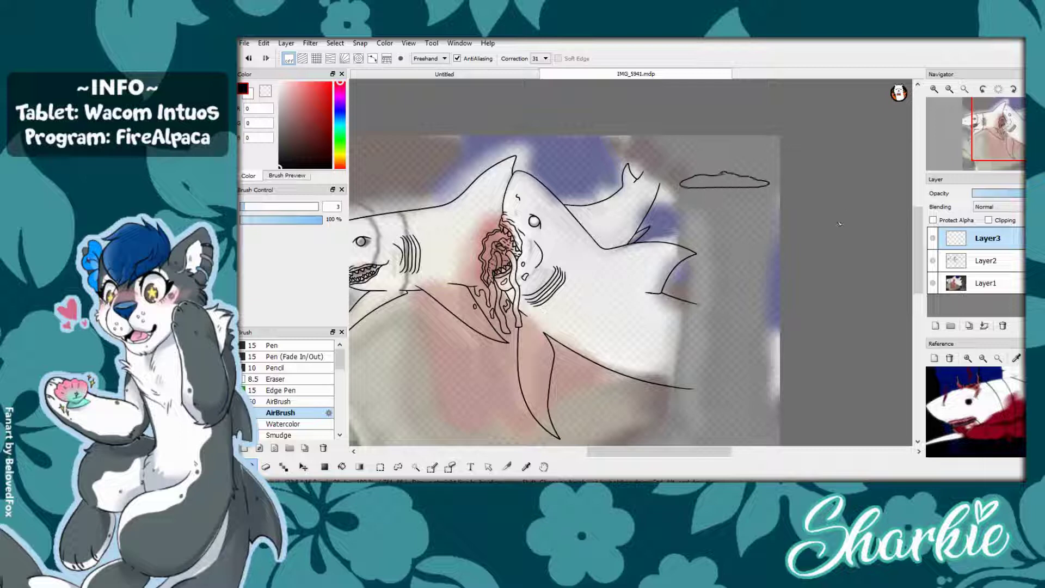
pyautogui.scroll(4, 843, 213)
pyautogui.hotkey('ctrl', 'z')
pyautogui.moveTo(560, 175)
pyautogui.mouseDown()
pyautogui.moveTo(770, 175)
pyautogui.moveTo(698, 188)
pyautogui.moveTo(850, 200)
pyautogui.moveTo(576, 228)
pyautogui.mouseUp()
pyautogui.hotkey('ctrl', 'z')
# - Ink the wavy top rim and both wavy side edges of the rock pillar behind the biting shark
pyautogui.scroll(-3, 684, 264)
pyautogui.scroll(1, 685, 263)
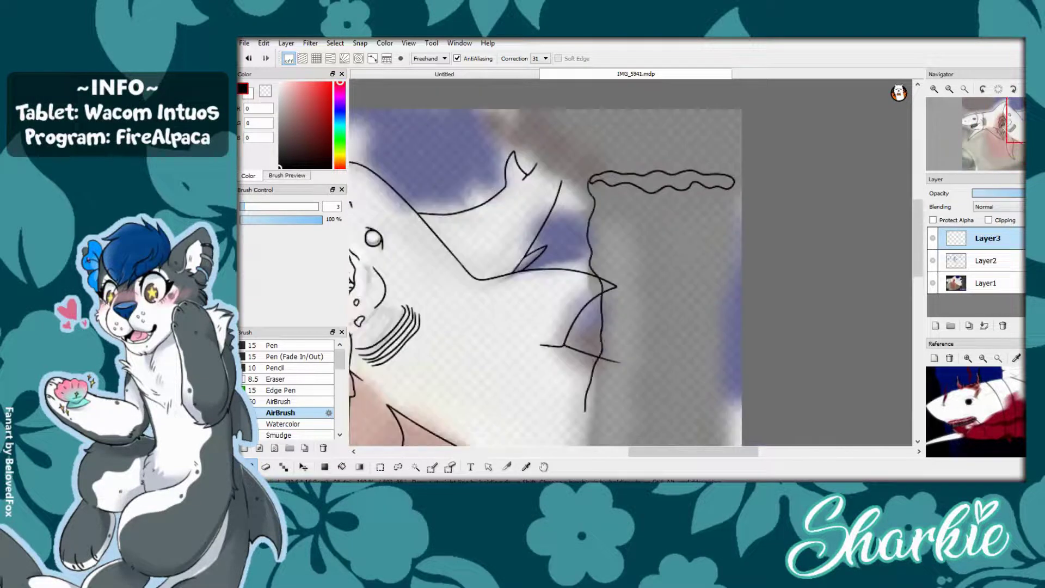
pyautogui.scroll(-2, 587, 390)
pyautogui.scroll(1, 586, 390)
pyautogui.moveTo(671, 158); pyautogui.dragTo(675, 387)
pyautogui.scroll(2, 640, 411)
pyautogui.moveTo(583, 288); pyautogui.dragTo(585, 436)
# - Ink wavy seabed lines running out from the pillar's base with correction 17, including a short line above the MEG lettering
pyautogui.scroll(-2, 585, 436)
pyautogui.scroll(1, 629, 381)
pyautogui.moveTo(645, 263); pyautogui.dragTo(561, 350)
pyautogui.hotkey('ctrl', 'z')
pyautogui.moveTo(601, 273); pyautogui.dragTo(381, 385)
pyautogui.scroll(2, 805, 269)
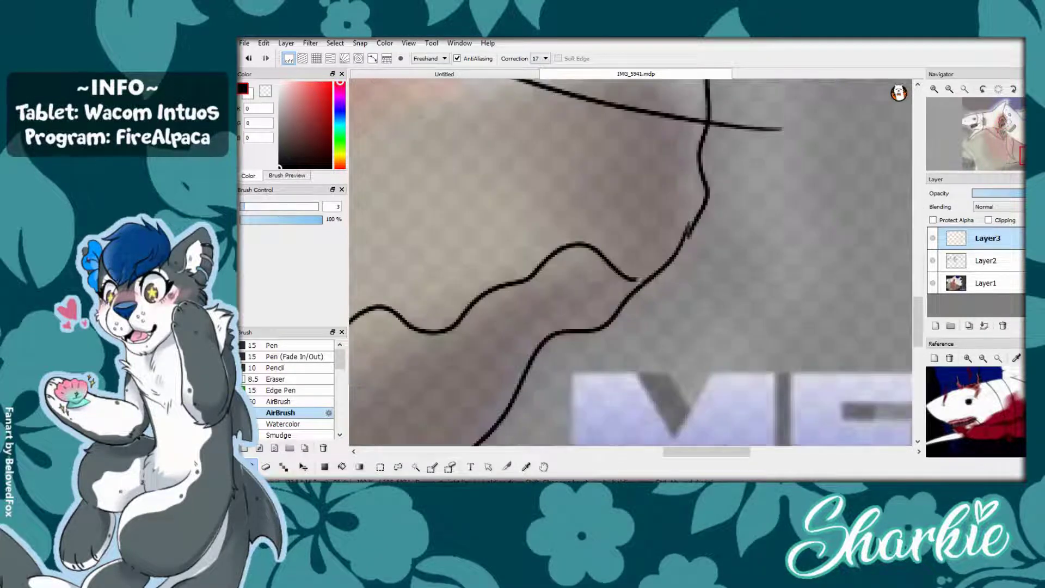
pyautogui.scroll(-3, 798, 281)
pyautogui.scroll(2, 708, 272)
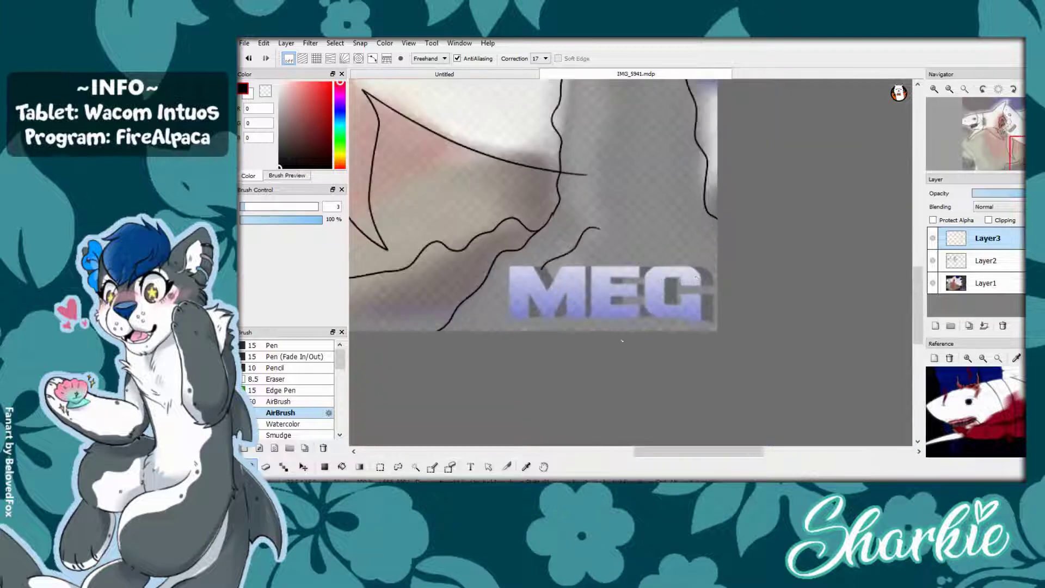
# - Erase the biting shark's tail and belly lines on Layer2 where they cross the rock pillar, then return to Layer3
pyautogui.scroll(1, 681, 300)
pyautogui.click(986, 260)
pyautogui.press('e')
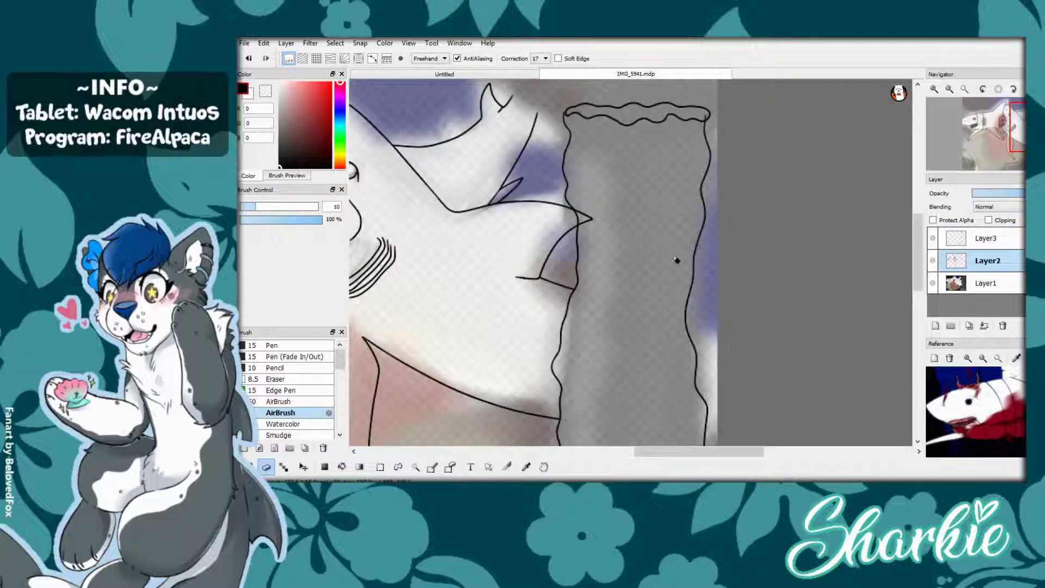
pyautogui.scroll(2, 691, 246)
pyautogui.hotkey('ctrl', 'Up')
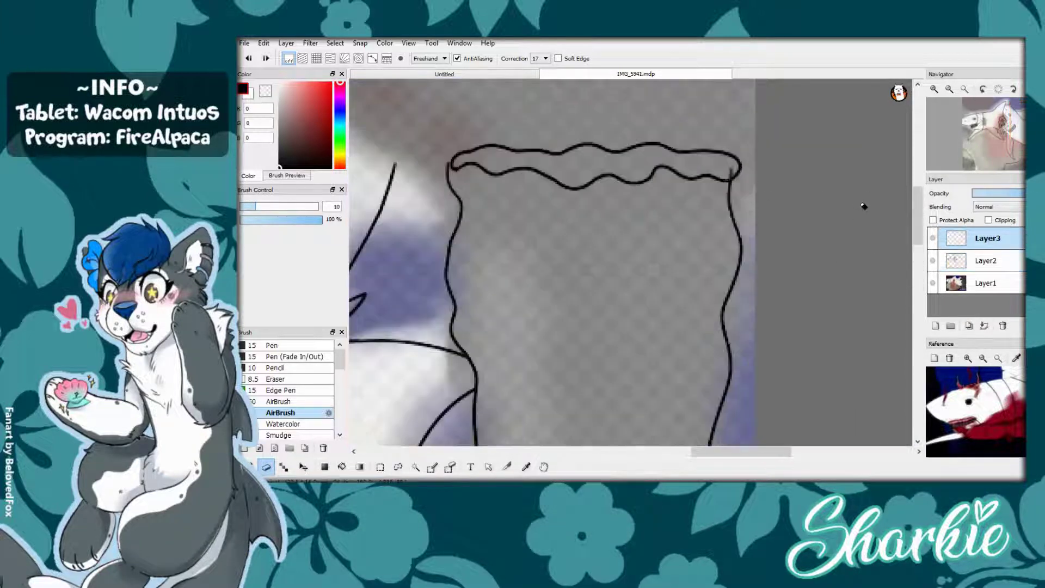
# - Ink short wavy vertical crease lines on the face of the rock pillar
pyautogui.press('b')
pyautogui.press('e')
pyautogui.scroll(-2, 654, 300)
pyautogui.press('b')
pyautogui.scroll(3, 707, 261)
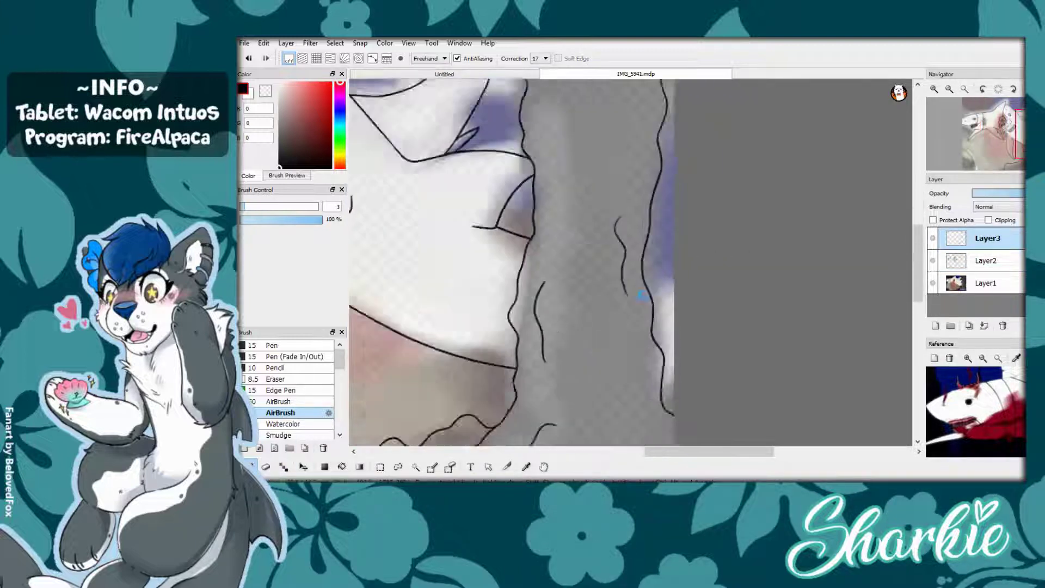
pyautogui.scroll(-2, 641, 294)
# - Ink a second wavy ridge line across the seabed, passing the tip of the biting shark's fin
pyautogui.scroll(3, 561, 305)
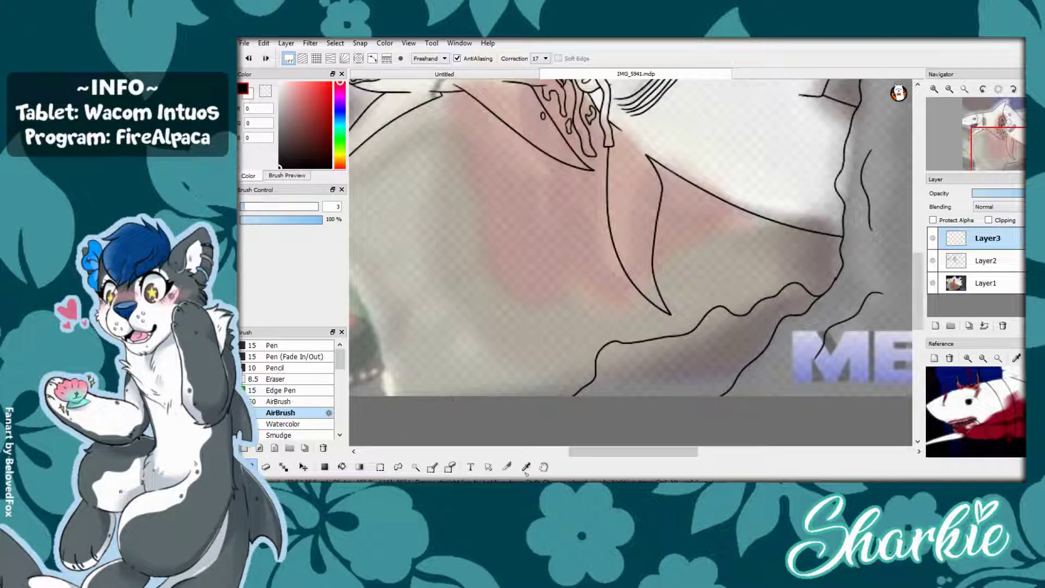
pyautogui.moveTo(746, 297)
pyautogui.mouseDown()
pyautogui.moveTo(552, 315)
pyautogui.moveTo(387, 371)
pyautogui.mouseUp()
pyautogui.scroll(2, 879, 342)
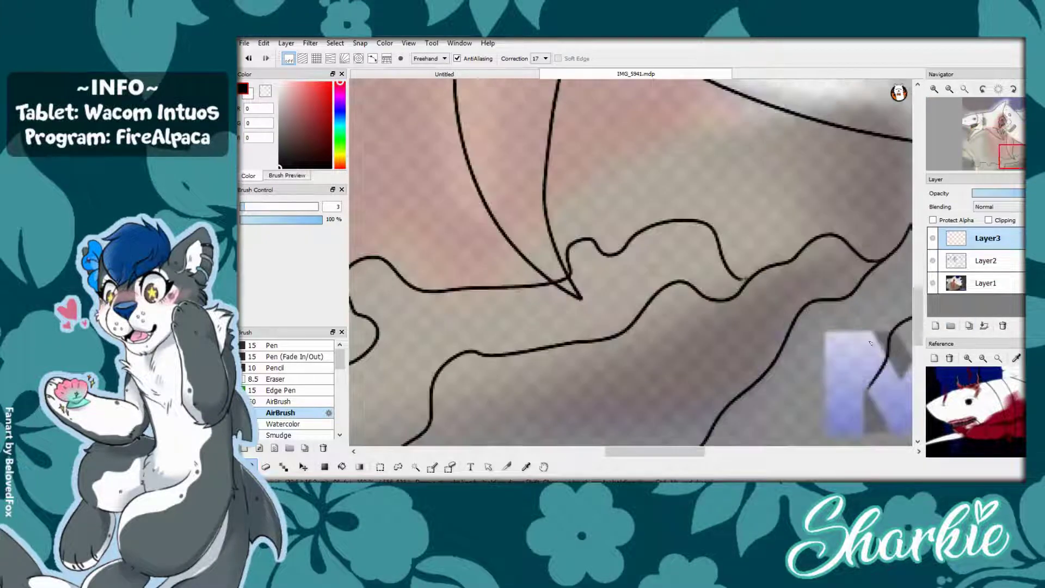
# - Ink a higher wavy ridge line from the pillar's base across the seabed, passing behind the biting shark's fin
pyautogui.scroll(-2, 780, 346)
pyautogui.scroll(2, 788, 279)
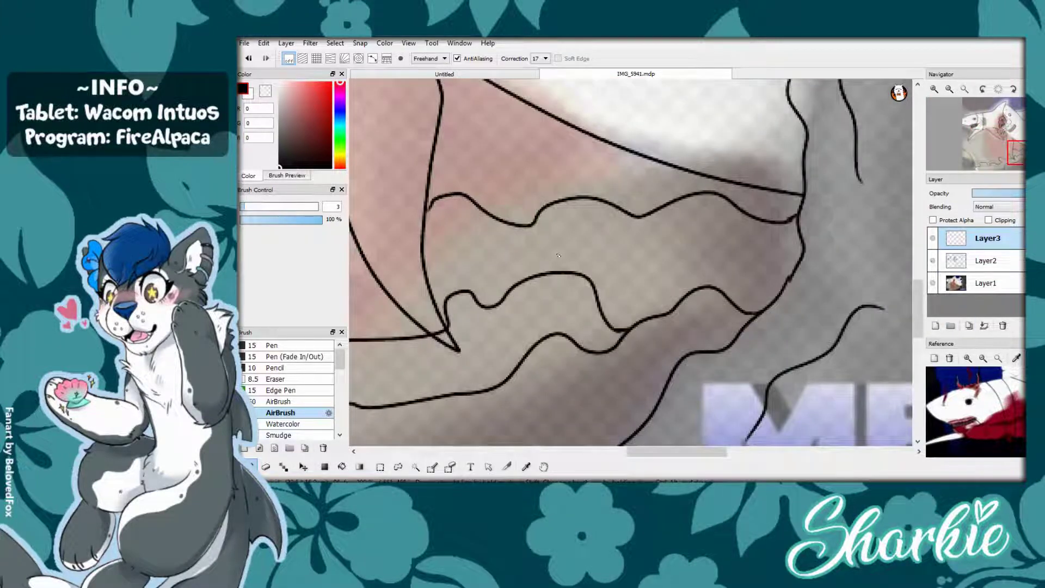
pyautogui.scroll(-2, 478, 250)
pyautogui.scroll(2, 544, 255)
pyautogui.moveTo(723, 223); pyautogui.dragTo(376, 256)
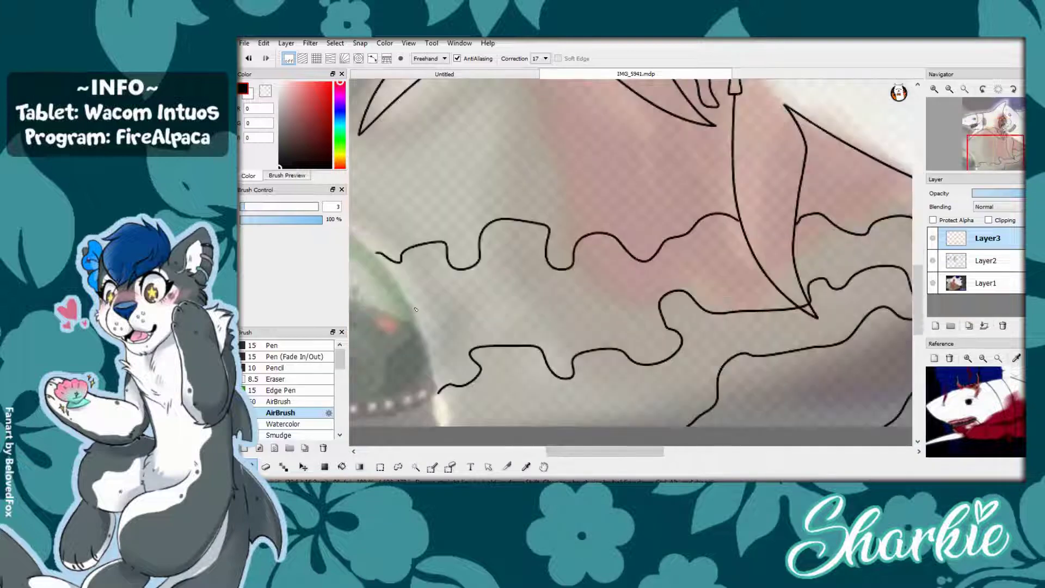
# - Ink a wavy rock edge from beneath the bitten shark's pectoral fin down to the upper ridge line
pyautogui.scroll(-2, 725, 315)
pyautogui.press('e')
pyautogui.scroll(2, 725, 315)
pyautogui.scroll(-3, 793, 327)
pyautogui.press('b')
pyautogui.scroll(1, 703, 256)
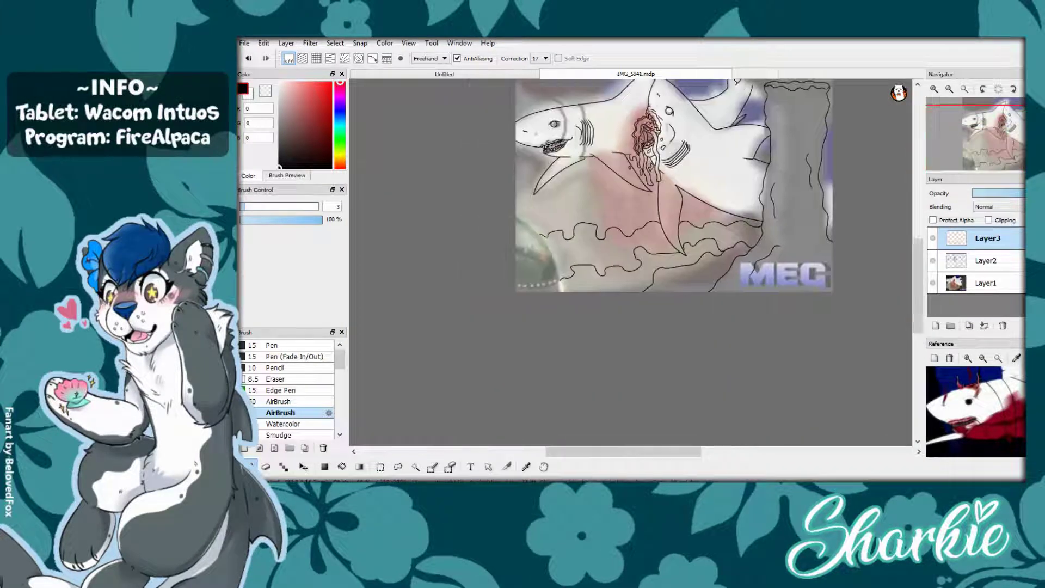
pyautogui.scroll(2, 704, 255)
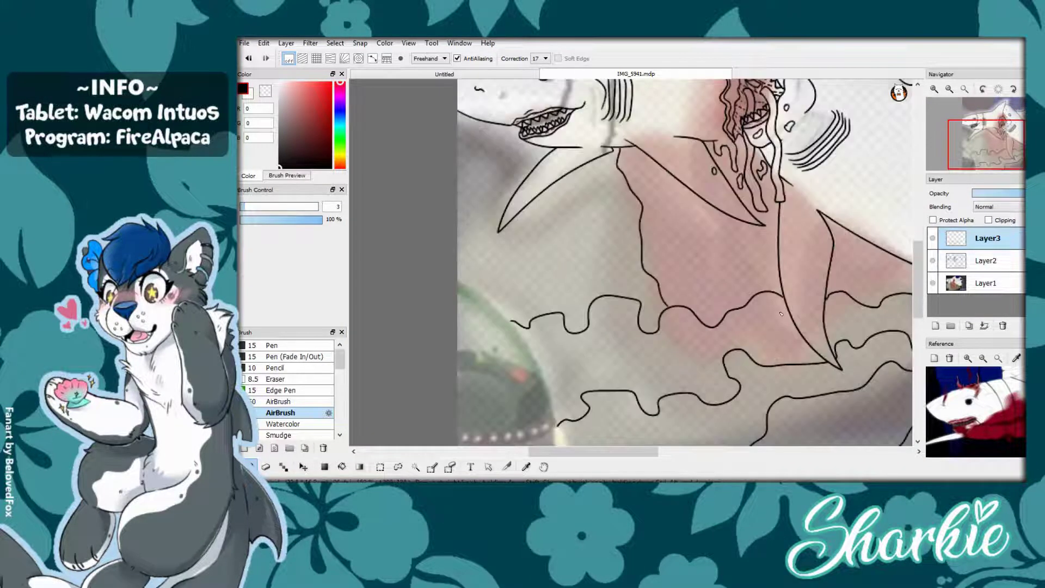
# - Ink the rock's wavy top edge behind the bitten shark's head and a crease line down its face below the fin
pyautogui.scroll(4, 781, 314)
pyautogui.moveTo(458, 193)
pyautogui.mouseDown()
pyautogui.moveTo(534, 223)
pyautogui.moveTo(631, 240)
pyautogui.mouseUp()
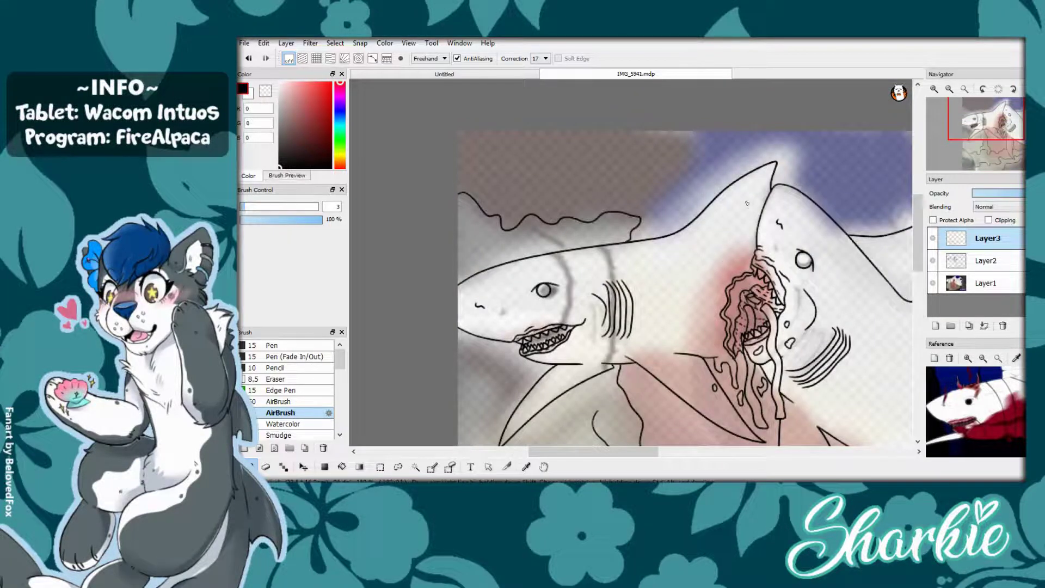
pyautogui.scroll(-4, 791, 428)
pyautogui.scroll(4, 674, 327)
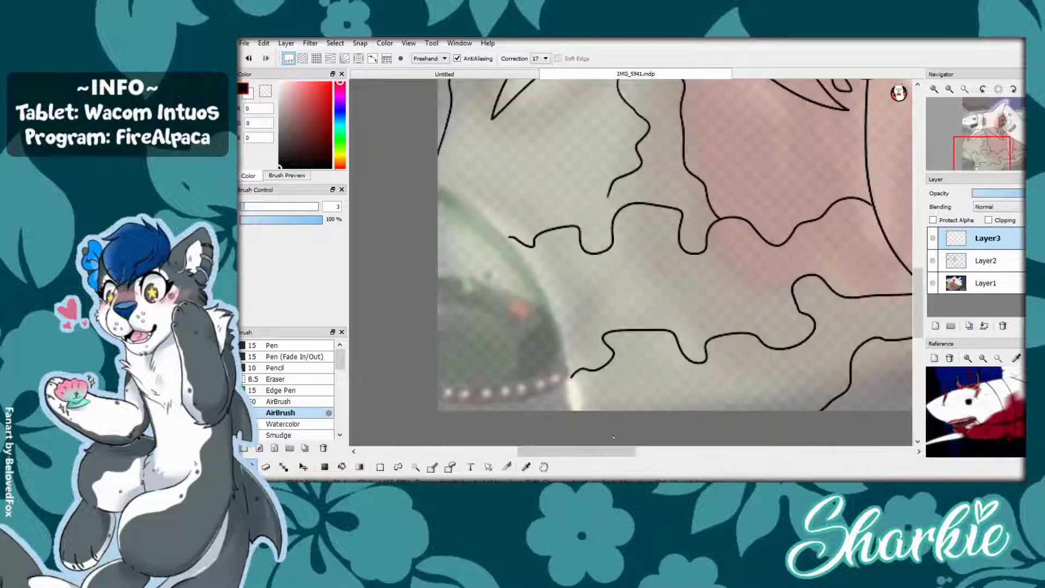
# - Ink the curved edge of the green dome using circle snap and erase the ridge line end inside it
pyautogui.scroll(-2, 533, 425)
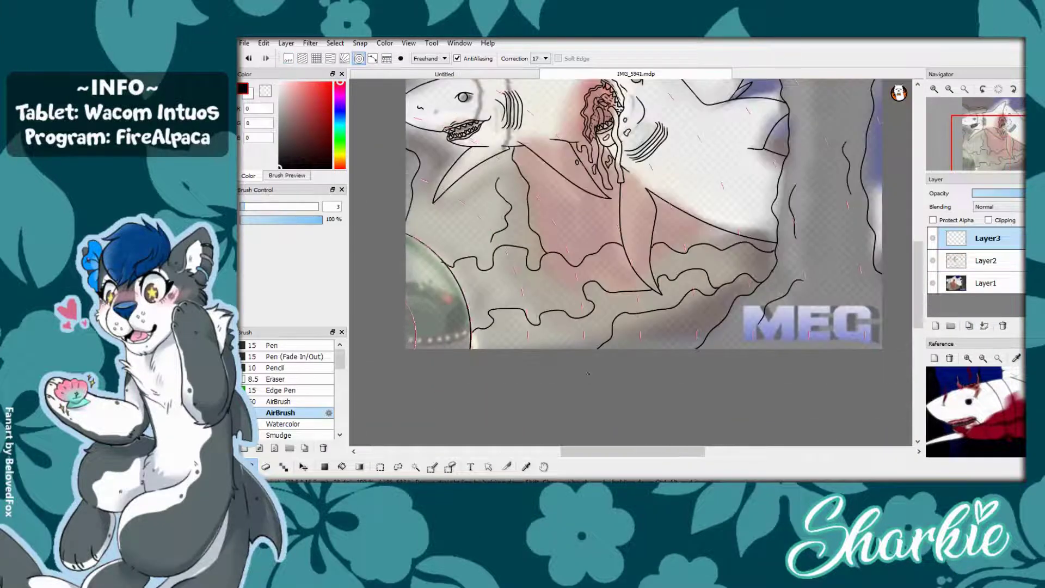
pyautogui.scroll(3, 544, 256)
pyautogui.press('e')
pyautogui.scroll(-1, 545, 256)
pyautogui.scroll(1, 544, 256)
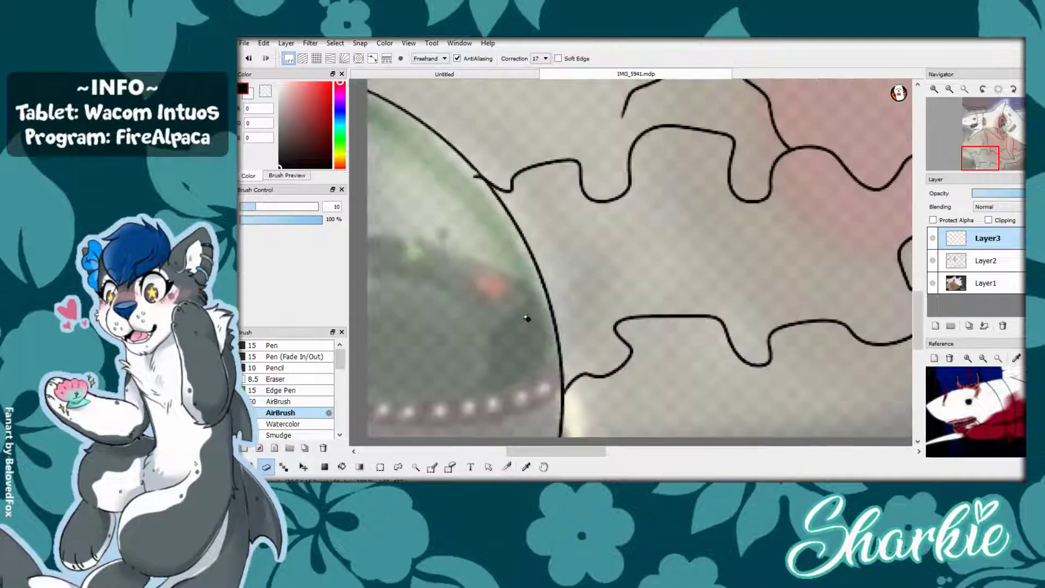
pyautogui.click(987, 261)
pyautogui.scroll(-2, 536, 215)
# - On a new layer, ink a tall curved fin-like shape beside the dome with correction 31, plus a short curve inside the dome
pyautogui.hotkey('ctrl', 'shift', 'n')
pyautogui.press('b')
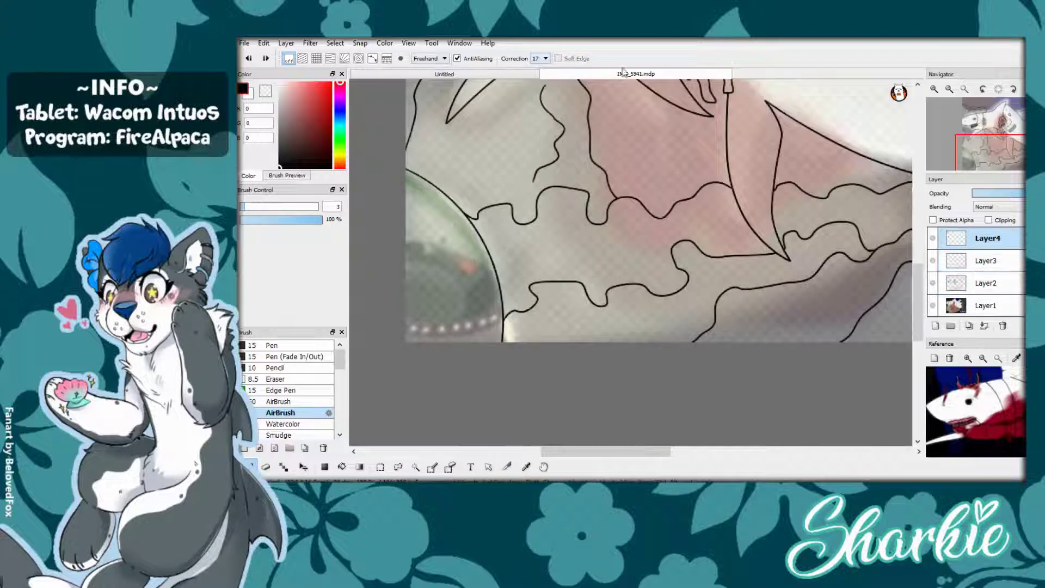
pyautogui.scroll(2, 593, 334)
pyautogui.moveTo(519, 310)
pyautogui.mouseDown()
pyautogui.moveTo(550, 264)
pyautogui.moveTo(558, 362)
pyautogui.mouseUp()
pyautogui.scroll(2, 577, 213)
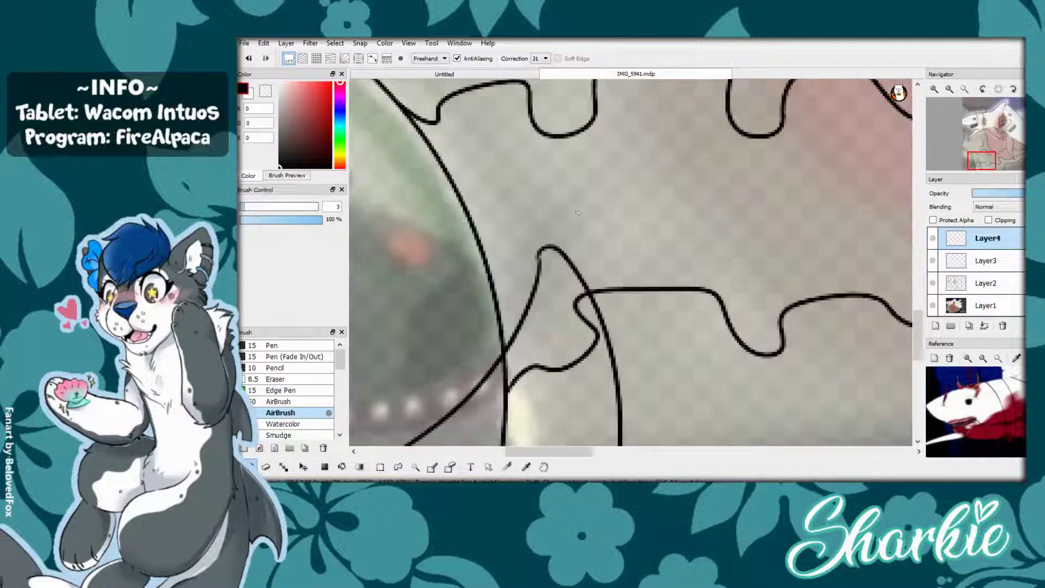
pyautogui.scroll(-2, 579, 329)
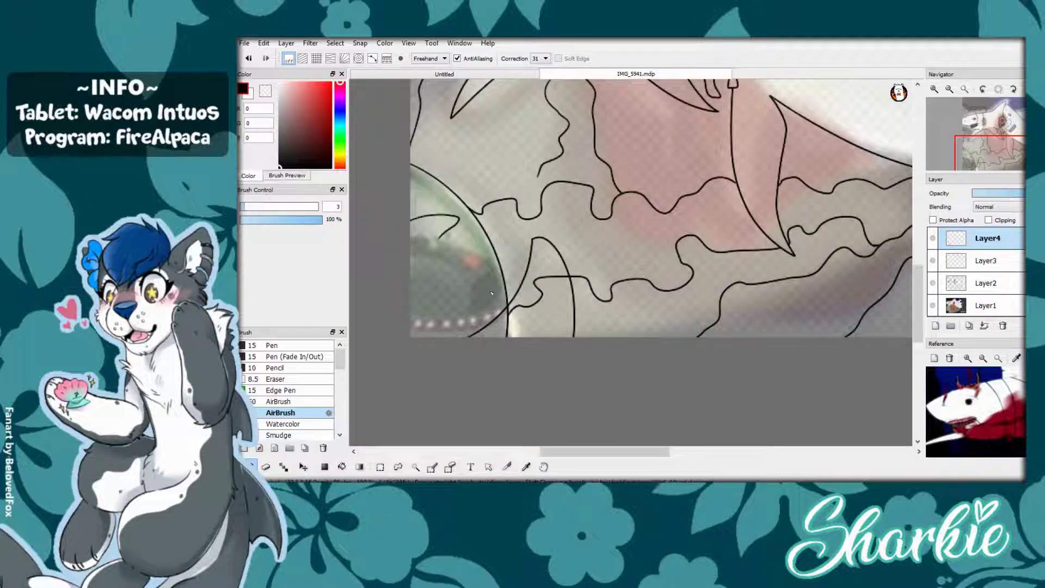
# - Lasso the fin-like shape on Layer4 and transform it to a new tilt beside the dome
pyautogui.scroll(1, 489, 342)
pyautogui.press('l')
pyautogui.moveTo(479, 359); pyautogui.dragTo(667, 359)
pyautogui.scroll(1, 577, 272)
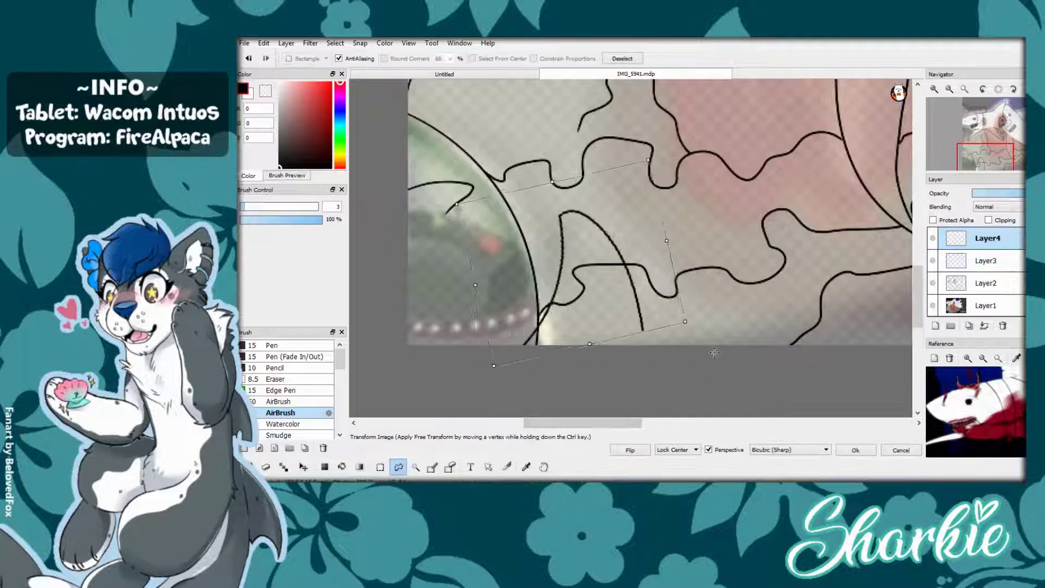
pyautogui.scroll(-1, 577, 272)
pyautogui.scroll(1, 577, 273)
# - Extend the outline of the fin-like shape down to the canvas edge
pyautogui.press('b')
pyautogui.scroll(1, 719, 452)
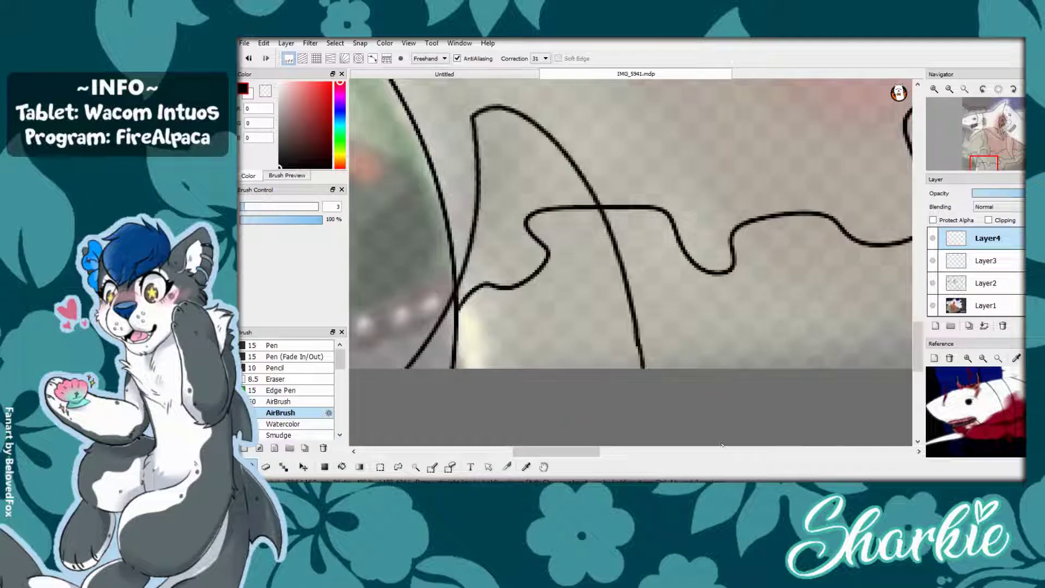
pyautogui.scroll(-1, 731, 454)
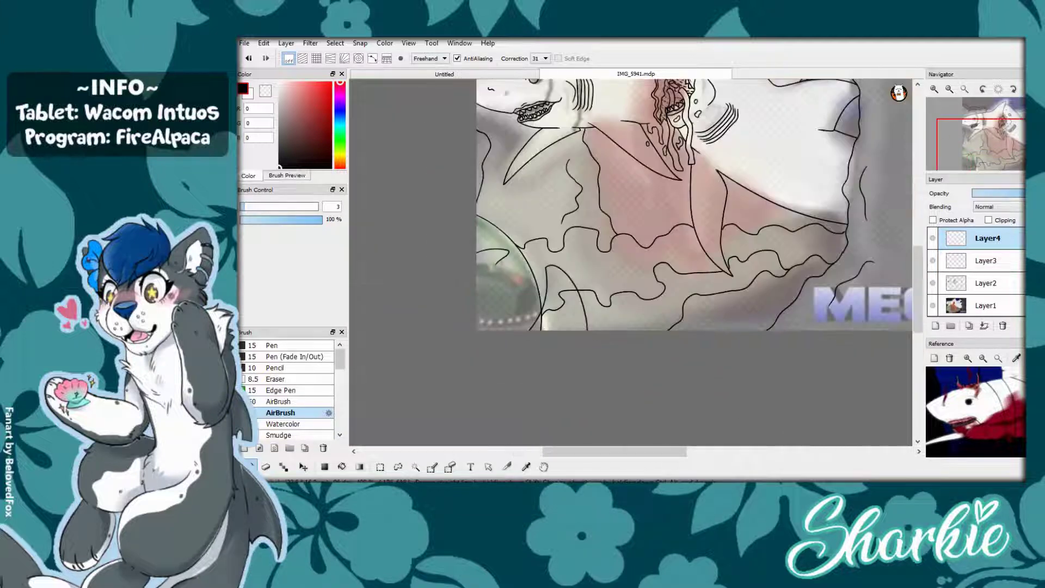
# - Erase the dome and ridge lines on Layer3 that show through the fin-like shape, then merge Layer4 down into Layer3
pyautogui.scroll(1, 724, 436)
pyautogui.press('e')
pyautogui.click(987, 260)
pyautogui.moveTo(767, 196); pyautogui.dragTo(631, 288)
pyautogui.press('b')
pyautogui.click(987, 237)
pyautogui.click(984, 326)
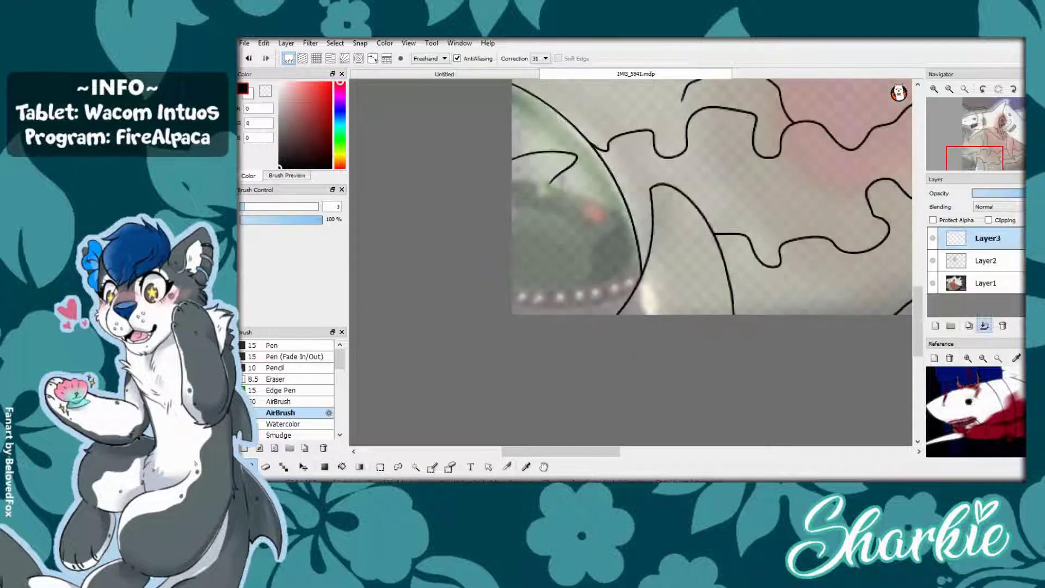
# - Ink an inner curve down the fin-like shape and a second line along the short curve inside the dome
pyautogui.scroll(-2, 502, 170)
pyautogui.scroll(1, 502, 169)
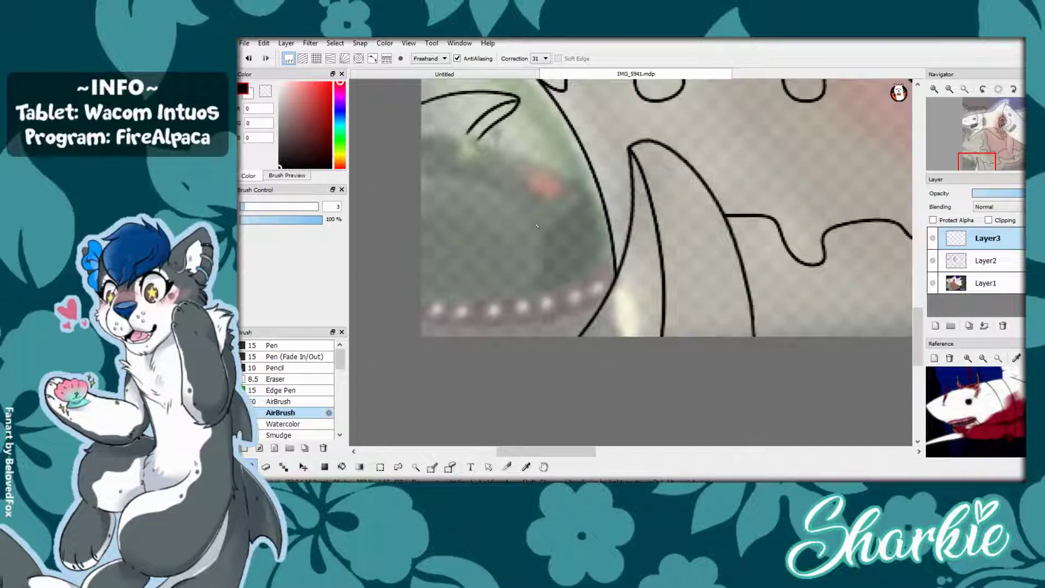
pyautogui.scroll(2, 544, 429)
pyautogui.scroll(1, 470, 401)
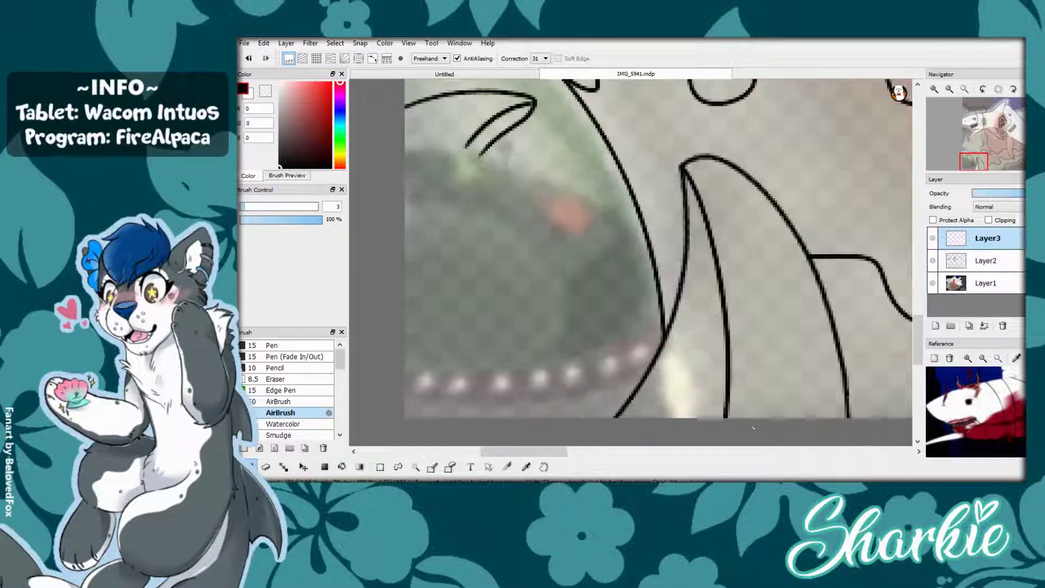
# - Ink two parallel curves along the base of the dome on Layer3 and erase their ends beyond the dome's outline
pyautogui.moveTo(405, 416); pyautogui.dragTo(662, 342)
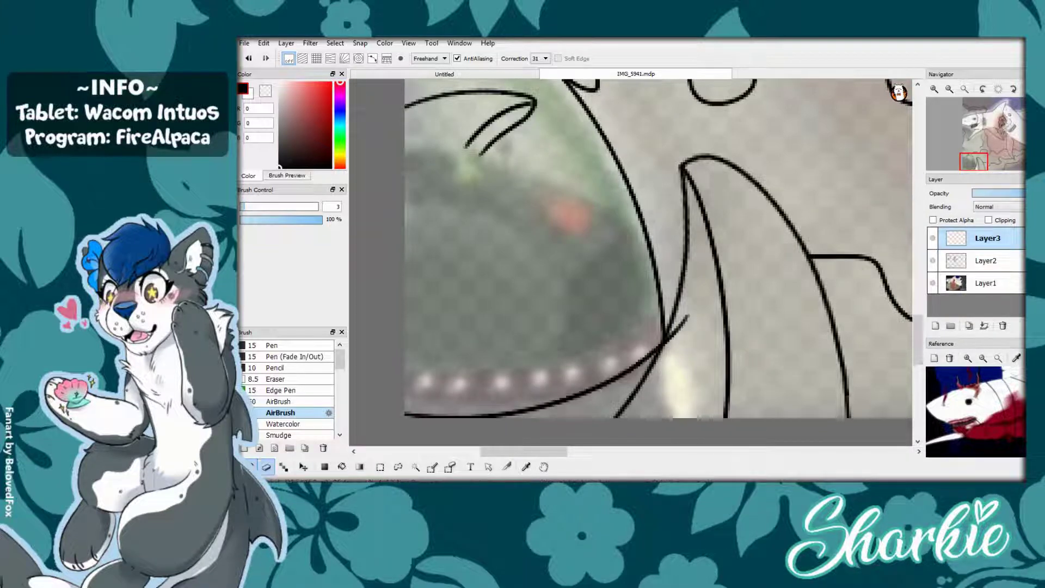
pyautogui.click(359, 58)
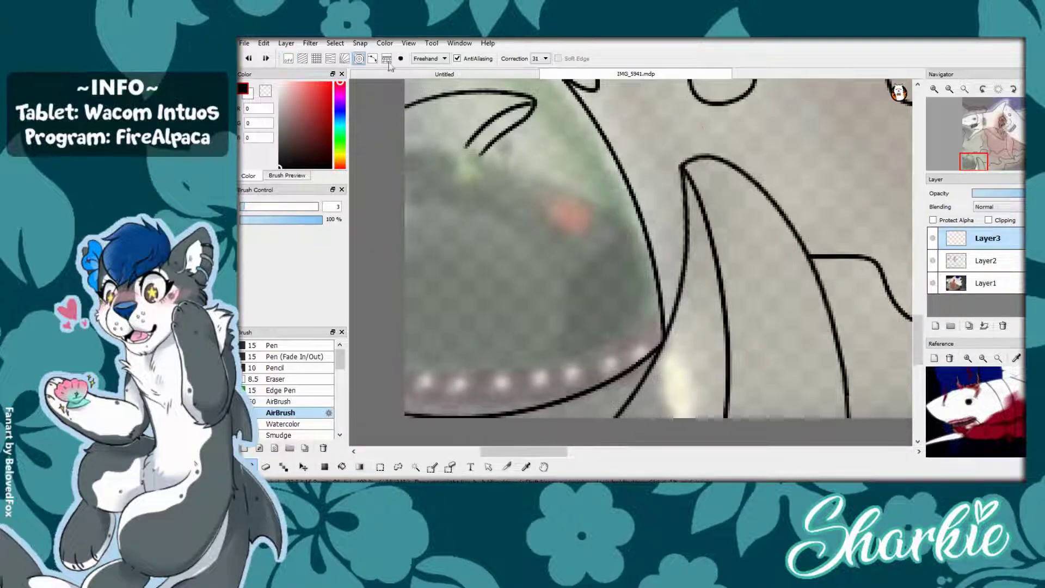
pyautogui.moveTo(406, 402); pyautogui.dragTo(679, 289)
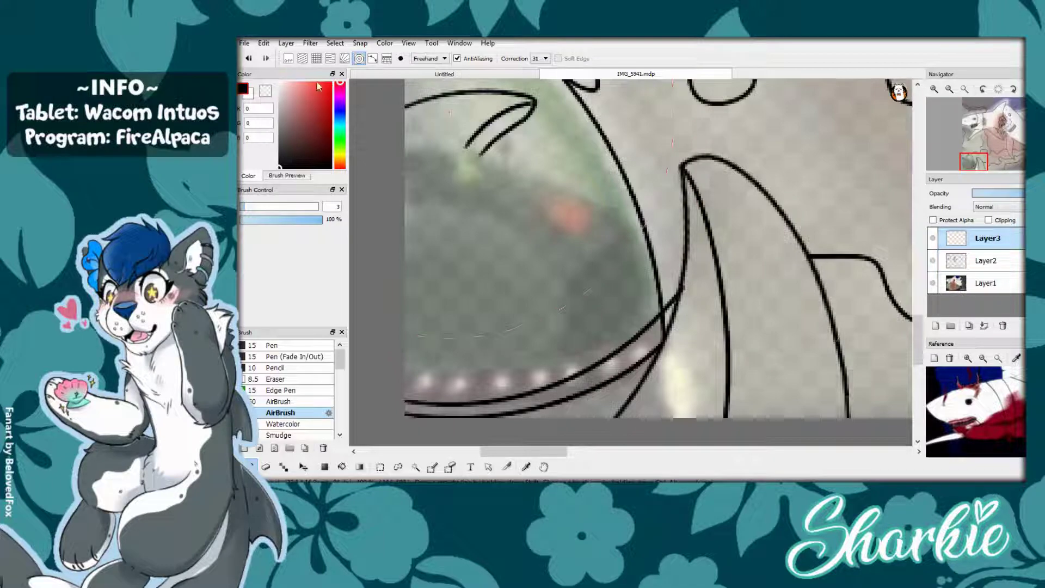
pyautogui.click(288, 58)
pyautogui.click(265, 467)
pyautogui.moveTo(710, 419)
pyautogui.mouseDown()
pyautogui.moveTo(716, 401)
pyautogui.moveTo(662, 383)
pyautogui.mouseUp()
pyautogui.press('b')
# - Ink a row of small rivet-like circles in the band between the two curves at the dome's base
pyautogui.moveTo(626, 231); pyautogui.dragTo(575, 334)
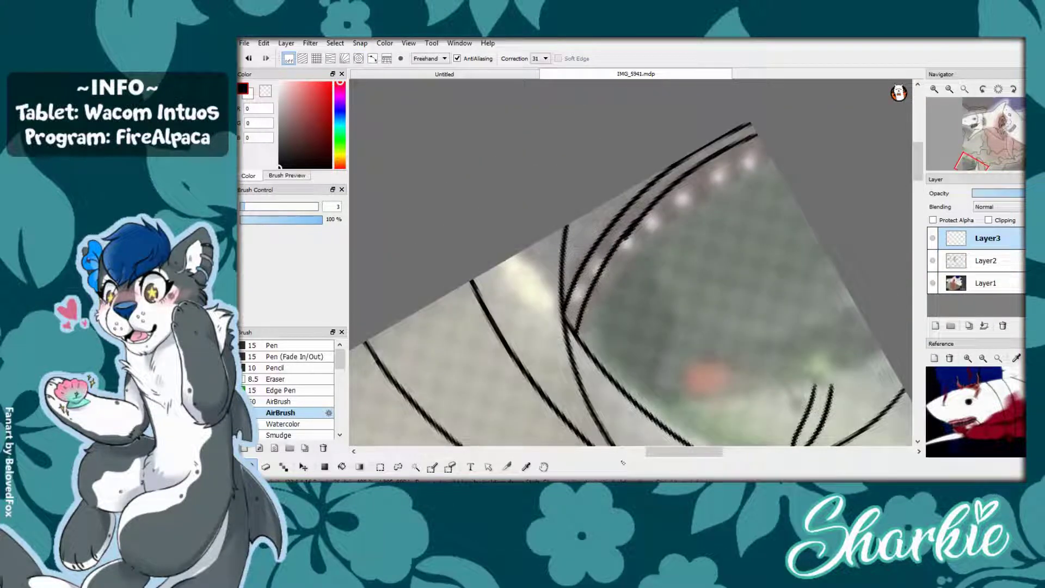
pyautogui.moveTo(790, 218); pyautogui.dragTo(756, 344)
pyautogui.moveTo(736, 281); pyautogui.dragTo(699, 306)
pyautogui.moveTo(655, 330); pyautogui.dragTo(622, 346)
pyautogui.moveTo(584, 354); pyautogui.dragTo(546, 365)
pyautogui.moveTo(508, 371); pyautogui.dragTo(472, 381)
pyautogui.moveTo(436, 381)
pyautogui.mouseDown()
pyautogui.moveTo(410, 380)
pyautogui.moveTo(472, 381)
pyautogui.mouseUp()
pyautogui.scroll(2, 409, 381)
pyautogui.moveTo(514, 384); pyautogui.dragTo(516, 384)
pyautogui.scroll(-3, 517, 381)
pyautogui.scroll(2, 642, 329)
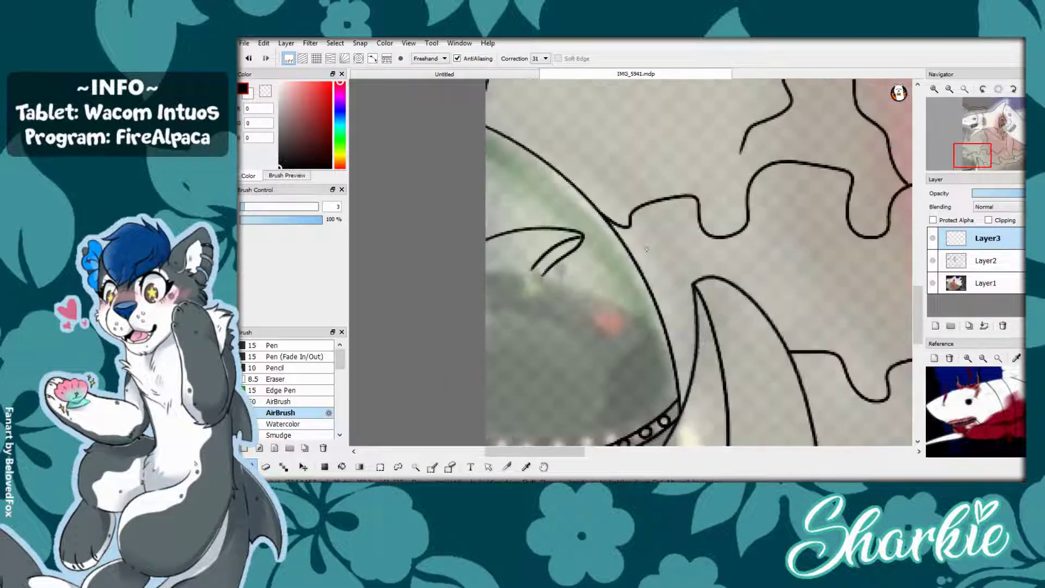
# - On a new layer, ink a console inside the dome with two long curves and a four-sided end panel
pyautogui.hotkey('ctrl', 'shift', 'n')
pyautogui.moveTo(486, 269)
pyautogui.mouseDown()
pyautogui.moveTo(627, 410)
pyautogui.moveTo(653, 325)
pyautogui.mouseUp()
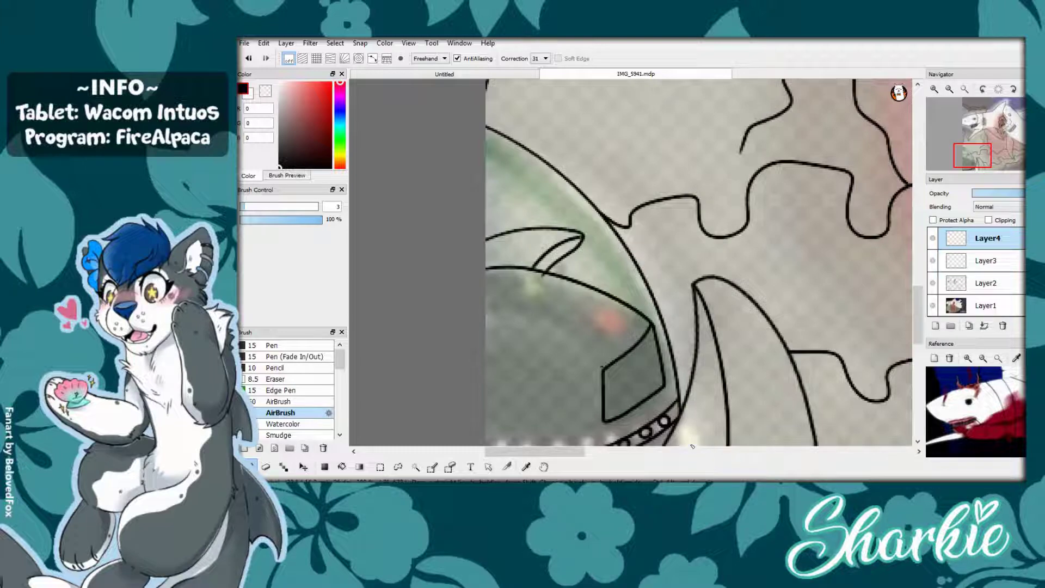
pyautogui.moveTo(486, 325); pyautogui.dragTo(601, 365)
pyautogui.hotkey('ctrl', 'alt', 'Left')
pyautogui.hotkey('ctrl', 'alt', 'Left')
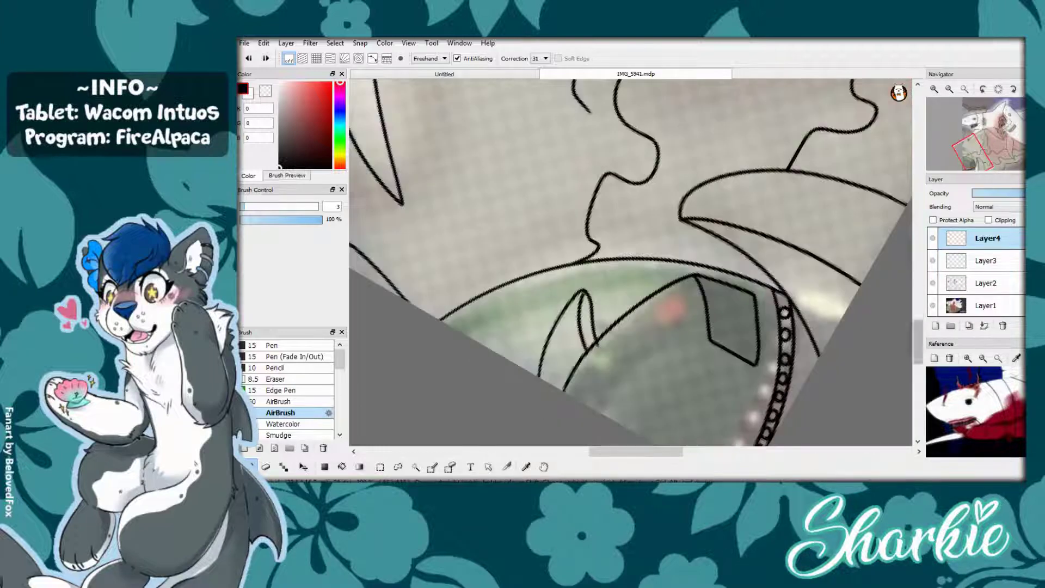
pyautogui.scroll(2, 681, 413)
pyautogui.scroll(1, 687, 396)
pyautogui.hotkey('ctrl', 'alt', 'Right')
pyautogui.hotkey('ctrl', 'alt', 'Right')
pyautogui.scroll(-1, 728, 229)
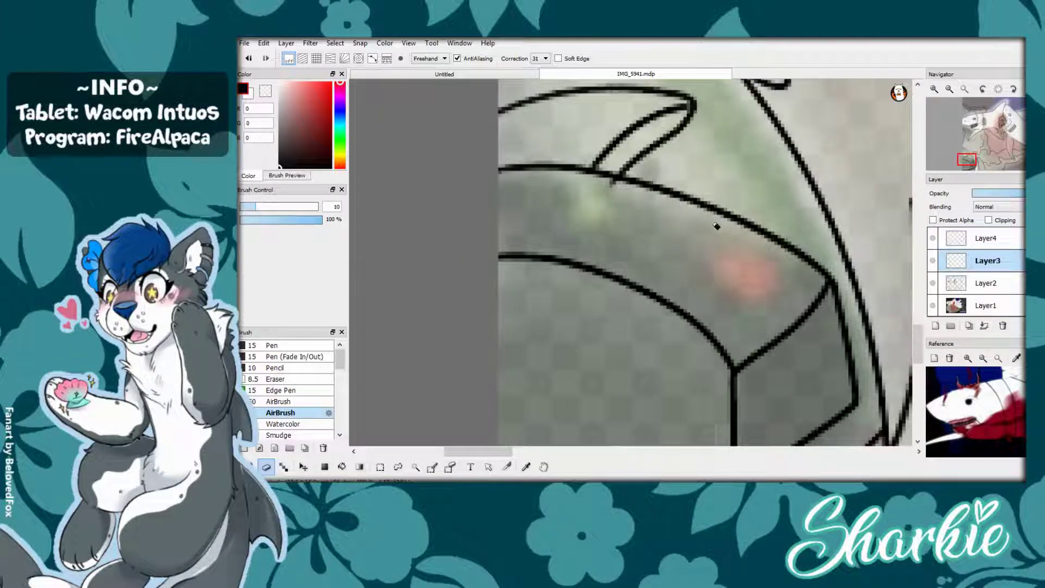
# - Ink a third, lower curve on the console on Layer4 and move the whole console down onto the riveted band
pyautogui.scroll(-1, 737, 292)
pyautogui.scroll(1, 606, 376)
pyautogui.hotkey('ctrl', 'z')
pyautogui.moveTo(691, 375)
pyautogui.mouseDown()
pyautogui.moveTo(631, 327)
pyautogui.moveTo(536, 292)
pyautogui.mouseUp()
pyautogui.moveTo(547, 221); pyautogui.dragTo(768, 297)
pyautogui.moveTo(547, 281); pyautogui.dragTo(702, 357)
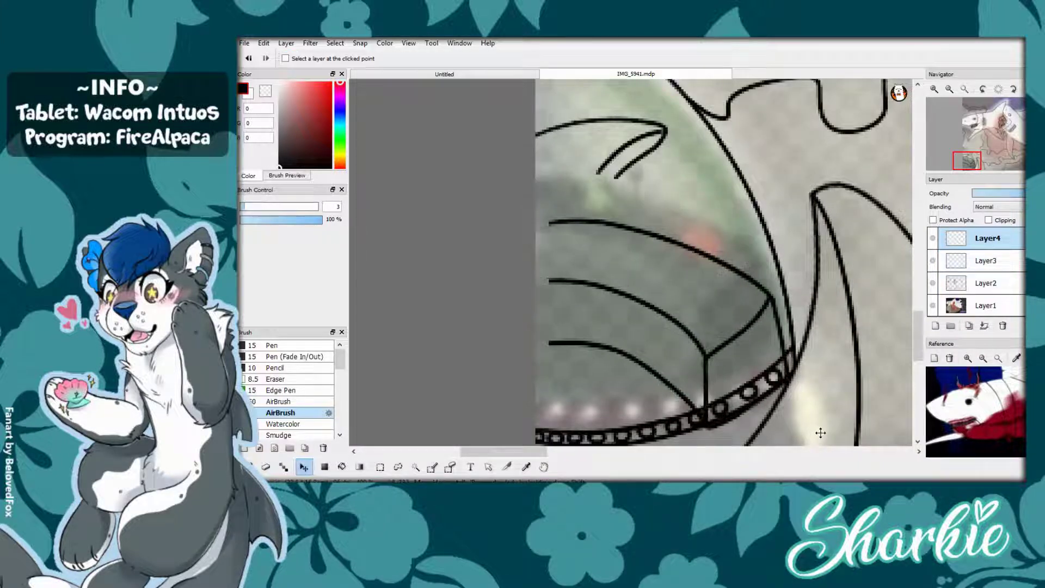
# - Extend the console's upper curves to the canvas edge and ink a small round-topped lever on its upper edge
pyautogui.press('e')
pyautogui.press('b')
pyautogui.scroll(1, 652, 254)
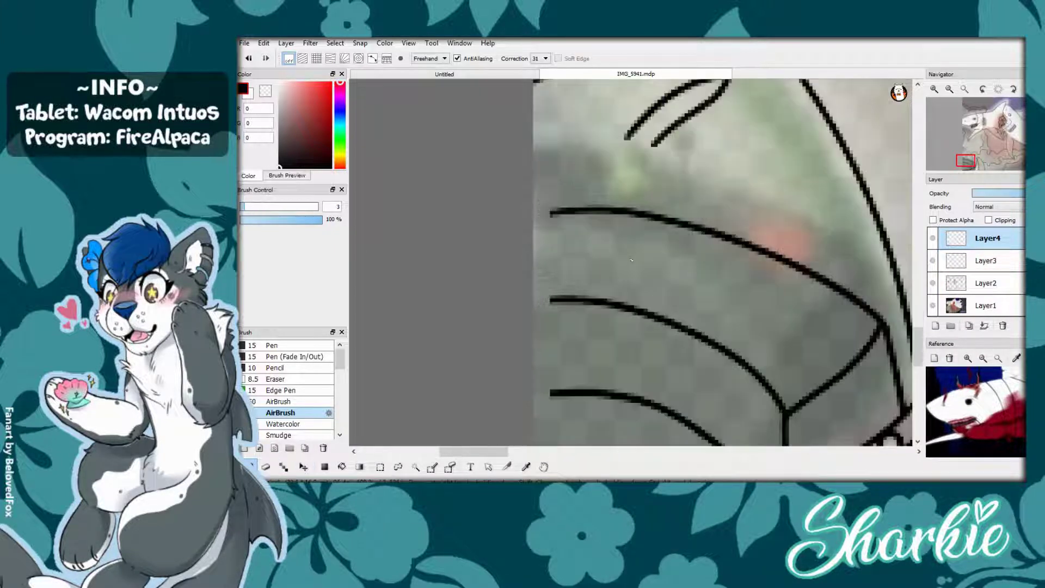
pyautogui.moveTo(648, 233); pyautogui.dragTo(644, 186)
pyautogui.scroll(-1, 721, 292)
# - Continue the tapered shape inside the dome down to the console and extend the console's lowest curve to the canvas edge
pyautogui.moveTo(610, 239); pyautogui.dragTo(670, 169)
pyautogui.scroll(-2, 720, 288)
pyautogui.scroll(2, 720, 284)
pyautogui.hotkey('ctrl', 'z')
pyautogui.moveTo(611, 253); pyautogui.dragTo(702, 162)
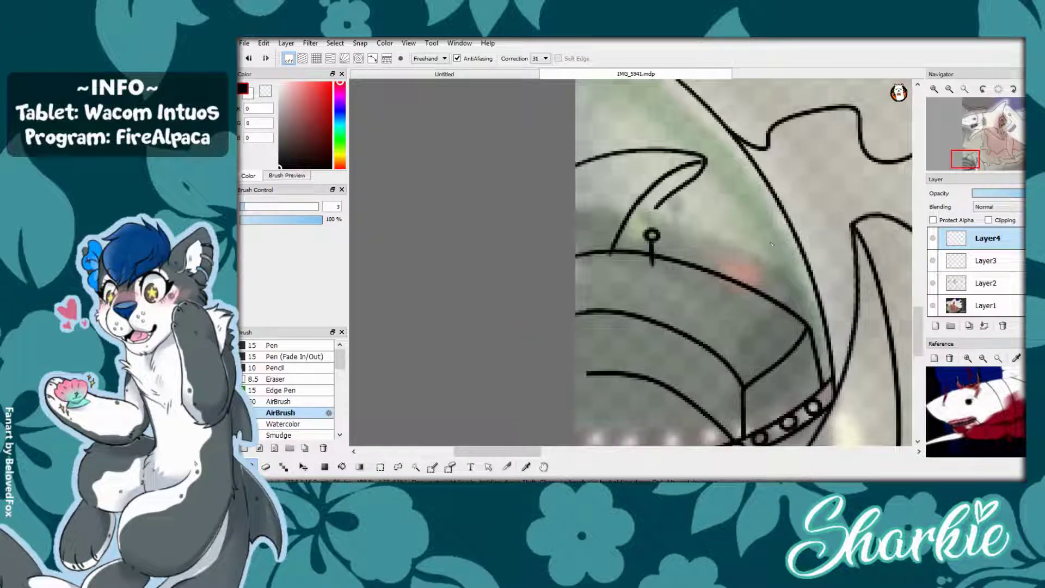
pyautogui.scroll(-2, 703, 318)
pyautogui.scroll(2, 702, 317)
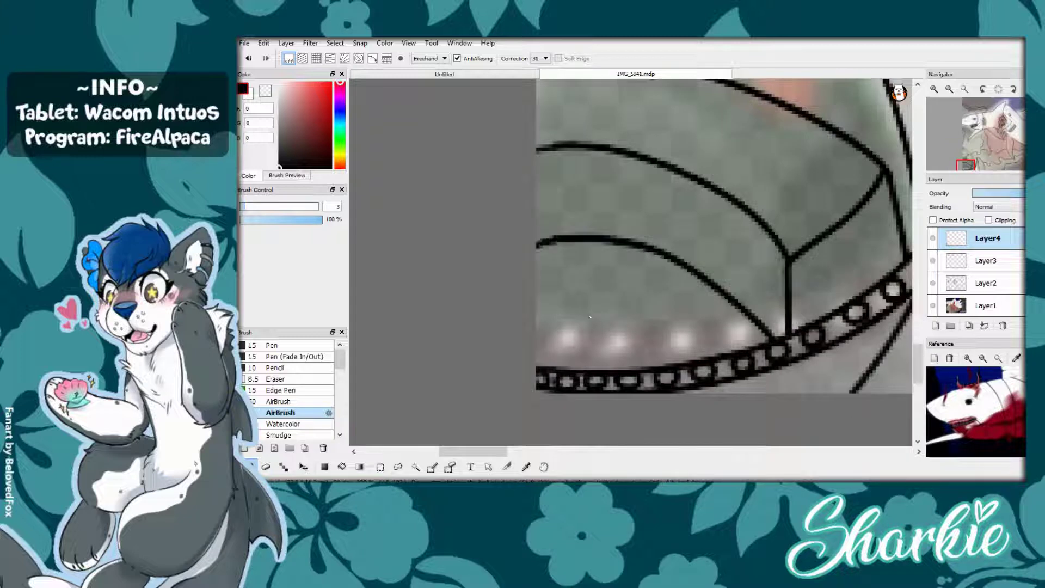
pyautogui.scroll(-1, 703, 317)
# - Merge Layer4 down into Layer3 and ink a stepped silhouette in front of the console
pyautogui.click(985, 325)
pyautogui.scroll(2, 703, 317)
pyautogui.moveTo(633, 223)
pyautogui.mouseDown()
pyautogui.moveTo(634, 346)
pyautogui.moveTo(647, 361)
pyautogui.mouseUp()
# - Erase the console lines that show through the stepped silhouette, then merge Layer3 down into Layer2
pyautogui.press('e')
pyautogui.moveTo(701, 438); pyautogui.dragTo(660, 430)
pyautogui.click(987, 261)
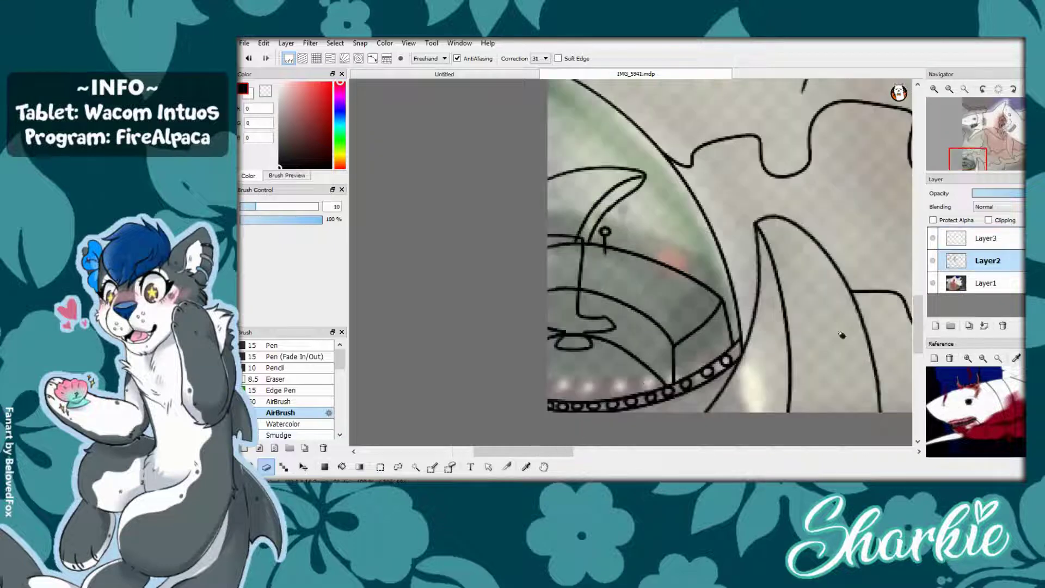
pyautogui.press('b')
pyautogui.click(984, 326)
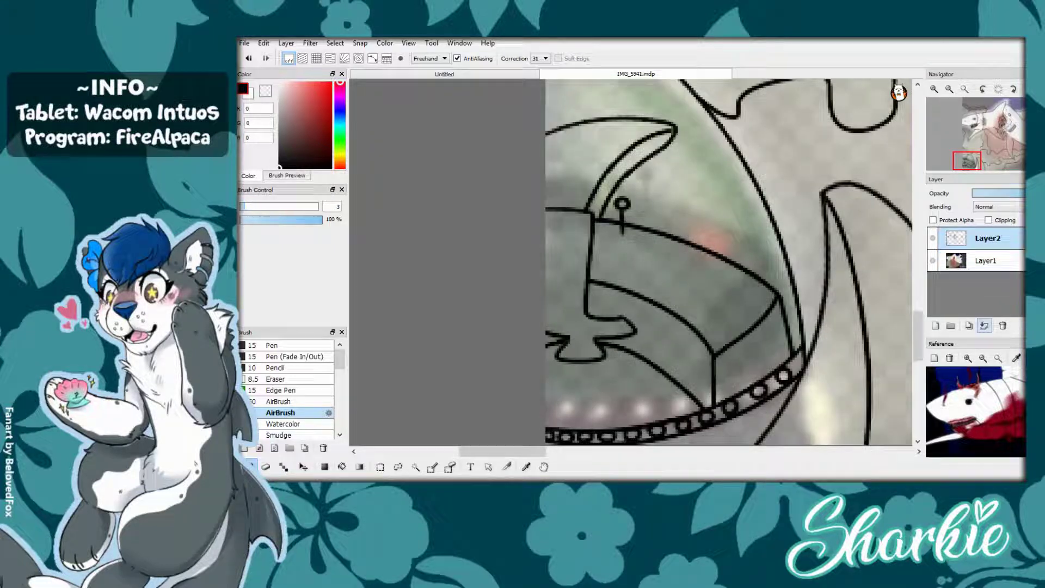
# - Ink a two-segment mechanical arm in double lines, rising from the dome's edge and bending down over the fin-like shape
pyautogui.scroll(-1, 589, 165)
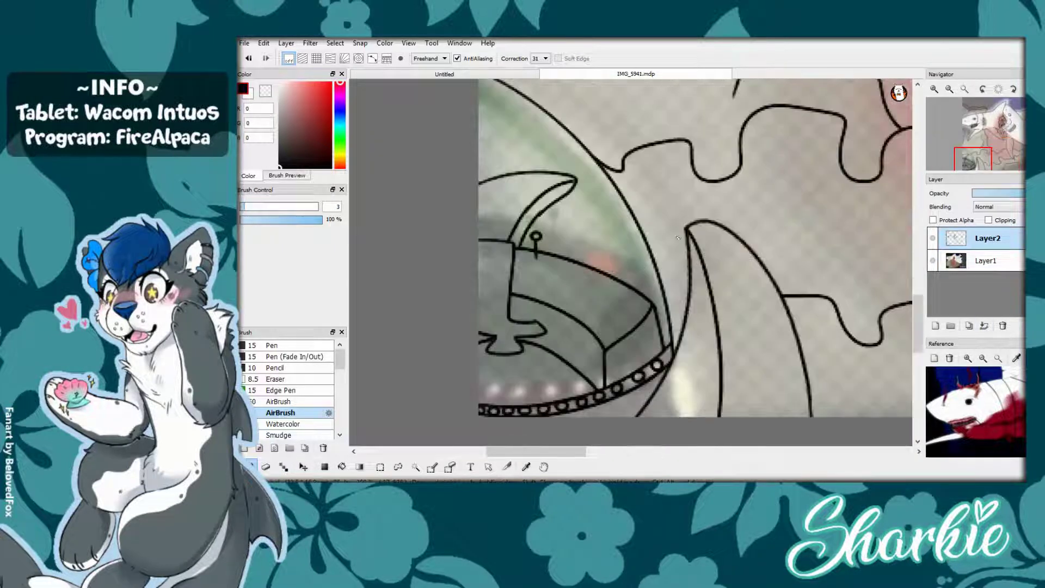
pyautogui.moveTo(643, 220); pyautogui.dragTo(690, 122)
pyautogui.moveTo(692, 109); pyautogui.dragTo(757, 210)
pyautogui.moveTo(640, 226); pyautogui.dragTo(691, 158)
pyautogui.hotkey('ctrl', 'z')
pyautogui.moveTo(699, 114)
pyautogui.mouseDown()
pyautogui.moveTo(637, 233)
pyautogui.moveTo(741, 210)
pyautogui.mouseUp()
pyautogui.scroll(1, 733, 303)
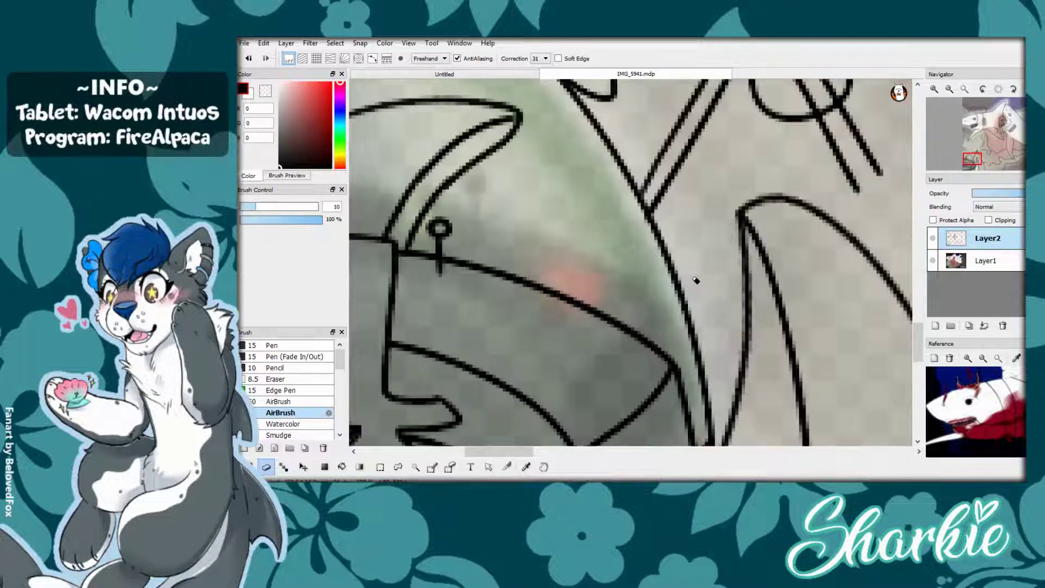
# - On a new layer, ink a two-pronged claw at the lower end of the mechanical arm
pyautogui.scroll(-2, 693, 280)
pyautogui.hotkey('ctrl', 'shift', 'n')
pyautogui.scroll(2, 653, 261)
pyautogui.moveTo(620, 256); pyautogui.dragTo(662, 310)
pyautogui.moveTo(637, 240); pyautogui.dragTo(684, 305)
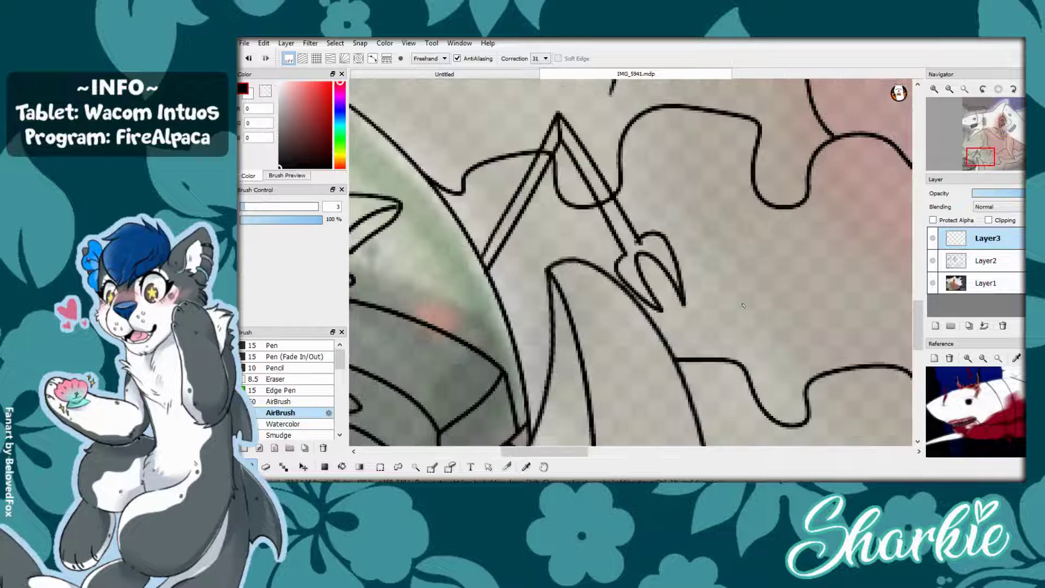
# - Rework the claw's pointed tips into blunt, inward-hooked ends on Layer3
pyautogui.press('e')
pyautogui.press('b')
pyautogui.press('e')
pyautogui.scroll(1, 803, 398)
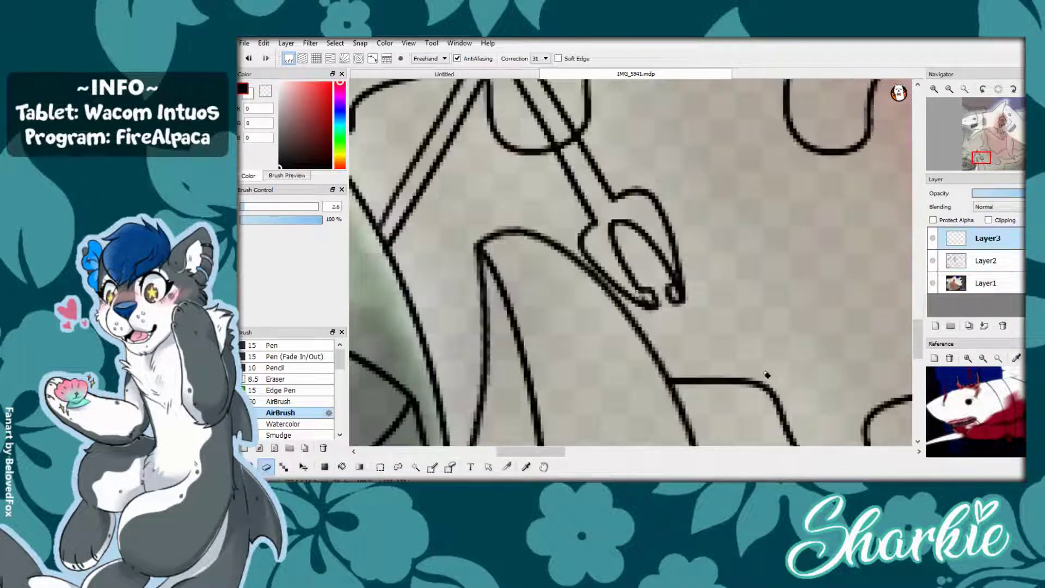
pyautogui.scroll(-1, 752, 369)
pyautogui.scroll(1, 739, 364)
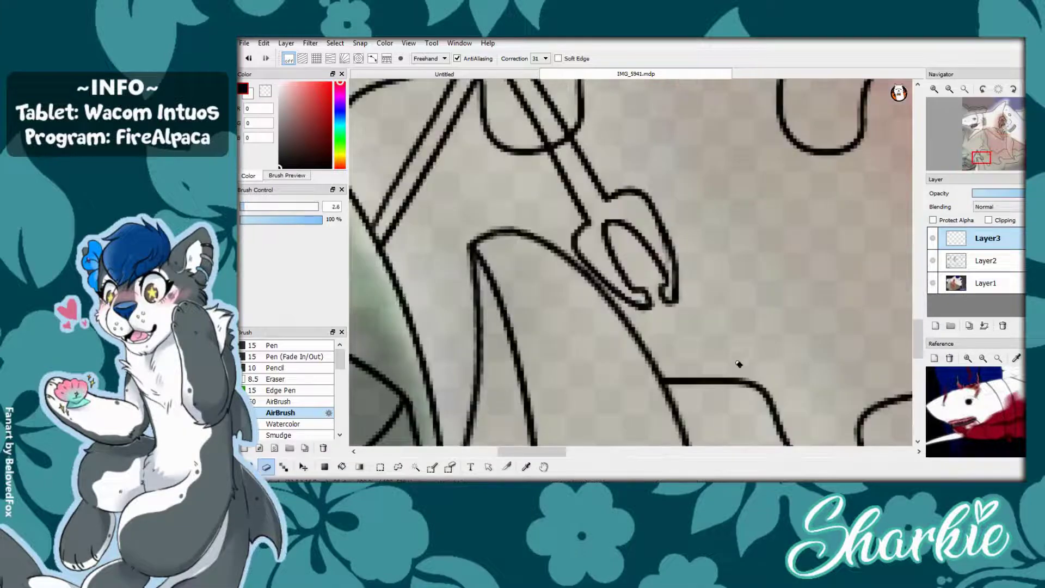
# - Merge Layer3 down into Layer2 and erase the seabed lines that cross the mechanical arm
pyautogui.scroll(-3, 551, 311)
pyautogui.hotkey('ctrl', 'z')
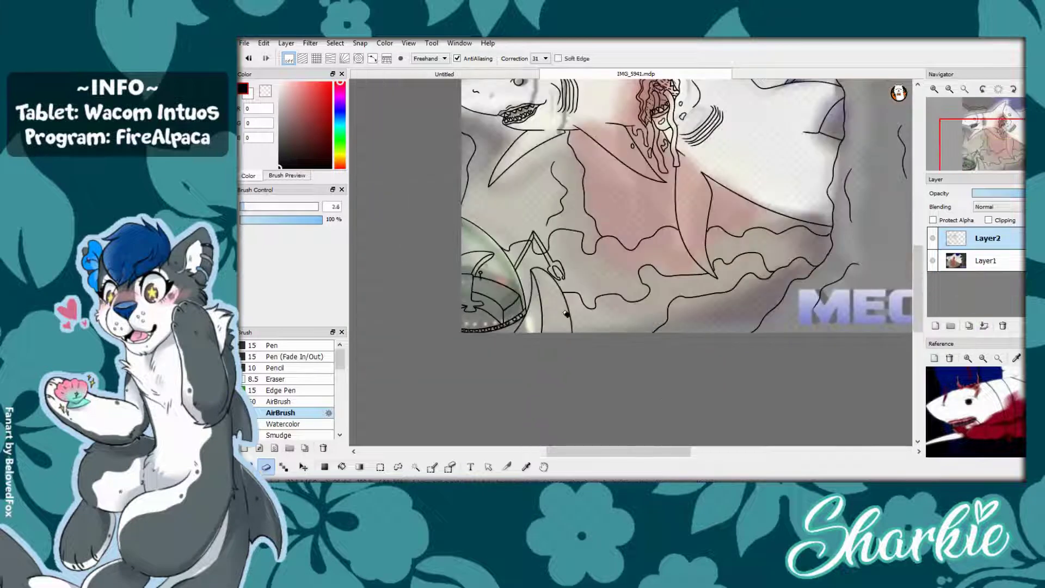
pyautogui.scroll(4, 551, 311)
pyautogui.scroll(-3, 585, 210)
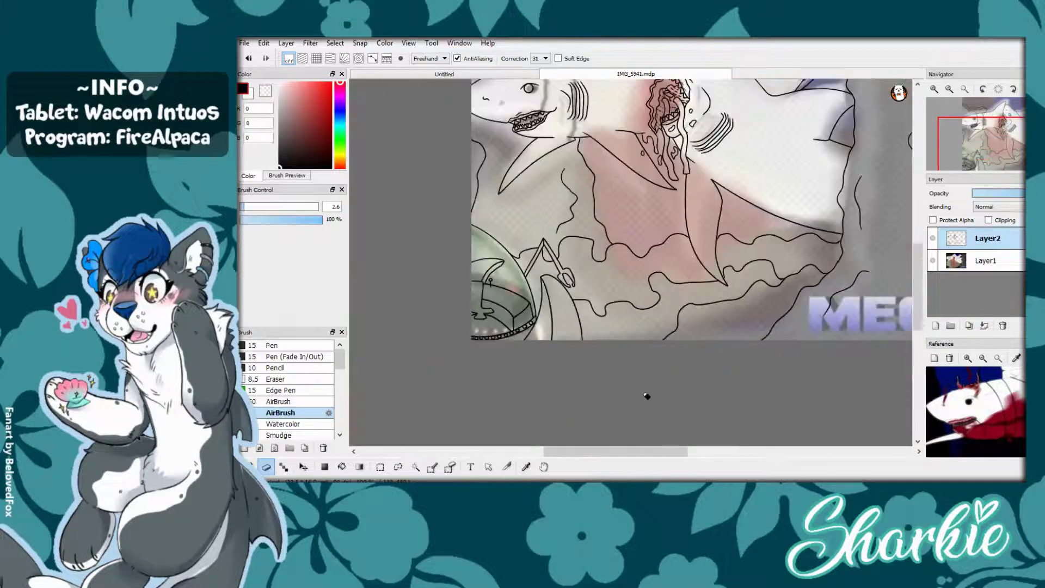
# - Ink a small joint where the claw meets the mechanical arm, then check the line art with the reference hidden
pyautogui.press('b')
pyautogui.scroll(5, 653, 327)
pyautogui.moveTo(578, 215); pyautogui.dragTo(598, 234)
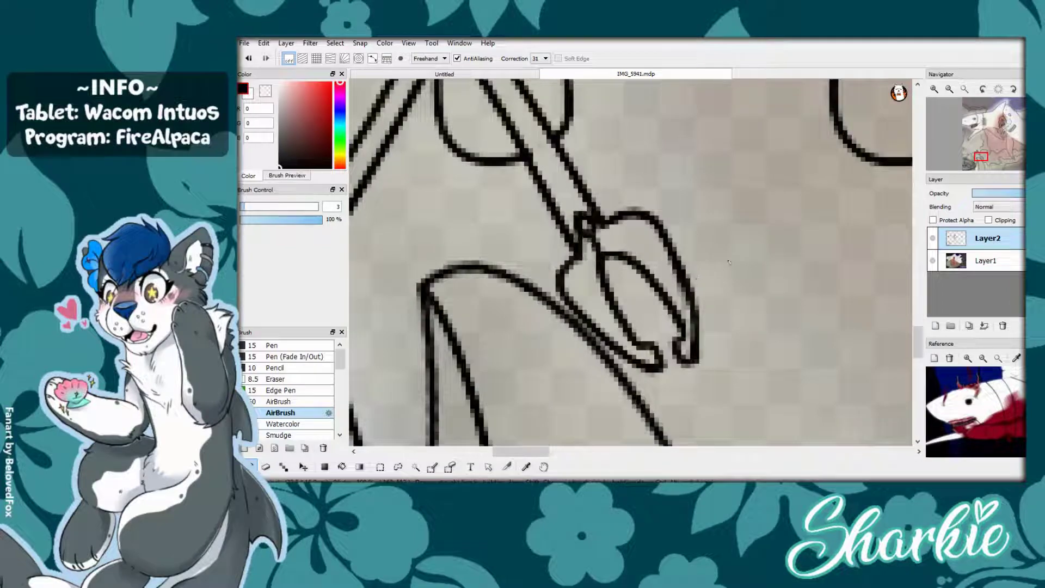
pyautogui.scroll(-3, 729, 261)
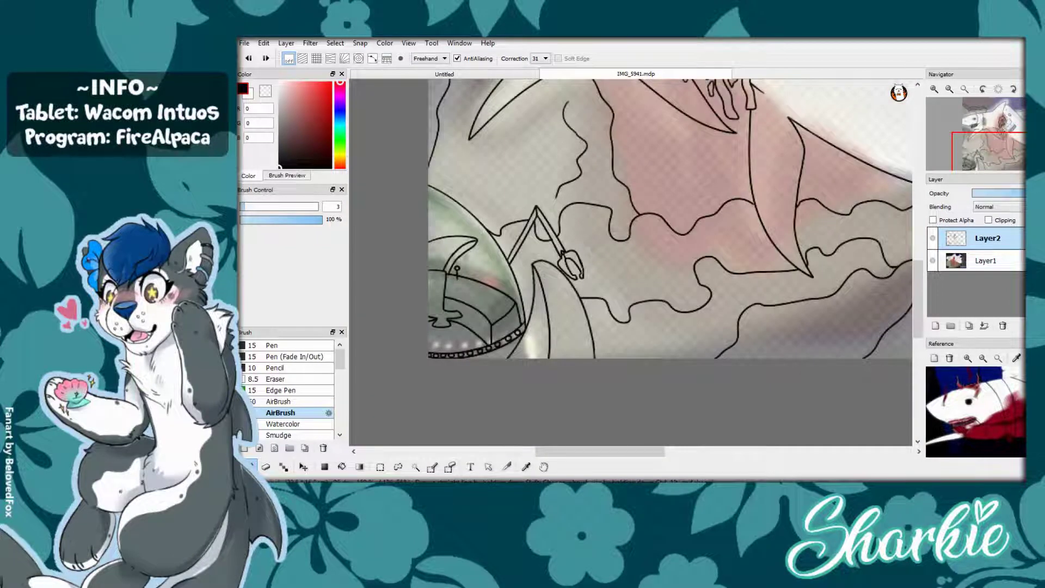
pyautogui.scroll(-3, 676, 229)
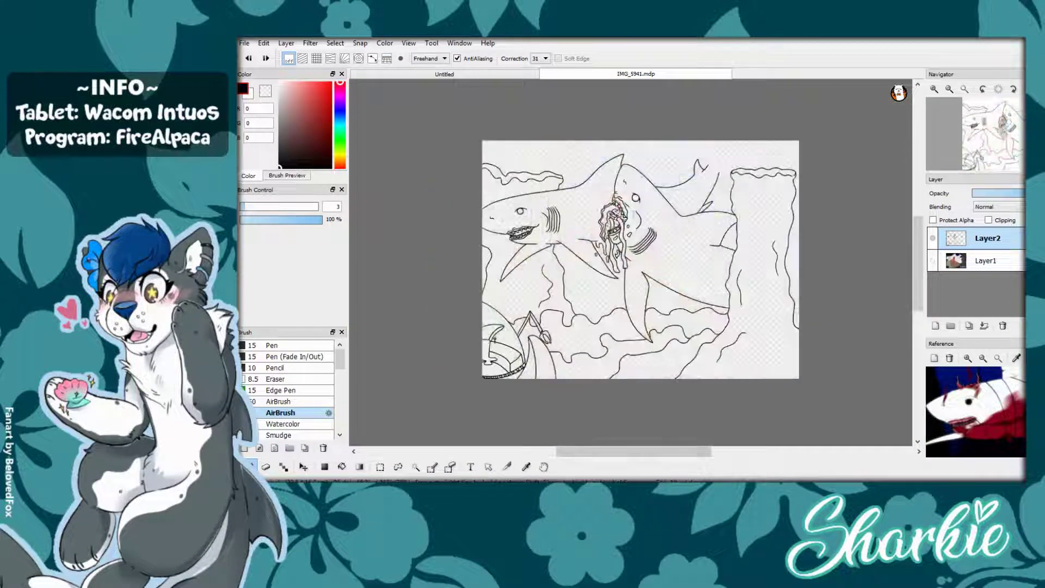
# - On a new layer, ink several irregular blood drops below the bite wound, around the tip of the fin
pyautogui.hotkey('ctrl', 'shift', 'n')
pyautogui.scroll(5, 632, 311)
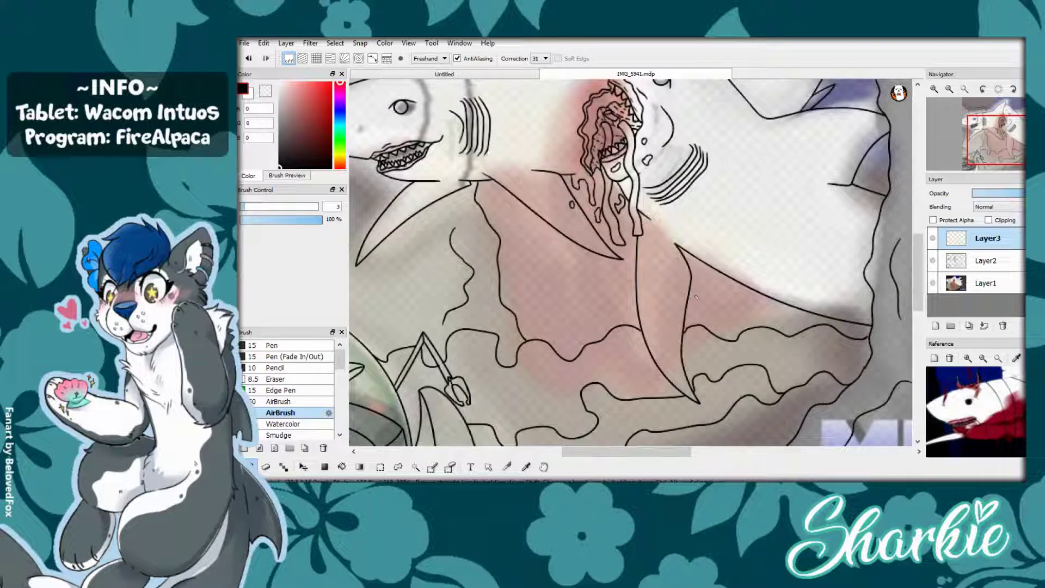
pyautogui.scroll(2, 679, 220)
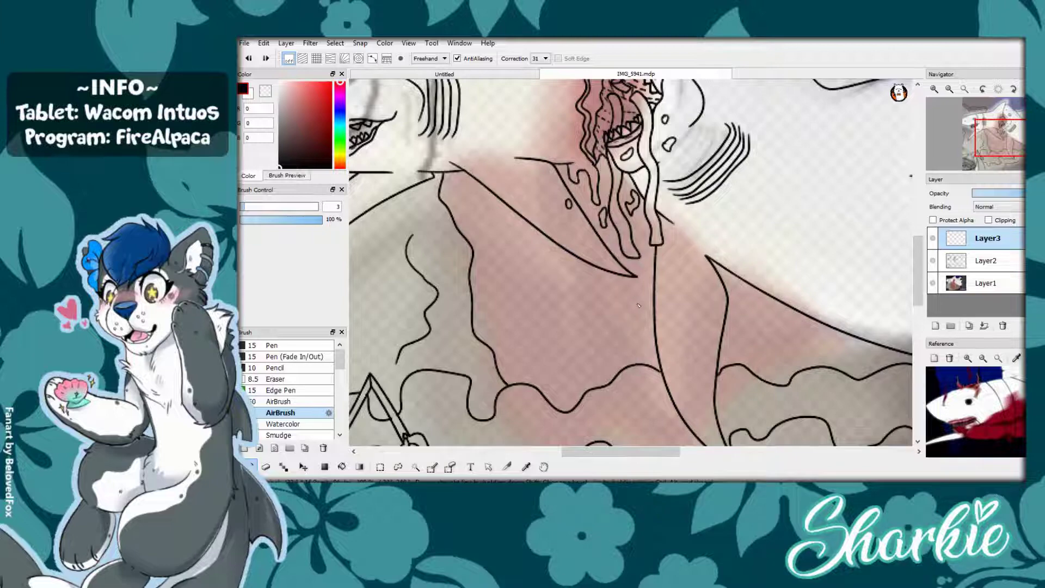
pyautogui.scroll(-1, 663, 320)
pyautogui.scroll(1, 649, 360)
pyautogui.hscroll(2, 642, 338)
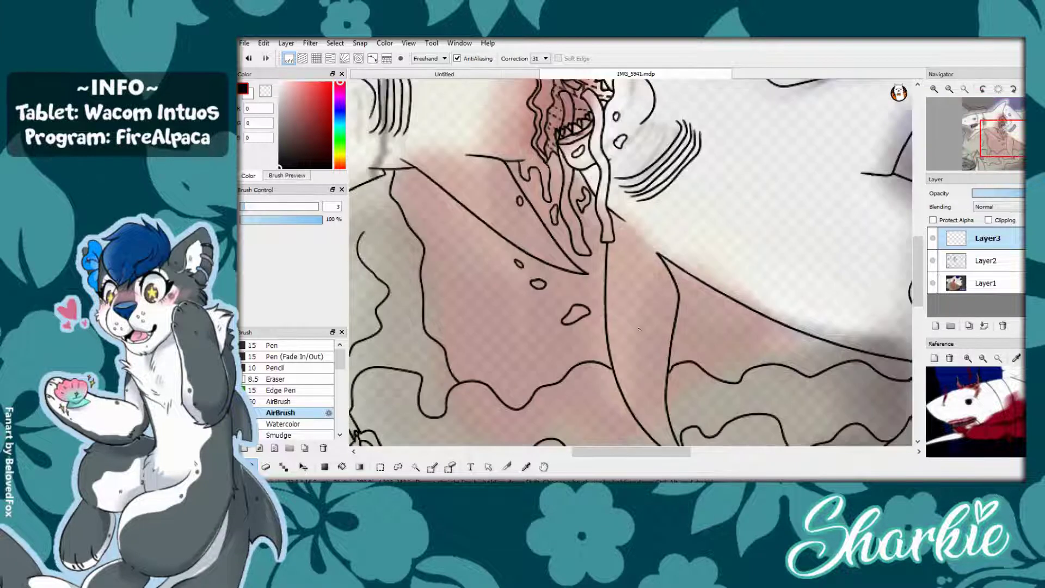
# - Erase the fin line inside the overlapping blood drop on Layer2, then merge Layer3 down into Layer2
pyautogui.press('e')
pyautogui.scroll(1, 654, 327)
pyautogui.press('Down')
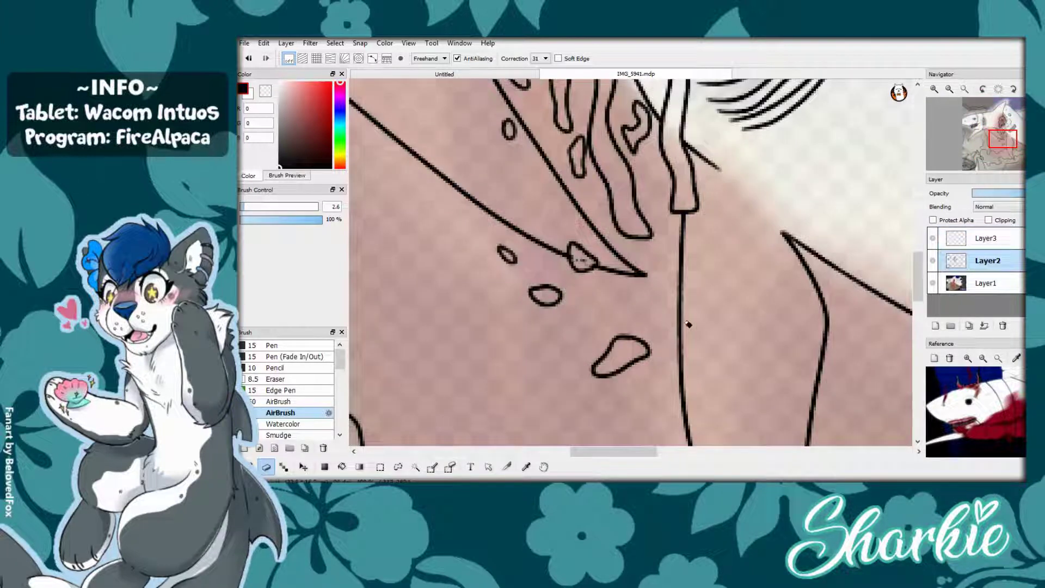
pyautogui.scroll(-5, 595, 377)
pyautogui.press('e')
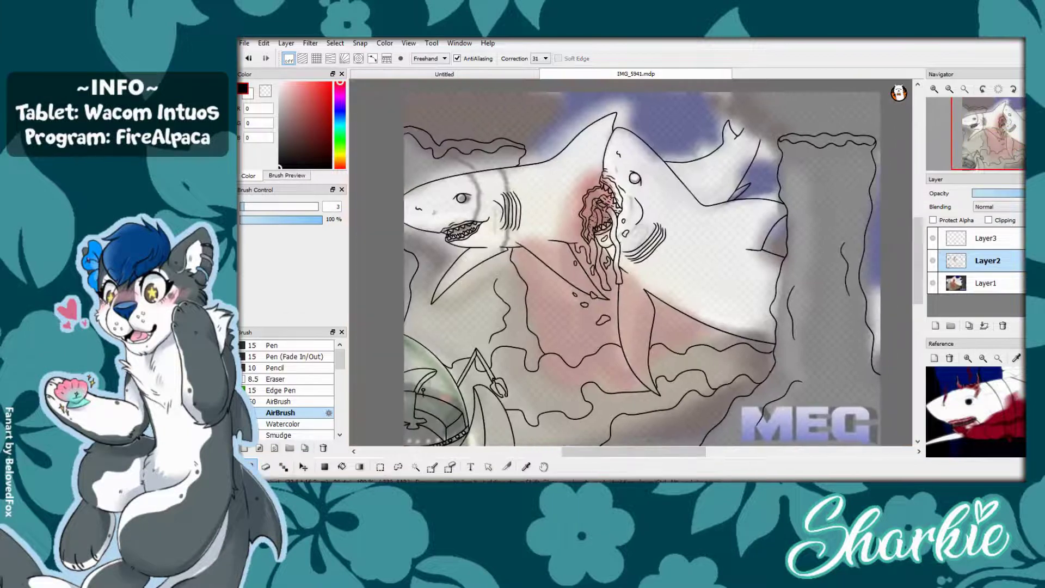
pyautogui.press('Up')
pyautogui.press('Delete')
pyautogui.scroll(5, 632, 261)
pyautogui.press('e')
pyautogui.scroll(-5, 746, 409)
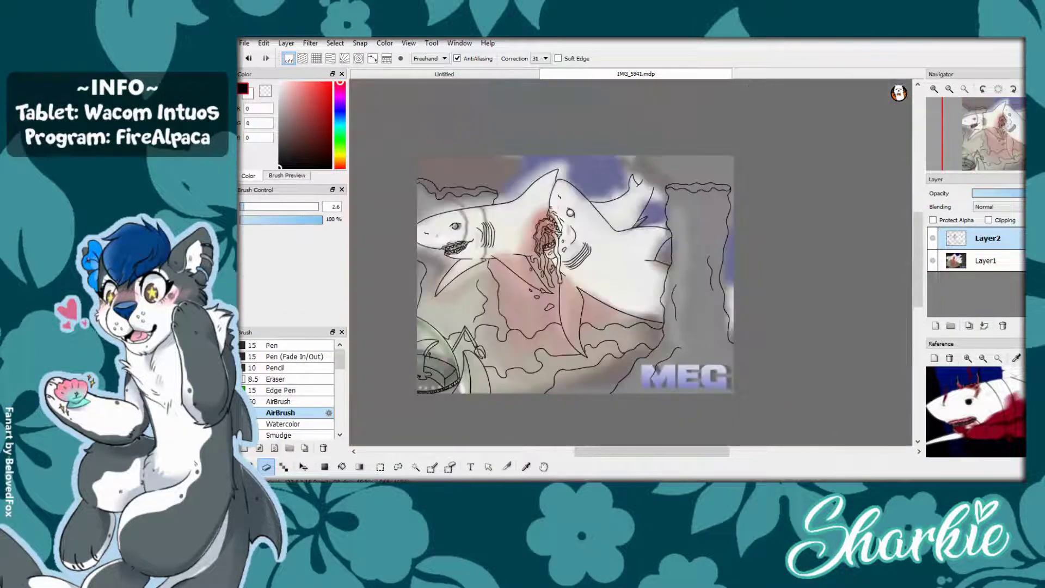
# - On a new layer, ink a loop under the biting-side shark's open jaw and two rope-like lines around its head and gills
pyautogui.press('b')
pyautogui.hotkey('ctrl', 'z')
pyautogui.scroll(5, 647, 350)
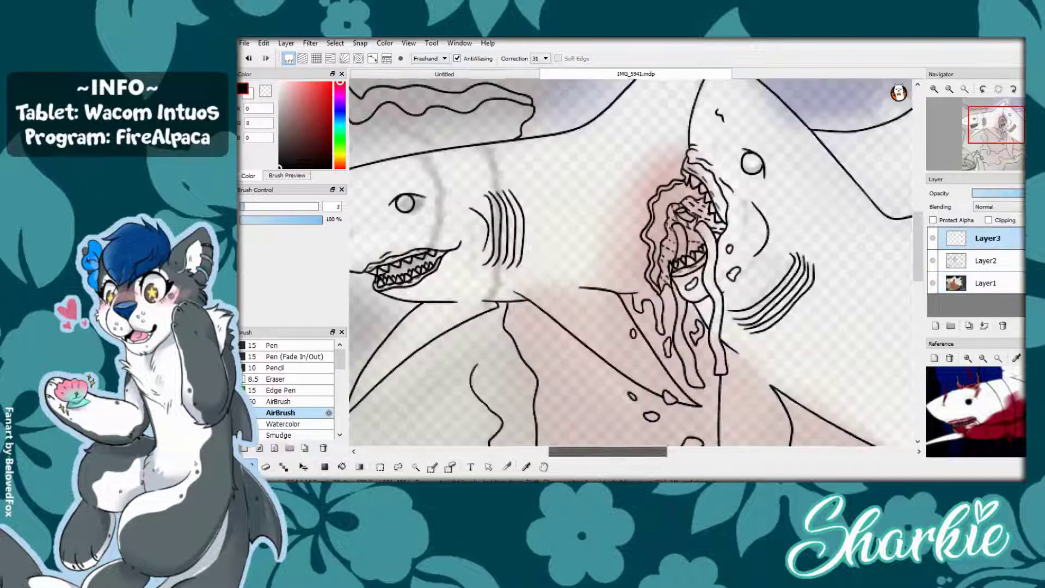
pyautogui.moveTo(574, 297); pyautogui.dragTo(501, 351)
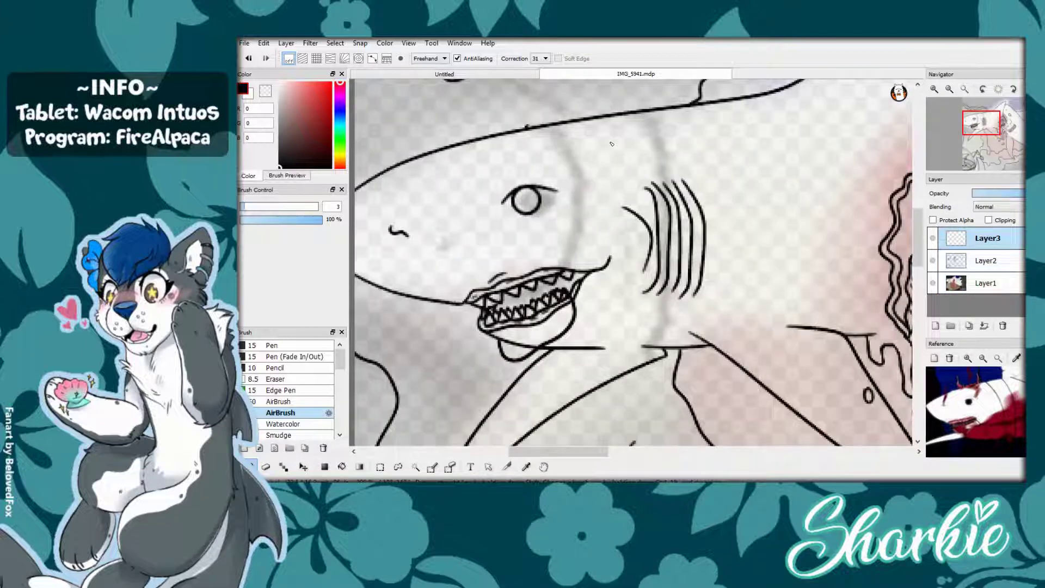
pyautogui.moveTo(525, 128); pyautogui.dragTo(594, 333)
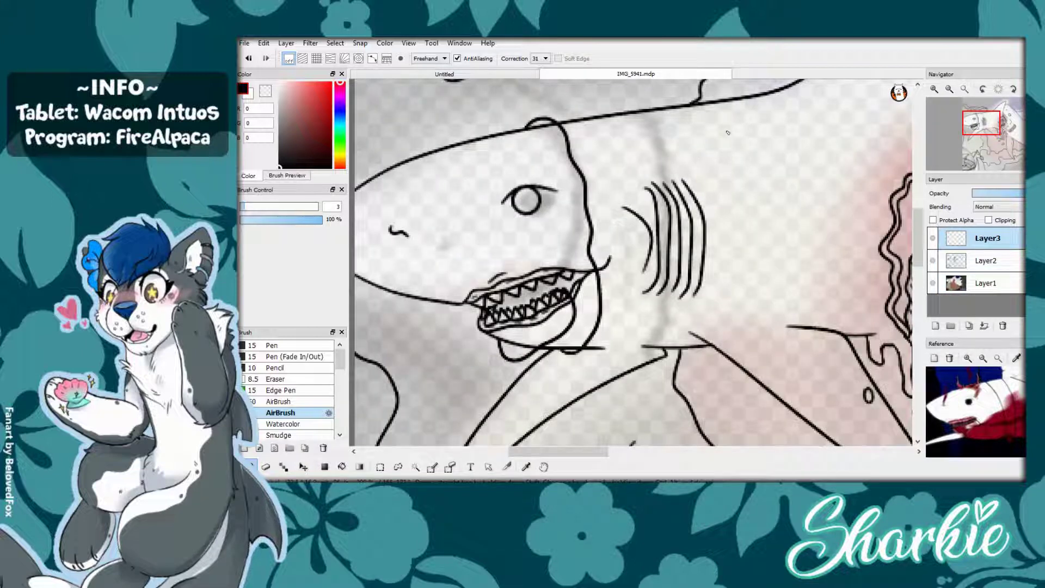
pyautogui.moveTo(626, 112); pyautogui.dragTo(665, 352)
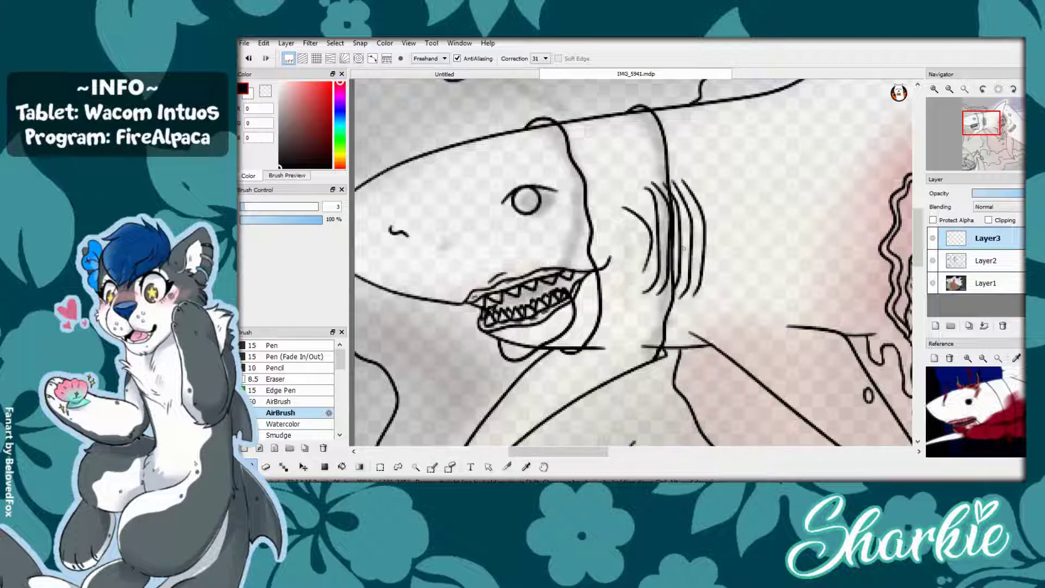
pyautogui.scroll(-3, 708, 327)
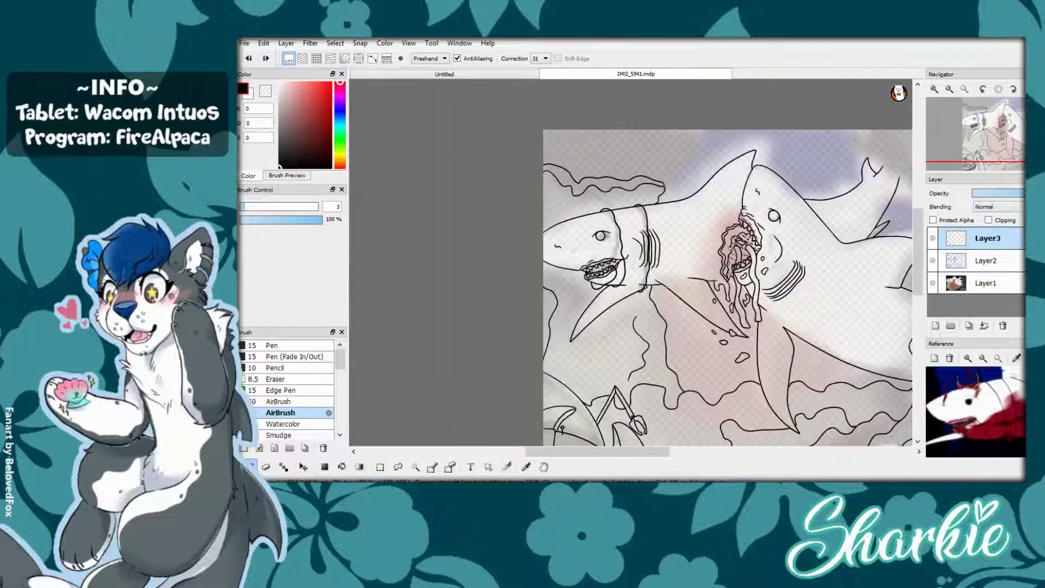
# - Ink a rope-like line from the canvas's upper edge to the left shark's head and a third rope band behind its gills
pyautogui.scroll(2, 708, 272)
pyautogui.scroll(2, 755, 268)
pyautogui.scroll(-3, 755, 267)
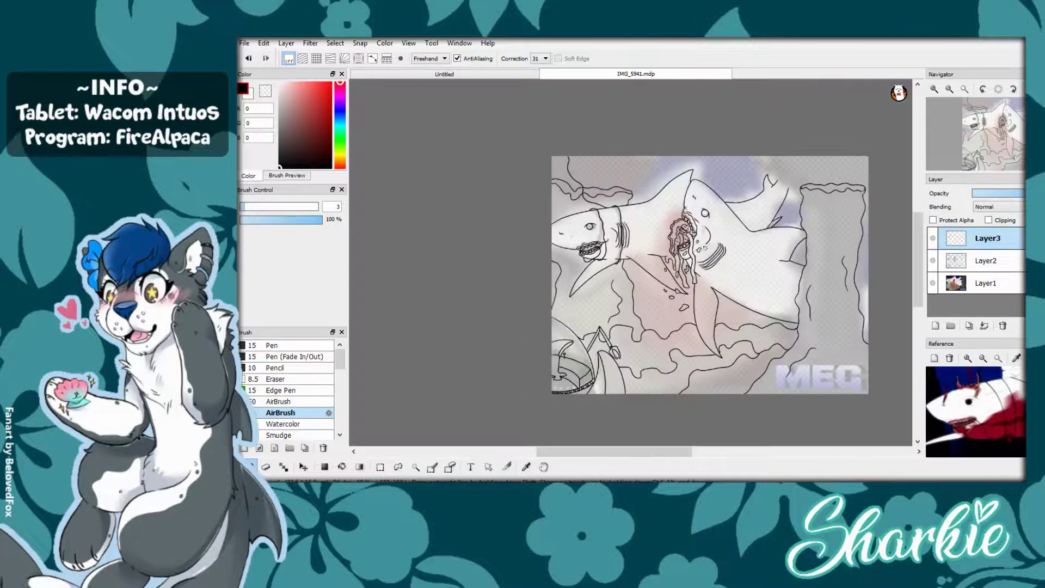
pyautogui.scroll(2, 715, 259)
pyautogui.moveTo(660, 182); pyautogui.dragTo(640, 364)
pyautogui.scroll(3, 634, 342)
pyautogui.press('e')
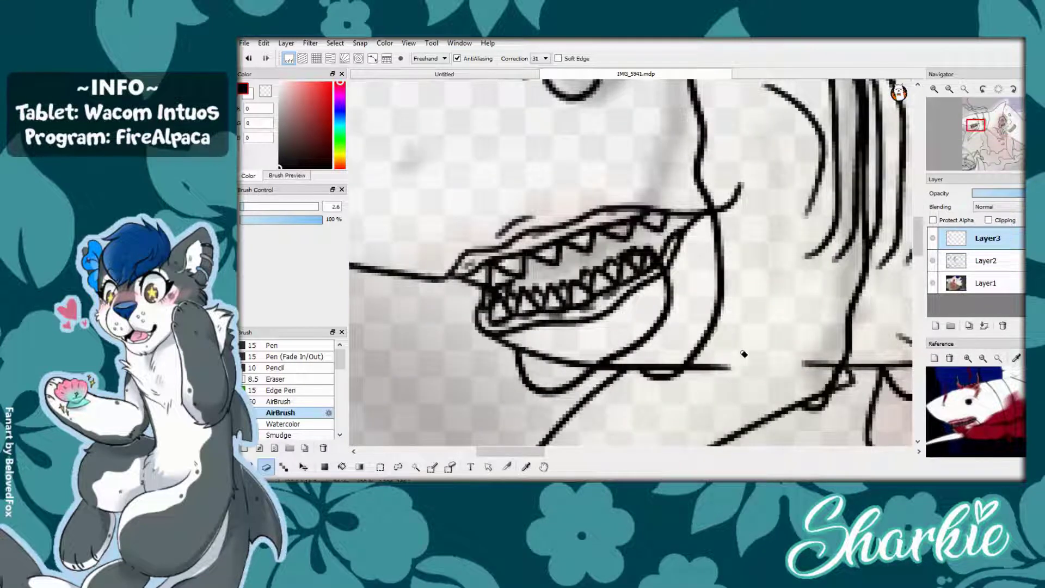
pyautogui.scroll(-3, 756, 323)
pyautogui.press('b')
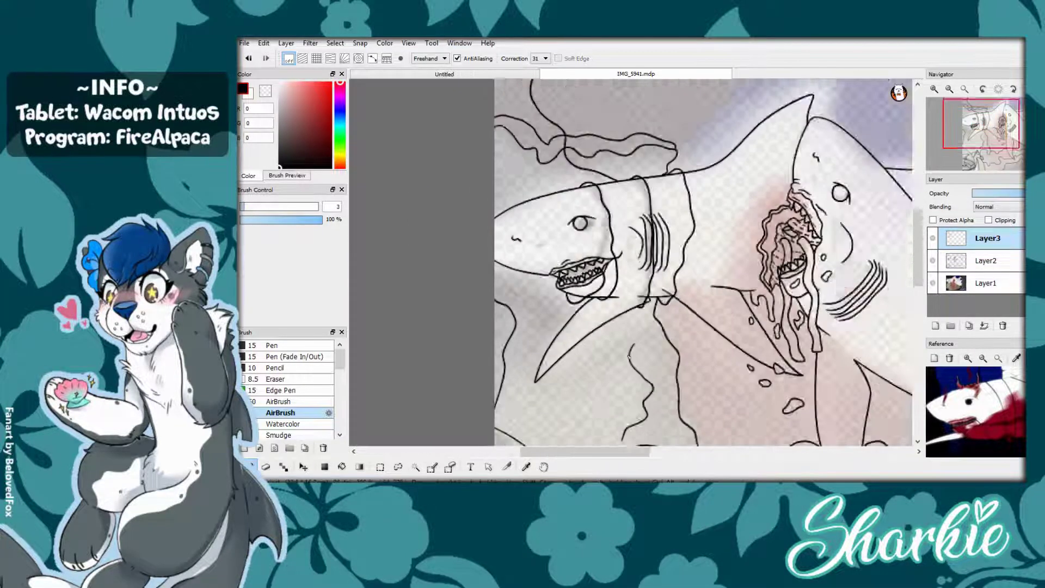
# - On Layer3 beneath the line art, fill the upper water and the gap at the left rock with dark blue (0, 15, 106)
pyautogui.scroll(-2, 757, 323)
pyautogui.scroll(5, 642, 272)
pyautogui.scroll(-5, 642, 272)
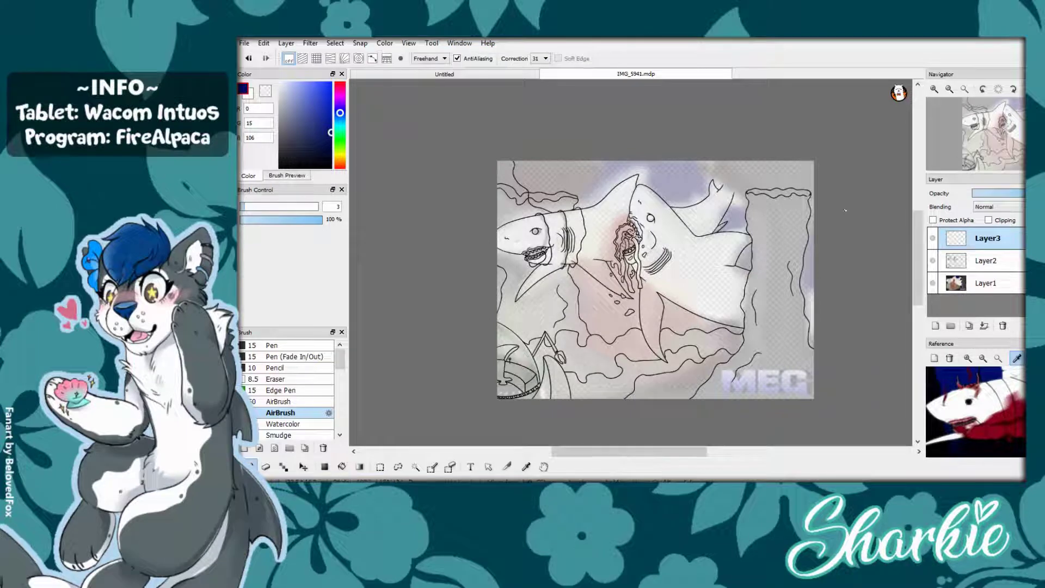
pyautogui.scroll(4, 857, 267)
pyautogui.scroll(-4, 791, 303)
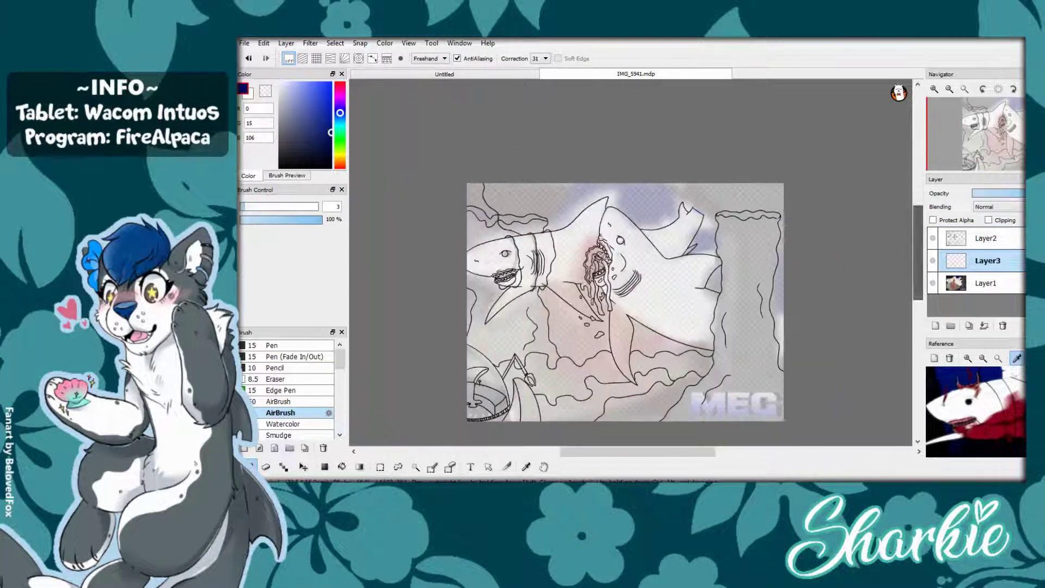
pyautogui.click(342, 466)
pyautogui.click(645, 196)
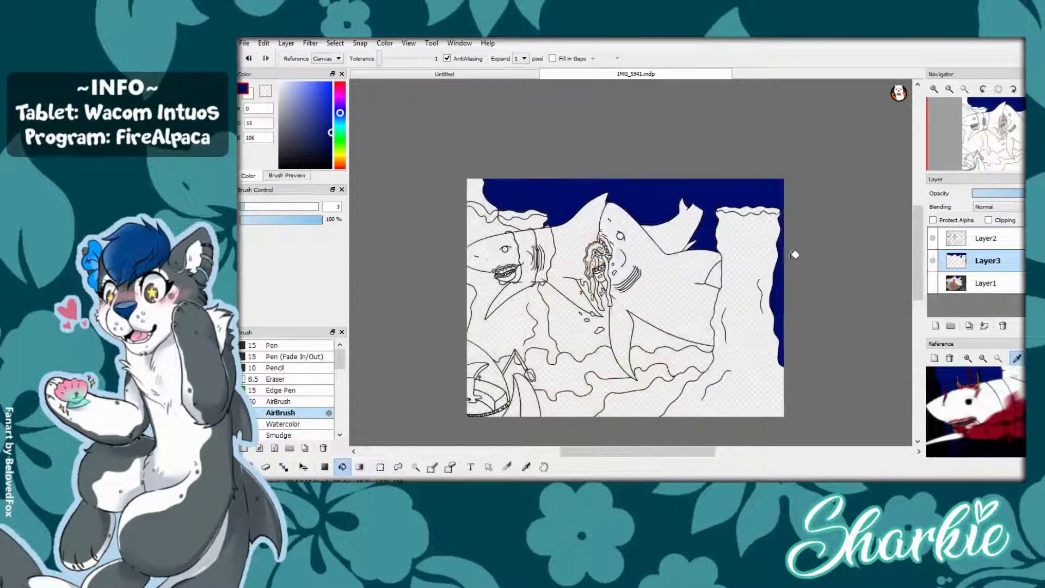
pyautogui.click(472, 306)
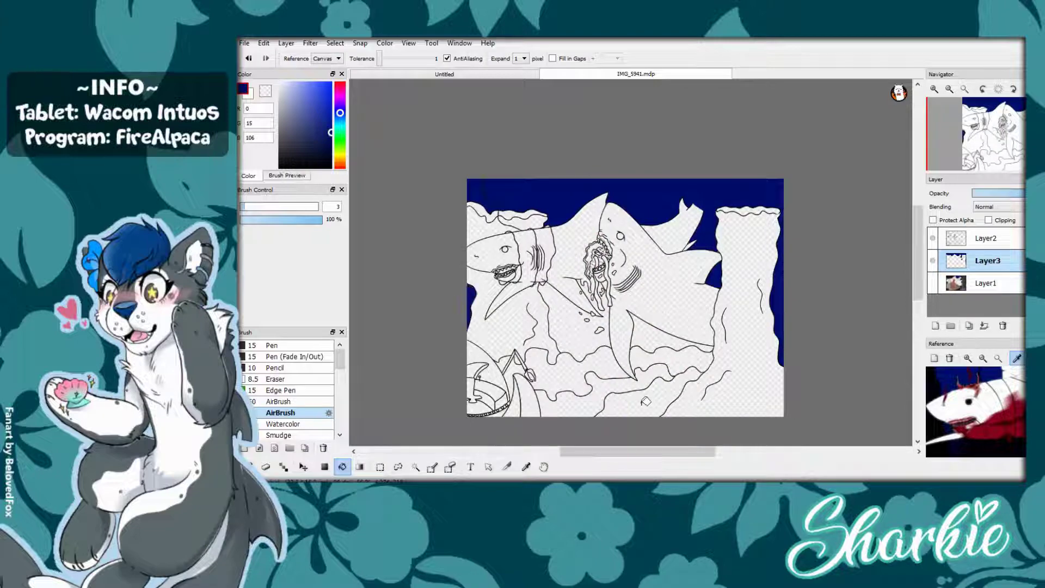
# - Fill the central water areas and recolour all open water to muted navy (34, 43, 94)
pyautogui.click(599, 356)
pyautogui.scroll(3, 658, 390)
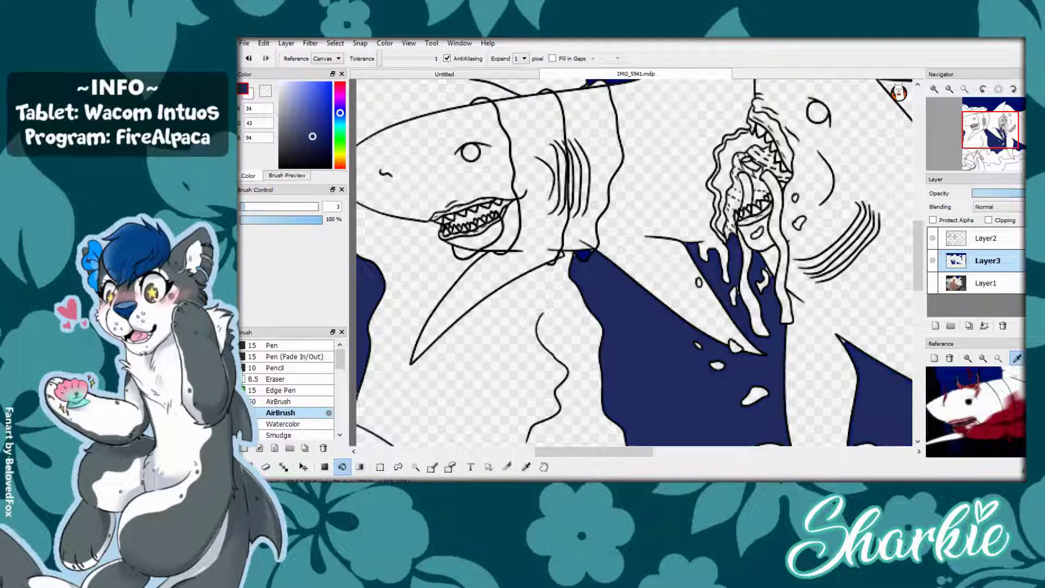
pyautogui.scroll(-4, 615, 289)
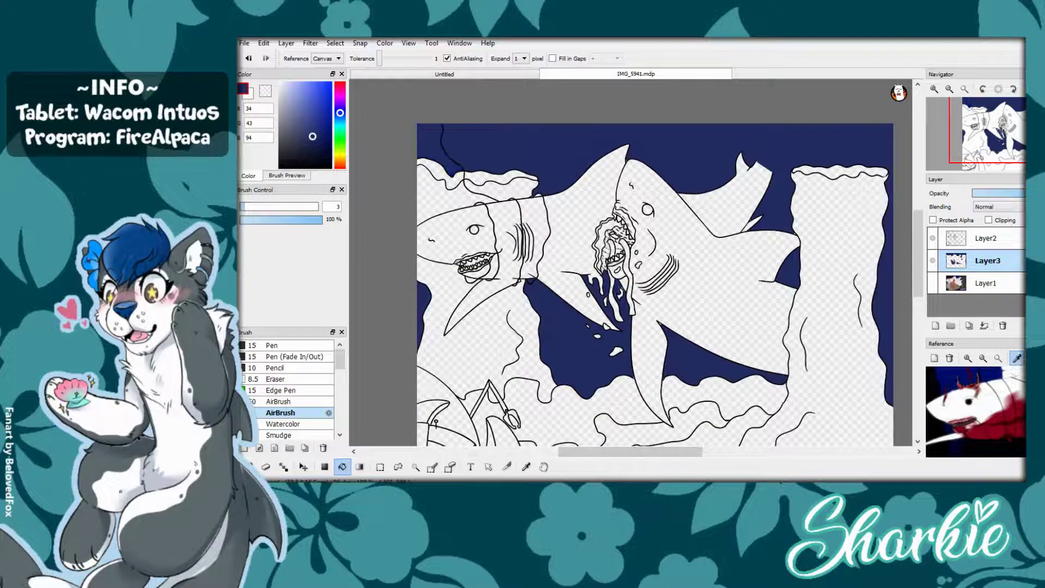
# - Using the Pen at size 6.1, paint navy into leftover gaps below the left shark's throat and along the seabed edge
pyautogui.press('b')
pyautogui.scroll(3, 599, 283)
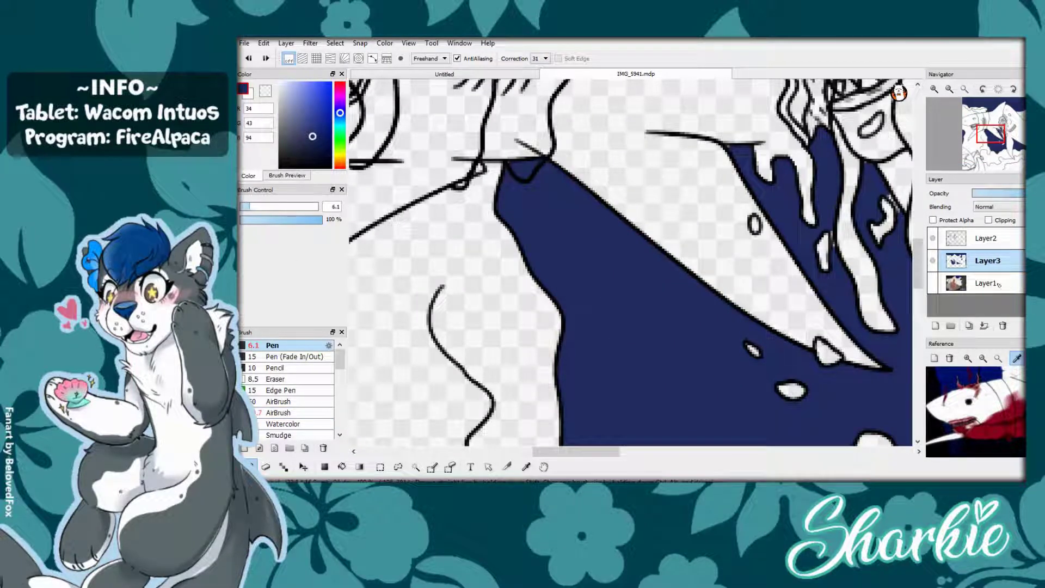
pyautogui.press('e')
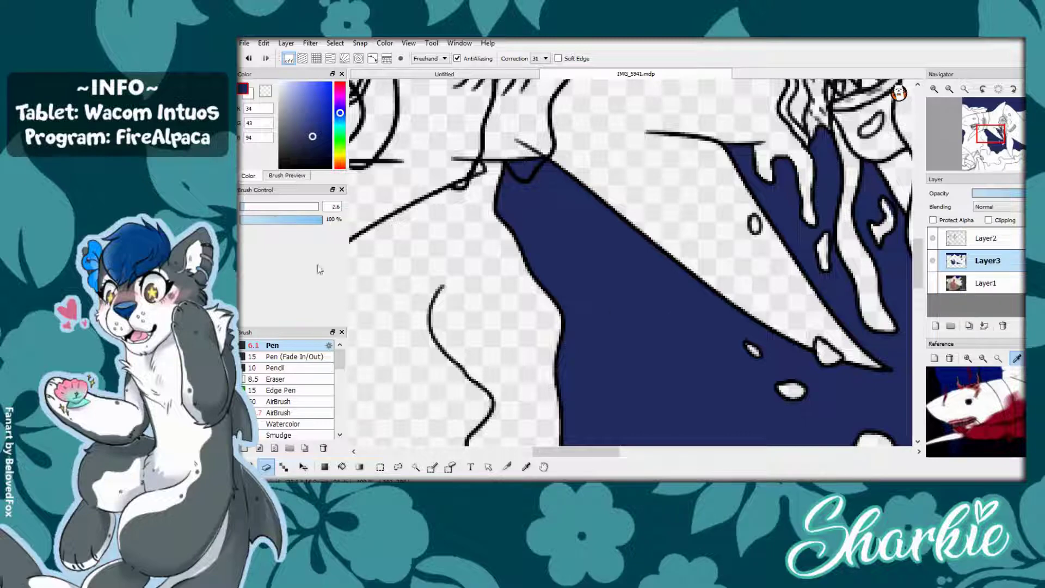
pyautogui.hotkey('ctrl', '-')
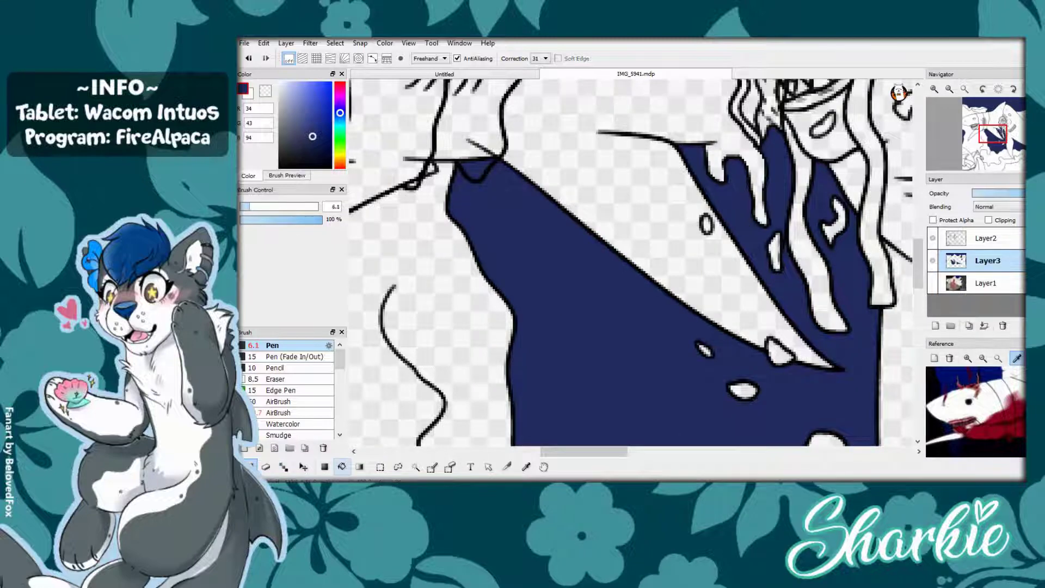
pyautogui.press('g')
pyautogui.hotkey('ctrl', '-')
pyautogui.scroll(4, 705, 414)
pyautogui.press('b')
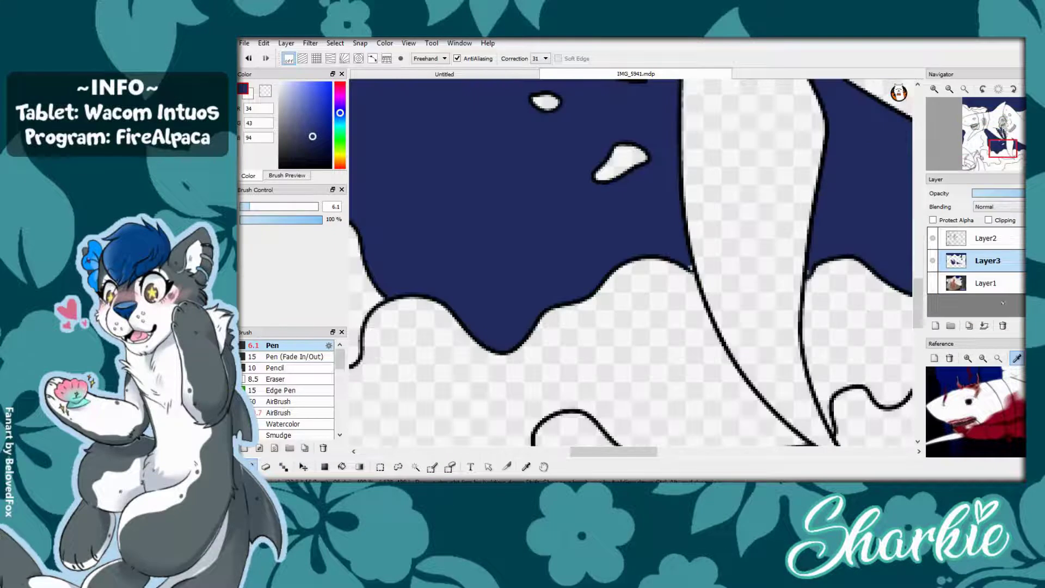
# - Paint navy into the remaining unfilled water corners beside the rock pillar, the left rock ledge and the right shark's tail
pyautogui.scroll(-3, 796, 310)
pyautogui.scroll(5, 726, 289)
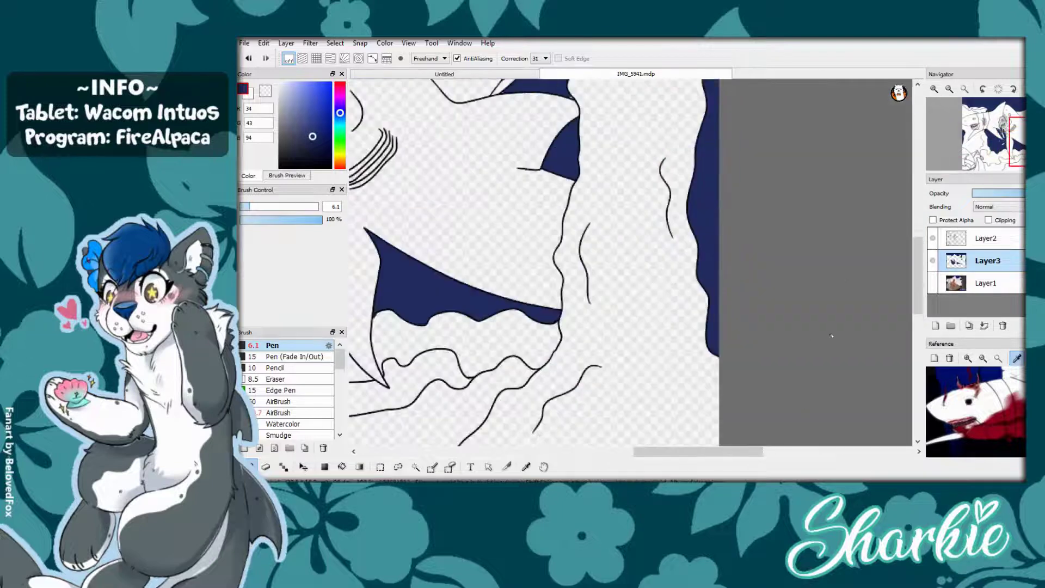
pyautogui.scroll(-3, 677, 246)
pyautogui.scroll(3, 676, 247)
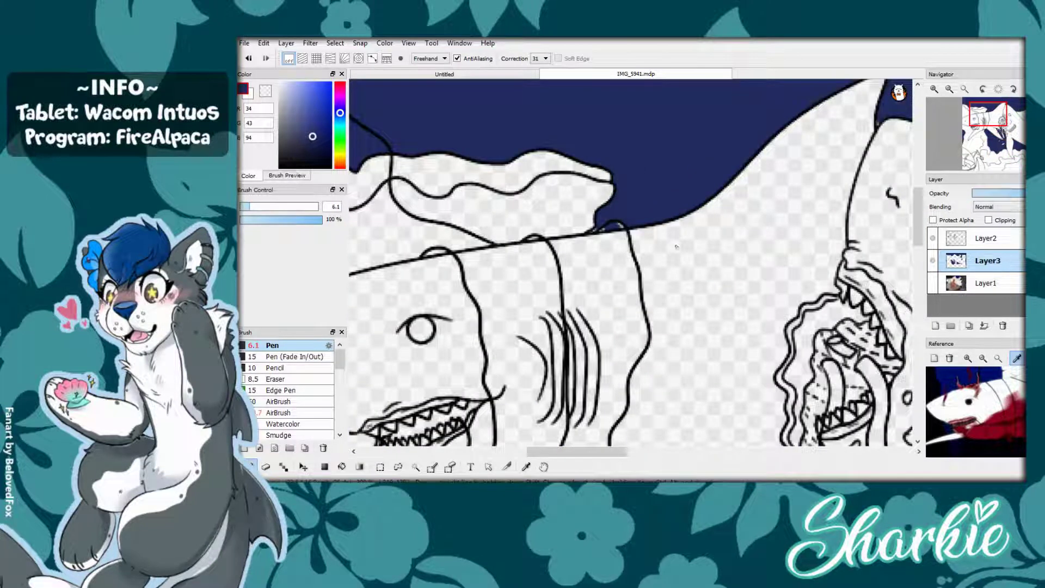
pyautogui.scroll(-3, 685, 283)
pyautogui.scroll(3, 634, 275)
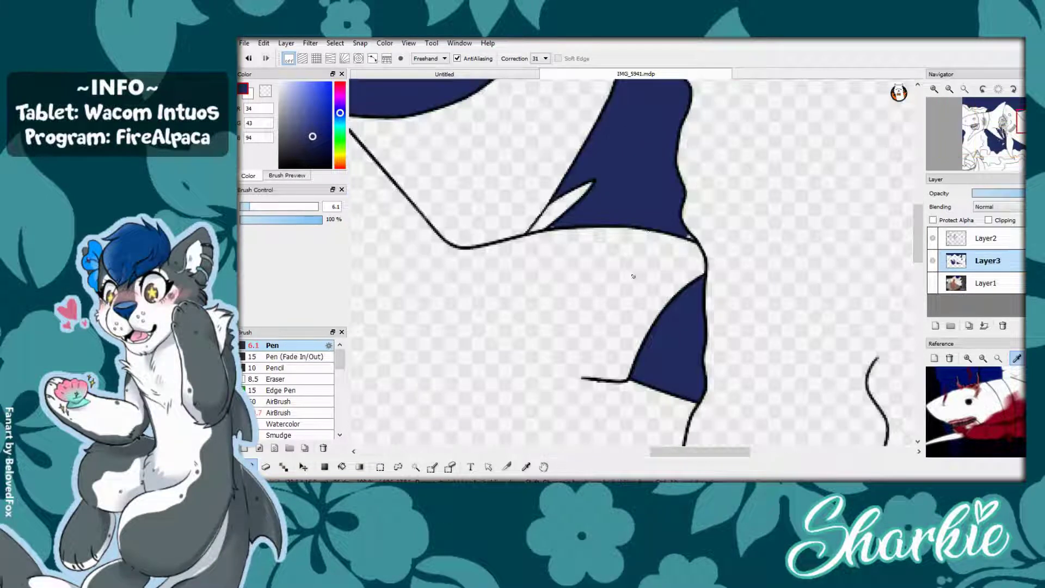
pyautogui.scroll(-3, 702, 303)
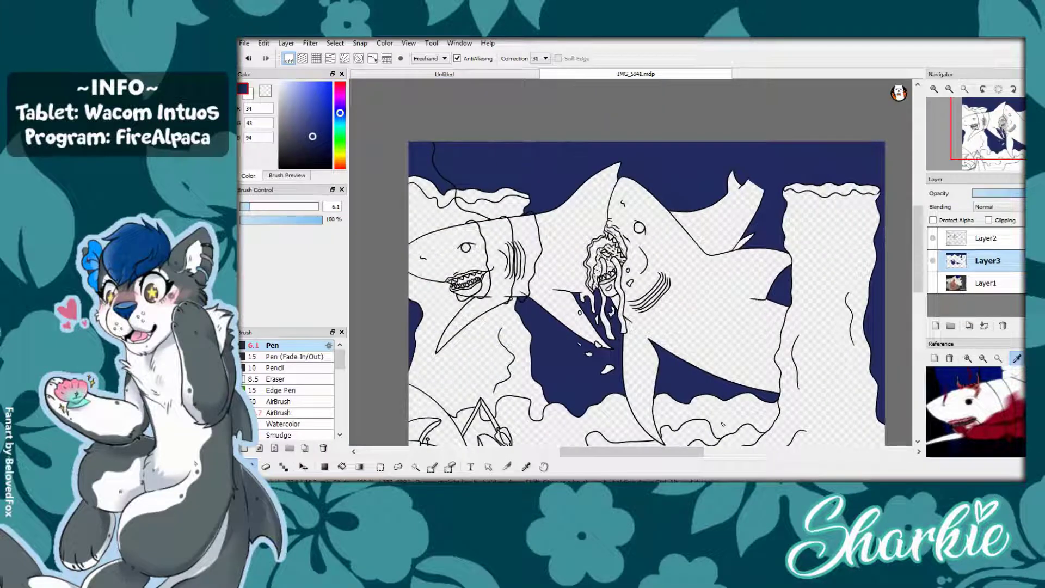
# - Add a clipping layer above Layer3 and set the AirBrush to black at size 118 and 57% opacity, undoing the trial strokes
pyautogui.click(936, 325)
pyautogui.click(988, 220)
pyautogui.click(280, 167)
pyautogui.click(280, 401)
pyautogui.click(314, 206)
pyautogui.moveTo(420, 153)
pyautogui.mouseDown()
pyautogui.moveTo(452, 185)
pyautogui.moveTo(545, 174)
pyautogui.moveTo(488, 185)
pyautogui.mouseUp()
pyautogui.hotkey('ctrl', 'z')
pyautogui.hotkey('ctrl', 'z')
# - Airbrush overlapping black shading across the upper water above both sharks on the clipping layer
pyautogui.moveTo(474, 150); pyautogui.dragTo(566, 152)
pyautogui.moveTo(778, 158)
pyautogui.mouseDown()
pyautogui.moveTo(865, 164)
pyautogui.moveTo(882, 218)
pyautogui.mouseUp()
pyautogui.moveTo(794, 196); pyautogui.dragTo(751, 153)
pyautogui.moveTo(778, 212); pyautogui.dragTo(718, 149)
pyautogui.moveTo(724, 207); pyautogui.dragTo(773, 150)
pyautogui.moveTo(773, 245)
pyautogui.mouseDown()
pyautogui.moveTo(751, 202)
pyautogui.moveTo(653, 150)
pyautogui.mouseUp()
pyautogui.moveTo(670, 207); pyautogui.dragTo(594, 150)
pyautogui.moveTo(604, 196); pyautogui.dragTo(566, 143)
pyautogui.moveTo(743, 198); pyautogui.dragTo(703, 143)
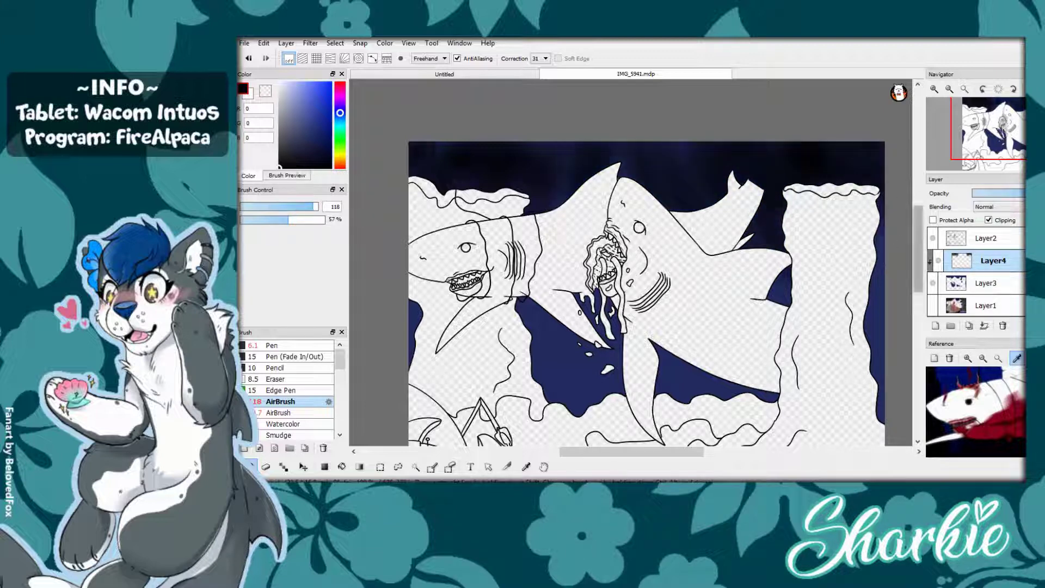
# - Airbrush black shading into the water beside the pillar, near the tail, under the right shark's belly and below the bite wound
pyautogui.moveTo(874, 239); pyautogui.dragTo(877, 417)
pyautogui.moveTo(790, 272); pyautogui.dragTo(770, 304)
pyautogui.moveTo(683, 349)
pyautogui.mouseDown()
pyautogui.moveTo(661, 392)
pyautogui.moveTo(774, 403)
pyautogui.mouseUp()
pyautogui.moveTo(517, 299); pyautogui.dragTo(626, 409)
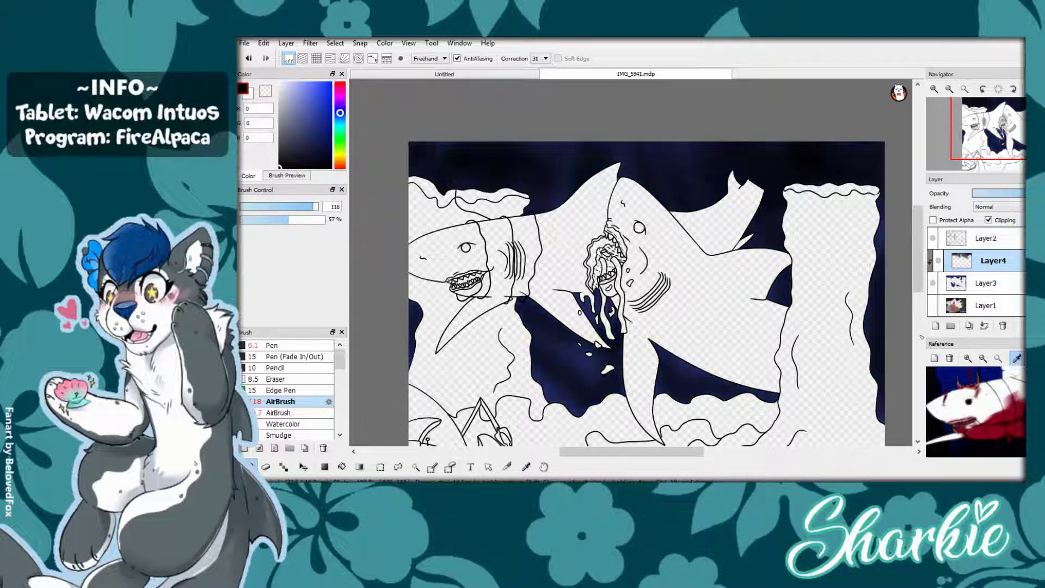
# - On a new layer below Layer3, fill the rock pillar, seabed and lower left rock with near-black navy (7, 9, 25)
pyautogui.click(988, 283)
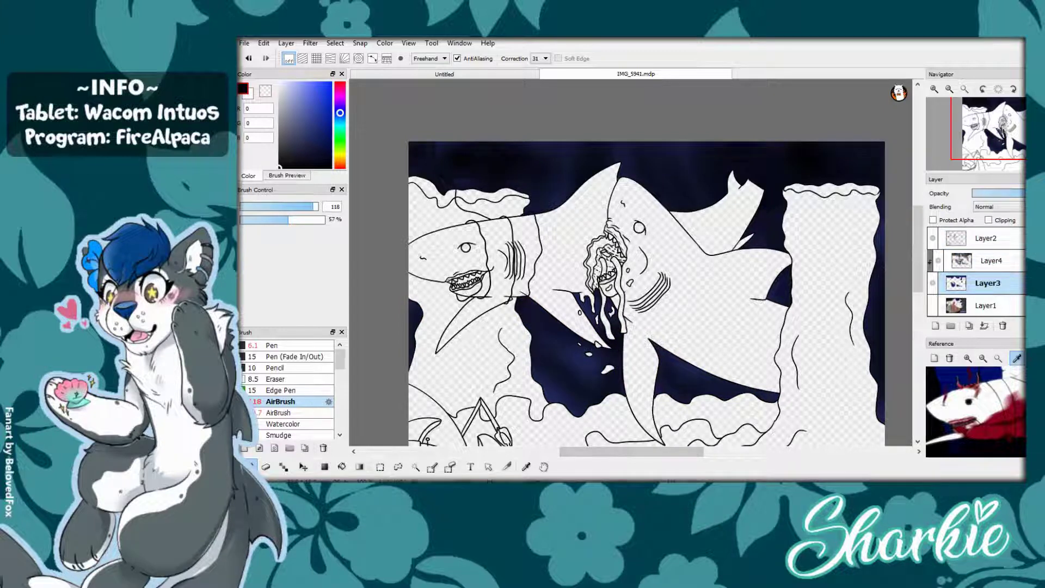
pyautogui.press('g')
pyautogui.hotkey('ctrl', '-')
pyautogui.keyDown('alt'); pyautogui.click(520, 213); pyautogui.keyUp('alt')
pyautogui.hotkey('ctrl', '+')
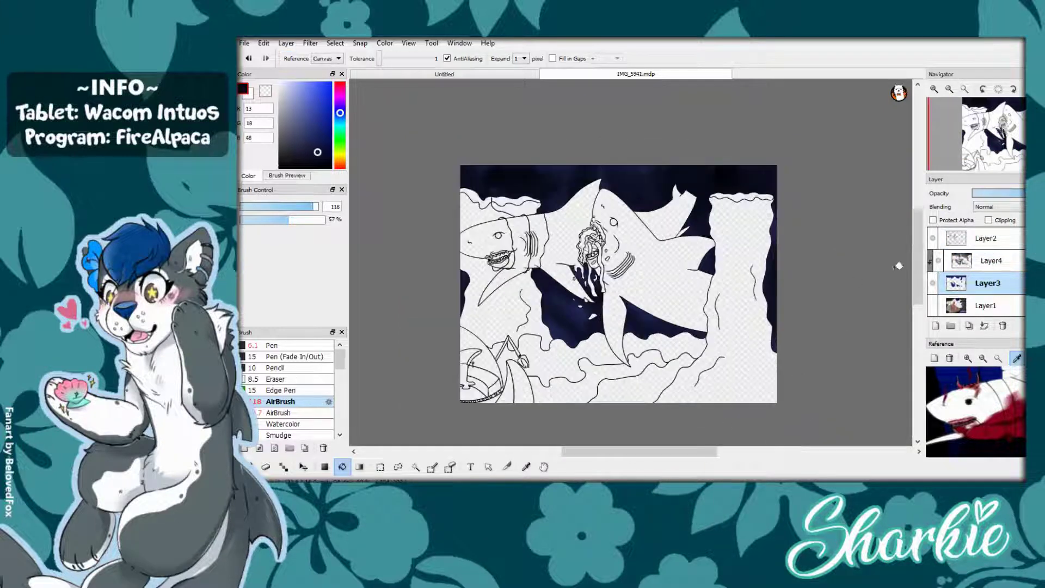
pyautogui.click(935, 326)
pyautogui.click(745, 305)
pyautogui.hotkey('ctrl', 'z')
pyautogui.click(751, 305)
pyautogui.click(654, 381)
pyautogui.click(572, 365)
pyautogui.click(506, 327)
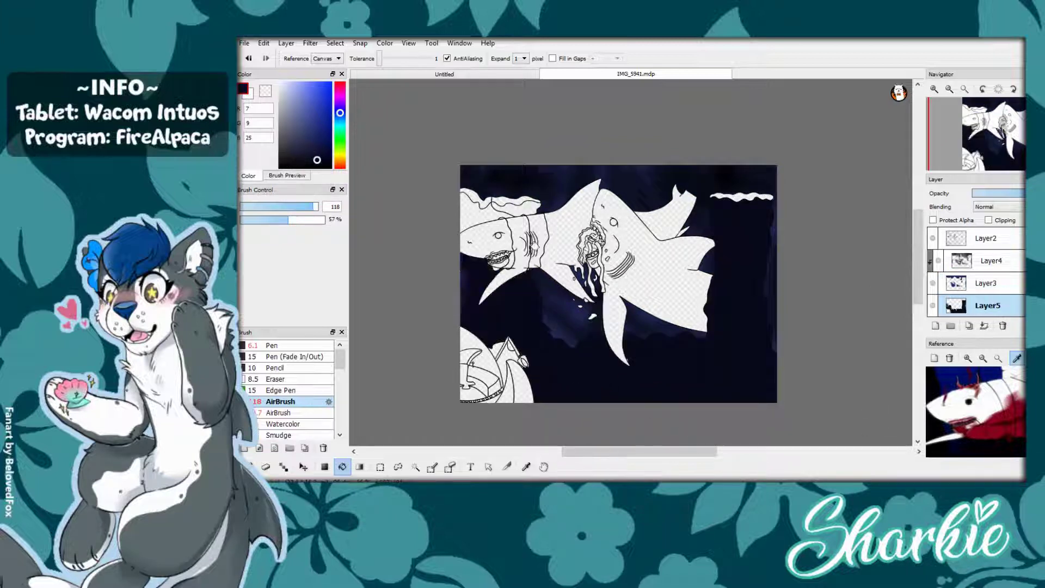
# - Fill the left rock above the shark's head, then colour the wavy rims of that rock and the pillar black
pyautogui.click(490, 212)
pyautogui.keyDown('alt'); pyautogui.click(534, 229); pyautogui.keyUp('alt')
pyautogui.click(490, 202)
pyautogui.click(740, 197)
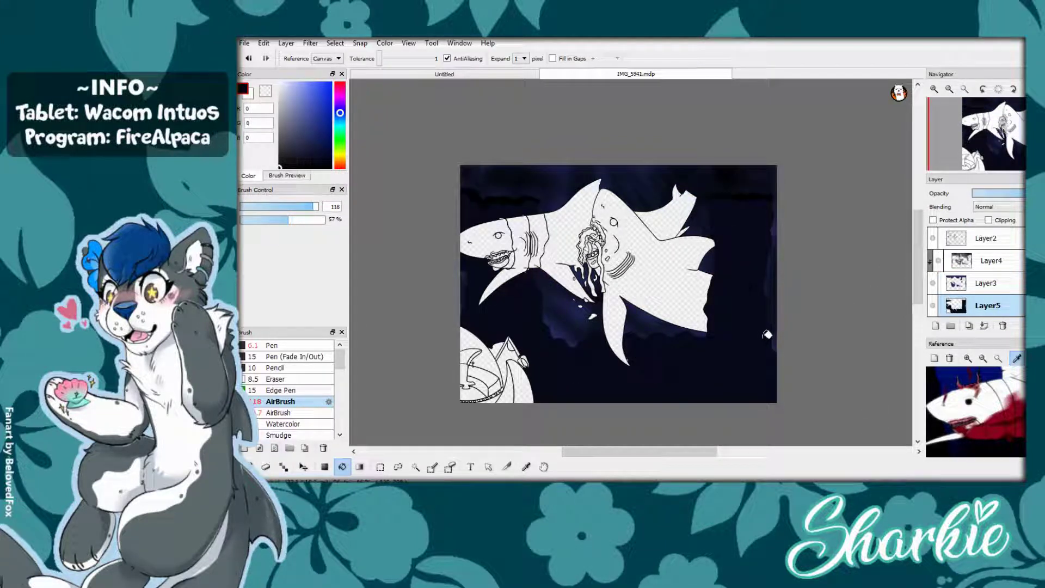
# - Sample the near-black navy (7, 9, 25) and use the Pen at size 6.1 to cover unfilled specks on the seabed and pillar
pyautogui.keyDown('alt'); pyautogui.click(768, 334); pyautogui.keyUp('alt')
pyautogui.scroll(3, 768, 334)
pyautogui.click(249, 467)
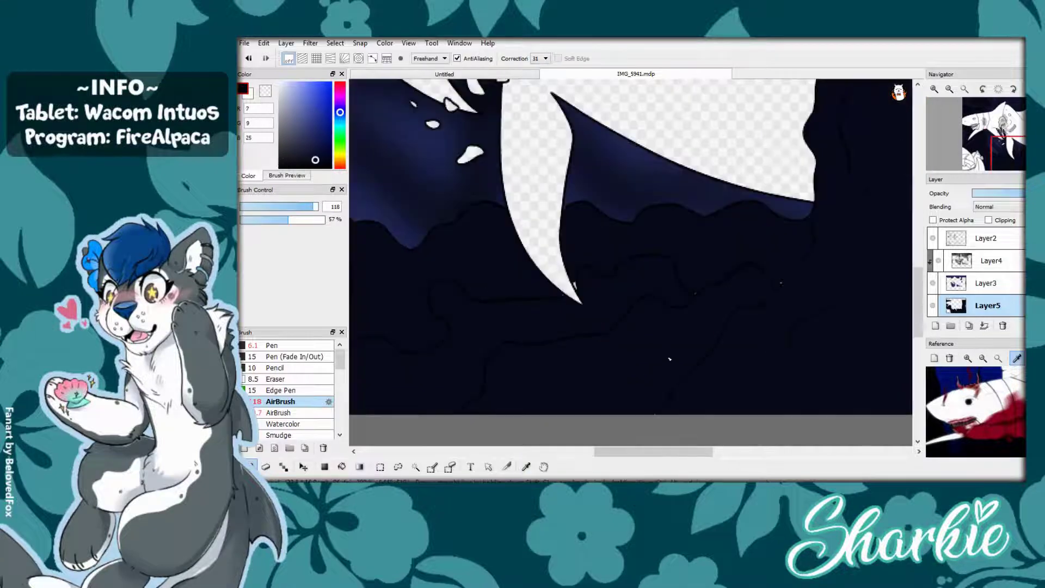
pyautogui.hscroll(-2, 631, 261)
pyautogui.click(272, 345)
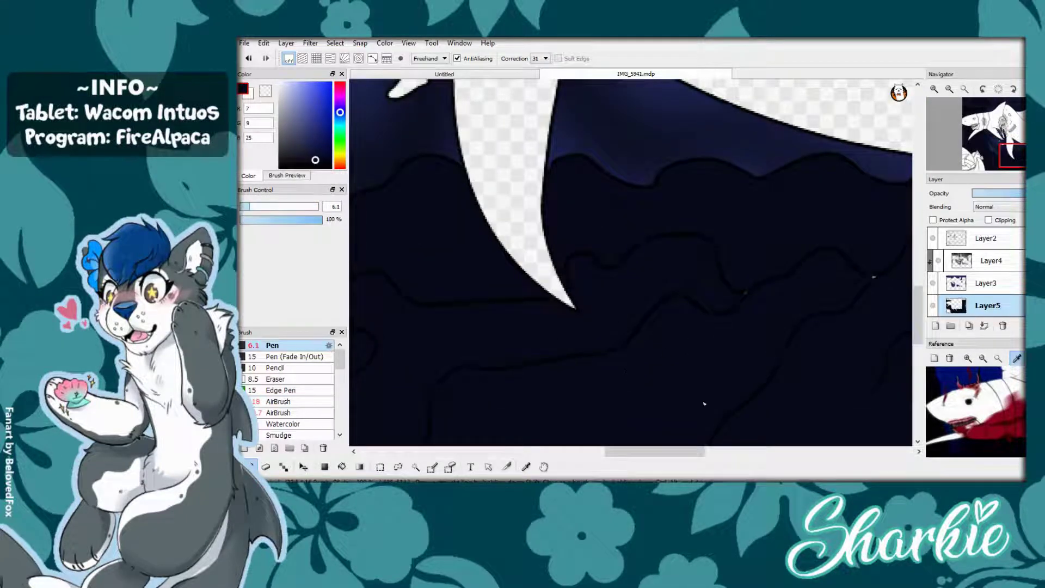
pyautogui.scroll(-3, 813, 389)
pyautogui.scroll(3, 814, 389)
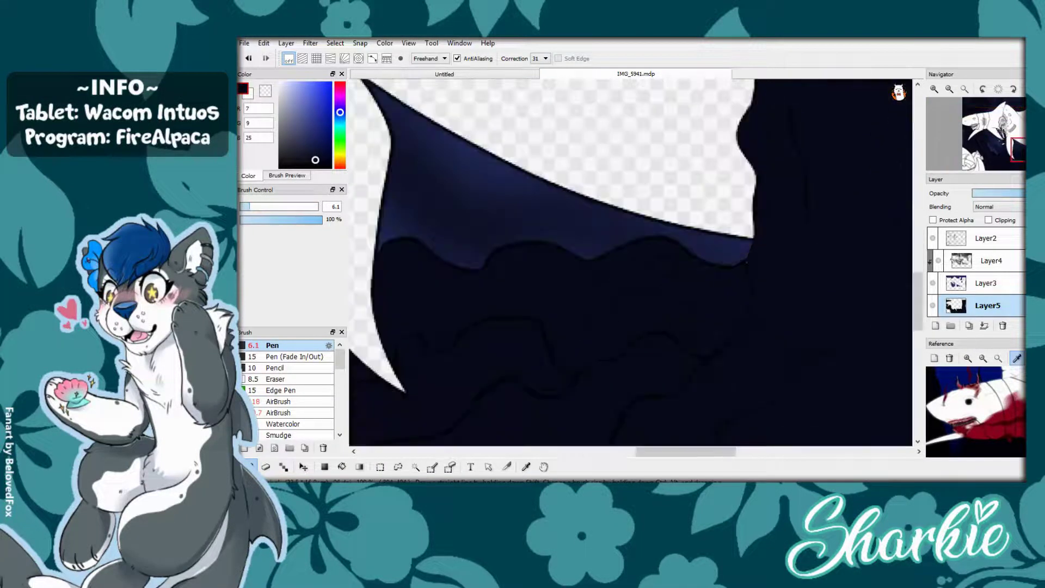
pyautogui.scroll(3, 900, 256)
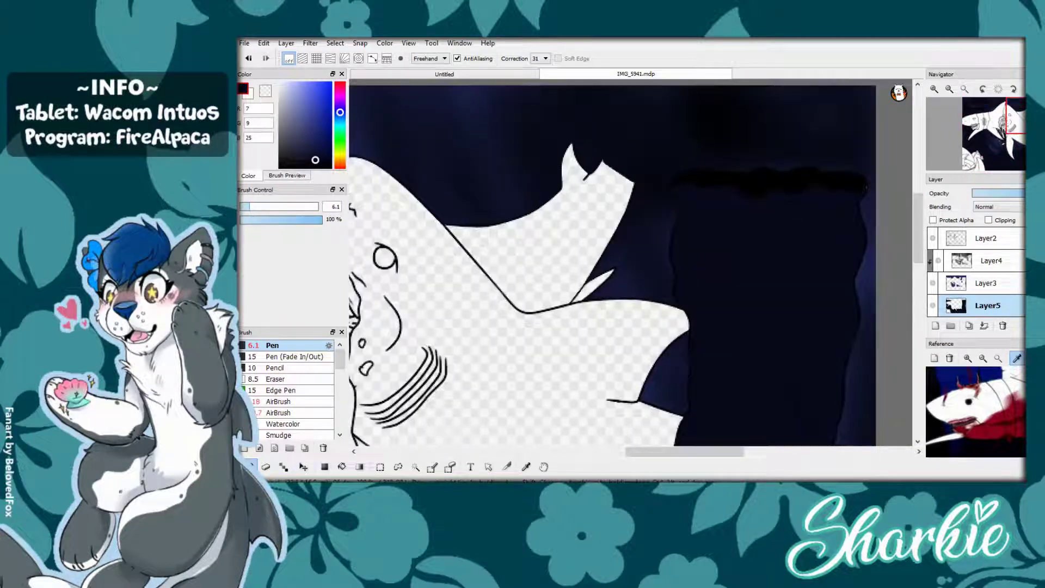
# - Paint near-black navy into the unfilled gaps around the ropes, jaw and throat of the left shark
pyautogui.scroll(-3, 714, 156)
pyautogui.scroll(3, 713, 156)
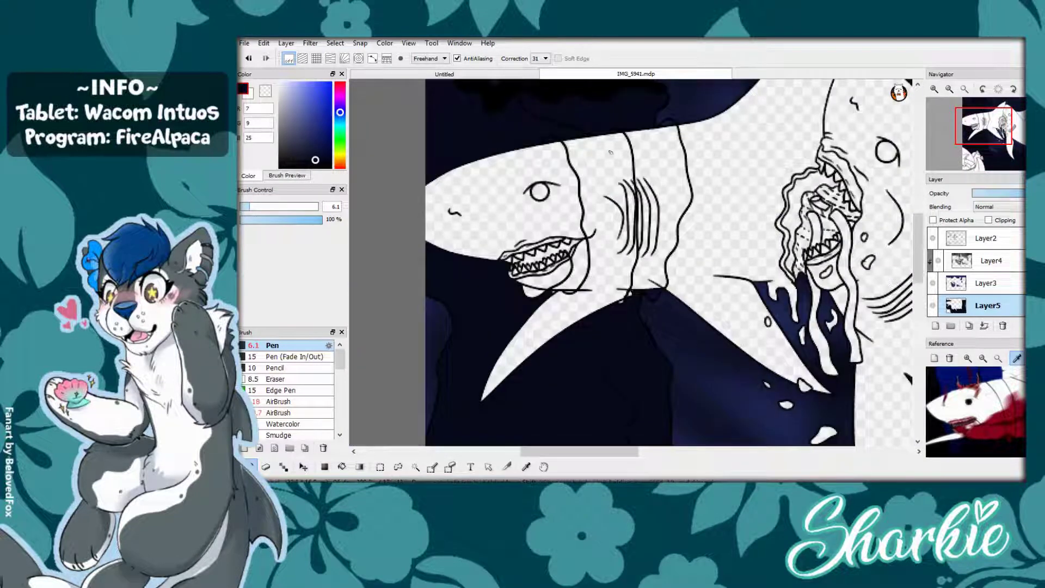
pyautogui.scroll(3, 726, 379)
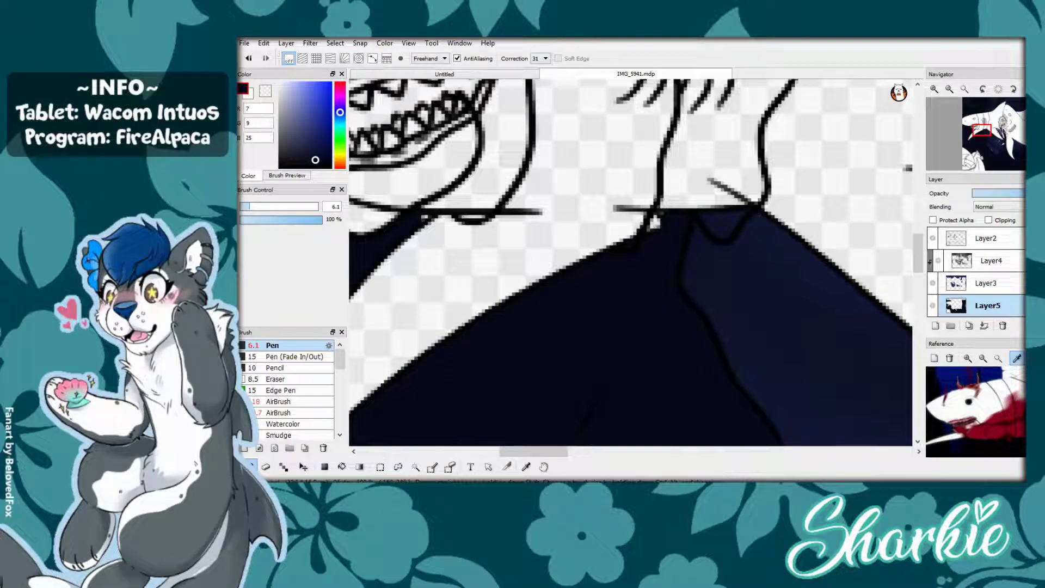
pyautogui.scroll(-2, 630, 261)
pyautogui.scroll(2, 631, 261)
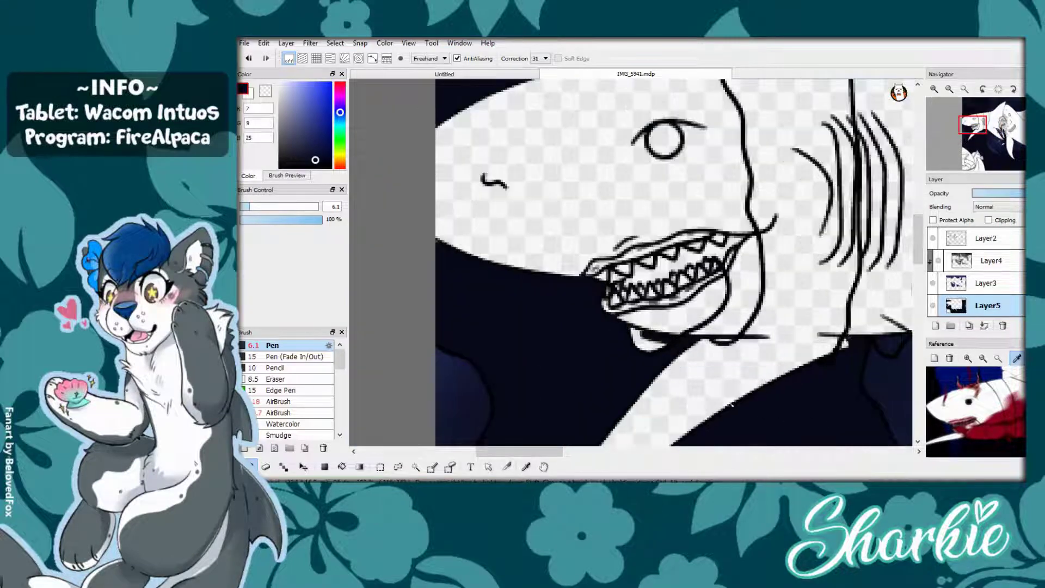
pyautogui.scroll(5, 691, 250)
# - Touch up the black rims of the left rock and pillar, painting a thin near-black navy (7, 9, 25) band along their upper edges
pyautogui.click(280, 166)
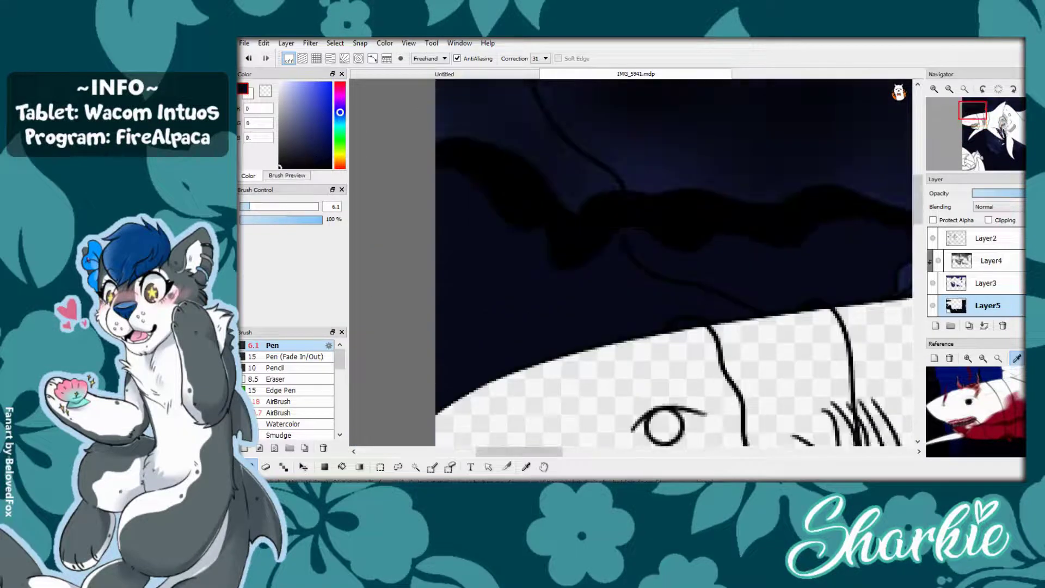
pyautogui.keyDown('alt'); pyautogui.click(677, 260); pyautogui.keyUp('alt')
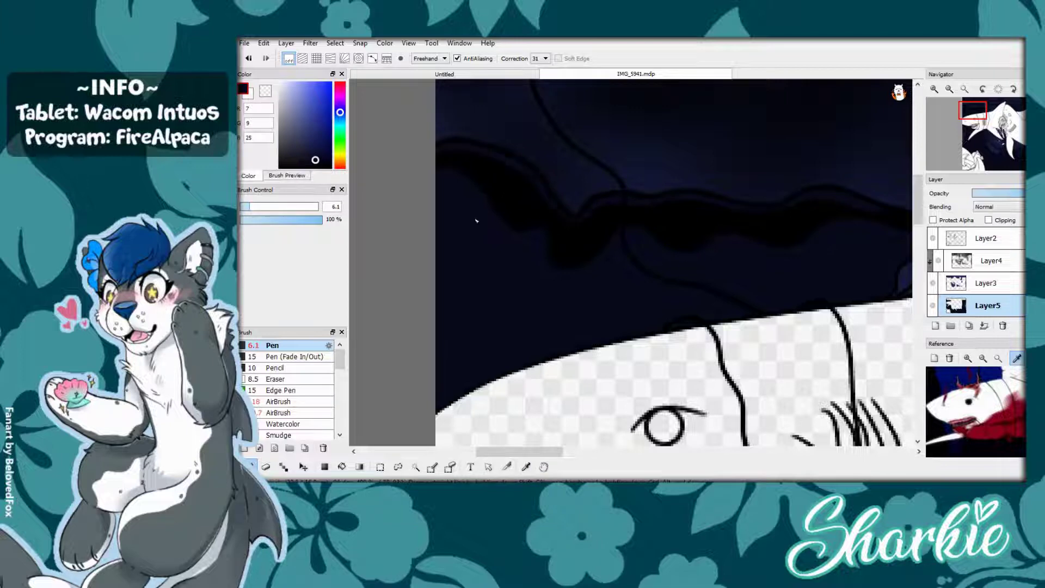
pyautogui.scroll(-3, 479, 187)
pyautogui.scroll(3, 651, 138)
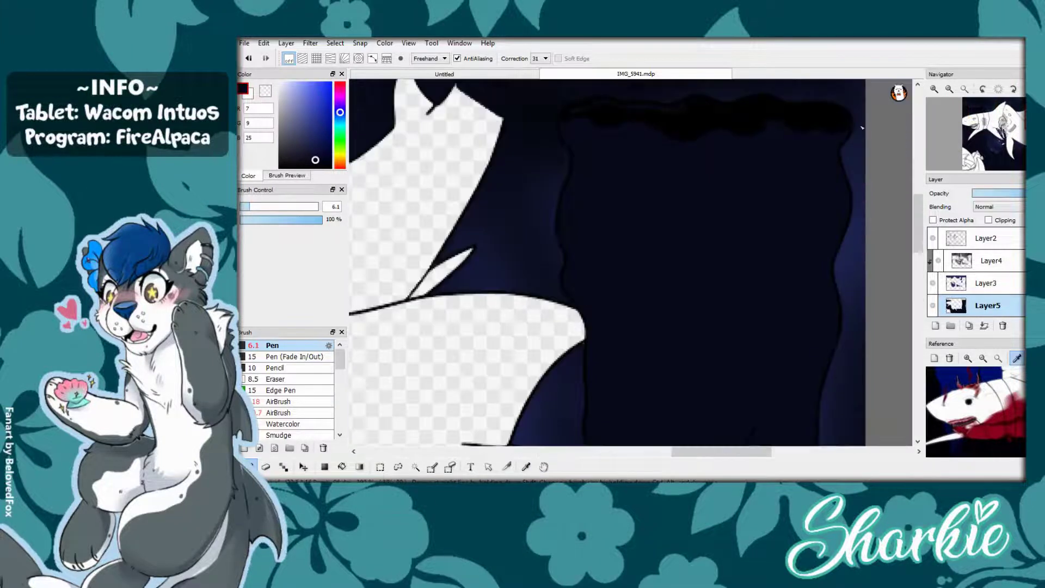
# - Set the clipped shading layer Layer4 to Multiply blending and duplicate it
pyautogui.scroll(-3, 724, 197)
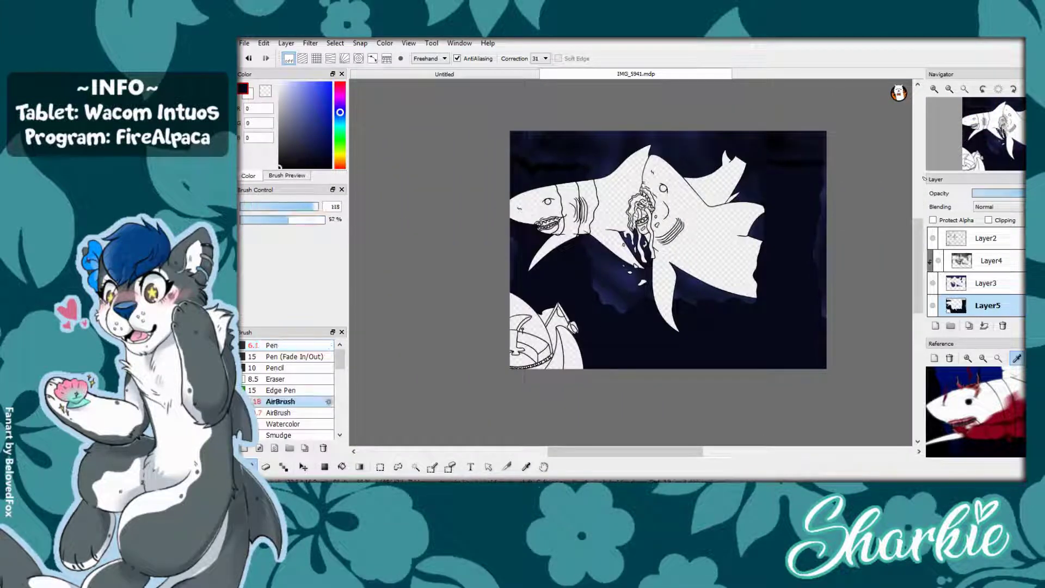
pyautogui.click(990, 261)
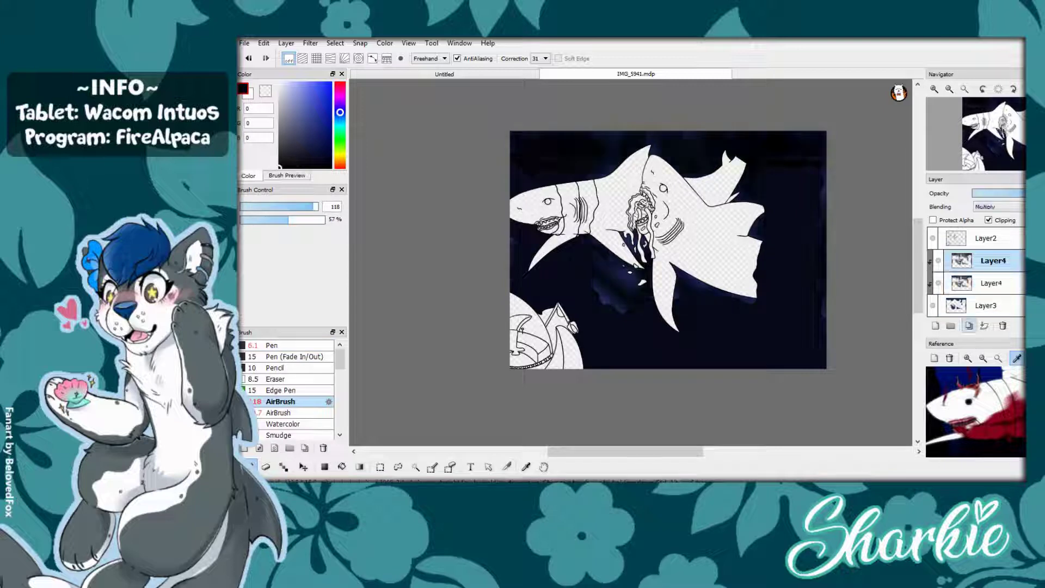
# - Merge both copies of the Multiply shading layer into Layer3 and merge Layer3 down into Layer5
pyautogui.click(984, 326)
pyautogui.click(935, 326)
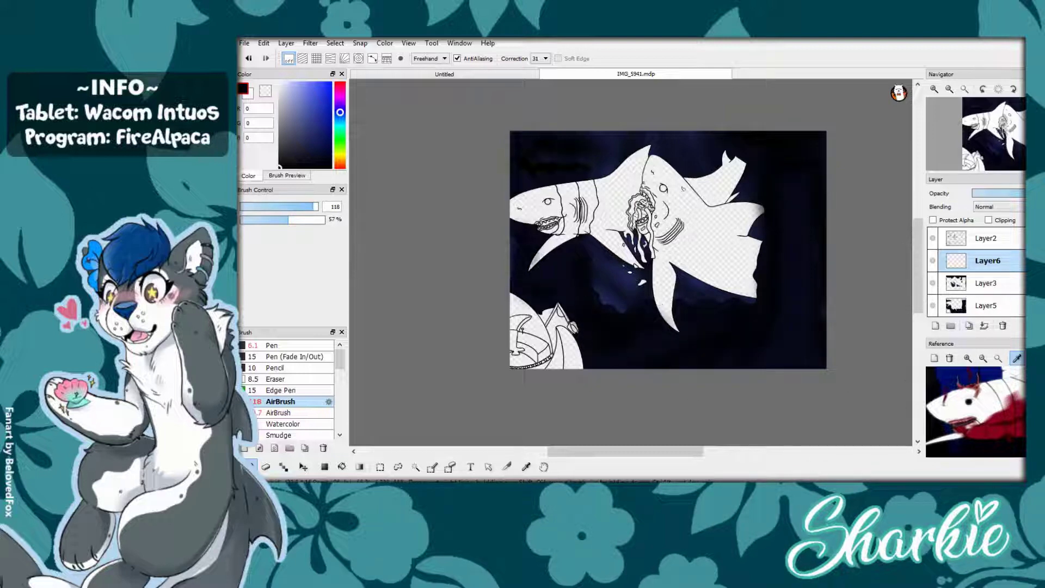
pyautogui.click(1003, 326)
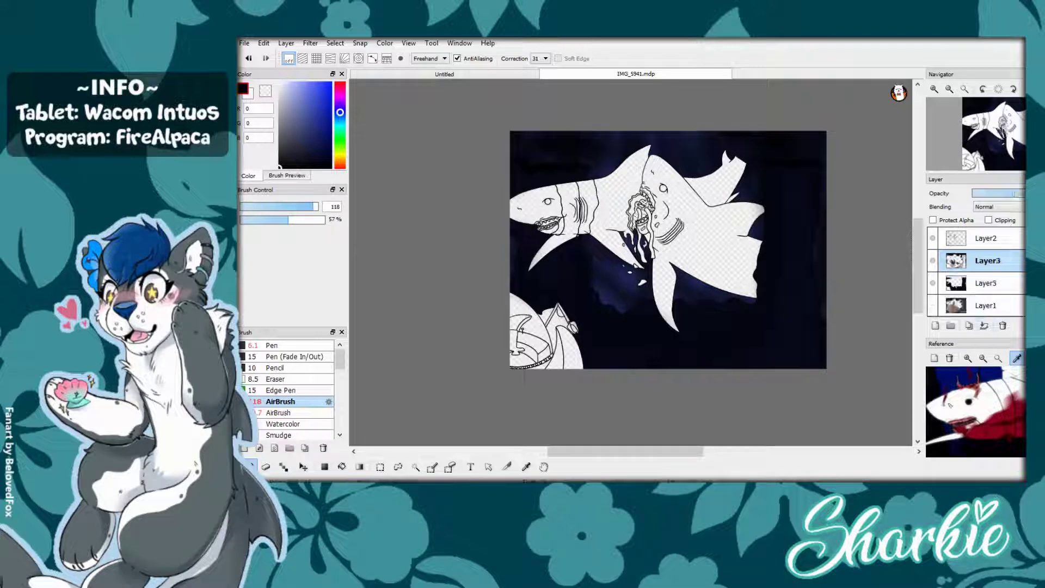
pyautogui.click(986, 283)
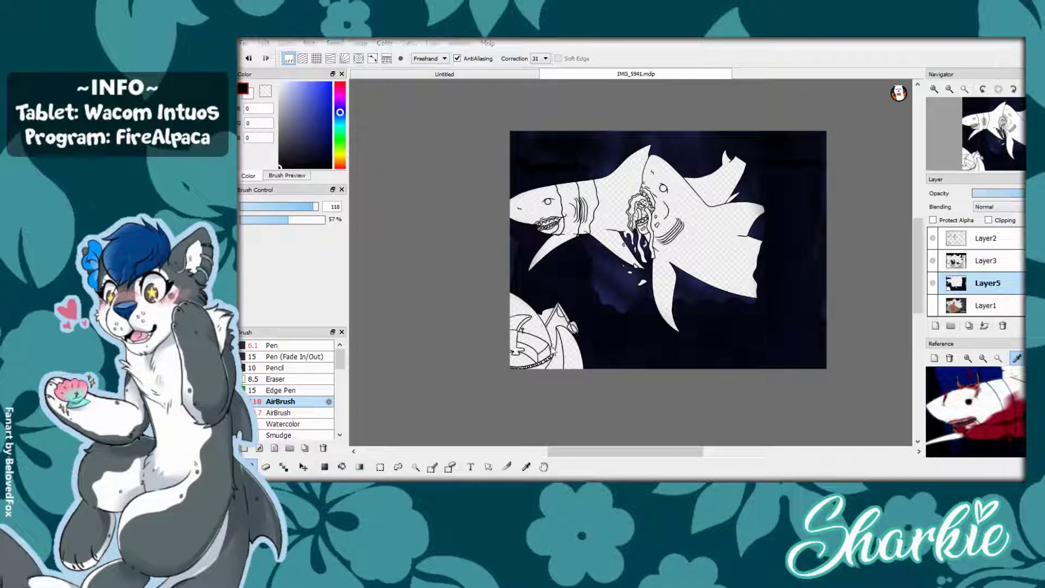
pyautogui.click(986, 261)
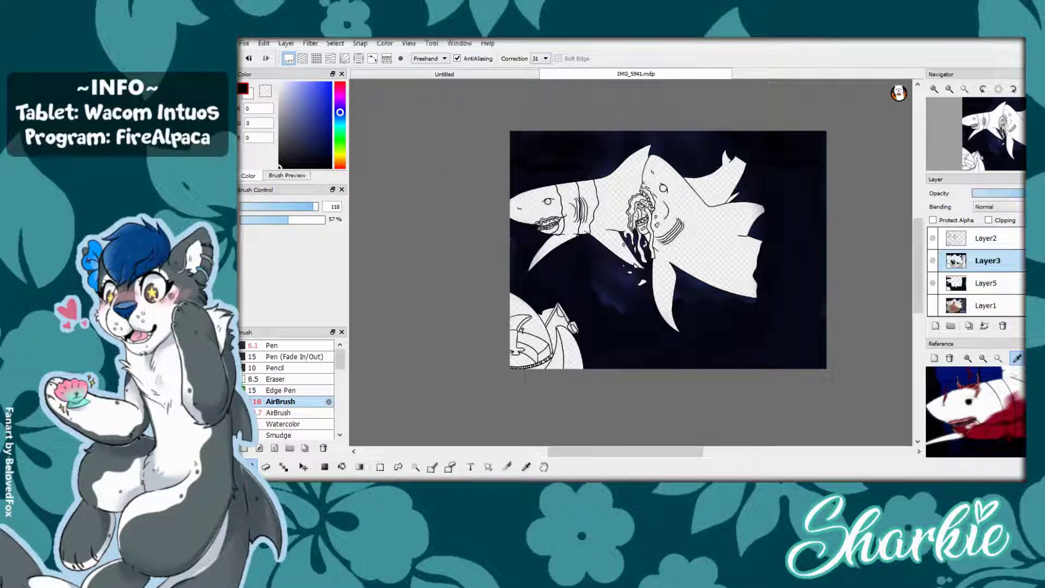
pyautogui.hotkey('ctrl', 'e')
# - Add a reduced-opacity Overlay layer clipped to Layer5 and airbrush faint white highlights at size 17 over the background rocks
pyautogui.click(936, 326)
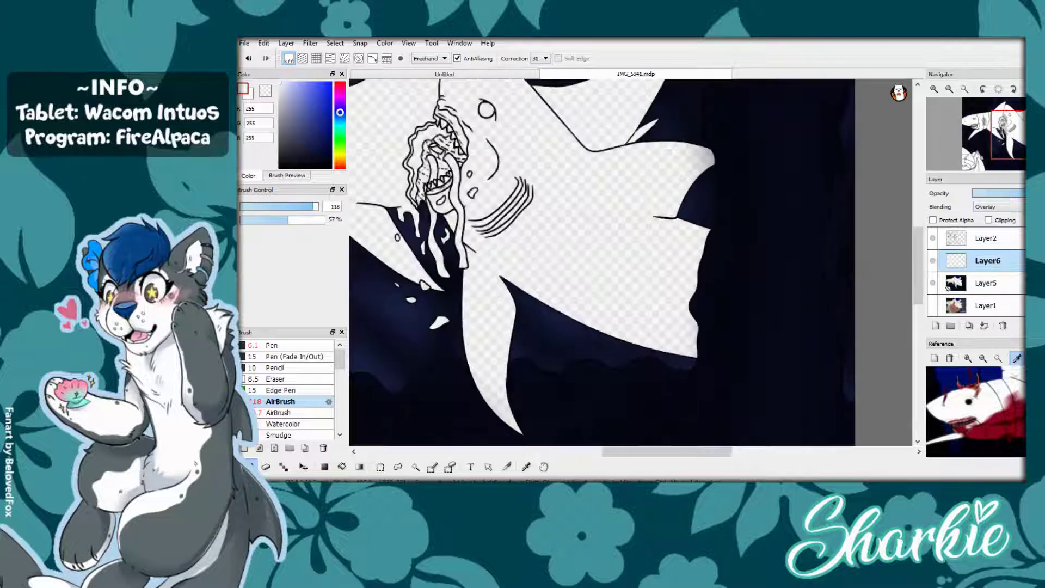
pyautogui.scroll(5, 789, 229)
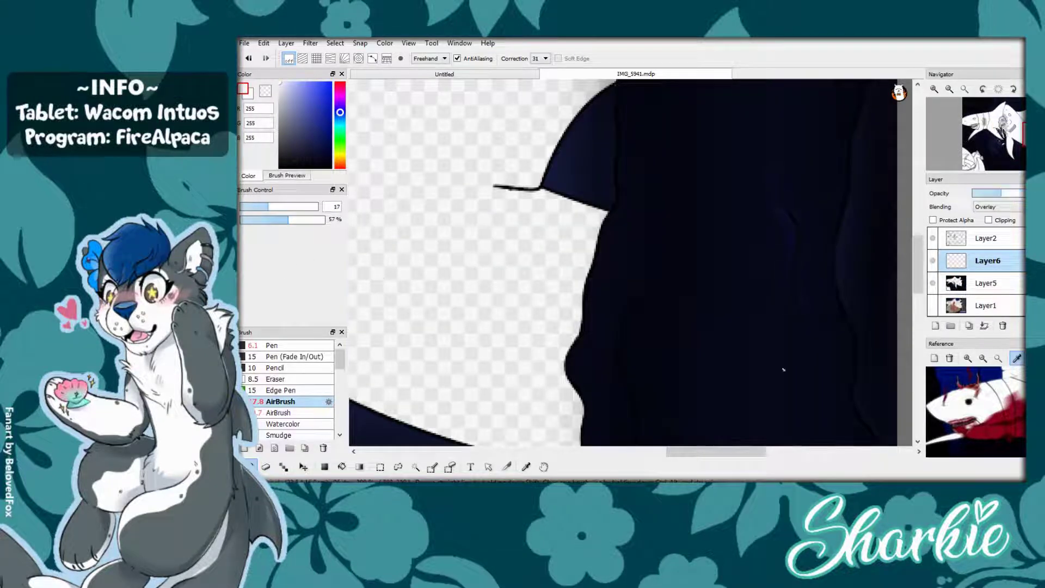
pyautogui.scroll(-3, 781, 300)
pyautogui.scroll(2, 813, 332)
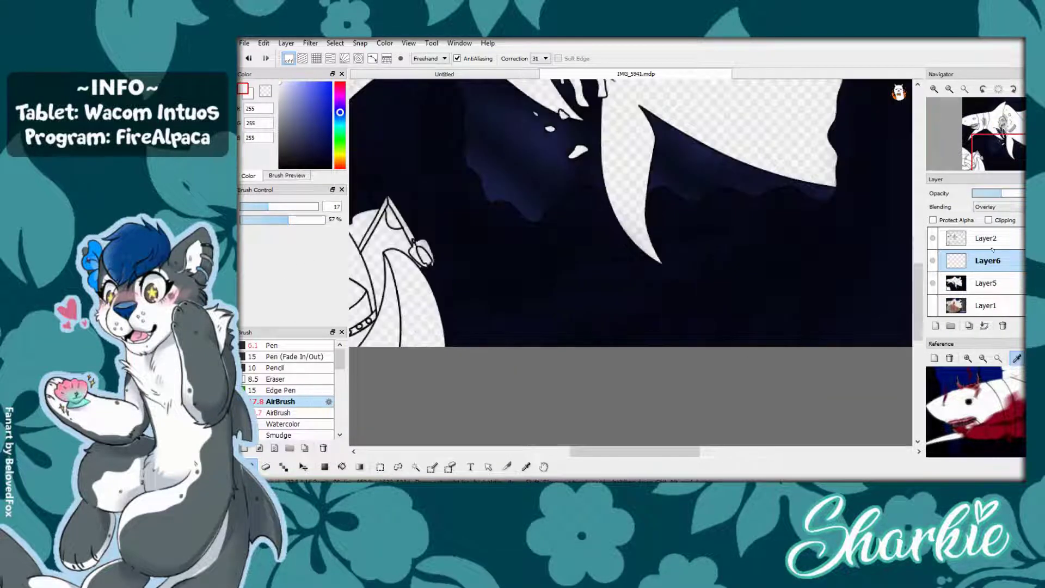
pyautogui.click(988, 219)
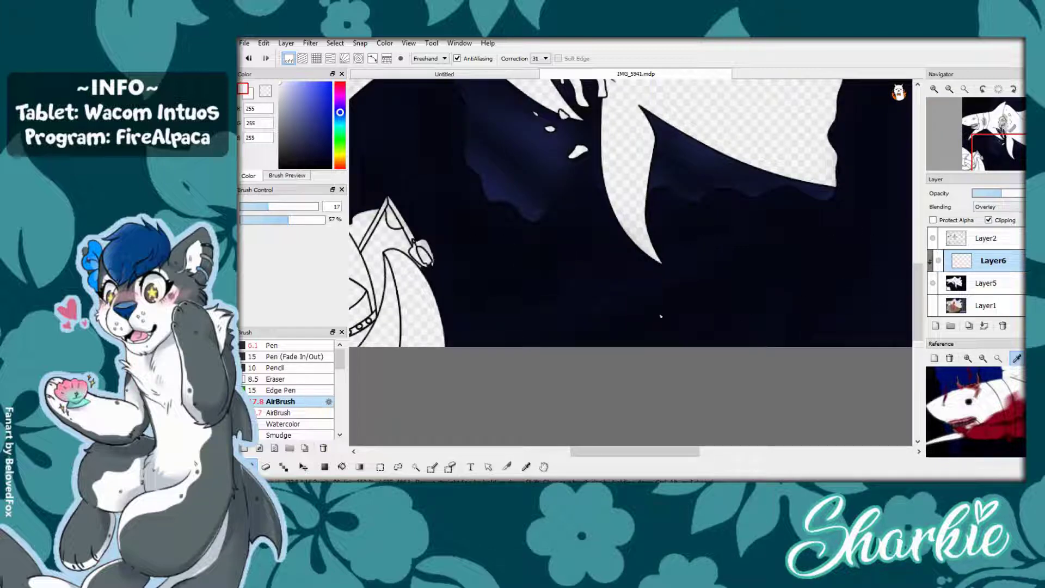
pyautogui.scroll(-2, 553, 388)
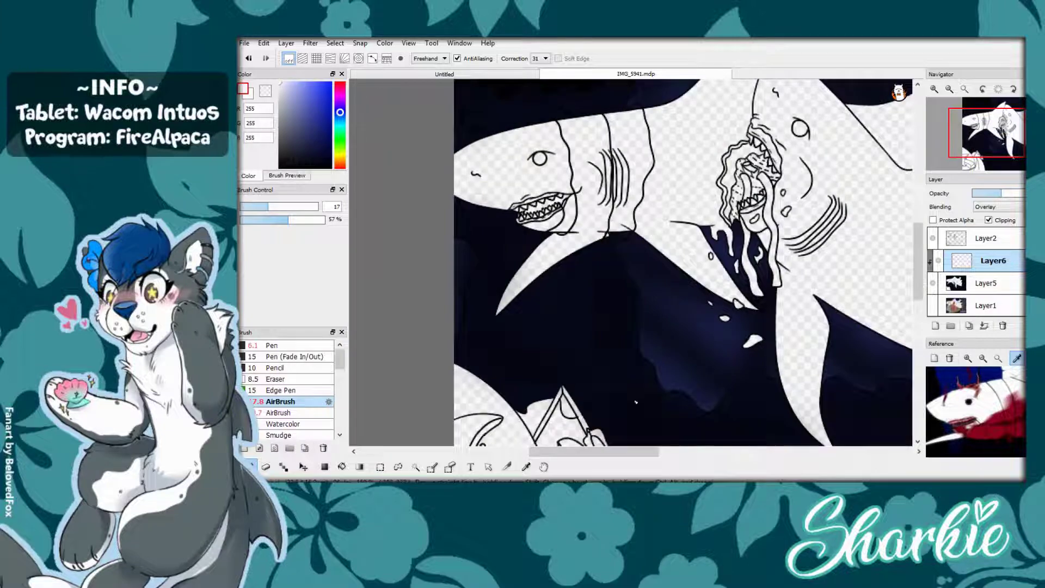
pyautogui.scroll(3, 742, 263)
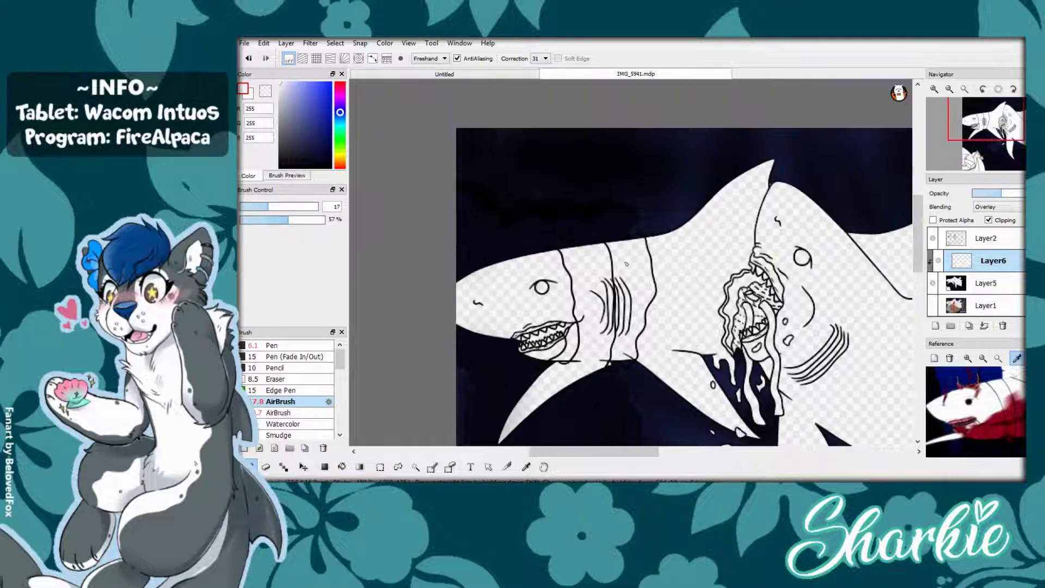
pyautogui.scroll(-2, 744, 245)
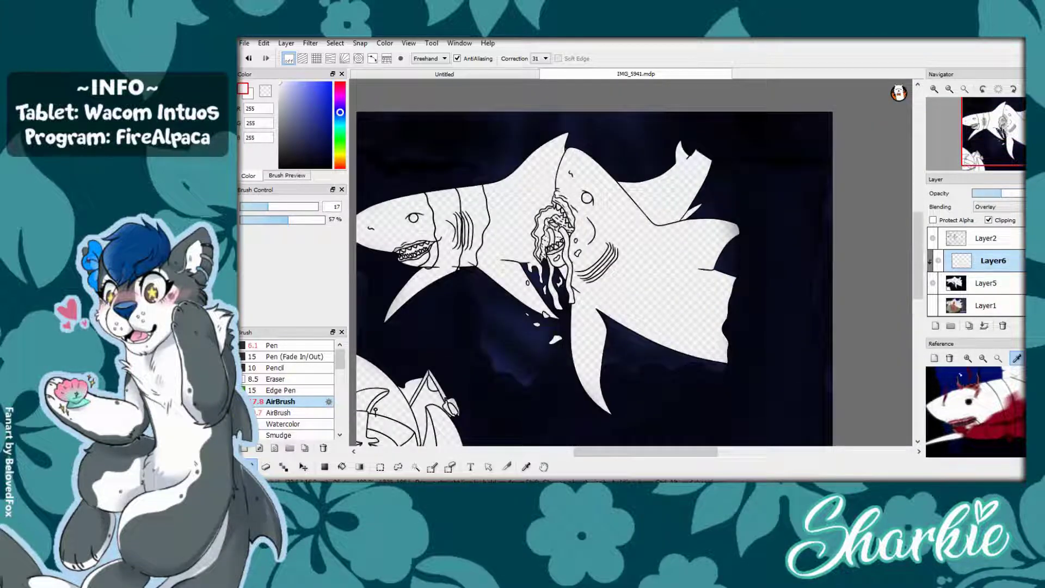
pyautogui.scroll(-2, 791, 260)
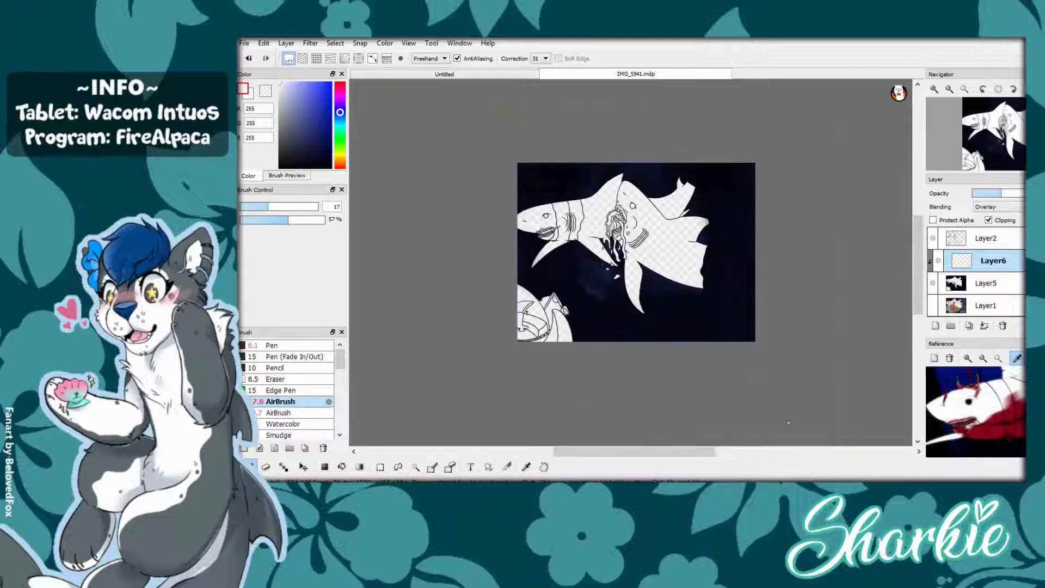
# - Delete the Layer1 sketch and fill a new bottom layer with black
pyautogui.scroll(-2, 791, 260)
pyautogui.moveTo(994, 260); pyautogui.dragTo(986, 289)
pyautogui.click(988, 305)
pyautogui.click(1003, 326)
pyautogui.press('g')
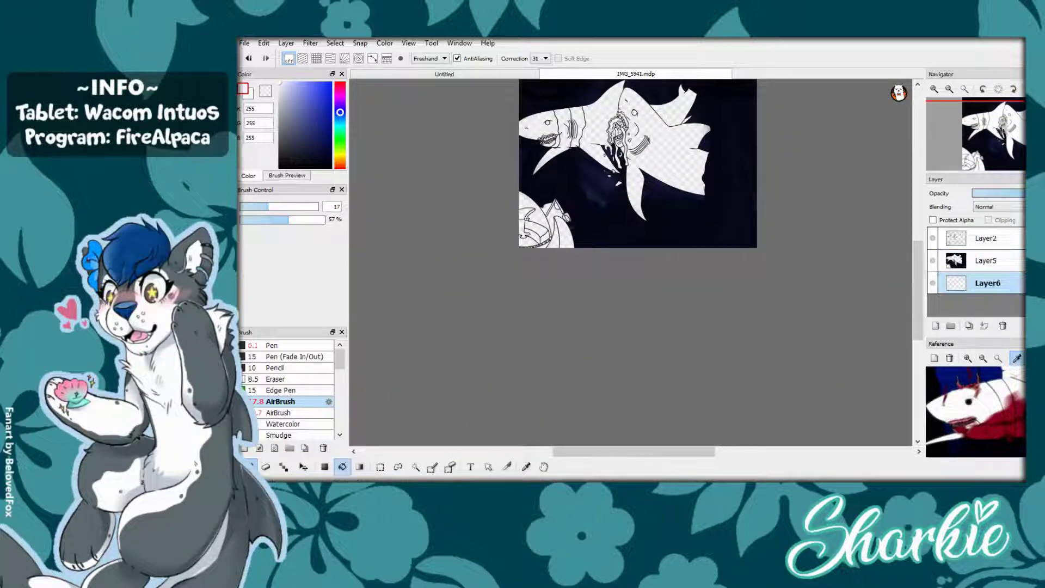
pyautogui.click(751, 168)
pyautogui.scroll(2, 624, 249)
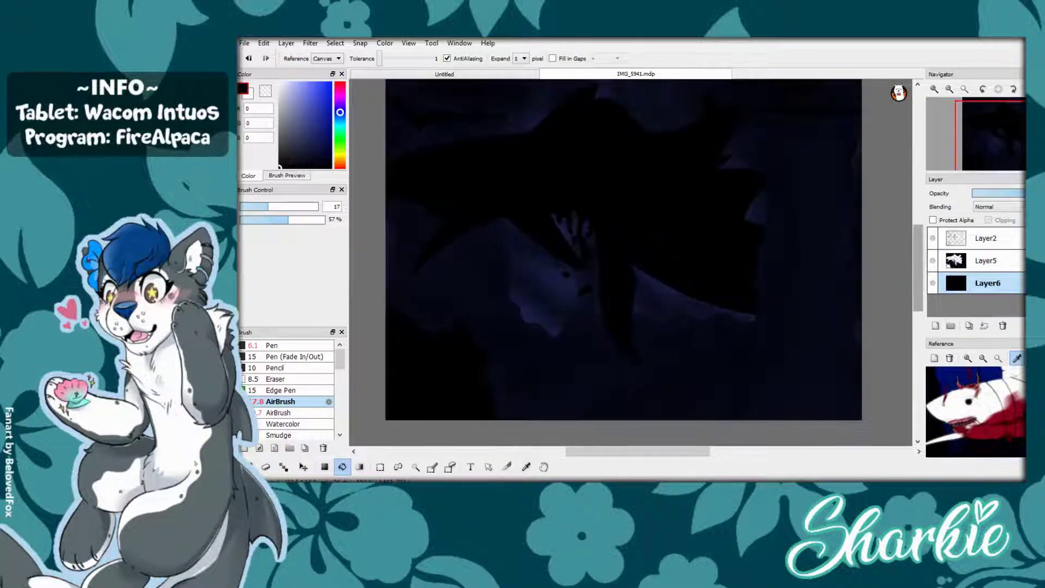
# - Hide the background and black layers and fill both shark bodies with light grey (236, 236, 236) on a new layer above Layer5
pyautogui.click(933, 282)
pyautogui.click(988, 260)
pyautogui.click(935, 326)
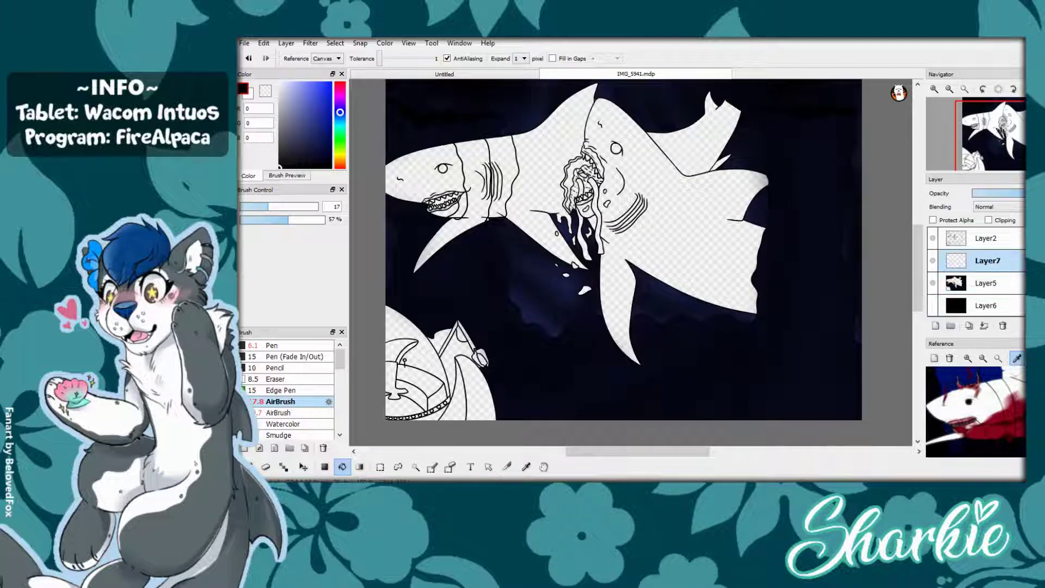
pyautogui.click(933, 282)
pyautogui.click(933, 306)
pyautogui.click(988, 305)
pyautogui.click(988, 260)
pyautogui.click(708, 245)
pyautogui.click(517, 158)
pyautogui.click(425, 179)
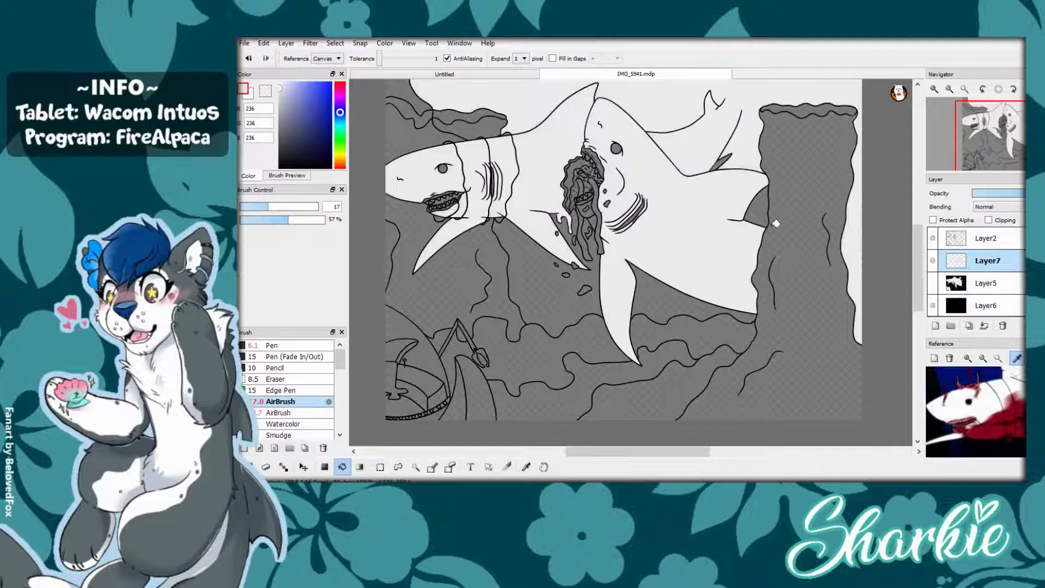
pyautogui.scroll(2, 642, 261)
pyautogui.scroll(-1, 621, 262)
pyautogui.scroll(2, 449, 214)
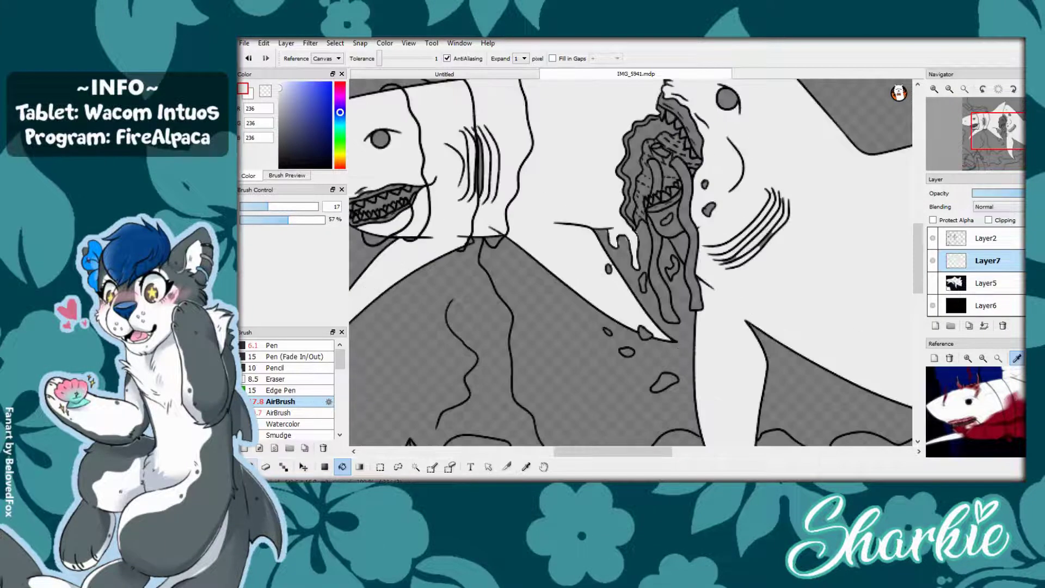
# - Cover the unfilled gaps around the left shark's gills and jaw with the light-grey Pen at size 6.1
pyautogui.press('b')
pyautogui.scroll(1, 598, 327)
pyautogui.scroll(1, 598, 327)
pyautogui.click(272, 345)
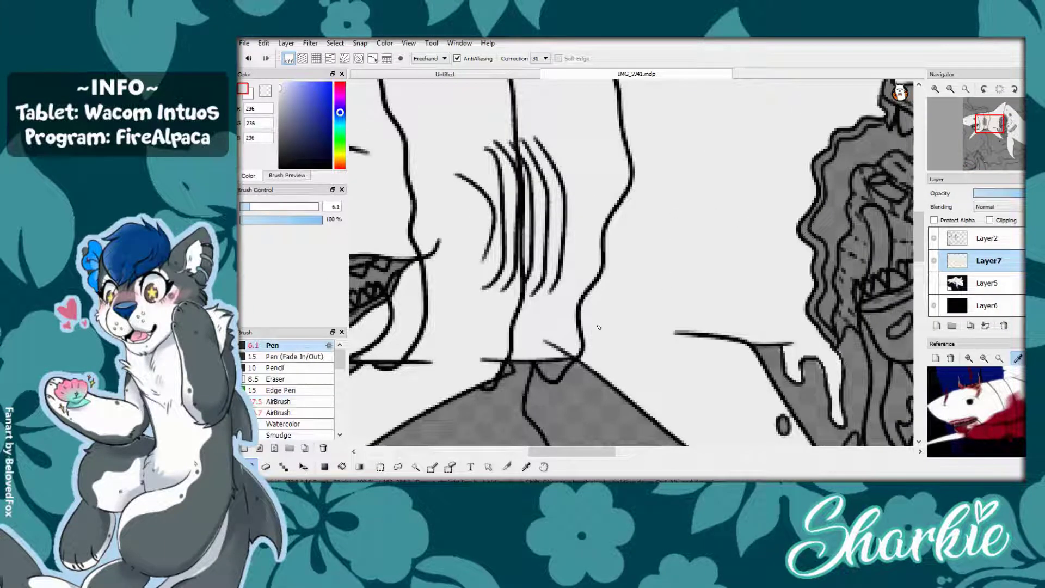
pyautogui.hscroll(-5, 598, 327)
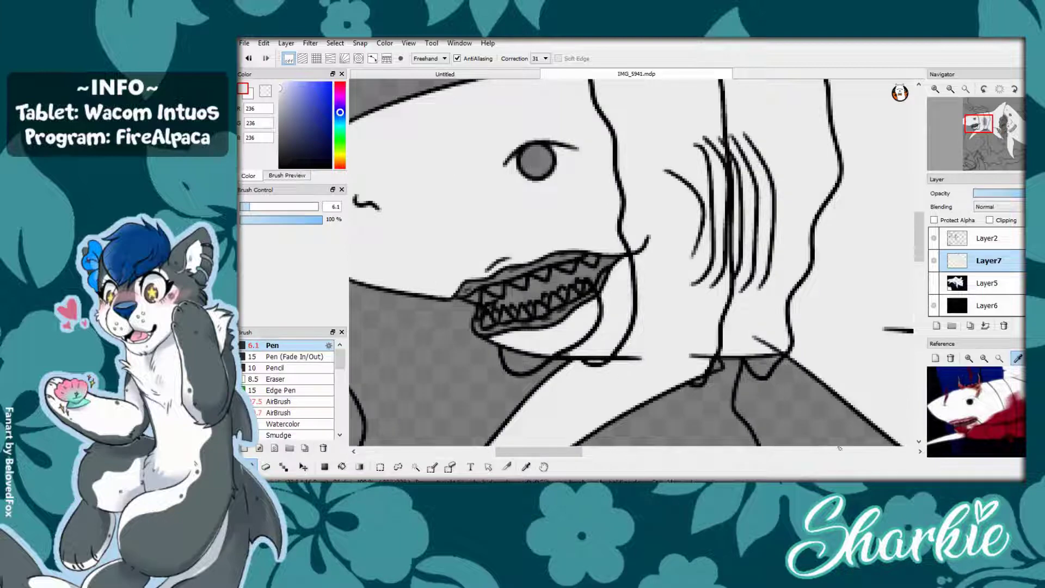
pyautogui.scroll(-1, 640, 338)
pyautogui.hscroll(3, 640, 337)
pyautogui.scroll(1, 640, 337)
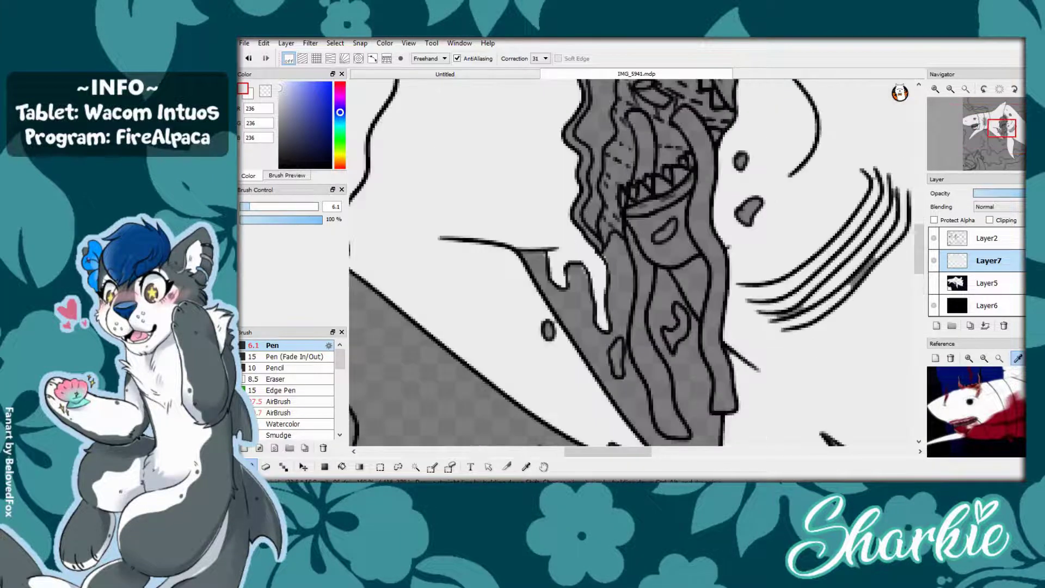
# - Fill the lower jaw inside the wound and the gap just below it with light grey (236, 236, 236)
pyautogui.scroll(1, 639, 338)
pyautogui.press('e')
pyautogui.press('b')
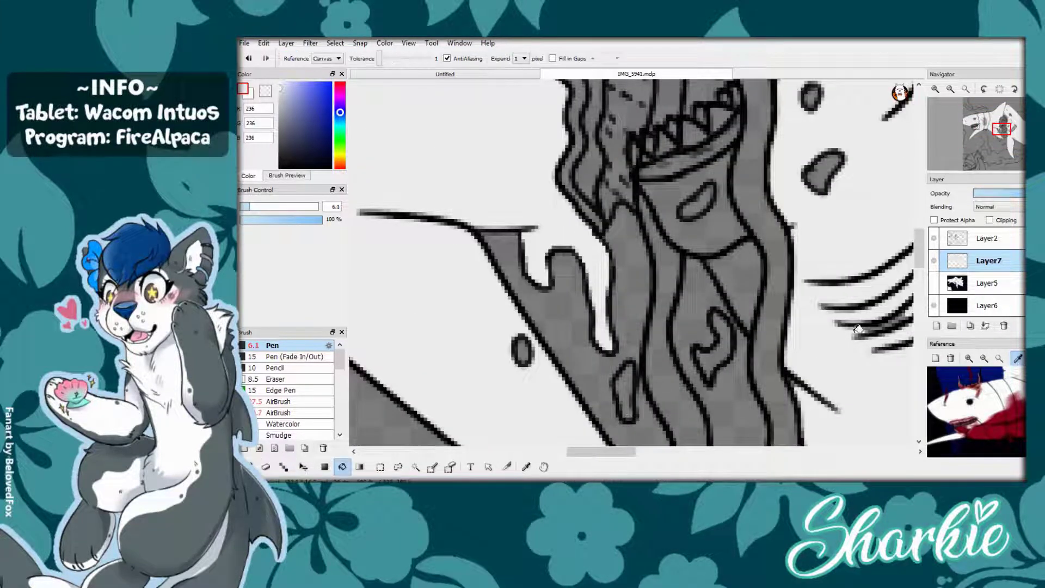
pyautogui.scroll(-3, 786, 348)
pyautogui.scroll(-2, 786, 349)
pyautogui.scroll(2, 786, 349)
pyautogui.scroll(-3, 786, 349)
pyautogui.scroll(4, 785, 349)
pyautogui.scroll(1, 632, 261)
pyautogui.scroll(-3, 632, 261)
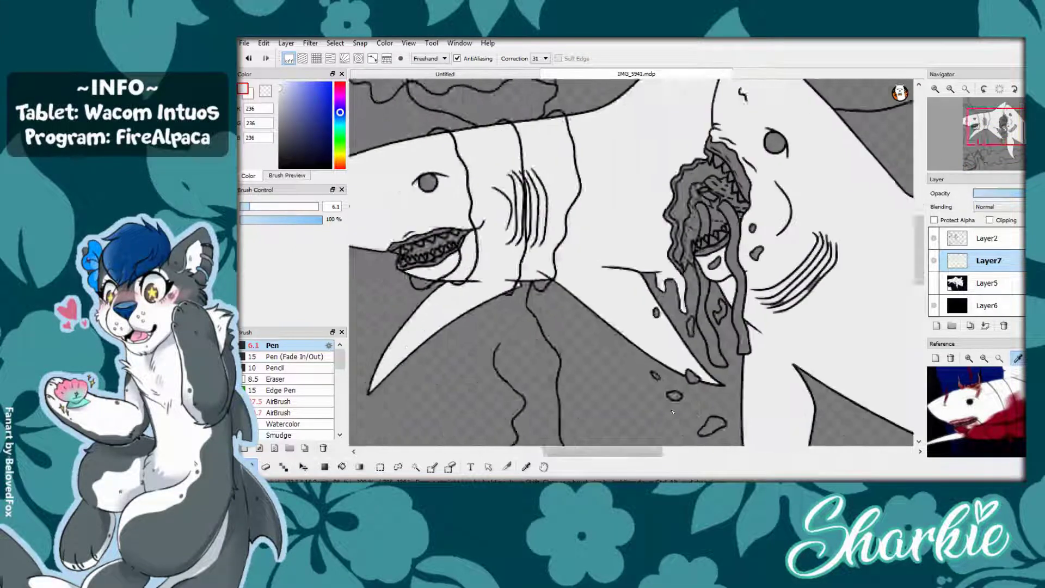
pyautogui.scroll(3, 632, 262)
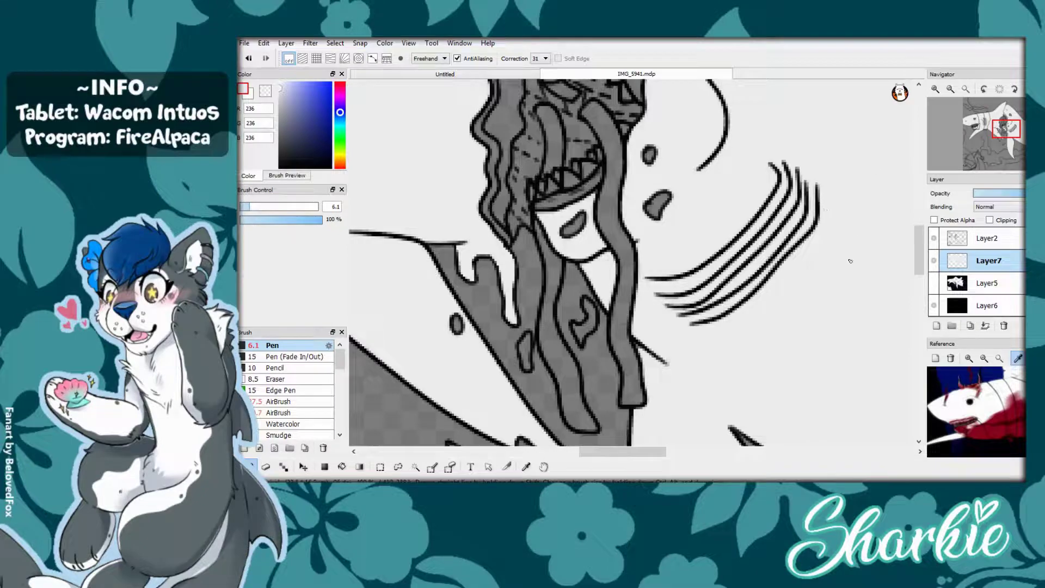
# - Close the open end of the right shark's tail, fill the tail with light grey, and show the background layer Layer5 again
pyautogui.scroll(1, 817, 256)
pyautogui.scroll(-3, 761, 252)
pyautogui.scroll(3, 599, 272)
pyautogui.scroll(-2, 458, 308)
pyautogui.scroll(1, 458, 308)
pyautogui.scroll(-3, 459, 308)
pyautogui.scroll(3, 632, 262)
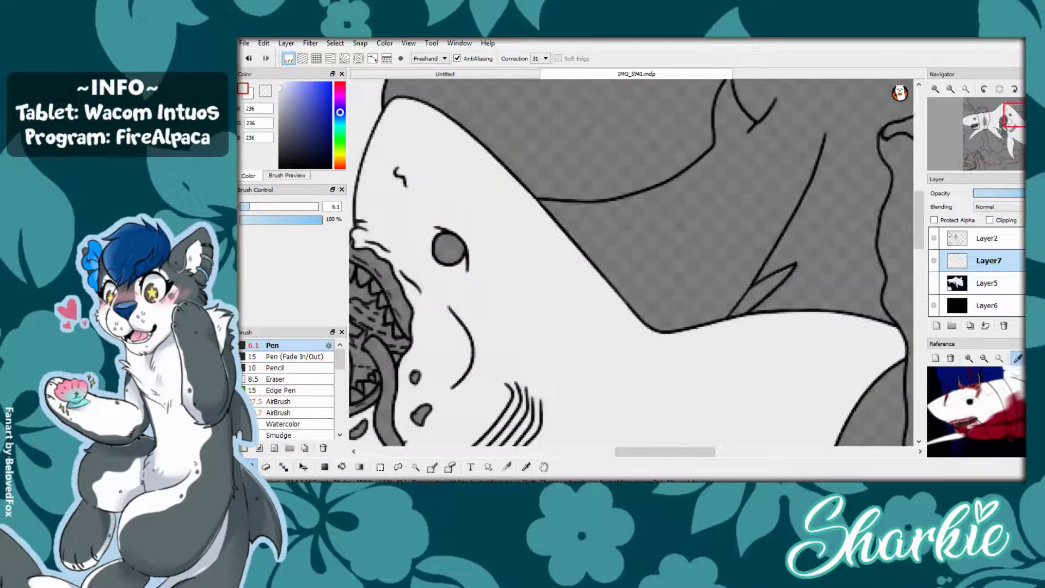
pyautogui.hotkey('ctrl', 'z')
pyautogui.press('e')
pyautogui.scroll(2, 631, 261)
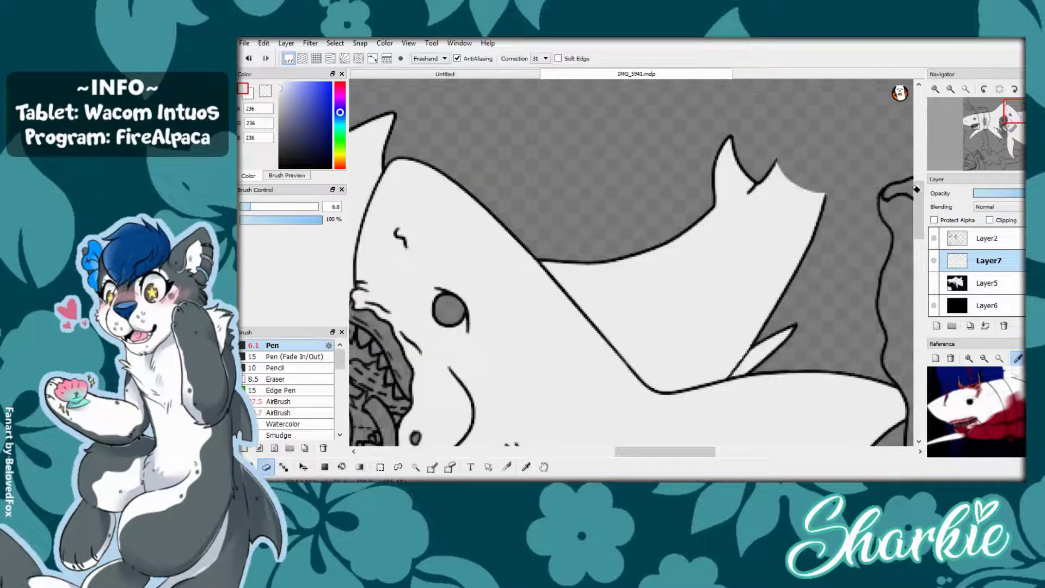
pyautogui.click(934, 283)
pyautogui.scroll(-3, 872, 322)
pyautogui.scroll(2, 872, 321)
# - Try fading the selected tail of the right shark into darkness with a black linear gradient and black airbrushing
pyautogui.press('g')
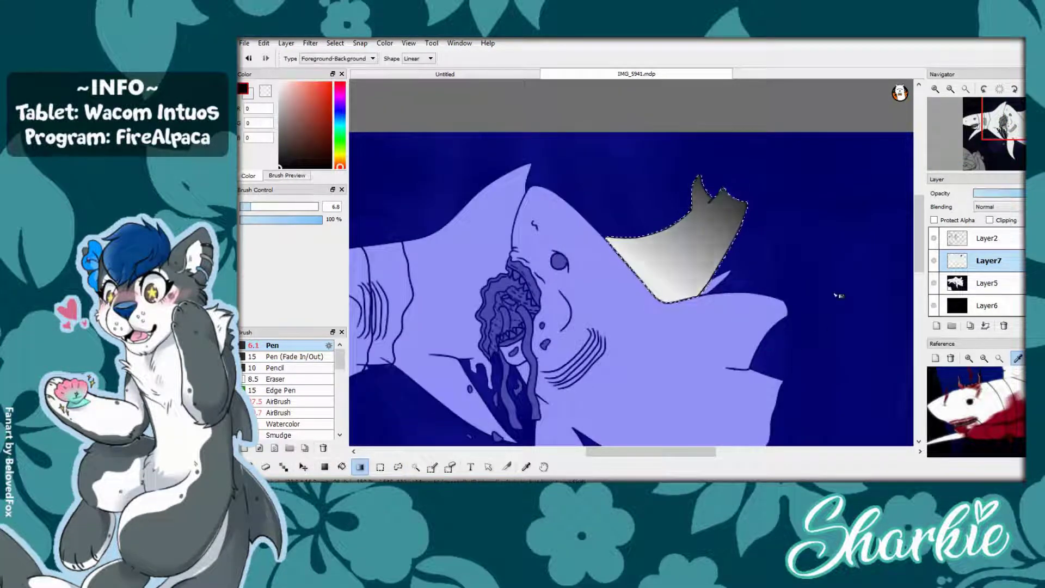
pyautogui.press('Return')
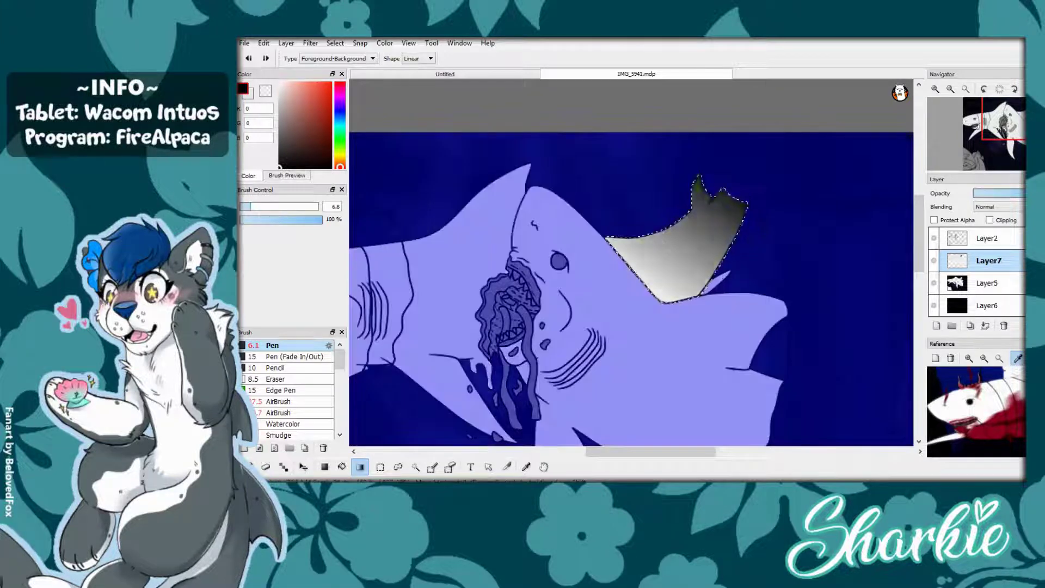
pyautogui.click(280, 401)
pyautogui.moveTo(713, 201); pyautogui.dragTo(741, 215)
pyautogui.moveTo(895, 199)
pyautogui.mouseDown()
pyautogui.moveTo(825, 218)
pyautogui.moveTo(850, 232)
pyautogui.mouseUp()
pyautogui.hotkey('ctrl', 'd')
pyautogui.press('e')
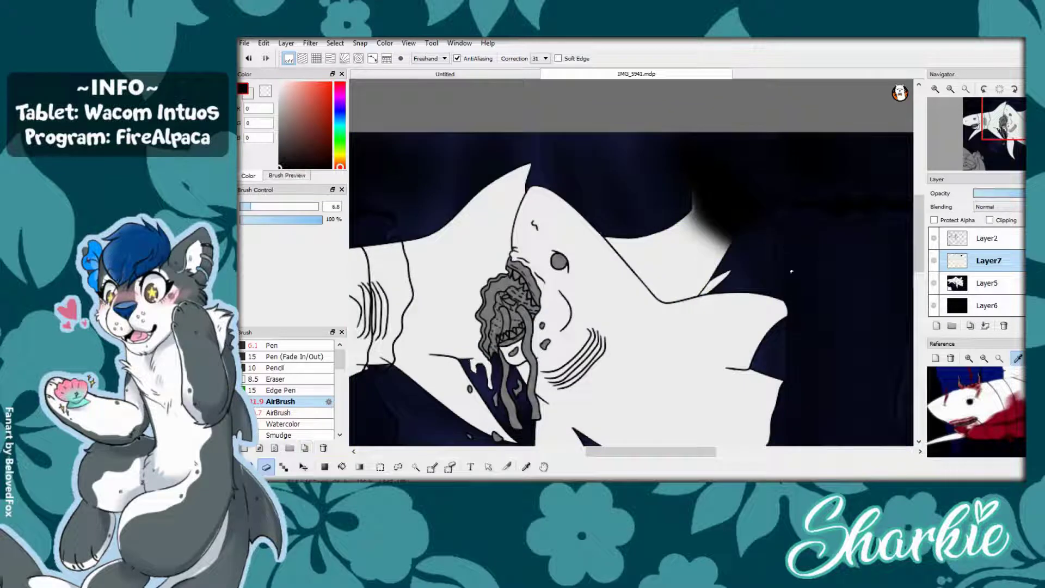
pyautogui.hotkey('ctrl', 'z')
pyautogui.hotkey('ctrl', 'z')
pyautogui.hotkey('ctrl', 'z')
pyautogui.hotkey('ctrl', 'z')
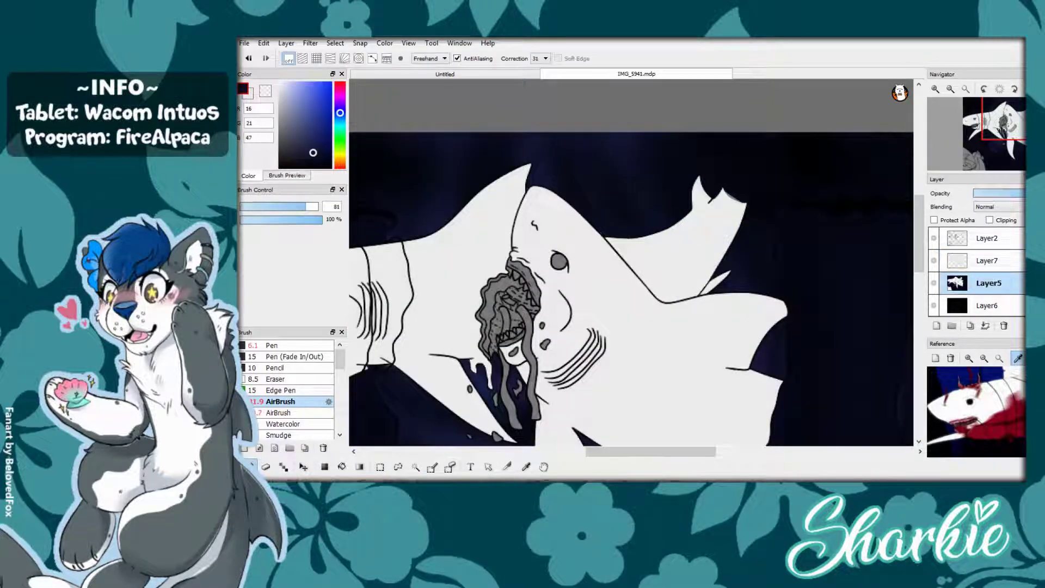
# - Try erasing the grey fill from the right shark's tail tip at size 39 and add a layer above Layer5
pyautogui.press('w')
pyautogui.press('b')
pyautogui.scroll(2, 793, 204)
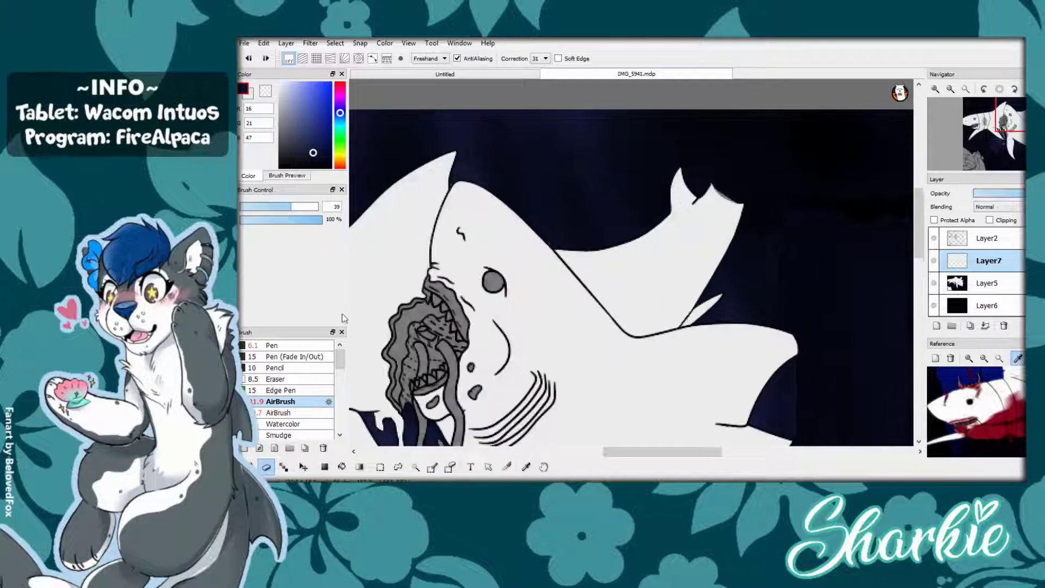
pyautogui.moveTo(707, 196); pyautogui.dragTo(702, 234)
pyautogui.press('b')
pyautogui.hotkey('ctrl', 'shift', 'n')
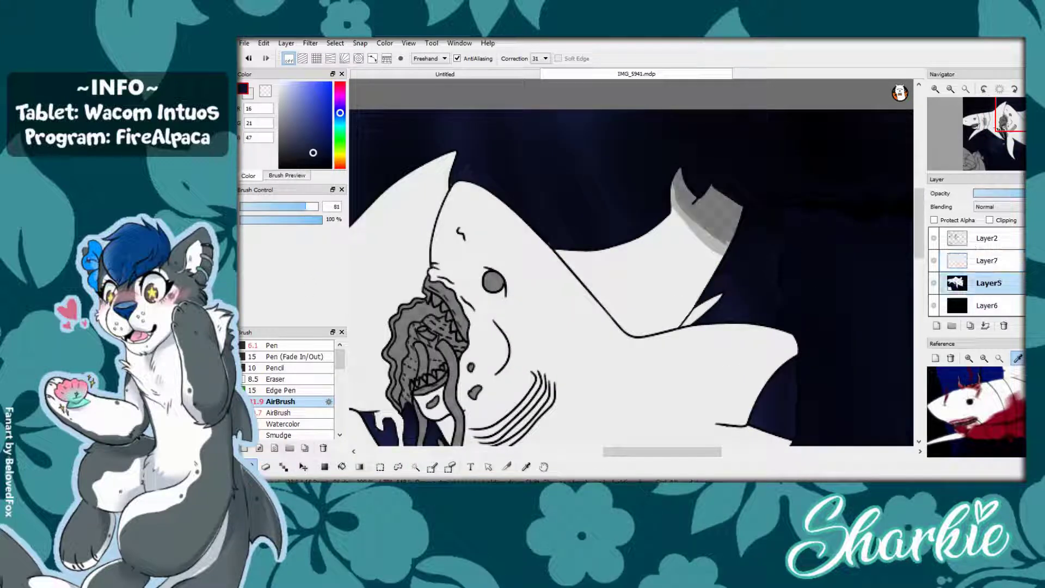
# - Try airbrushing sampled near-black navy over the tip of the right shark's tail to blend it into the water
pyautogui.moveTo(708, 185); pyautogui.dragTo(752, 245)
pyautogui.keyDown('alt'); pyautogui.click(784, 237); pyautogui.keyUp('alt')
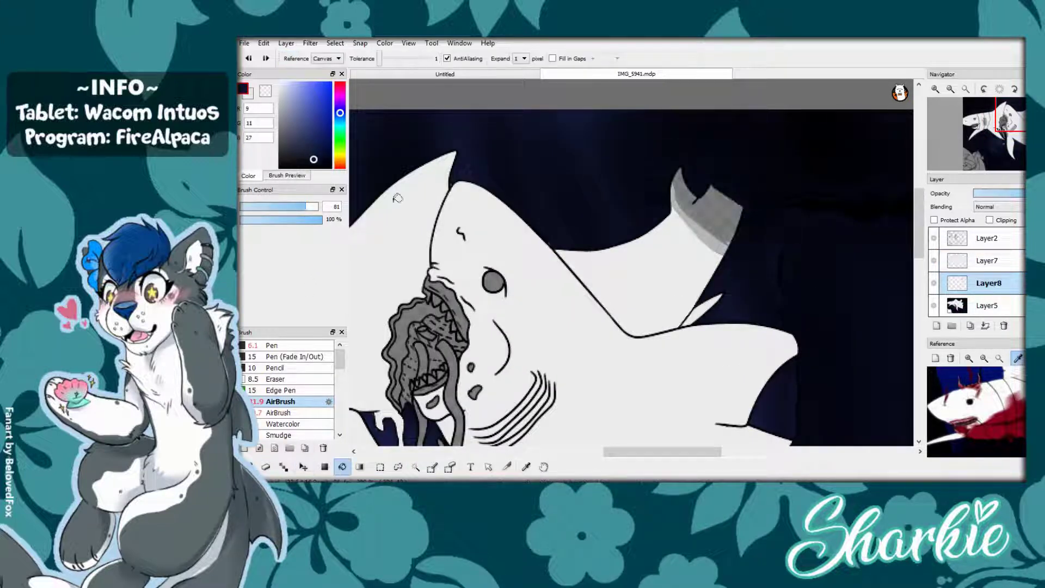
pyautogui.moveTo(681, 174); pyautogui.dragTo(740, 239)
pyautogui.hotkey('ctrl', 'z')
pyautogui.keyDown('alt'); pyautogui.click(773, 234); pyautogui.keyUp('alt')
pyautogui.moveTo(676, 185)
pyautogui.mouseDown()
pyautogui.moveTo(694, 223)
pyautogui.moveTo(732, 250)
pyautogui.mouseUp()
pyautogui.moveTo(664, 188)
pyautogui.mouseDown()
pyautogui.moveTo(708, 240)
pyautogui.moveTo(685, 327)
pyautogui.mouseUp()
pyautogui.keyDown('alt'); pyautogui.click(684, 325); pyautogui.keyUp('alt')
# - Undo the airbrushed fade over the right shark's tail
pyautogui.hotkey('ctrl', 'z')
pyautogui.hotkey('ctrl', 'z')
pyautogui.hotkey('ctrl', 'y')
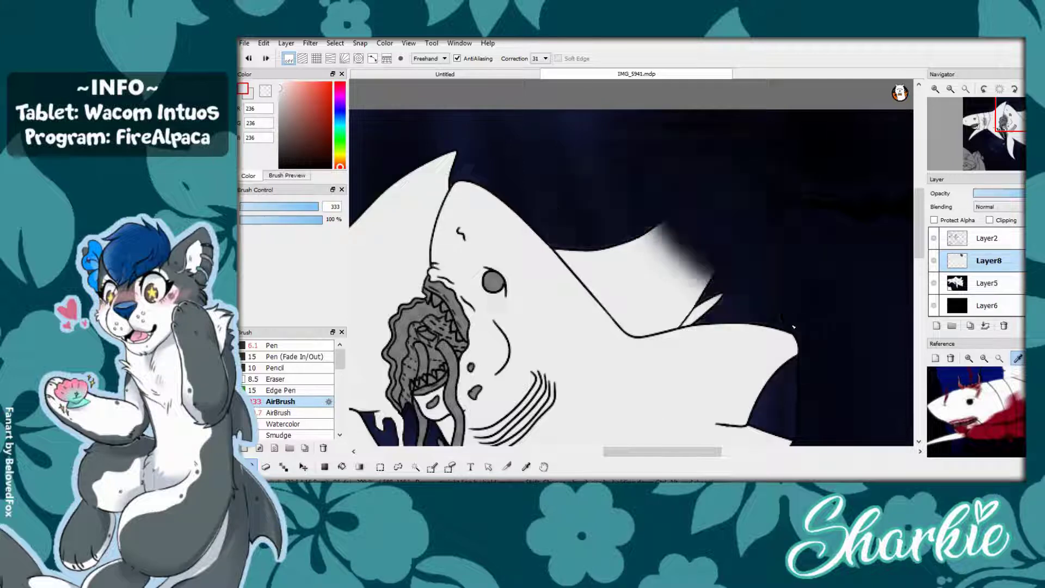
pyautogui.scroll(-3, 584, 357)
pyautogui.hotkey('ctrl', 'z')
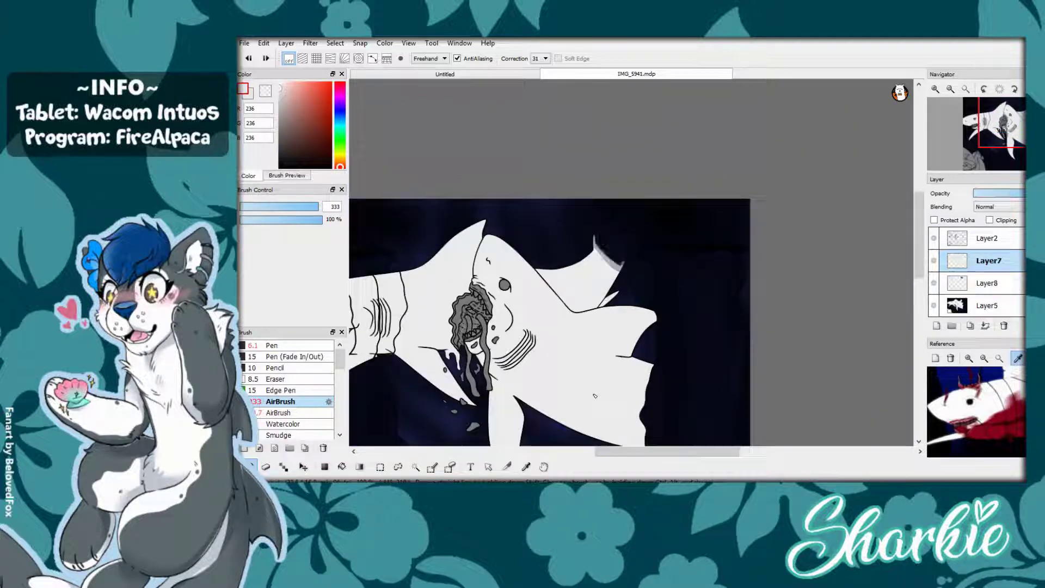
pyautogui.hotkey('ctrl', 'z')
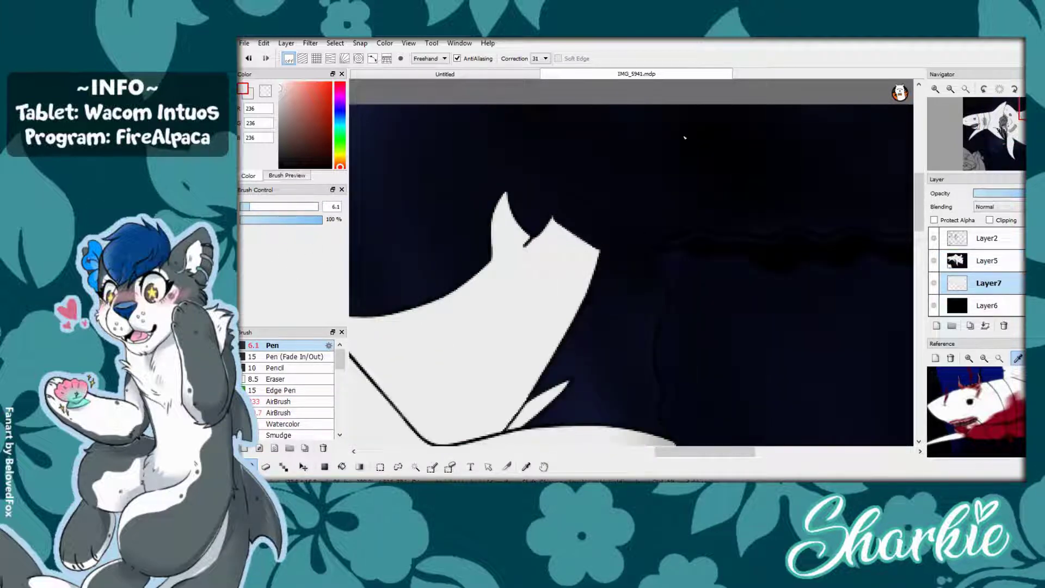
# - Try airbrushing sampled near-black navy over the right shark's tail on a new layer, and undo the strokes
pyautogui.press('i')
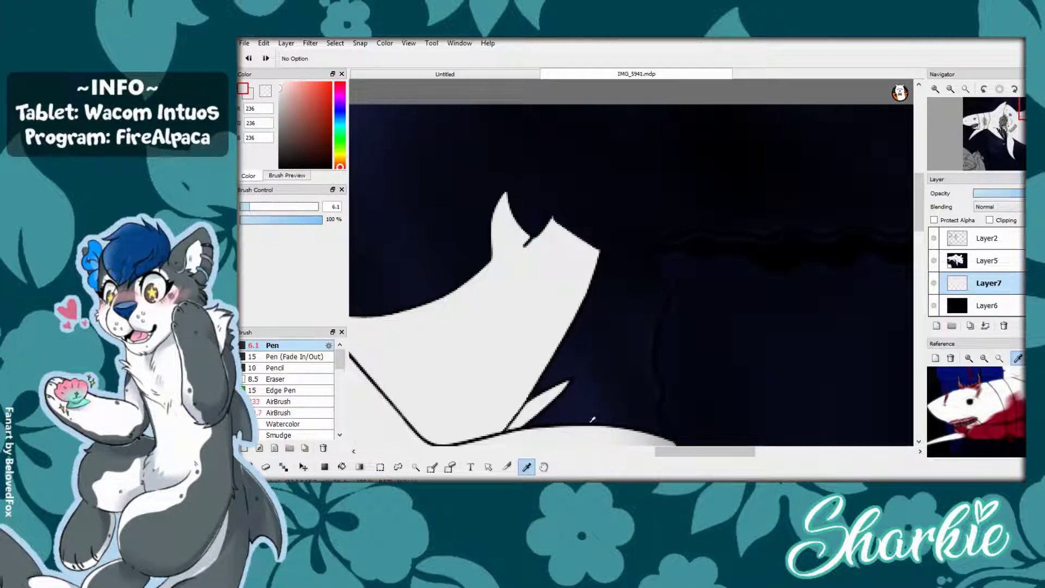
pyautogui.click(975, 261)
pyautogui.press('b')
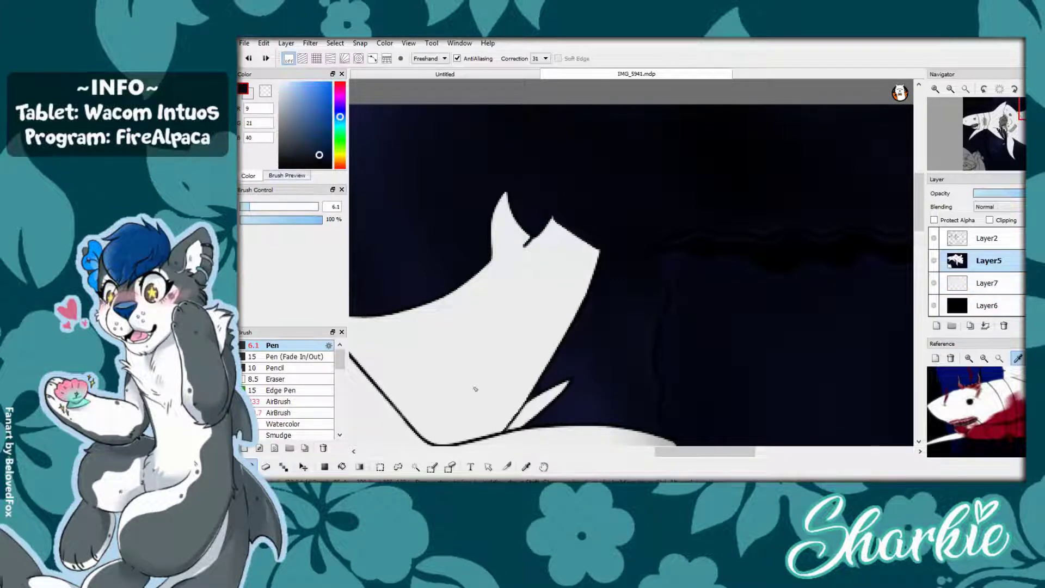
pyautogui.press('a')
pyautogui.hotkey('ctrl', 'shift', 'n')
pyautogui.moveTo(755, 287)
pyautogui.mouseDown()
pyautogui.moveTo(675, 305)
pyautogui.moveTo(700, 310)
pyautogui.moveTo(686, 410)
pyautogui.moveTo(678, 402)
pyautogui.mouseUp()
pyautogui.click(282, 167)
pyautogui.hotkey('ctrl', 'z')
pyautogui.hotkey('ctrl', 'z')
# - Try airbrushing black at size 64 over the right shark's tail tip on Layer2, and undo it
pyautogui.scroll(-3, 682, 399)
pyautogui.click(987, 238)
pyautogui.press('e')
pyautogui.scroll(3, 658, 310)
pyautogui.scroll(-3, 658, 310)
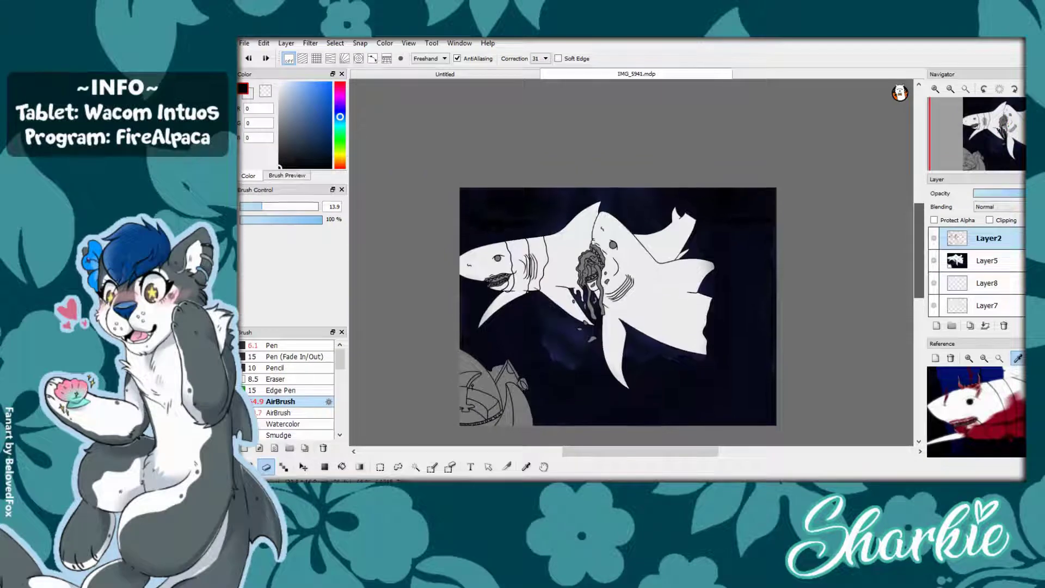
pyautogui.scroll(5, 810, 273)
pyautogui.press('b')
pyautogui.moveTo(708, 239); pyautogui.dragTo(648, 217)
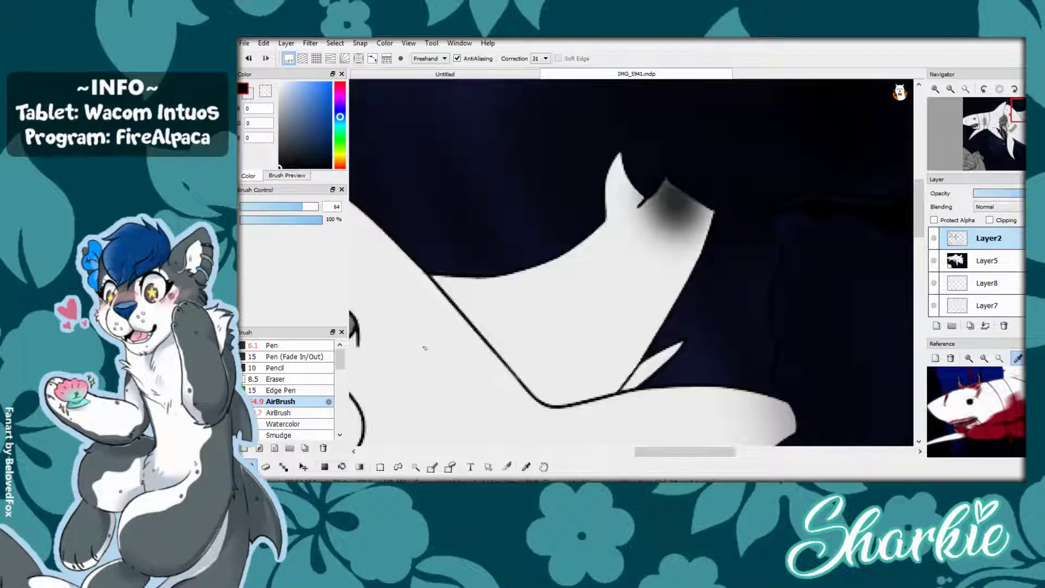
pyautogui.hotkey('ctrl', 'z')
# - Hide Layer5, pen the missing outline of the right shark's tail flukes on Layer2, and clean its edges with a 7.5 eraser
pyautogui.click(271, 345)
pyautogui.scroll(2, 632, 262)
pyautogui.click(934, 261)
pyautogui.moveTo(674, 146); pyautogui.dragTo(670, 257)
pyautogui.hotkey('ctrl', 'z')
pyautogui.moveTo(735, 145)
pyautogui.mouseDown()
pyautogui.moveTo(871, 224)
pyautogui.moveTo(711, 292)
pyautogui.mouseUp()
pyautogui.press('e')
pyautogui.scroll(1, 752, 289)
pyautogui.moveTo(262, 207); pyautogui.dragTo(252, 206)
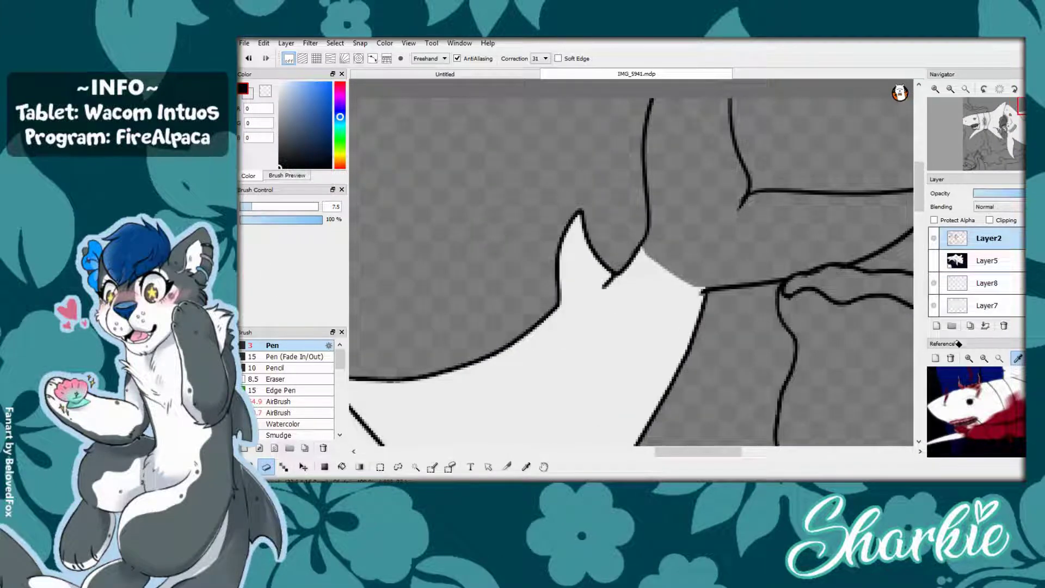
# - Fill the right shark's redrawn tail flukes with light grey (236, 236, 236) on Layer7
pyautogui.click(342, 467)
pyautogui.click(988, 283)
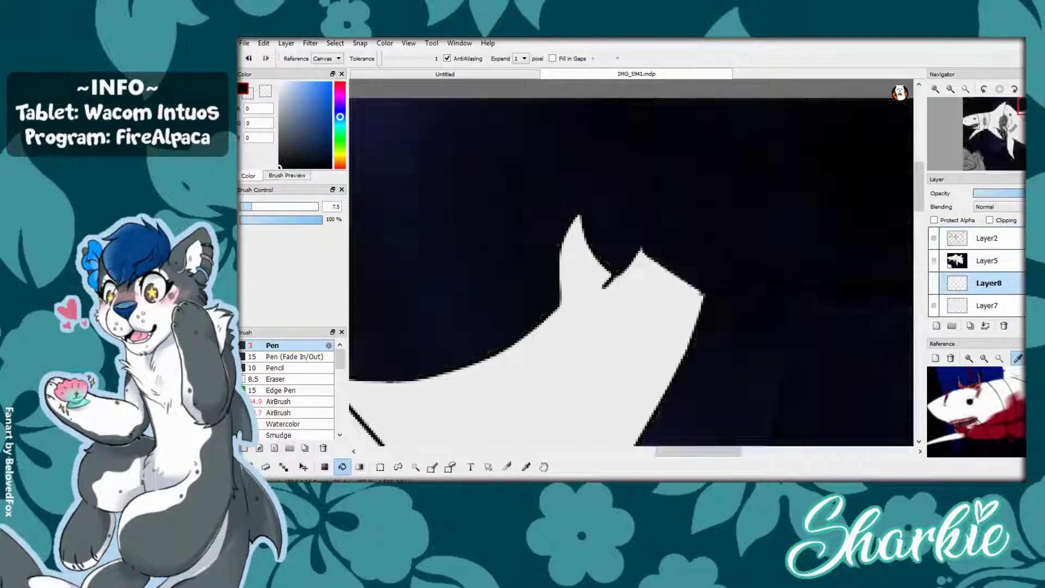
pyautogui.click(988, 305)
pyautogui.scroll(-4, 766, 296)
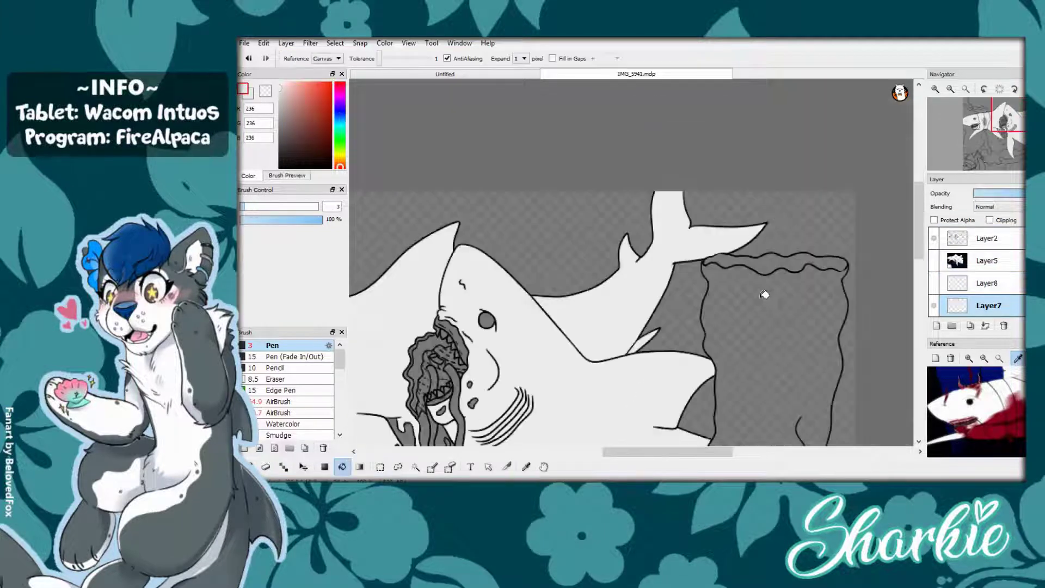
pyautogui.scroll(4, 871, 357)
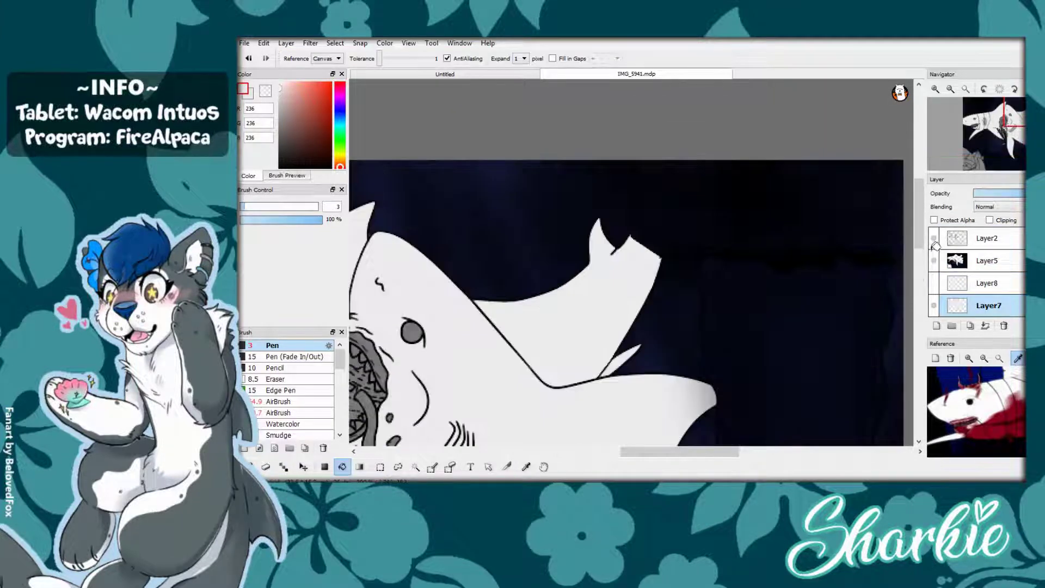
# - Move Layer2 beneath Layer5 and delete the leftover Layer8
pyautogui.click(934, 260)
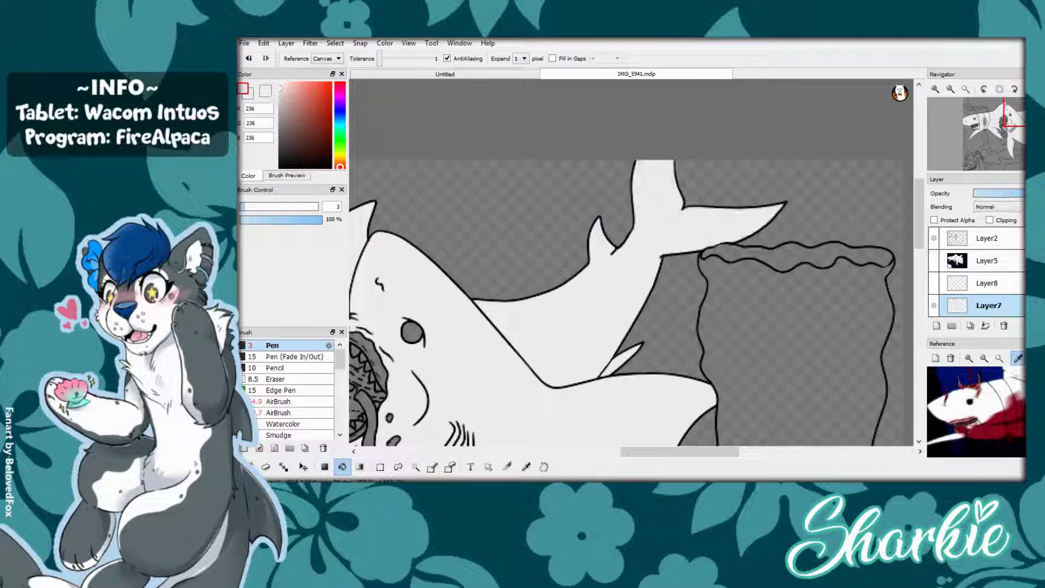
pyautogui.moveTo(986, 238); pyautogui.dragTo(987, 294)
pyautogui.scroll(-3, 632, 261)
pyautogui.click(1004, 325)
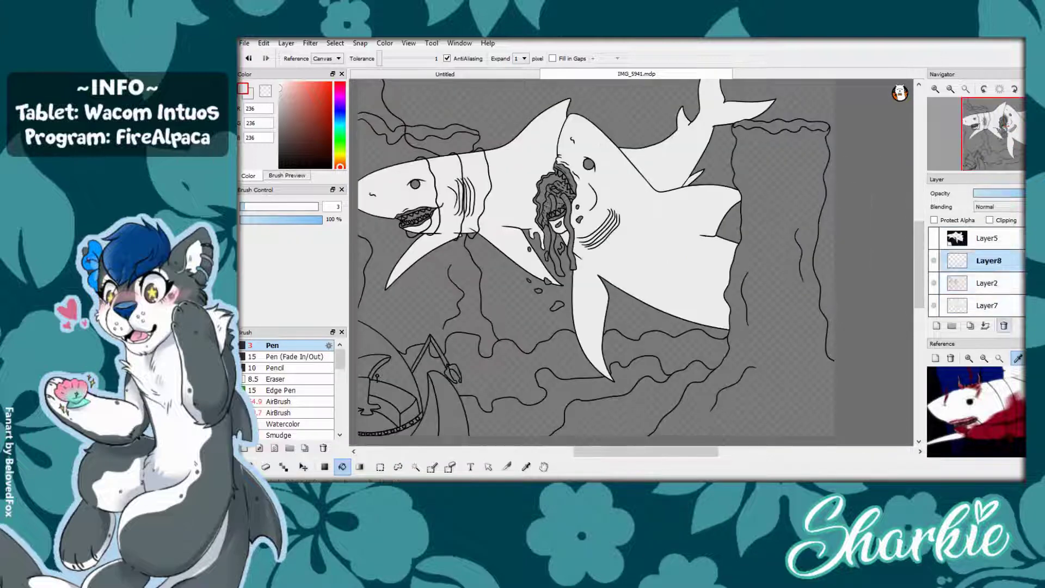
pyautogui.click(988, 238)
pyautogui.click(987, 283)
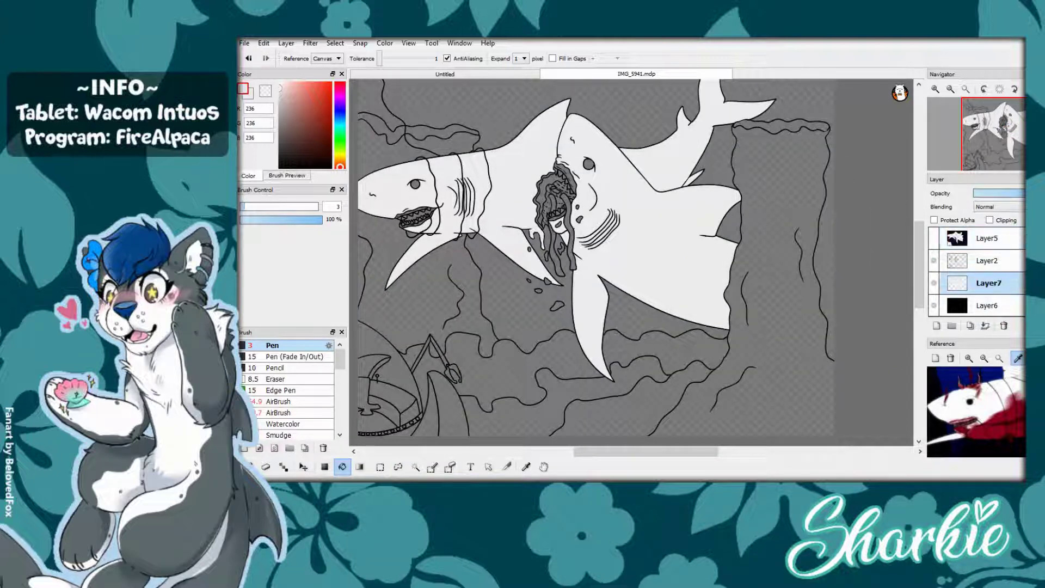
pyautogui.scroll(2, 596, 263)
pyautogui.click(934, 238)
pyautogui.click(988, 237)
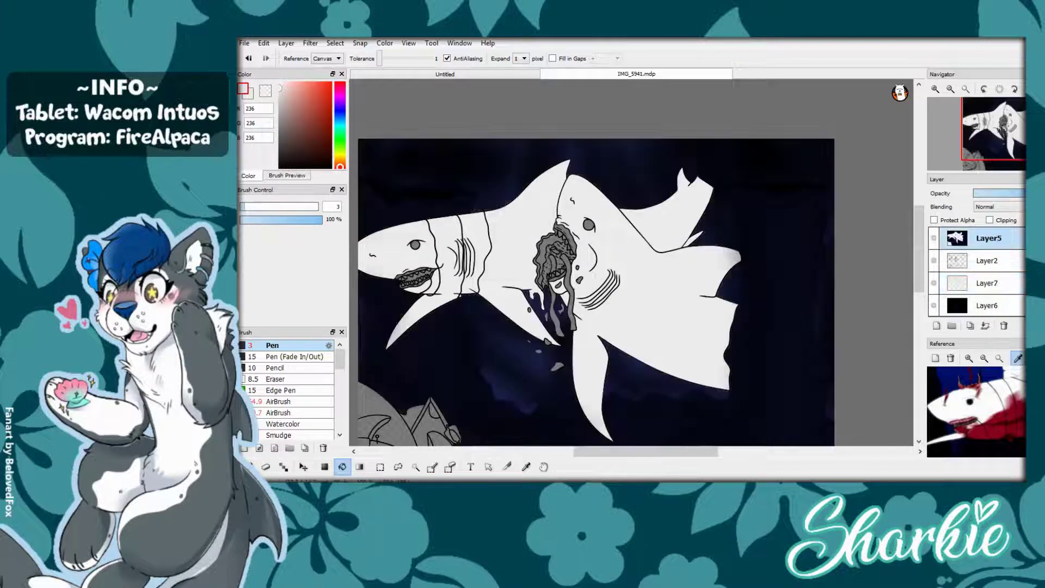
# - Outline the rest of the right shark beyond the rock column on Layer2 and fill it with light grey on Layer7
pyautogui.press('b')
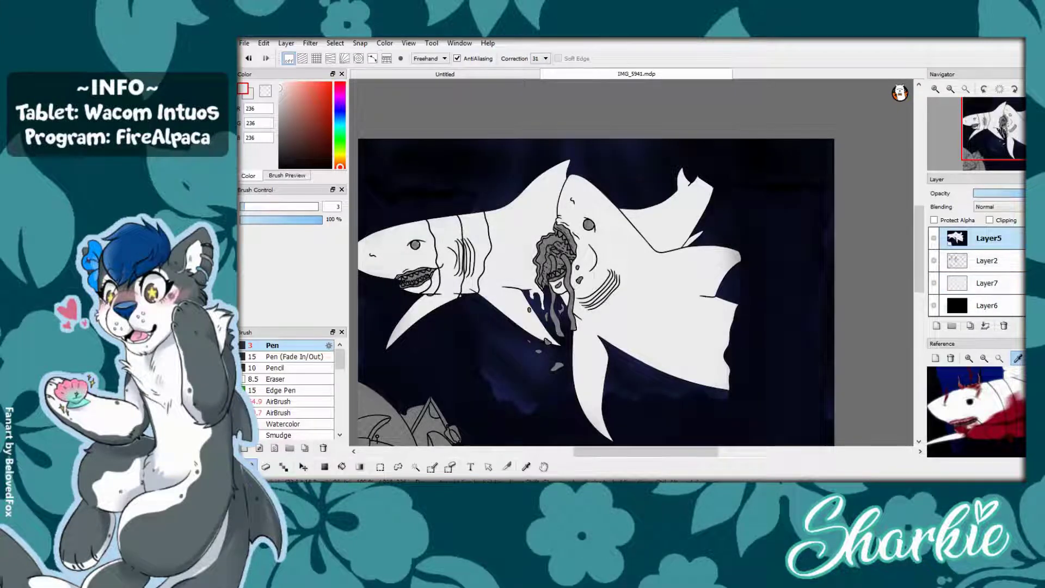
pyautogui.click(988, 260)
pyautogui.hotkey('ctrl', '+')
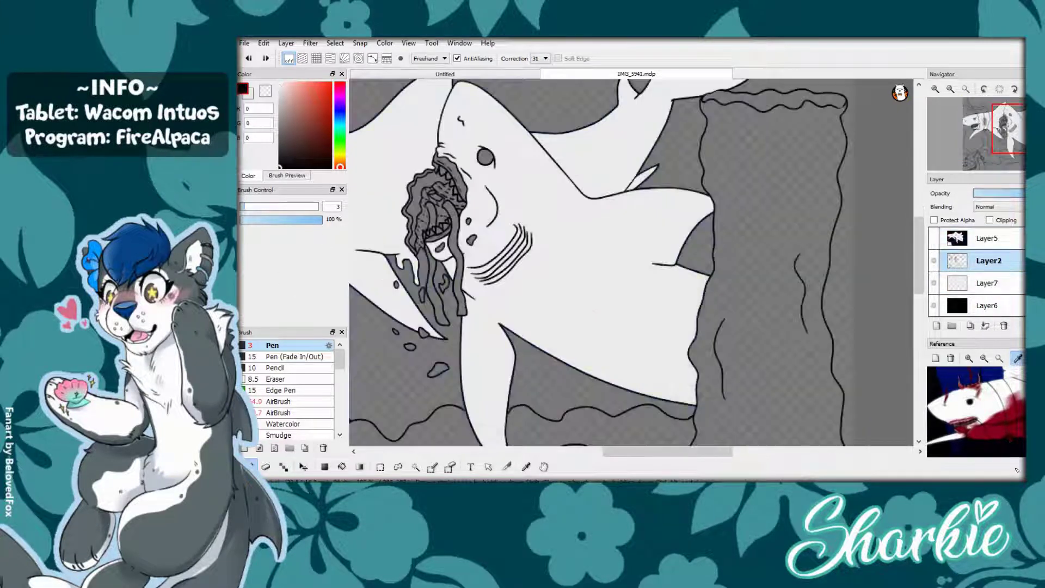
pyautogui.click(987, 283)
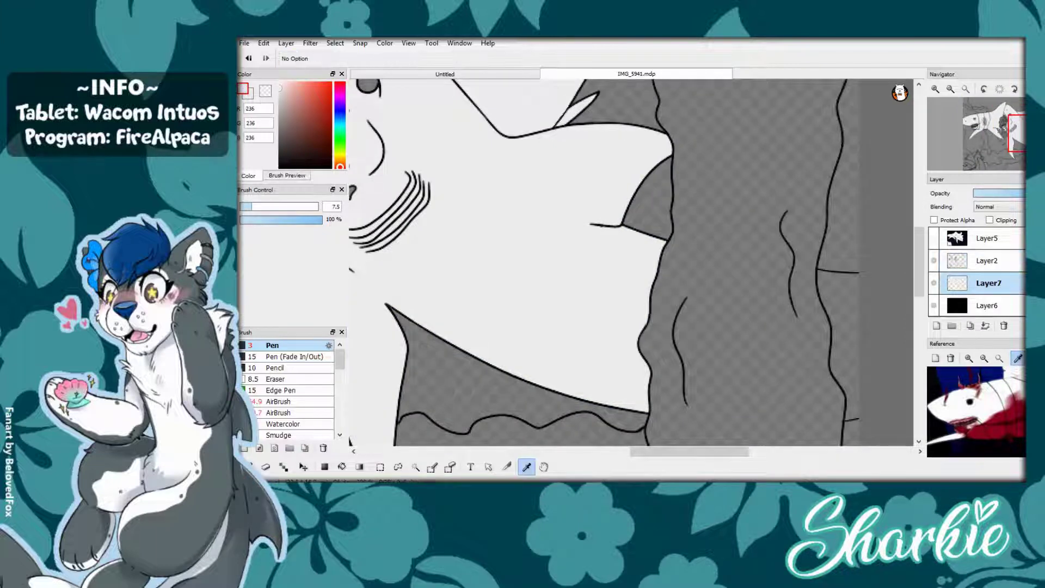
pyautogui.press('g')
pyautogui.click(839, 349)
pyautogui.scroll(2, 596, 360)
pyautogui.press('b')
pyautogui.click(987, 260)
pyautogui.moveTo(711, 168)
pyautogui.mouseDown()
pyautogui.moveTo(653, 212)
pyautogui.moveTo(710, 215)
pyautogui.mouseUp()
pyautogui.press('e')
pyautogui.press('b')
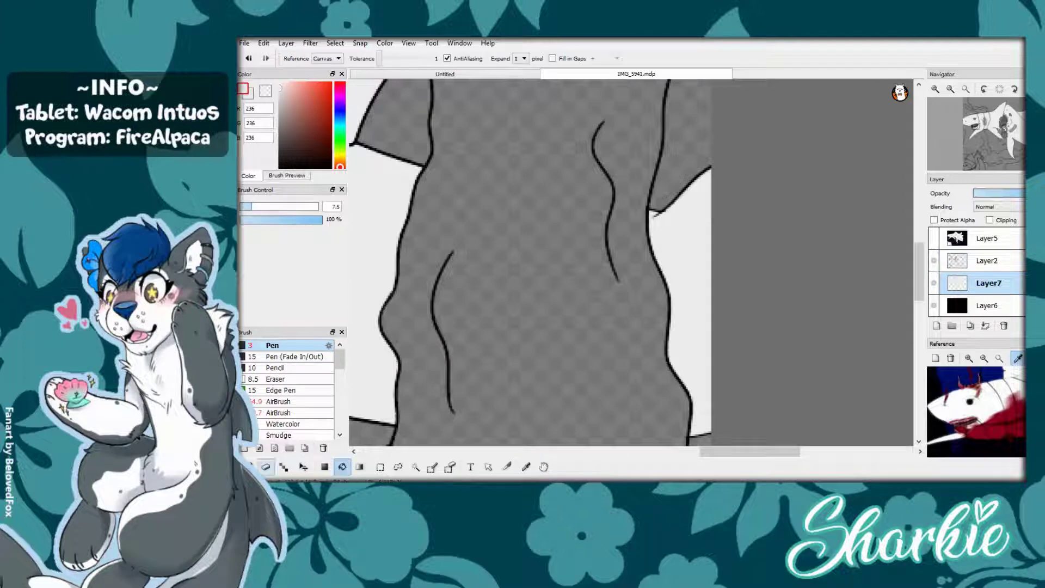
# - Merge the Layer2 line art down into Layer7 and show Layer5 again
pyautogui.scroll(-3, 632, 262)
pyautogui.click(987, 260)
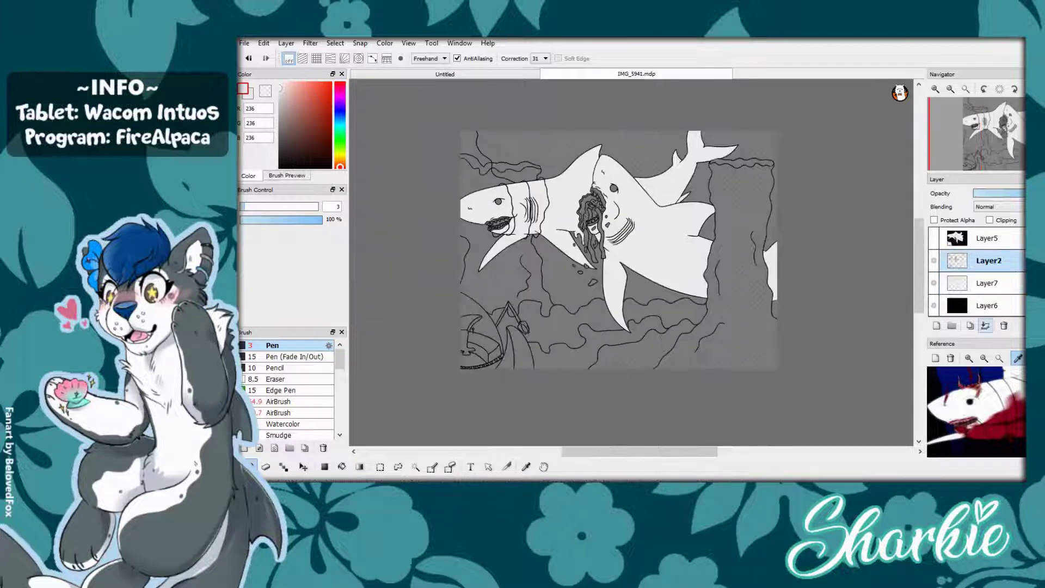
pyautogui.click(985, 326)
pyautogui.click(934, 238)
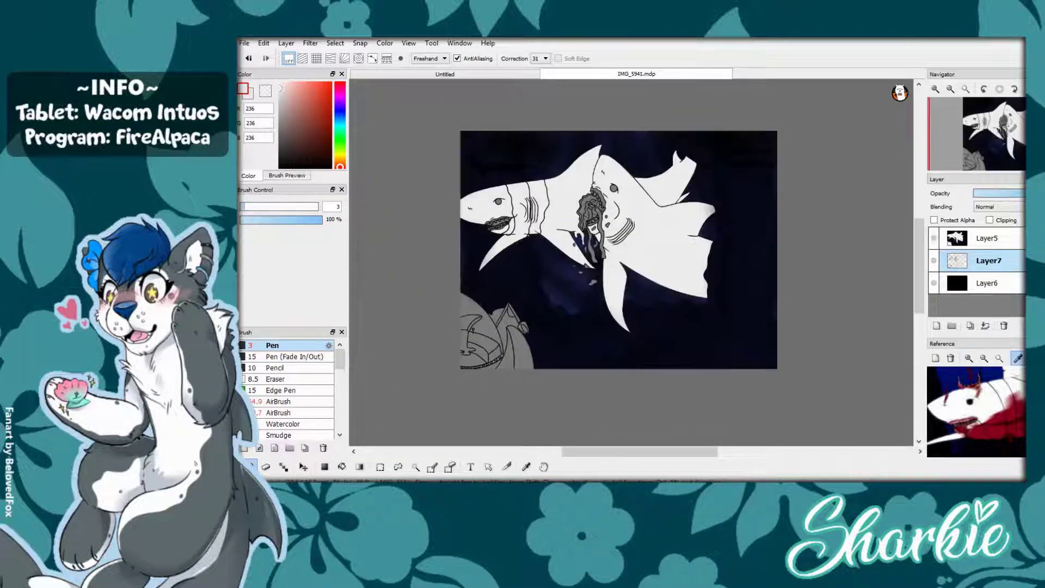
# - Try airbrushing black over the right shark's tail directly on Layer5, and undo it
pyautogui.click(987, 237)
pyautogui.scroll(1, 621, 292)
pyautogui.click(280, 167)
pyautogui.hotkey('ctrl', '+')
pyautogui.click(280, 401)
pyautogui.moveTo(664, 218); pyautogui.dragTo(616, 261)
pyautogui.hotkey('ctrl', 'z')
pyautogui.hotkey('ctrl', 'Down')
pyautogui.click(266, 467)
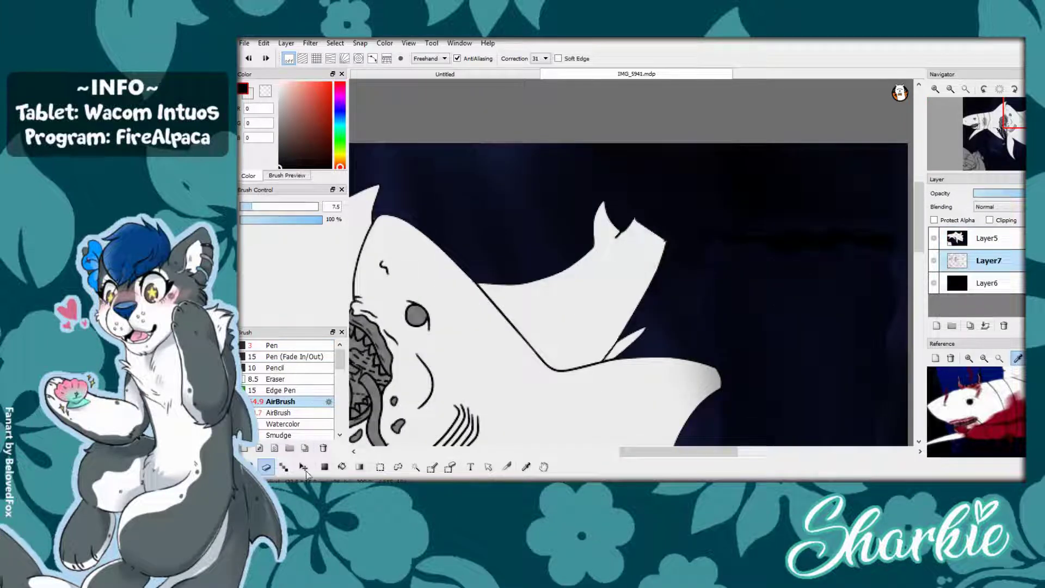
pyautogui.click(289, 412)
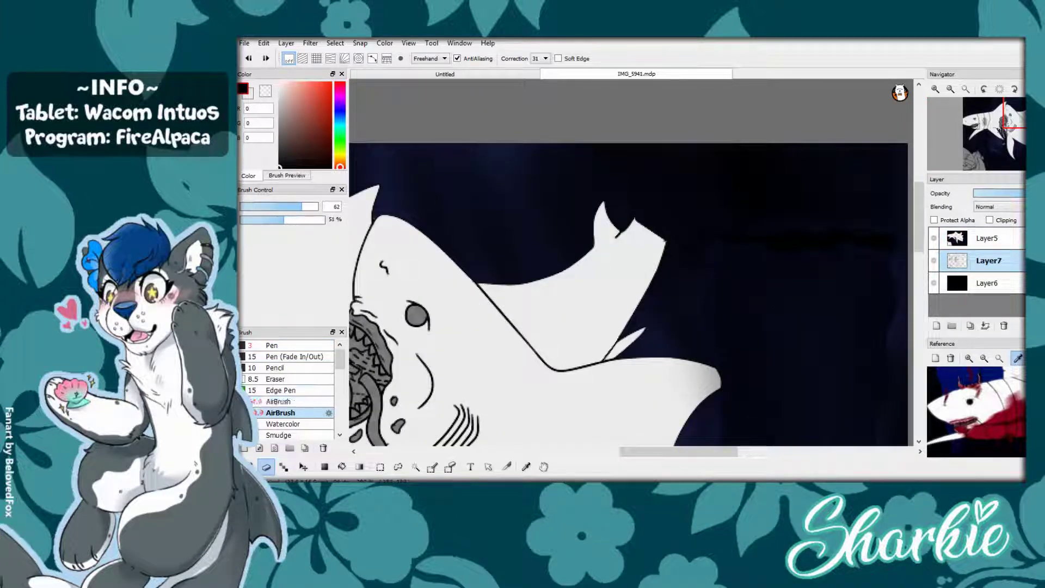
pyautogui.press('b')
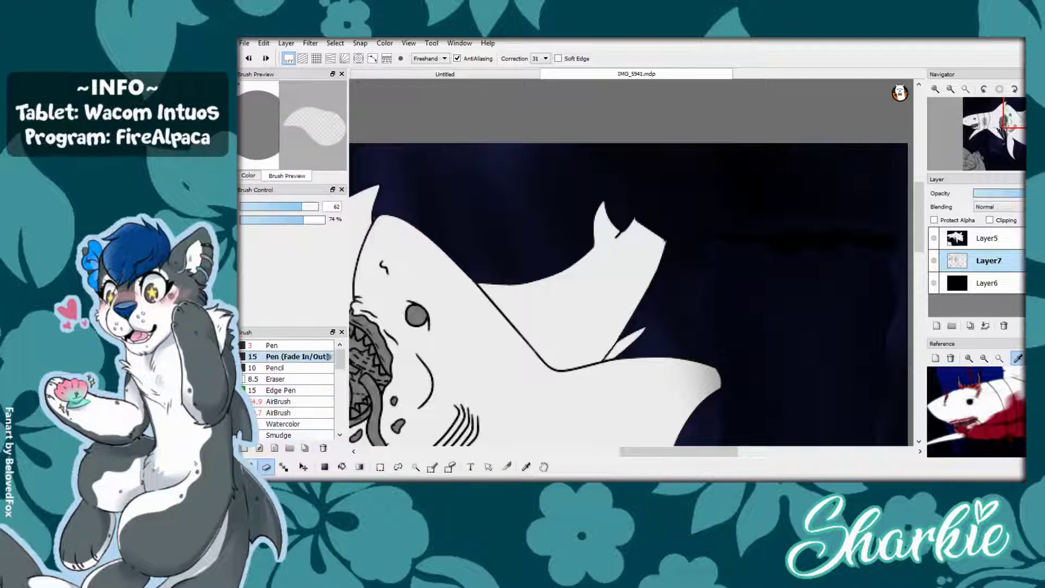
pyautogui.press('e')
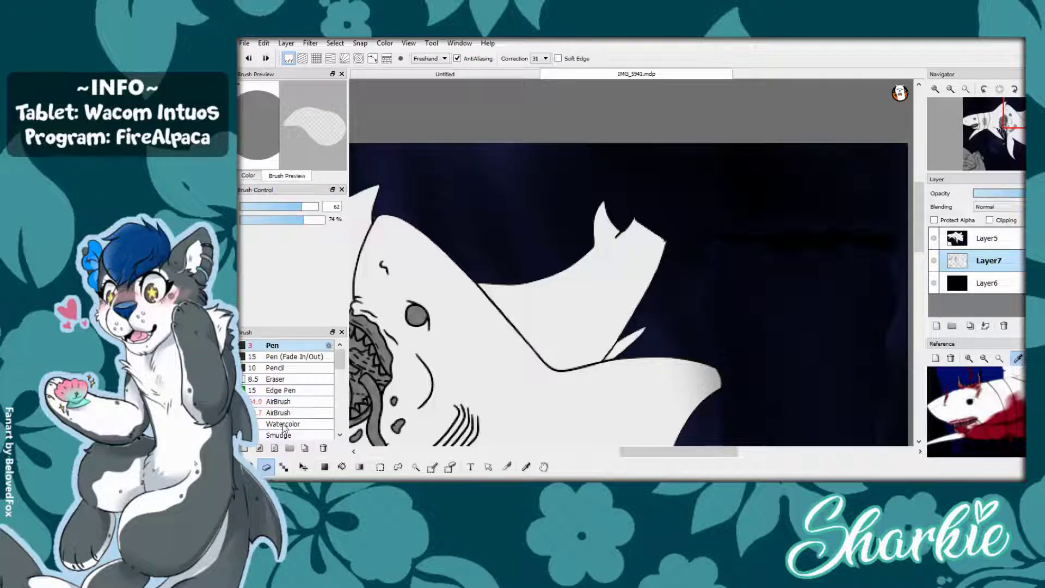
# - Airbrush black at size 64 over the right shark's tail tip on a new layer above Layer5, fading it into the water
pyautogui.press('b')
pyautogui.press('alt')
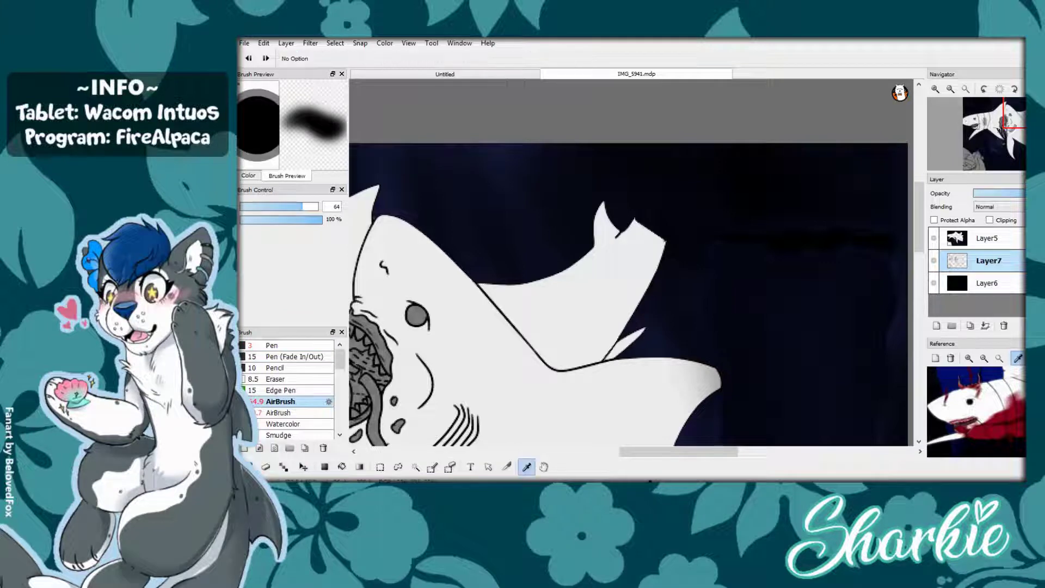
pyautogui.hotkey('ctrl', 'shift', 'n')
pyautogui.moveTo(653, 218)
pyautogui.mouseDown()
pyautogui.moveTo(637, 280)
pyautogui.moveTo(645, 337)
pyautogui.moveTo(656, 229)
pyautogui.moveTo(634, 311)
pyautogui.mouseUp()
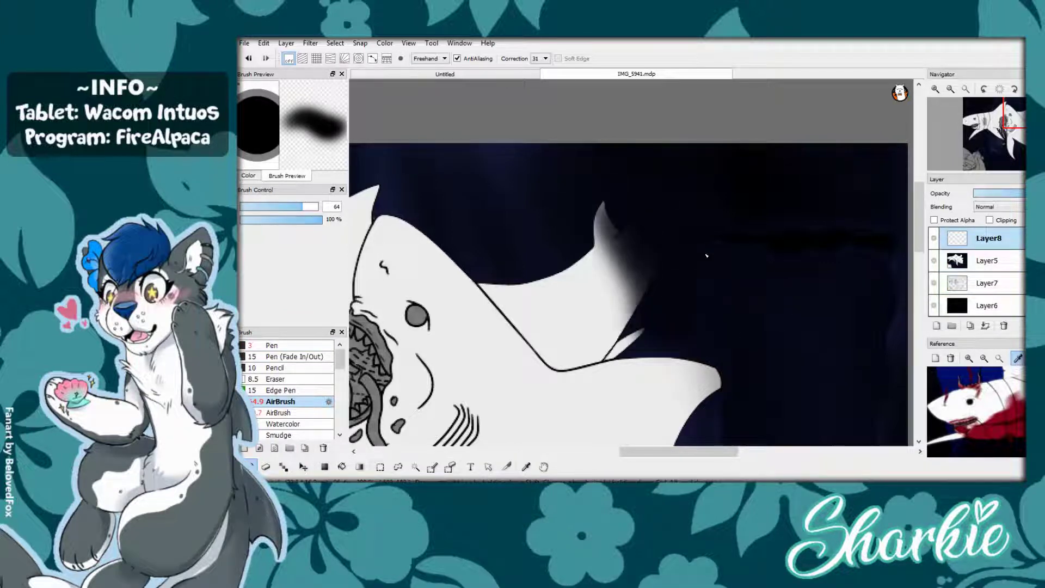
pyautogui.moveTo(602, 206); pyautogui.dragTo(602, 217)
pyautogui.hotkey('ctrl', '-')
pyautogui.hotkey('ctrl', '-')
# - Duplicate the tail fade layer, lower the copy's opacity, and merge both fade layers down into Layer5
pyautogui.click(970, 326)
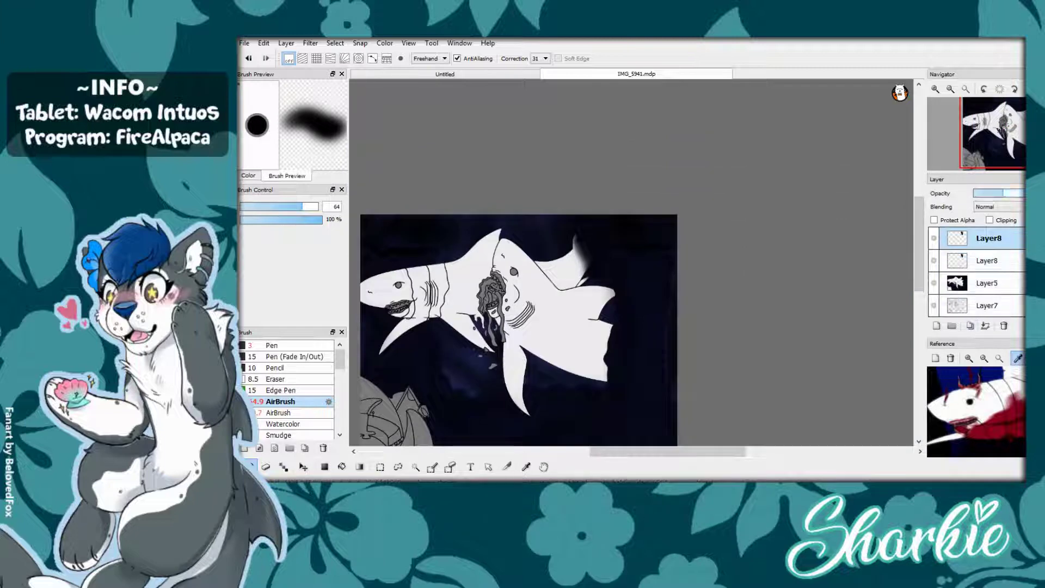
pyautogui.hotkey('ctrl', '+')
pyautogui.hotkey('ctrl', '+')
pyautogui.click(985, 325)
pyautogui.click(985, 325)
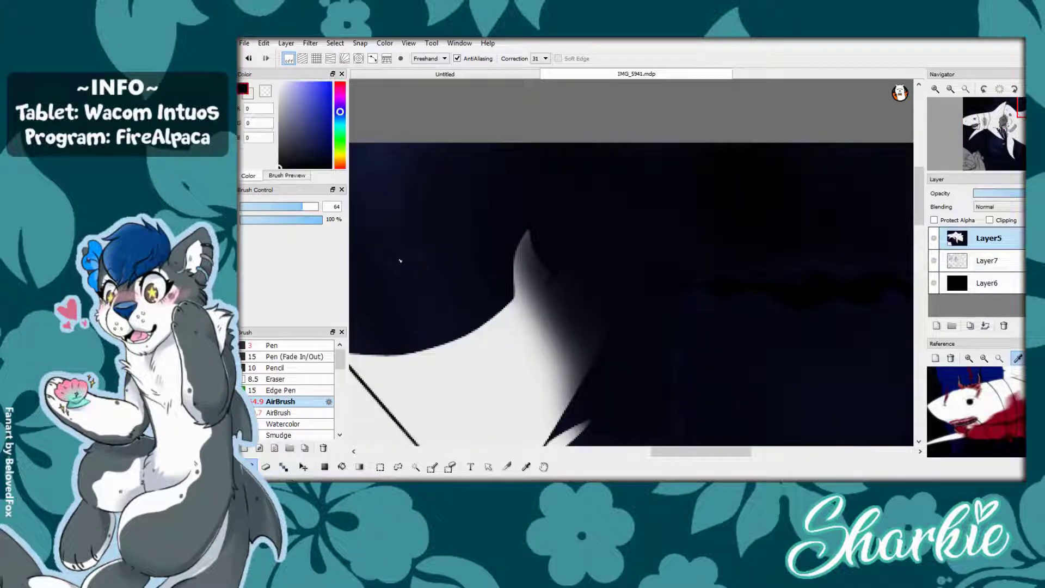
# - Airbrush soft black shading over the water around the right shark's tail on a new layer, at size 64 and 24% opacity
pyautogui.hotkey('ctrl', 'shift', 'n')
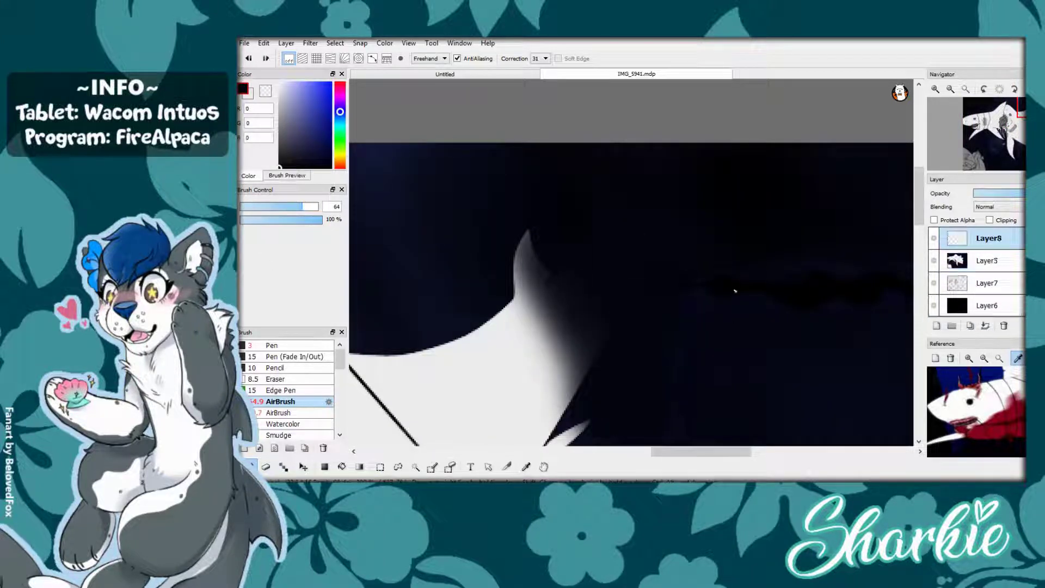
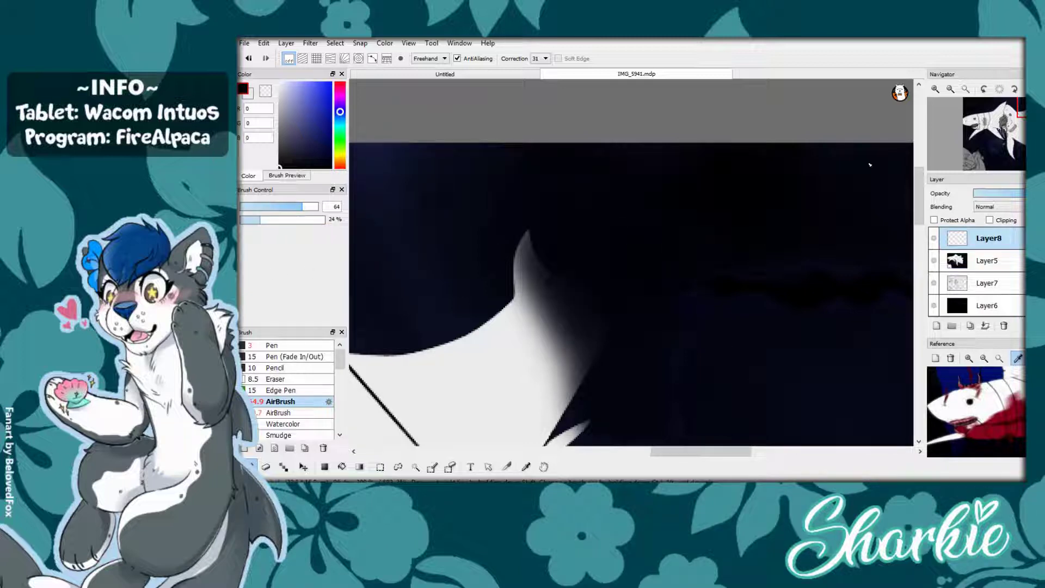
pyautogui.hotkey('ctrl', '-')
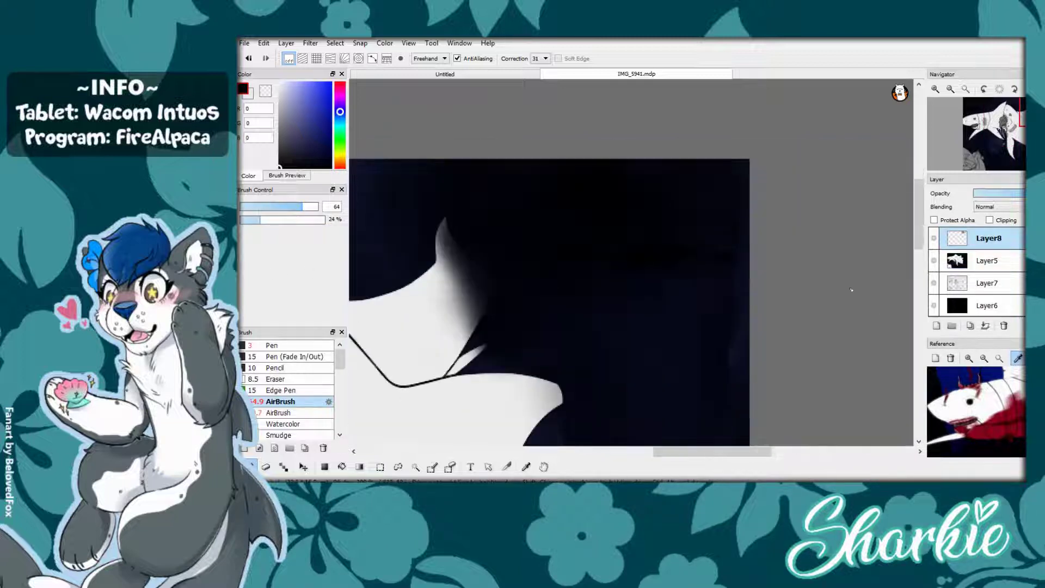
pyautogui.scroll(-5, 735, 302)
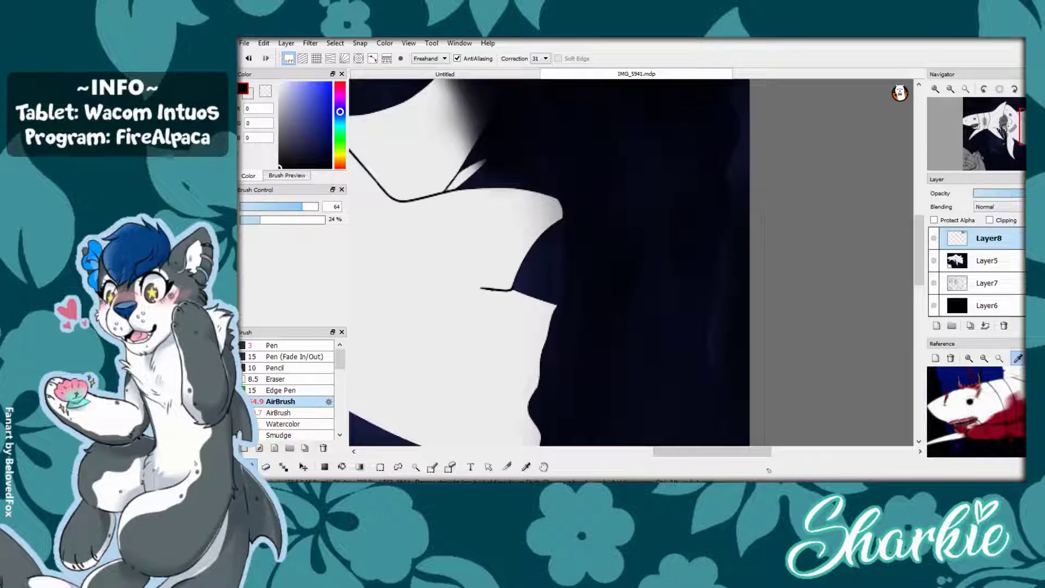
pyautogui.scroll(-2, 735, 303)
pyautogui.hotkey('ctrl', '-')
pyautogui.hotkey('ctrl', '-')
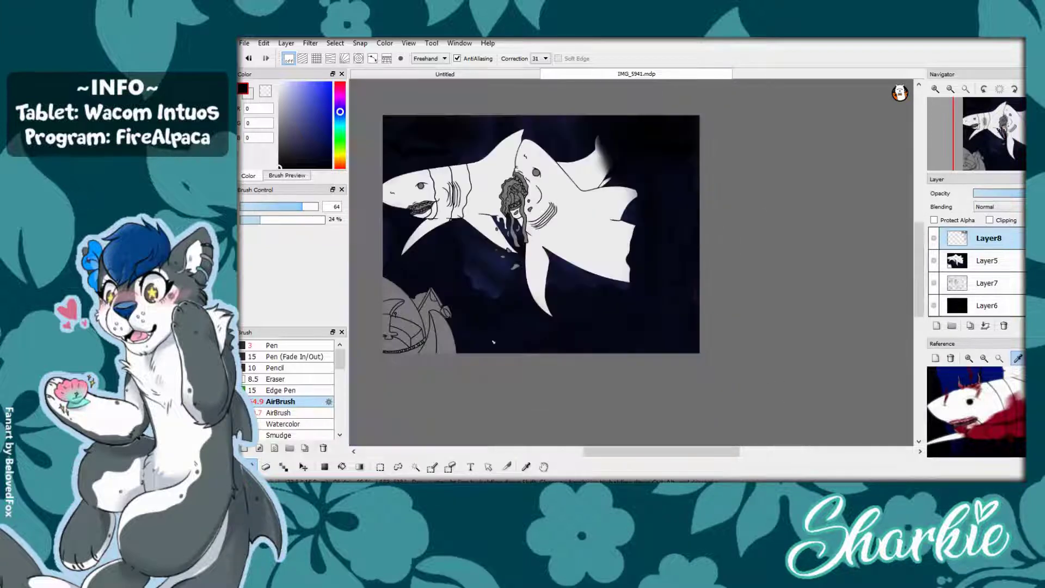
pyautogui.hotkey('ctrl', '+')
pyautogui.hotkey('ctrl', '+')
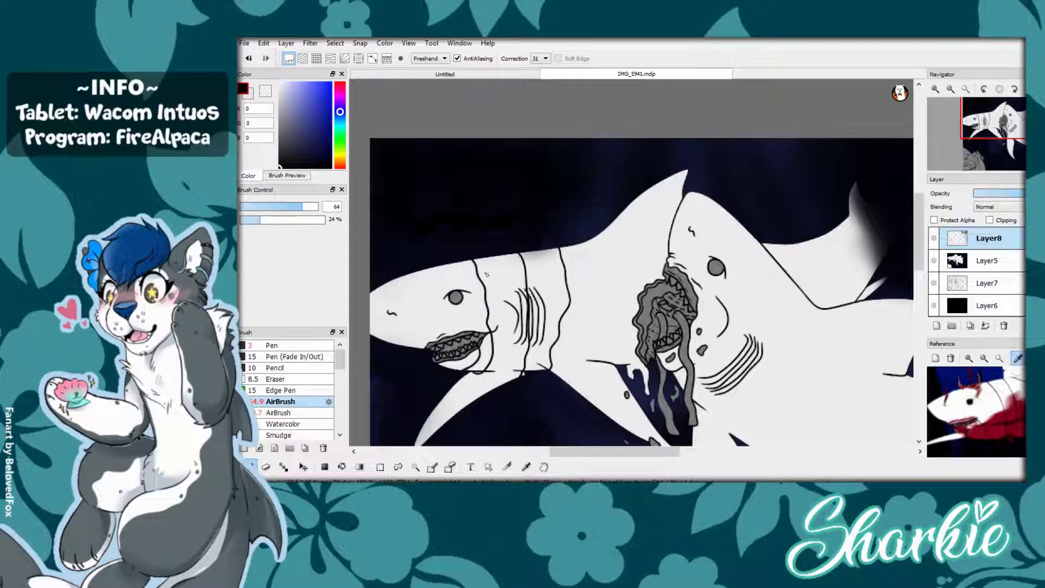
# - Merge the shading layer down into Layer5 and add an empty layer between Layer7 and Layer6
pyautogui.hotkey('ctrl', '-')
pyautogui.hotkey('ctrl', '-')
pyautogui.moveTo(988, 238); pyautogui.dragTo(988, 284)
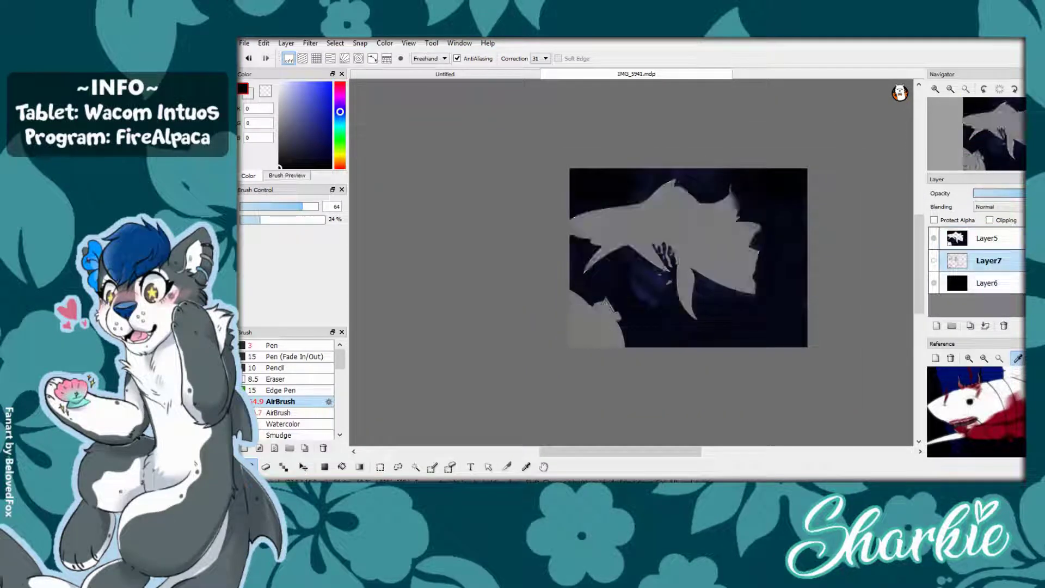
pyautogui.hotkey('ctrl', '+')
pyautogui.hotkey('ctrl', '+')
pyautogui.hotkey('ctrl', '+')
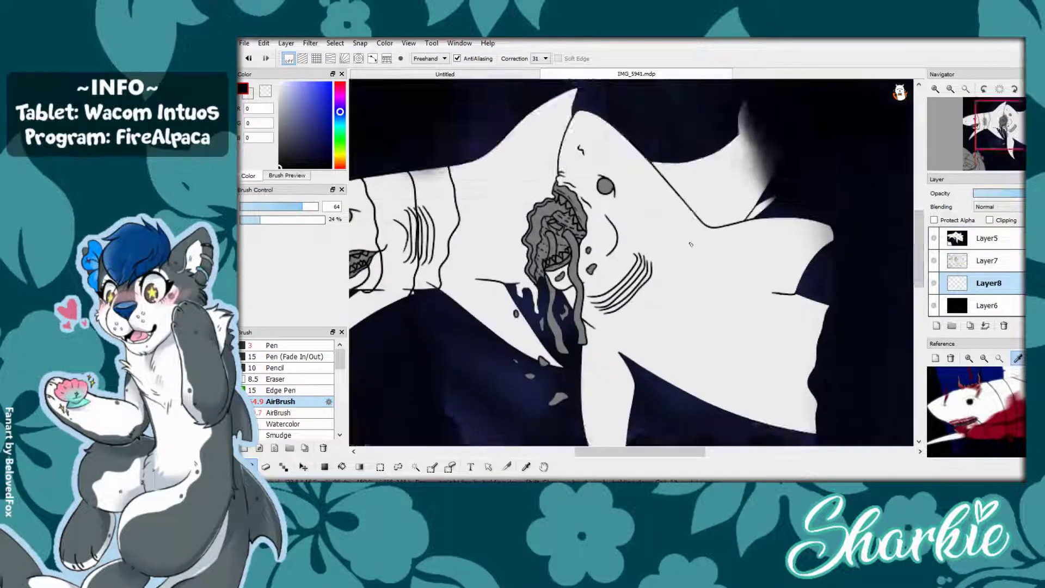
# - Colour the right shark's eye white on a new layer below Layer8 and merge Layer8 down into it
pyautogui.click(272, 345)
pyautogui.hotkey('ctrl', '+')
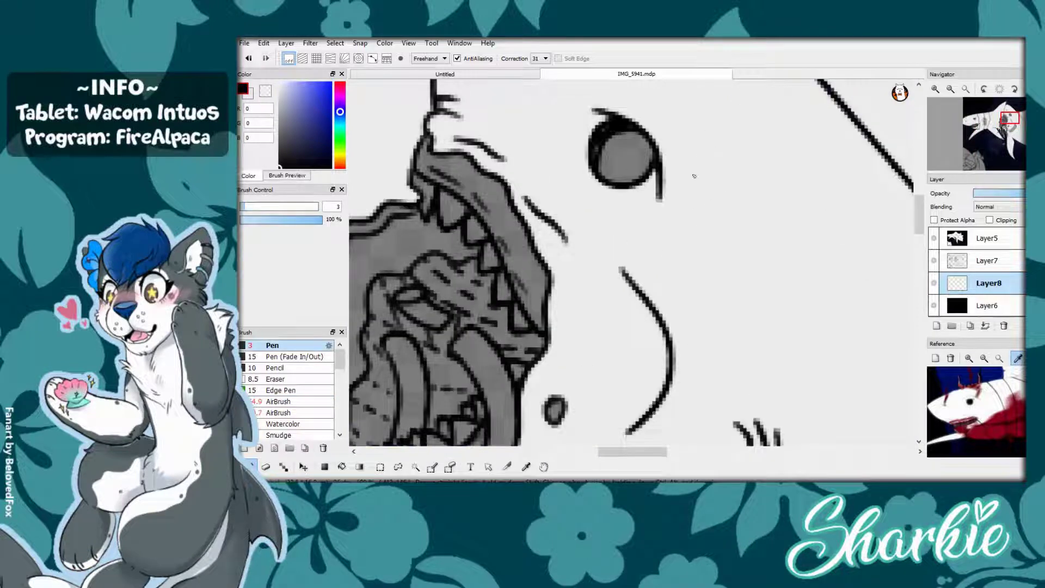
pyautogui.click(279, 83)
pyautogui.click(936, 326)
pyautogui.moveTo(615, 143); pyautogui.dragTo(634, 163)
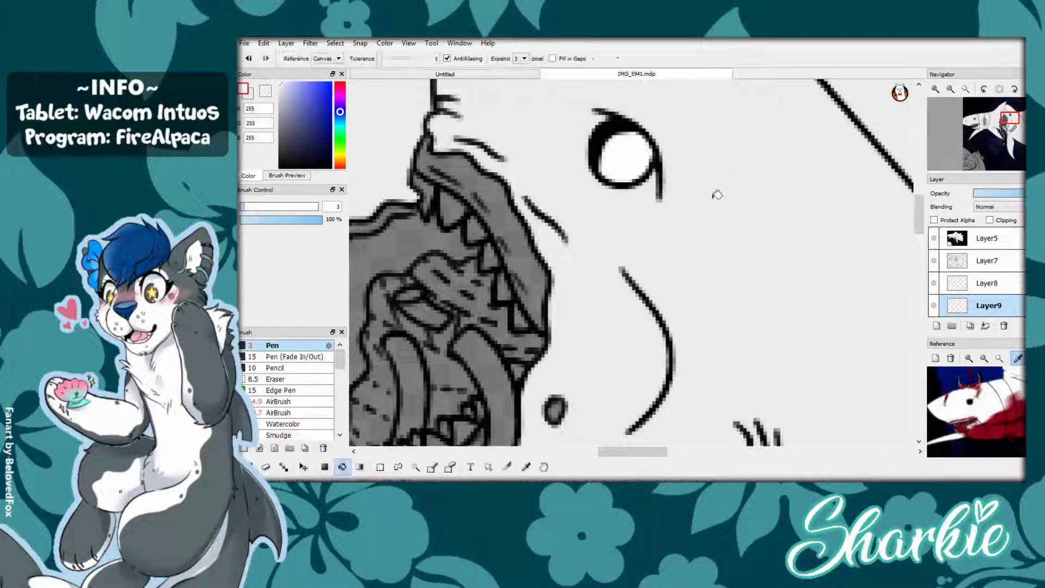
pyautogui.hotkey('ctrl', '-')
pyautogui.hotkey('ctrl', '-')
pyautogui.hotkey('ctrl', '-')
pyautogui.hotkey('ctrl', '-')
pyautogui.hotkey('ctrl', 'e')
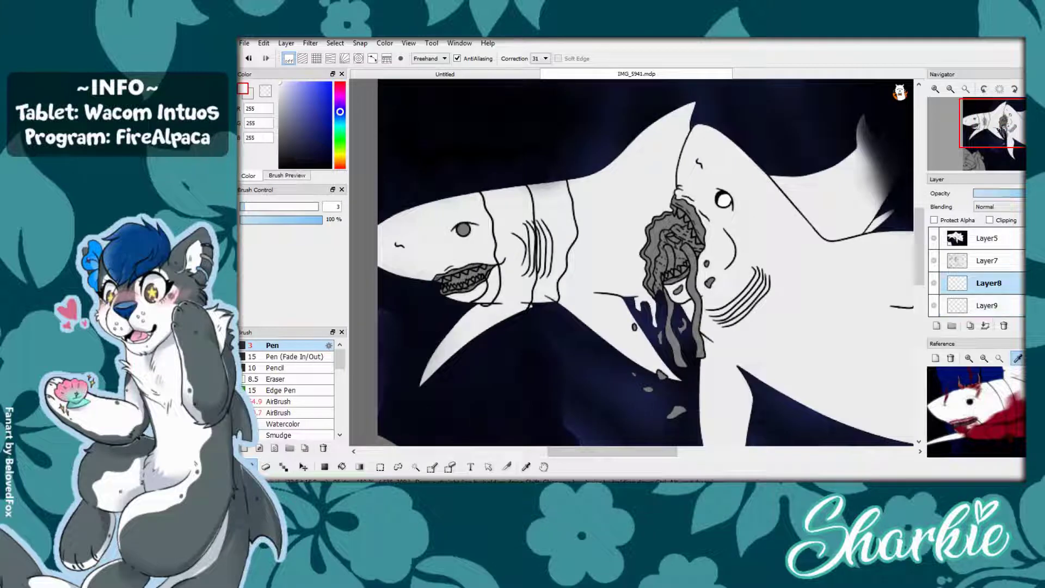
# - Paint the left shark's eye black with a thin white rim and merge Layer7 down into Layer9
pyautogui.hotkey('ctrl', '+')
pyautogui.hotkey('ctrl', '+')
pyautogui.hotkey('ctrl', '+')
pyautogui.hotkey('ctrl', '+')
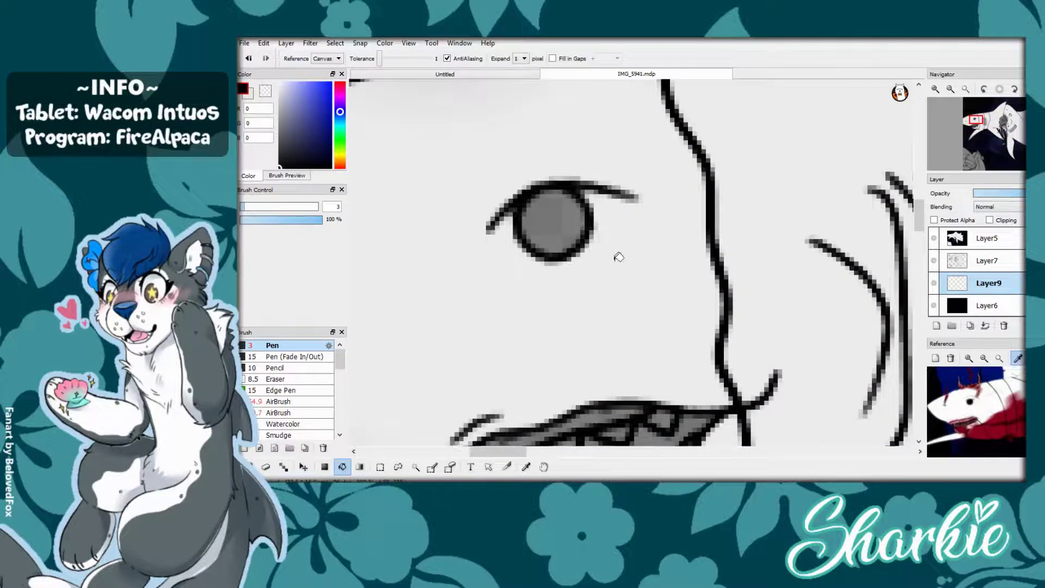
pyautogui.click(567, 229)
pyautogui.press('x')
pyautogui.hotkey('ctrl', 'z')
pyautogui.moveTo(527, 222)
pyautogui.mouseDown()
pyautogui.moveTo(599, 219)
pyautogui.moveTo(574, 225)
pyautogui.mouseUp()
pyautogui.hotkey('ctrl', 'z')
pyautogui.hotkey('ctrl', '-')
pyautogui.hotkey('ctrl', '+')
pyautogui.hotkey('ctrl', 'z')
pyautogui.hotkey('ctrl', 'z')
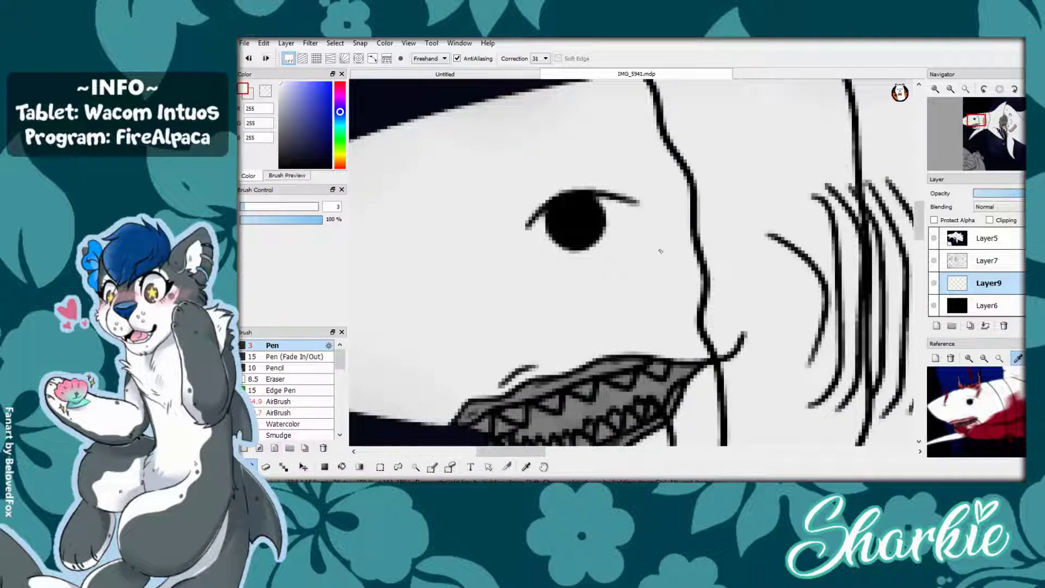
pyautogui.hotkey('ctrl', '-')
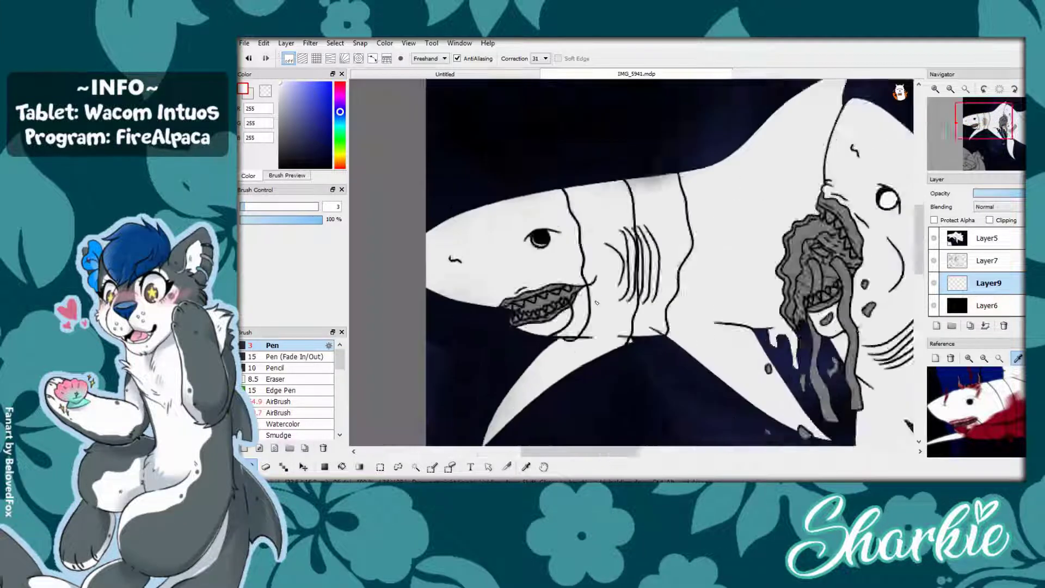
pyautogui.hotkey('ctrl', 'e')
# - Add a new layer below Layer9 and fill the torn flesh inside the right shark's wound with muted red
pyautogui.click(970, 326)
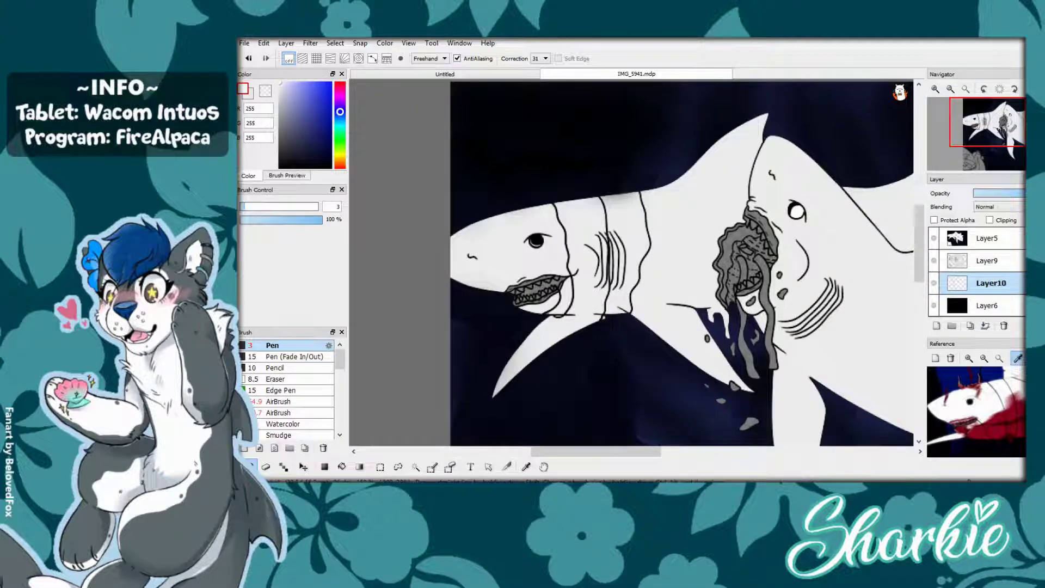
pyautogui.click(340, 82)
pyautogui.click(326, 139)
pyautogui.press('g')
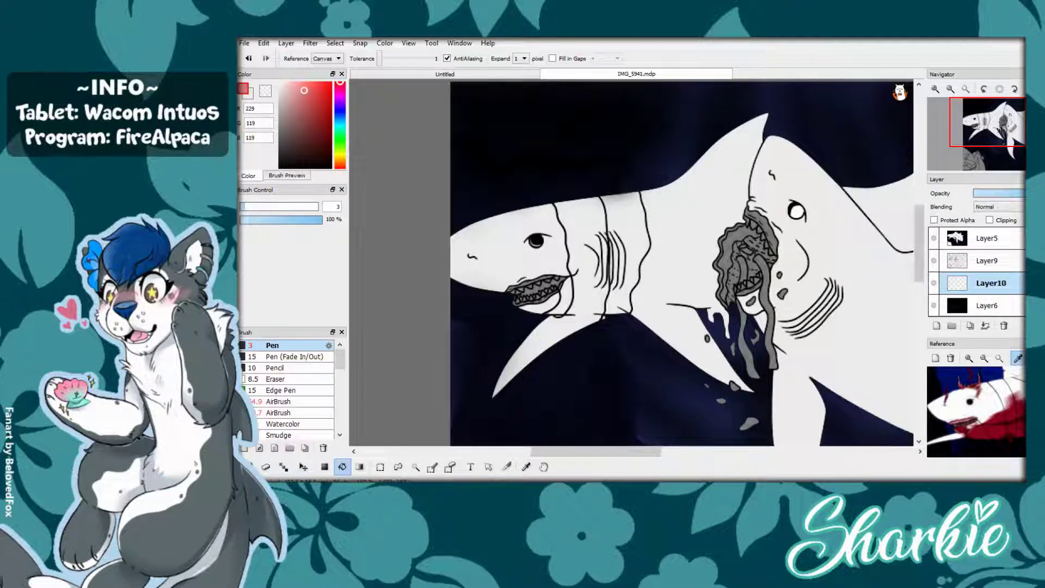
pyautogui.scroll(2, 763, 271)
pyautogui.click(726, 252)
pyautogui.click(681, 209)
# - Paint the wound's wavy rim dark red (73, 39, 39) at size 10 and fill the mouth interior with the same colour
pyautogui.press('b')
pyautogui.scroll(1, 706, 225)
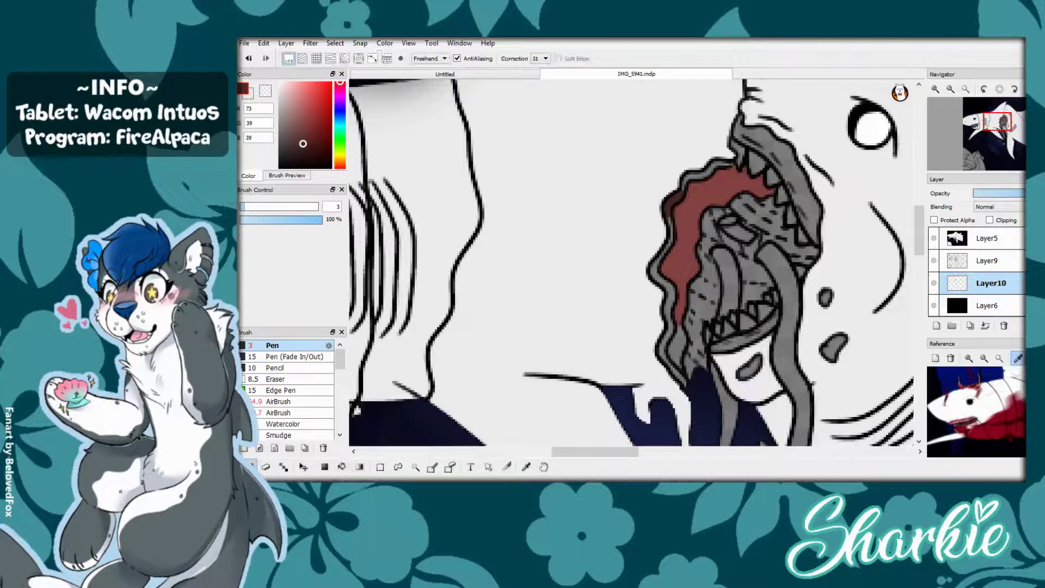
pyautogui.moveTo(665, 277); pyautogui.dragTo(685, 388)
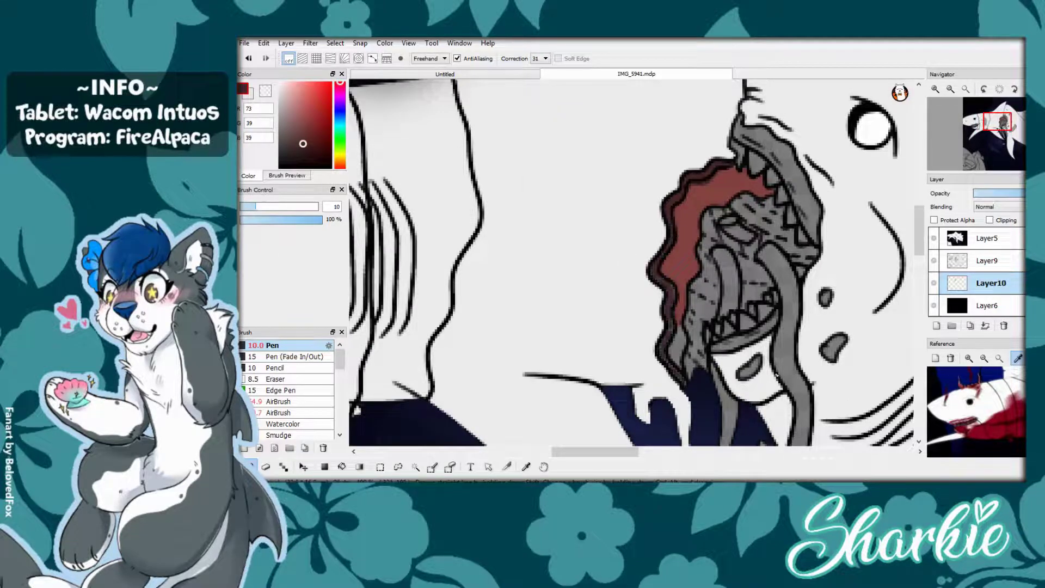
pyautogui.press('g')
pyautogui.click(773, 223)
pyautogui.click(756, 272)
pyautogui.click(702, 288)
pyautogui.press('b')
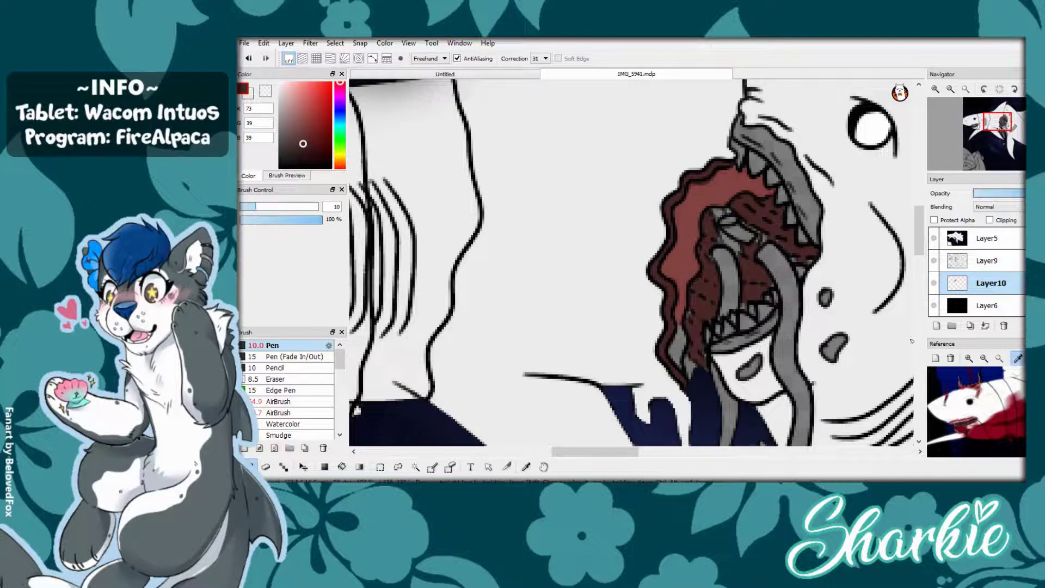
# - Paint over the remaining grey gaps inside the wound in dark red and its lower flesh strip in muted red
pyautogui.scroll(1, 772, 278)
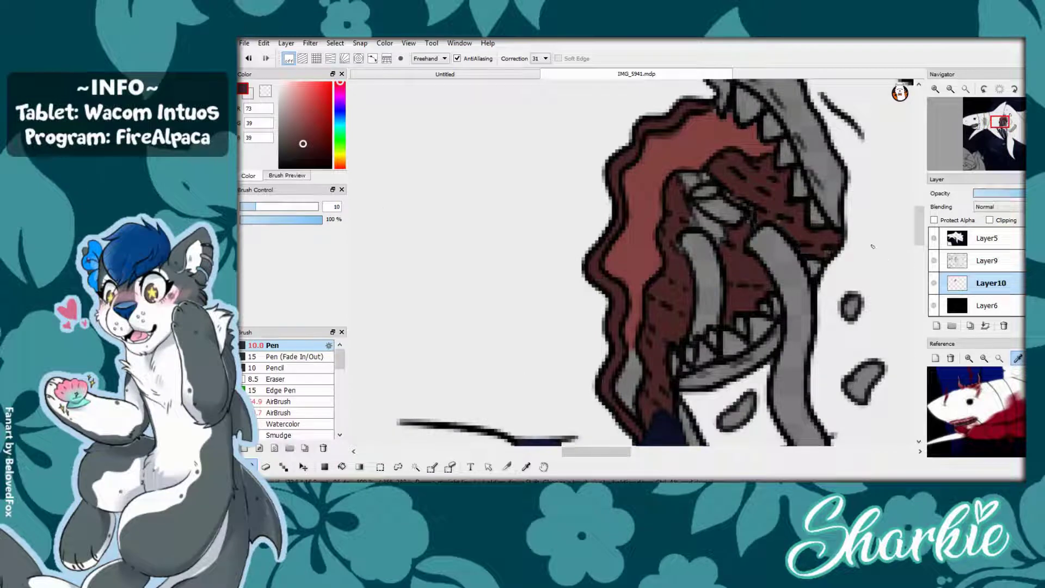
pyautogui.moveTo(684, 177); pyautogui.dragTo(708, 239)
pyautogui.keyDown('alt'); pyautogui.click(632, 267); pyautogui.keyUp('alt')
pyautogui.moveTo(634, 349); pyautogui.dragTo(623, 414)
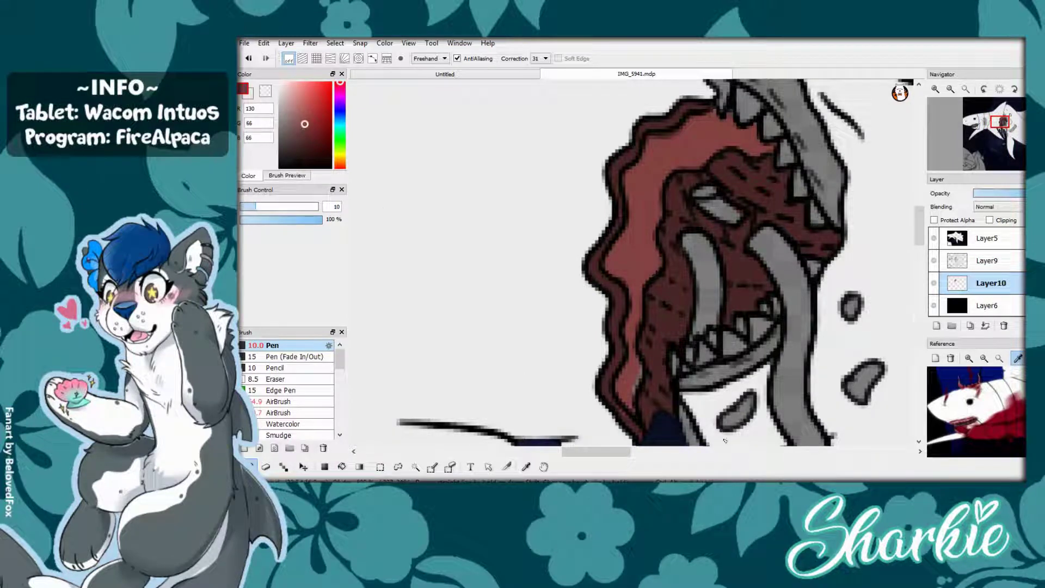
# - Colour the two long strands hanging from the wound and the small piece inside it deep red (99, 30, 30)
pyautogui.keyDown('alt'); pyautogui.click(851, 250); pyautogui.keyUp('alt')
pyautogui.moveTo(697, 190)
pyautogui.mouseDown()
pyautogui.moveTo(738, 220)
pyautogui.moveTo(708, 201)
pyautogui.mouseUp()
pyautogui.moveTo(751, 229)
pyautogui.mouseDown()
pyautogui.moveTo(800, 365)
pyautogui.moveTo(783, 317)
pyautogui.moveTo(775, 389)
pyautogui.mouseUp()
pyautogui.moveTo(778, 316); pyautogui.dragTo(782, 387)
pyautogui.keyDown('alt'); pyautogui.click(773, 327); pyautogui.keyUp('alt')
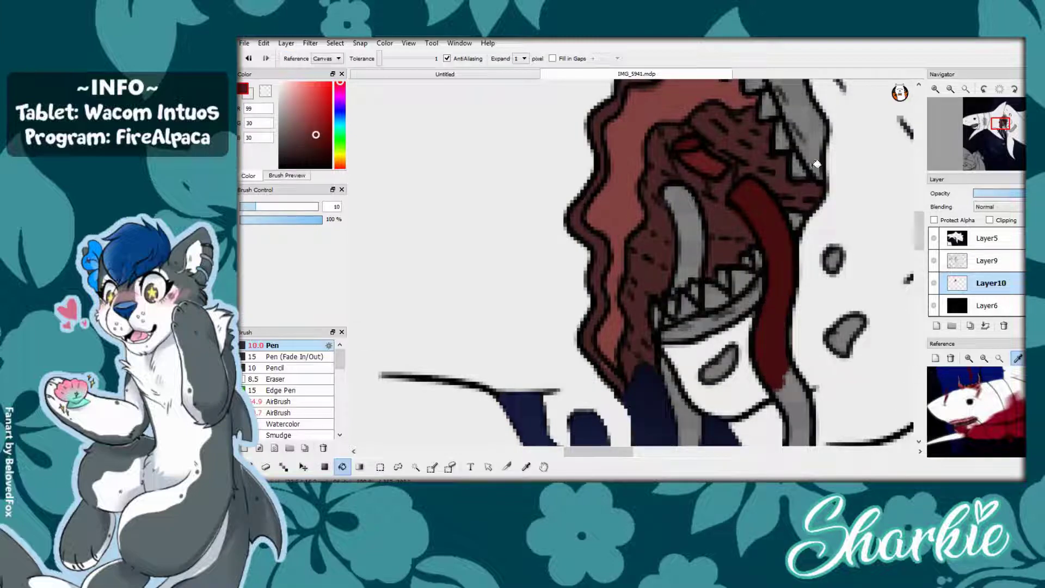
pyautogui.moveTo(760, 186); pyautogui.dragTo(778, 391)
pyautogui.moveTo(683, 188); pyautogui.dragTo(673, 275)
pyautogui.scroll(-2, 790, 327)
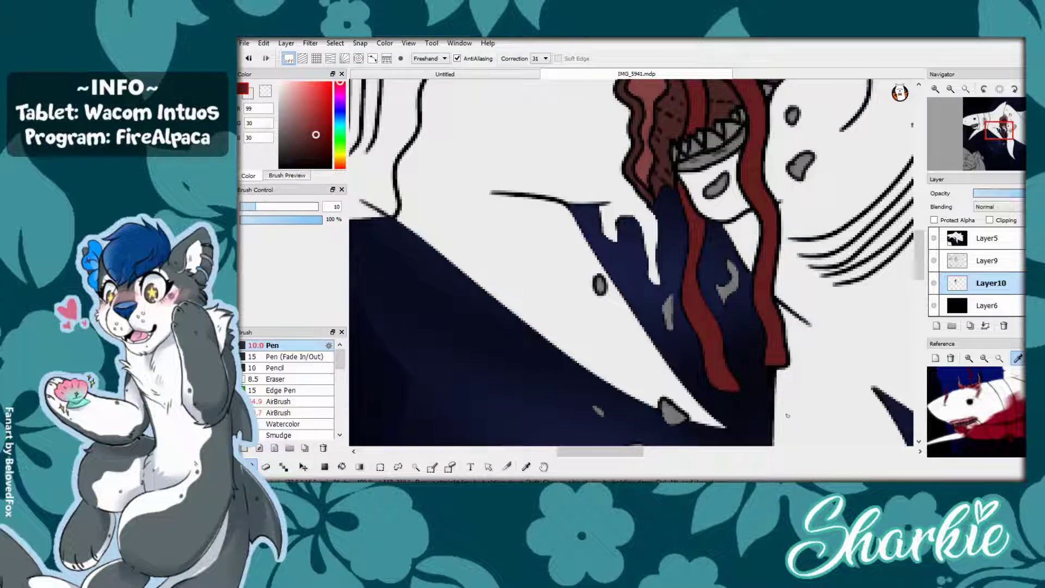
# - Colour the loose flesh chunks scattered around and below the wound deep red at size 10
pyautogui.scroll(2, 669, 335)
pyautogui.moveTo(668, 264); pyautogui.dragTo(670, 324)
pyautogui.moveTo(790, 184)
pyautogui.mouseDown()
pyautogui.moveTo(799, 223)
pyautogui.moveTo(773, 259)
pyautogui.mouseUp()
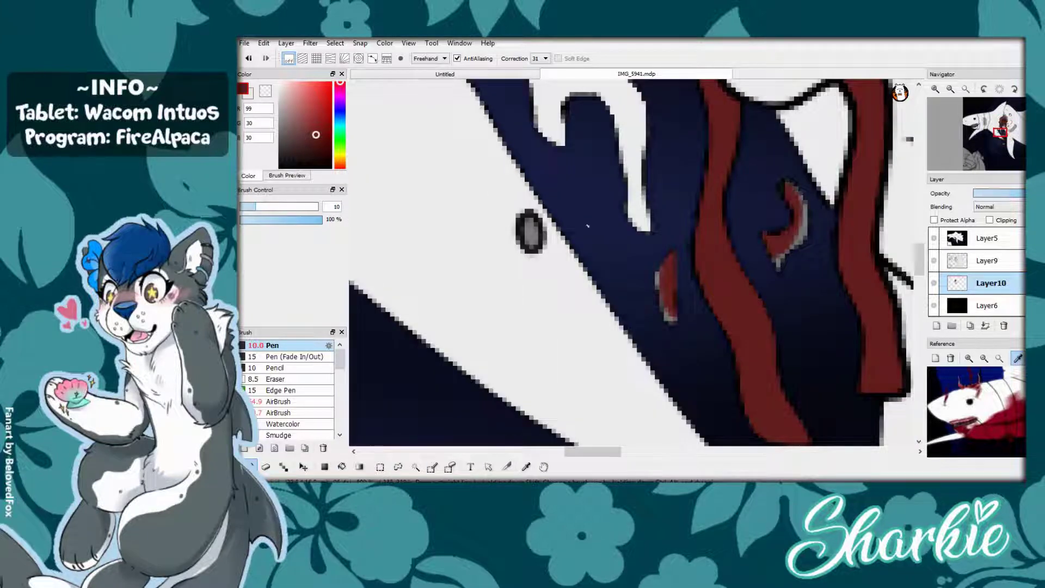
pyautogui.scroll(-2, 739, 299)
pyautogui.moveTo(672, 251); pyautogui.dragTo(696, 223)
pyautogui.moveTo(528, 240); pyautogui.dragTo(542, 221)
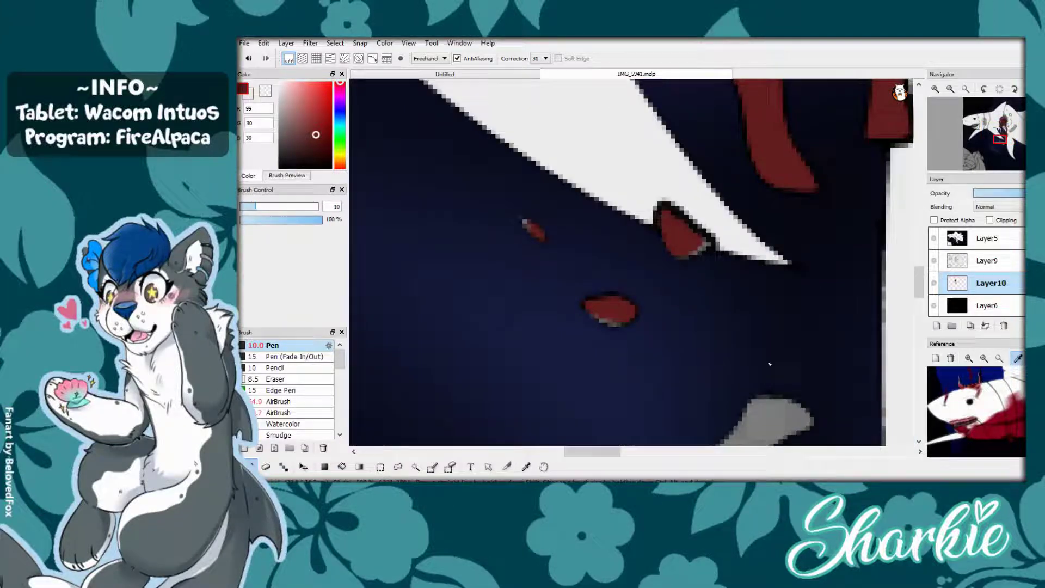
pyautogui.scroll(-2, 810, 357)
pyautogui.scroll(-2, 810, 357)
pyautogui.scroll(1, 806, 371)
pyautogui.moveTo(794, 381); pyautogui.dragTo(774, 447)
pyautogui.press('e')
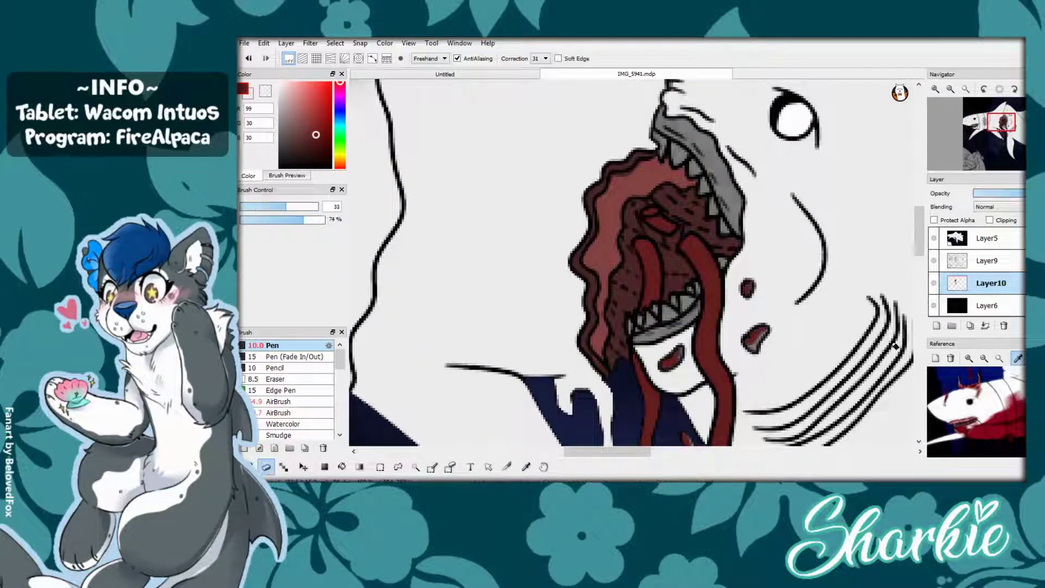
# - Paint off-white (236, 236, 236) edges on the loose flesh chunks around and below the wound
pyautogui.press('b')
pyautogui.scroll(3, 884, 277)
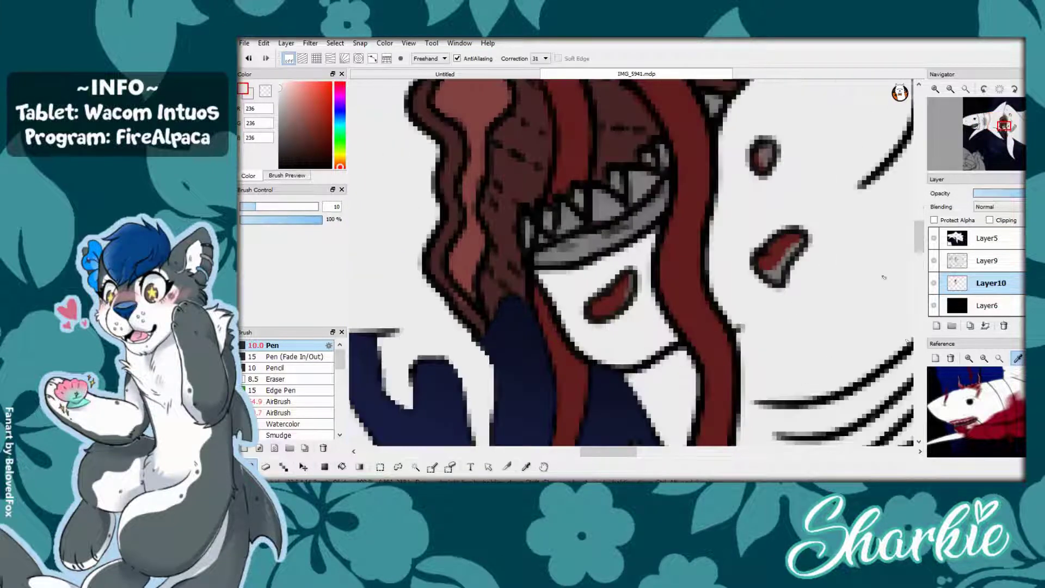
pyautogui.moveTo(760, 150); pyautogui.dragTo(768, 164)
pyautogui.moveTo(632, 278); pyautogui.dragTo(615, 310)
pyautogui.scroll(-2, 653, 272)
pyautogui.scroll(2, 680, 273)
pyautogui.moveTo(674, 209); pyautogui.dragTo(661, 272)
pyautogui.scroll(-2, 656, 318)
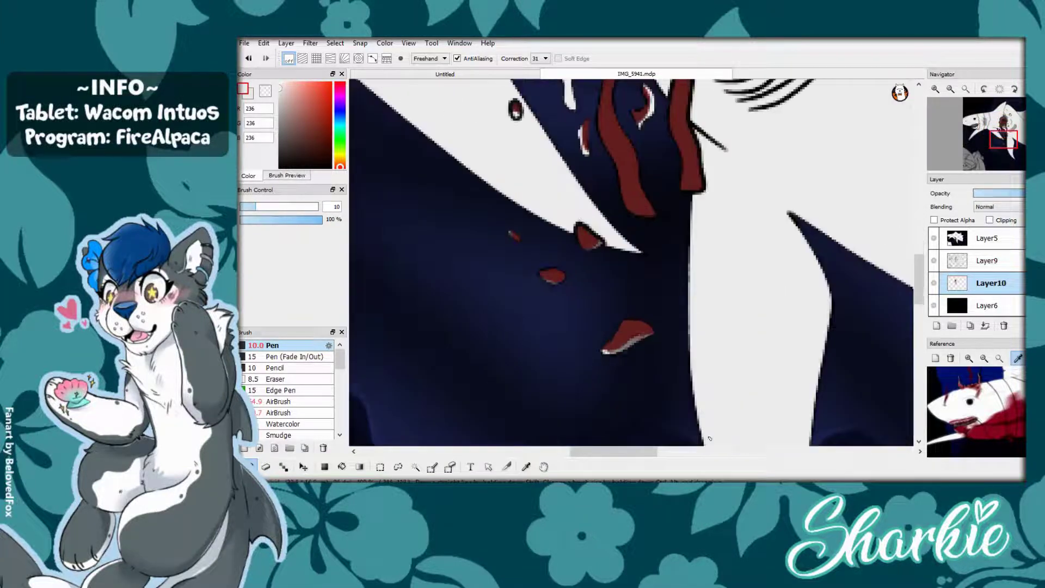
pyautogui.scroll(-3, 620, 302)
pyautogui.scroll(3, 698, 233)
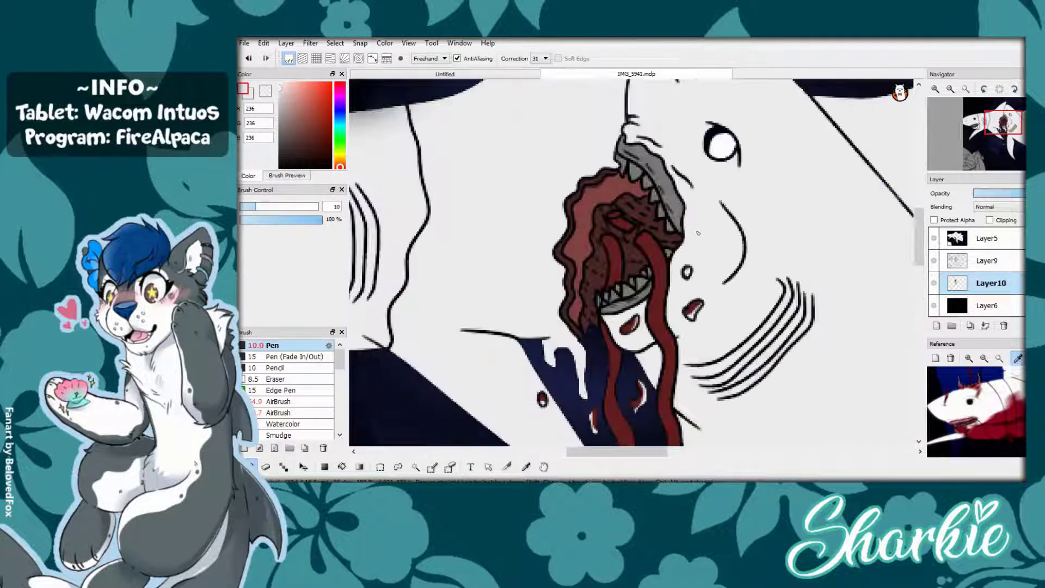
# - Merge Layer9 down into Layer10, add a new layer below it, and fill the right shark's upper gum with muted pink
pyautogui.scroll(3, 974, 403)
pyautogui.click(340, 90)
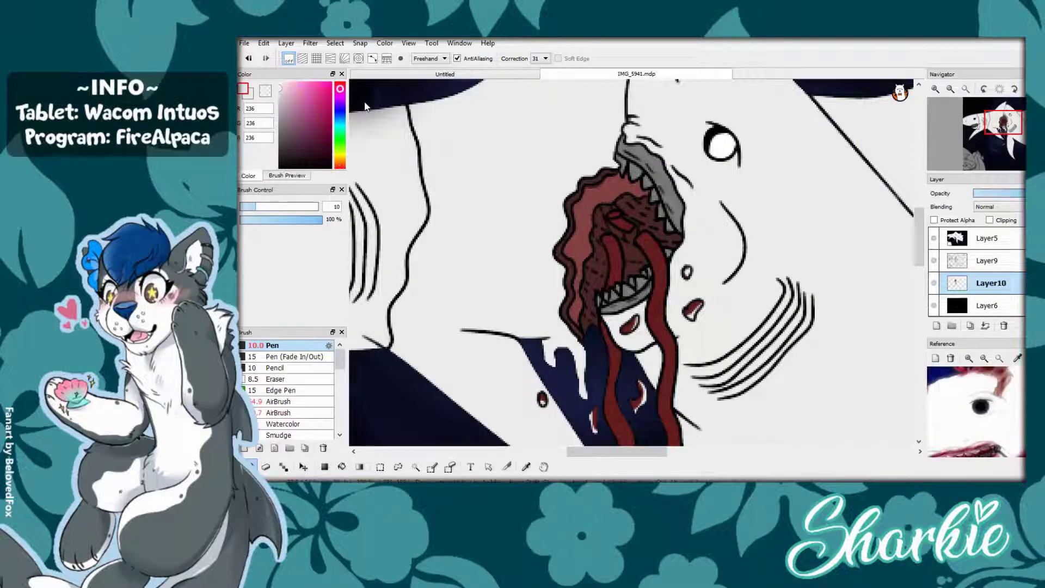
pyautogui.press('g')
pyautogui.click(986, 326)
pyautogui.click(937, 325)
pyautogui.click(648, 179)
pyautogui.click(310, 105)
pyautogui.click(648, 180)
pyautogui.hotkey('ctrl', 'z')
pyautogui.click(292, 104)
pyautogui.click(648, 179)
pyautogui.press('b')
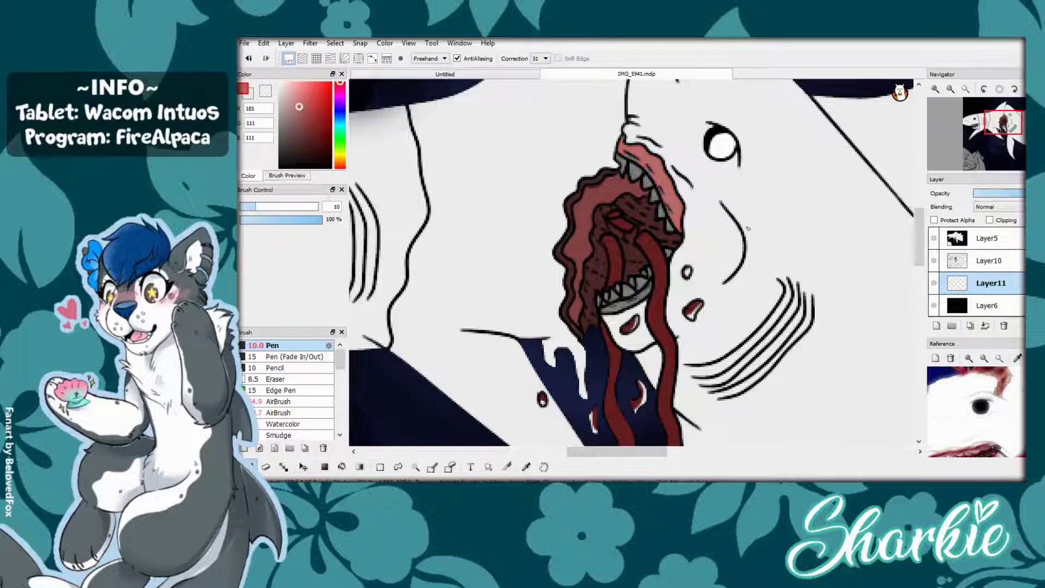
pyautogui.scroll(3, 626, 262)
pyautogui.hotkey('ctrl', 'z')
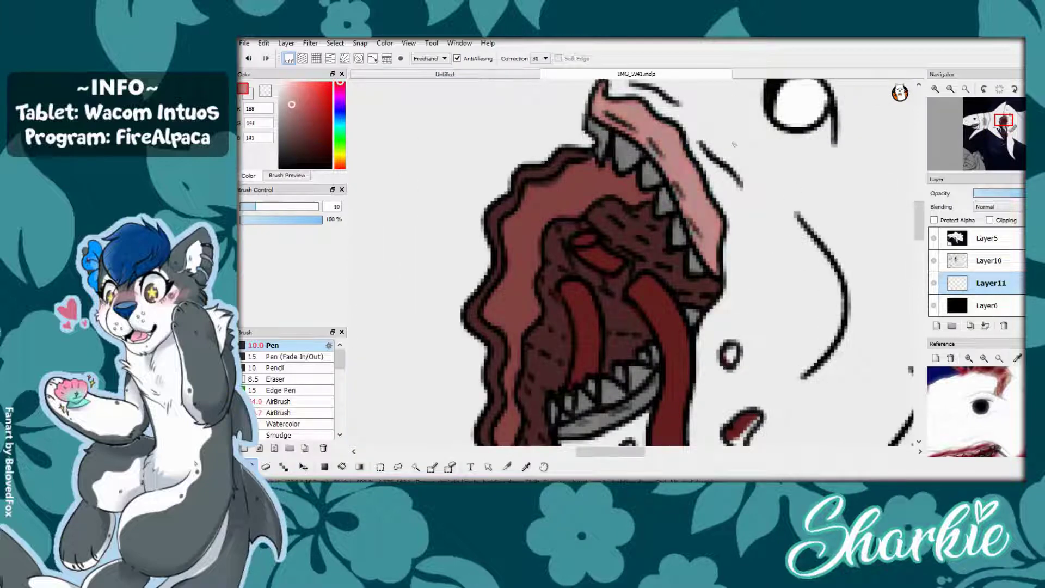
# - Colour the right shark's lower gum with the same muted pink
pyautogui.scroll(-3, 768, 232)
pyautogui.press('e')
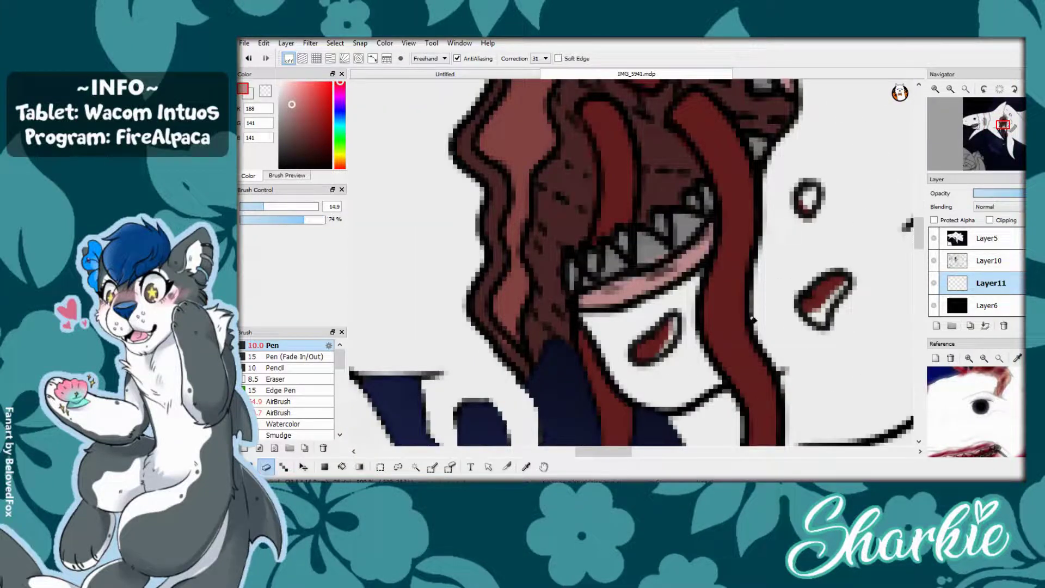
pyautogui.press('b')
# - Paint the left shark's upper and lower gums muted pink at size 5.4
pyautogui.scroll(-5, 584, 389)
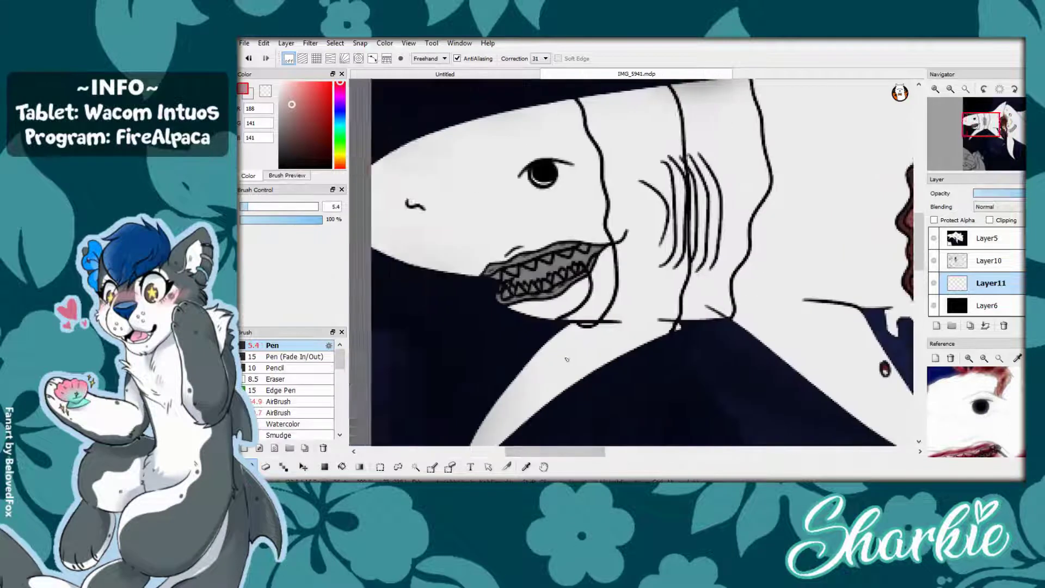
pyautogui.scroll(4, 584, 388)
pyautogui.moveTo(500, 310); pyautogui.dragTo(699, 257)
pyautogui.moveTo(730, 163)
pyautogui.mouseDown()
pyautogui.moveTo(631, 179)
pyautogui.moveTo(468, 234)
pyautogui.mouseUp()
pyautogui.scroll(-4, 859, 185)
# - Sample the wound's dark red (73, 39, 39) and paint the inside of the left shark's mouth with it
pyautogui.scroll(2, 859, 185)
pyautogui.press('i')
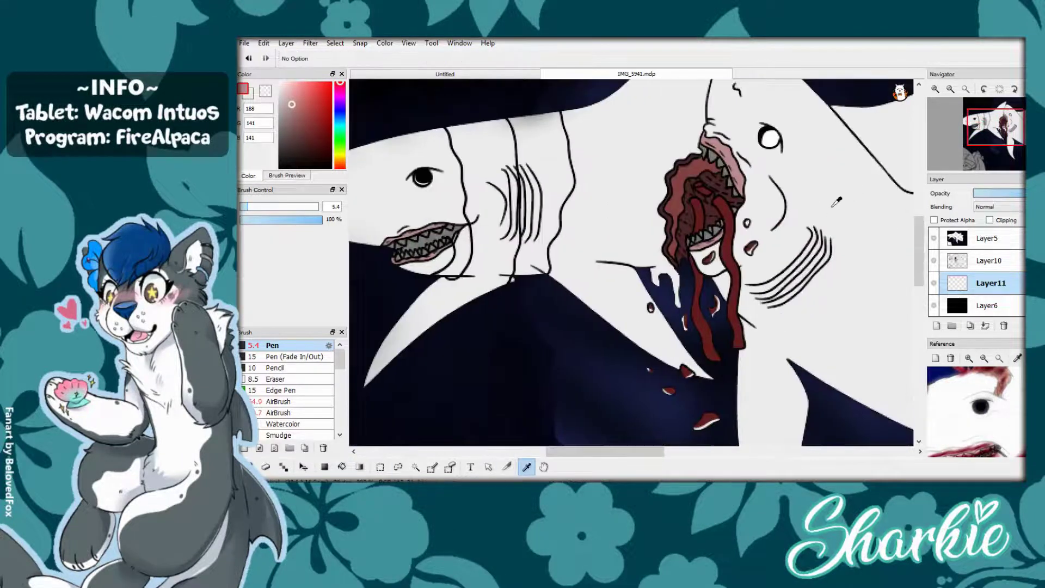
pyautogui.click(702, 180)
pyautogui.press('b')
pyautogui.scroll(3, 392, 307)
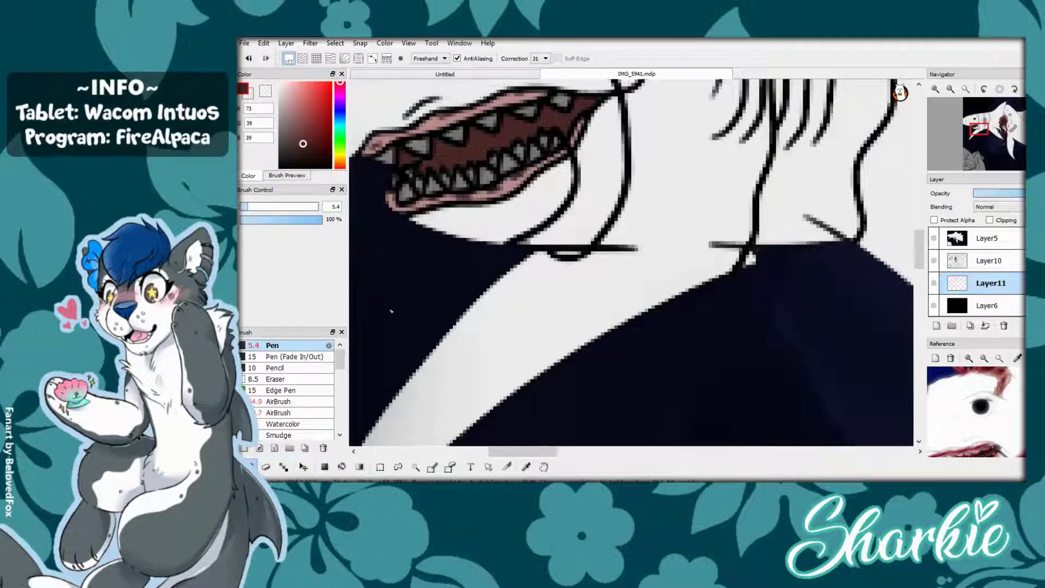
# - Merge Layer10 down into Layer11 and paint the left shark's teeth off-white (242, 242, 242) on a new layer below
pyautogui.click(280, 85)
pyautogui.click(986, 326)
pyautogui.moveTo(491, 166); pyautogui.dragTo(520, 155)
pyautogui.moveTo(524, 152); pyautogui.dragTo(558, 139)
pyautogui.moveTo(471, 174); pyautogui.dragTo(434, 190)
pyautogui.moveTo(449, 176); pyautogui.dragTo(402, 197)
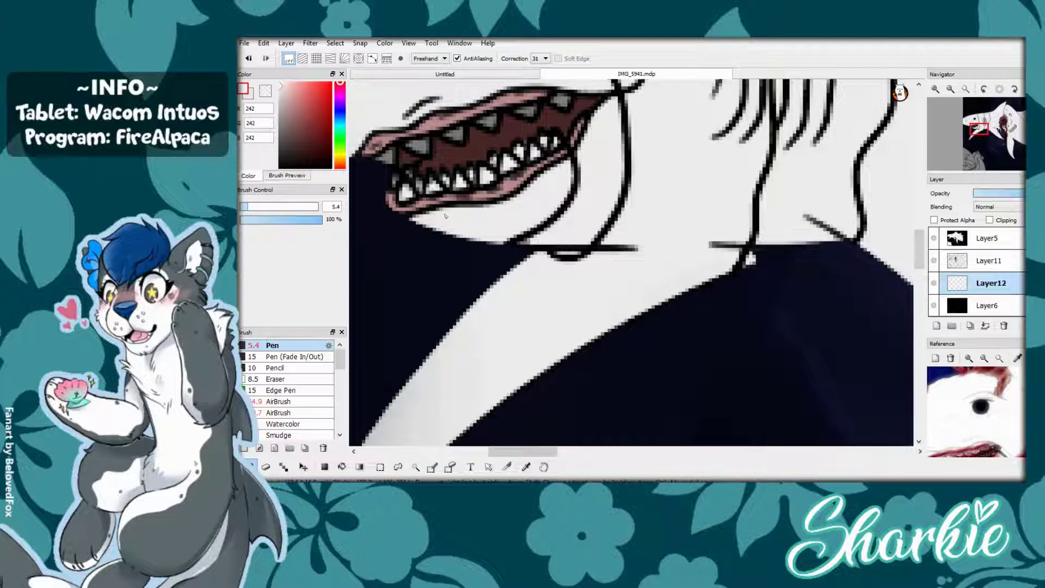
pyautogui.moveTo(444, 140); pyautogui.dragTo(536, 106)
# - Paint the right shark's lower and upper teeth off-white (242, 242, 242)
pyautogui.scroll(-5, 469, 381)
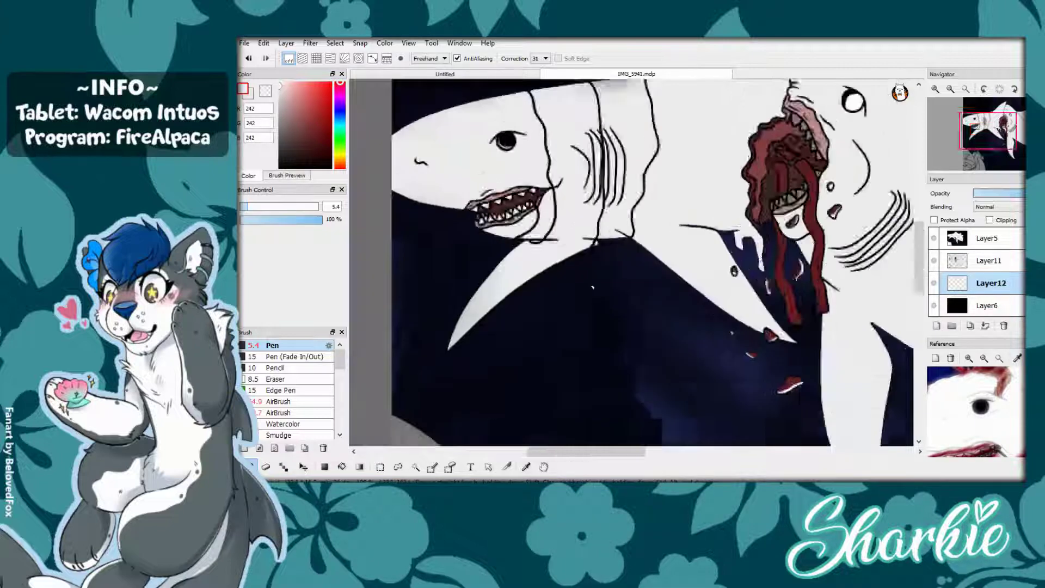
pyautogui.scroll(5, 746, 362)
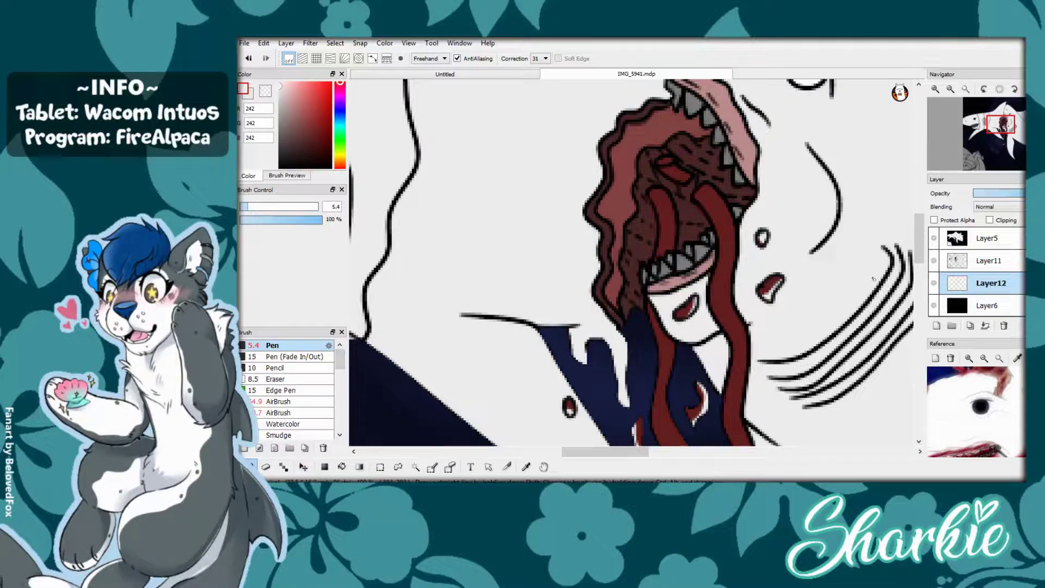
pyautogui.moveTo(654, 276); pyautogui.dragTo(713, 235)
pyautogui.moveTo(656, 278); pyautogui.dragTo(673, 268)
pyautogui.scroll(3, 802, 325)
pyautogui.moveTo(669, 159)
pyautogui.mouseDown()
pyautogui.moveTo(702, 185)
pyautogui.moveTo(741, 262)
pyautogui.mouseUp()
# - Touch up the reds around both sharks' teeth with sampled colours and merge Layer11 down into Layer12
pyautogui.keyDown('alt'); pyautogui.click(648, 249); pyautogui.keyUp('alt')
pyautogui.scroll(2, 648, 248)
pyautogui.scroll(-4, 647, 248)
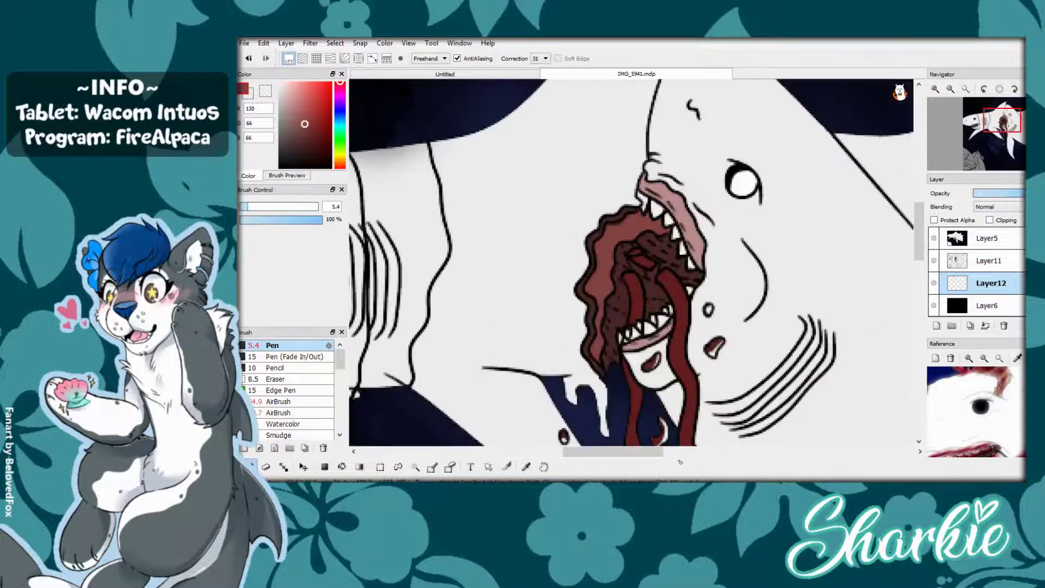
pyautogui.scroll(3, 648, 248)
pyautogui.scroll(2, 589, 444)
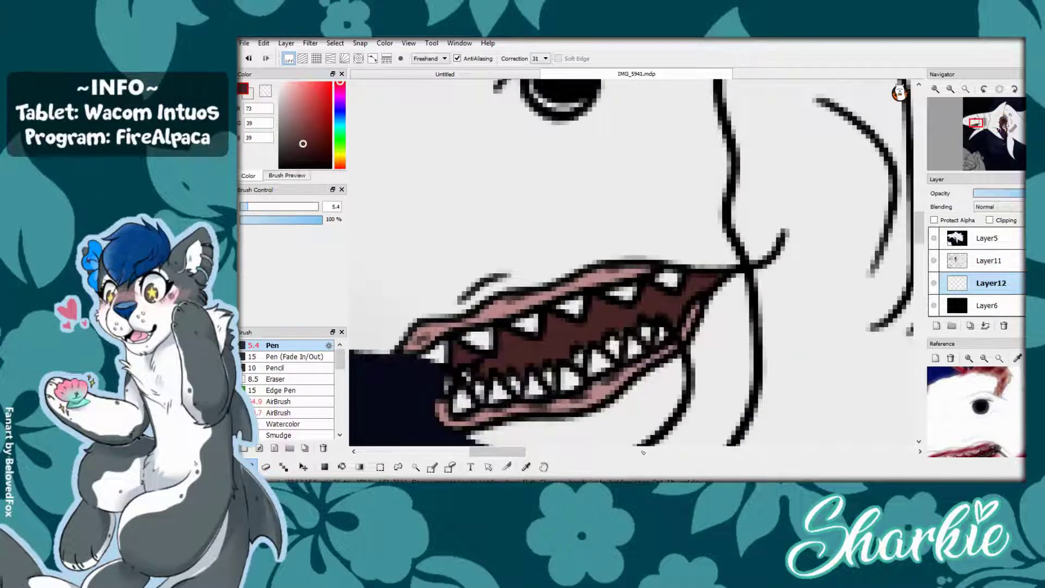
pyautogui.scroll(-4, 543, 438)
pyautogui.hotkey('ctrl', 'e')
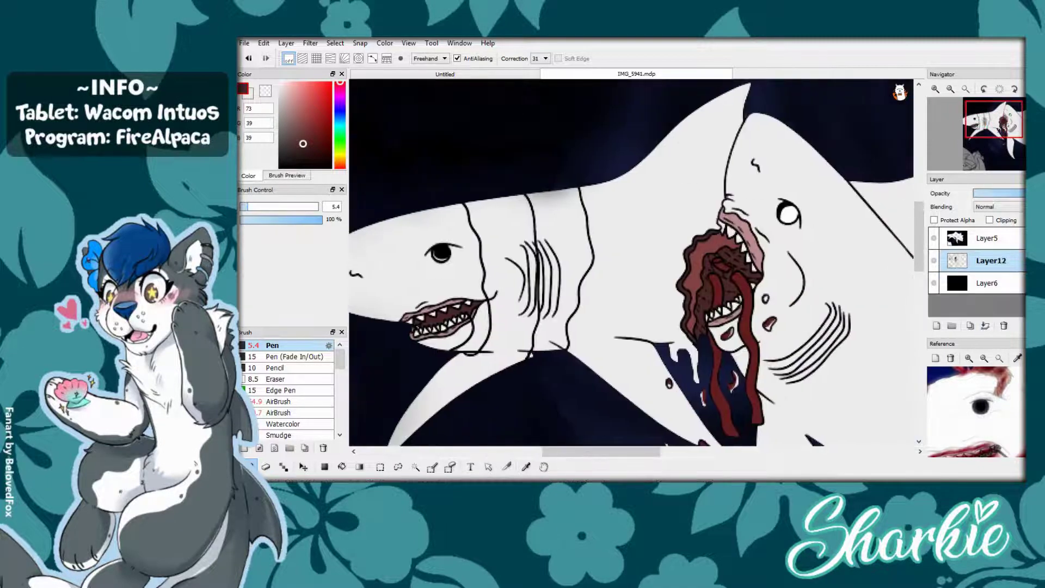
pyautogui.scroll(-3, 631, 262)
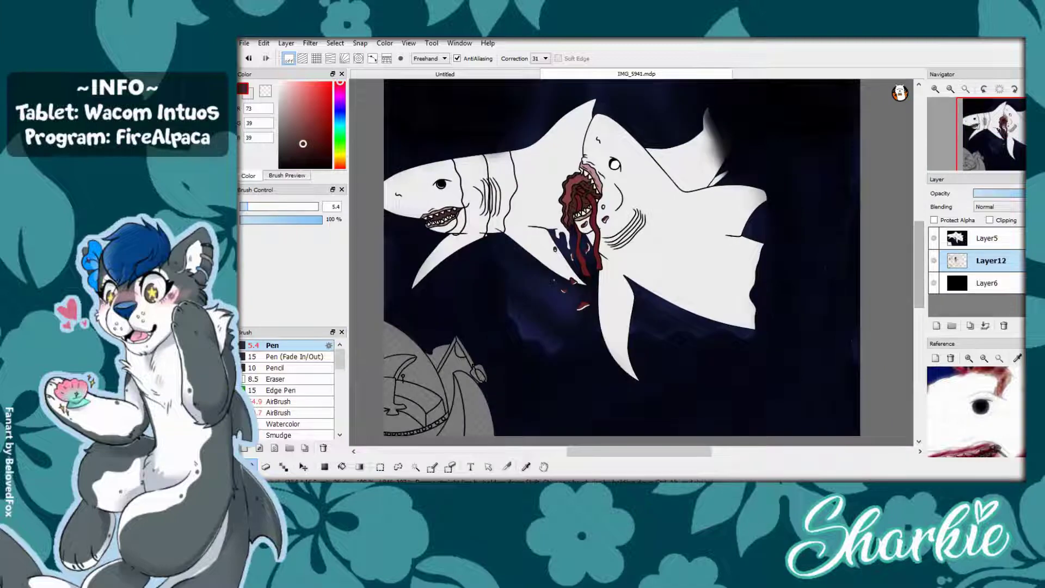
pyautogui.click(934, 238)
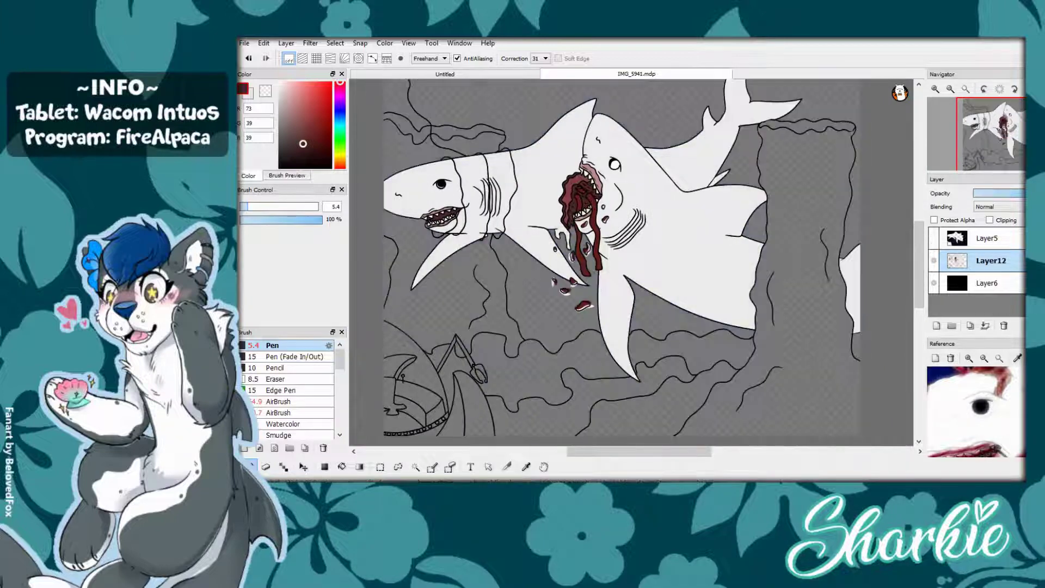
pyautogui.press('w')
pyautogui.click(552, 293)
pyautogui.hotkey('ctrl', 'd')
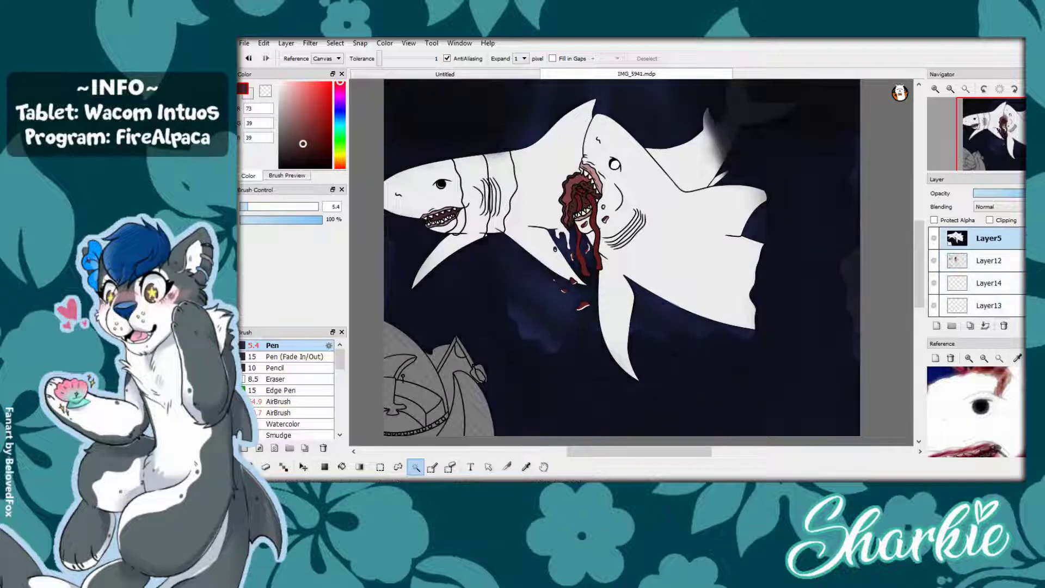
pyautogui.click(985, 325)
pyautogui.click(986, 326)
pyautogui.click(1004, 326)
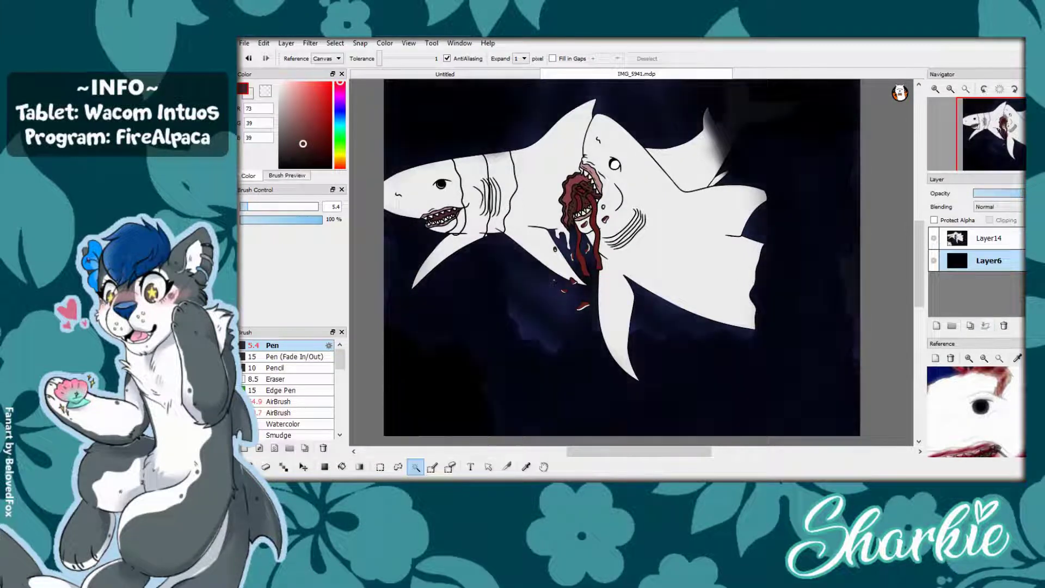
pyautogui.hotkey('ctrl', 'z')
pyautogui.hotkey('ctrl', 'z')
pyautogui.hotkey('ctrl', 'z')
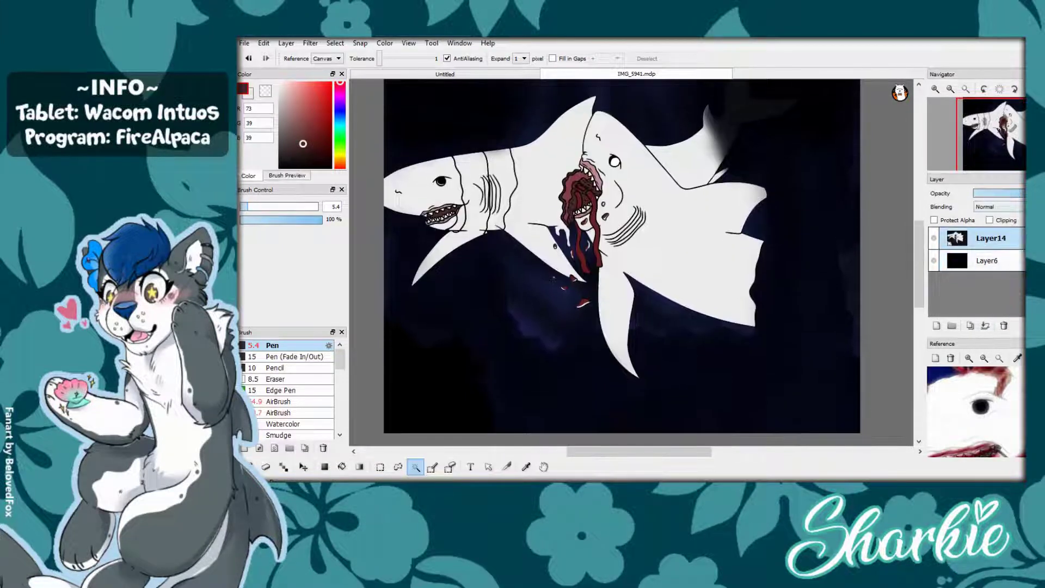
pyautogui.hotkey('ctrl', 'z')
pyautogui.hotkey('ctrl', 'z')
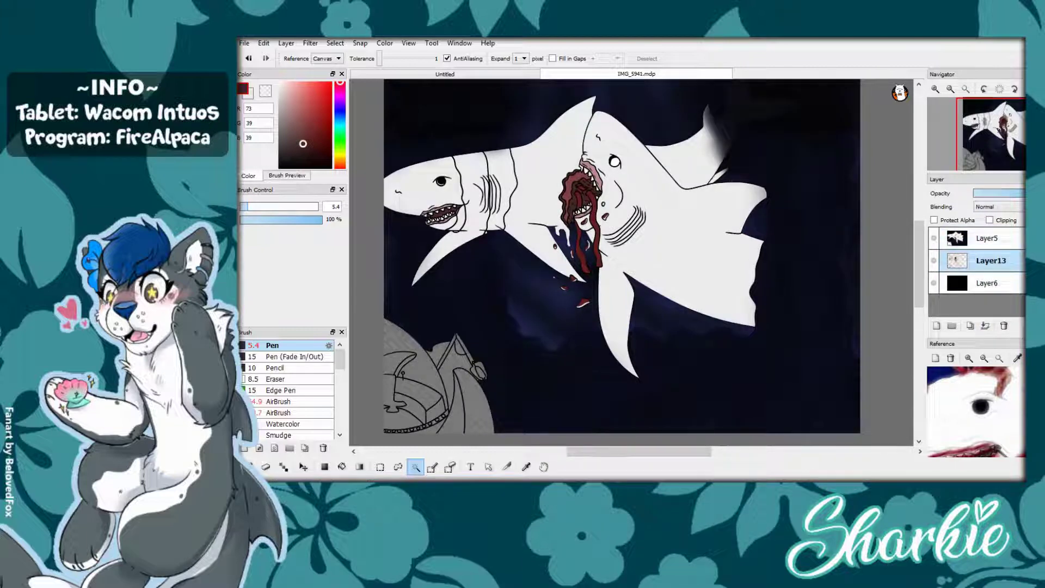
pyautogui.hotkey('ctrl', 'z')
# - Sample the dark navy (5, 7, 22) and paint the water in the gaps under the submersible arm's bend on Layer14
pyautogui.press('b')
pyautogui.scroll(3, 662, 379)
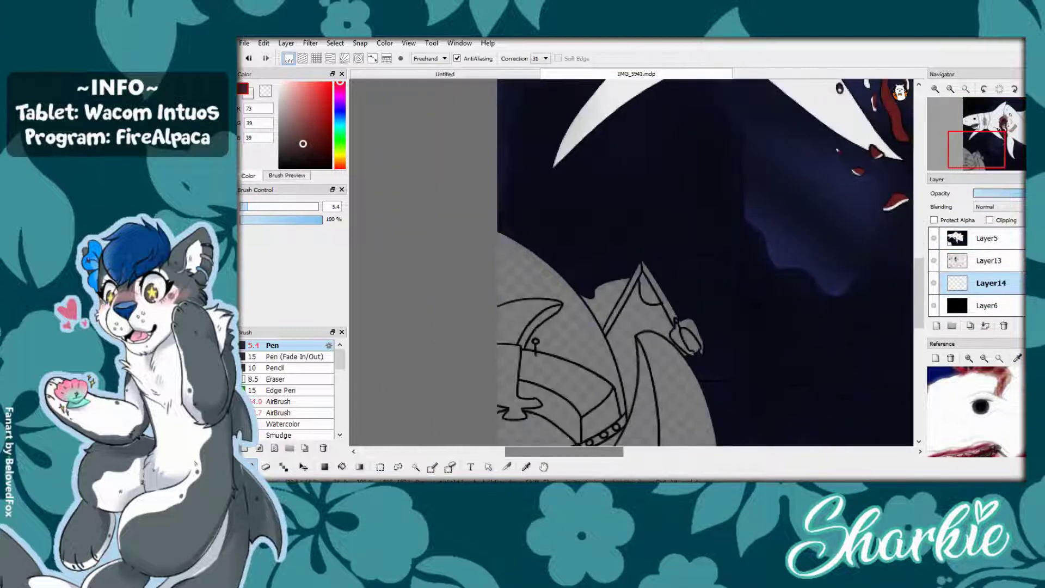
pyautogui.scroll(2, 663, 379)
pyautogui.keyDown('alt'); pyautogui.click(688, 338); pyautogui.keyUp('alt')
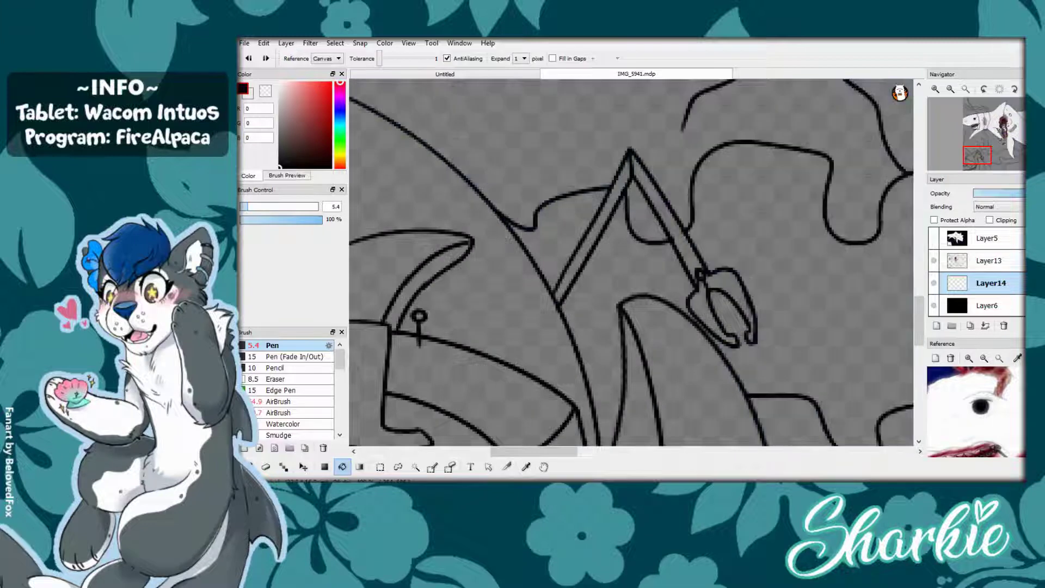
pyautogui.keyDown('alt'); pyautogui.click(773, 228); pyautogui.keyUp('alt')
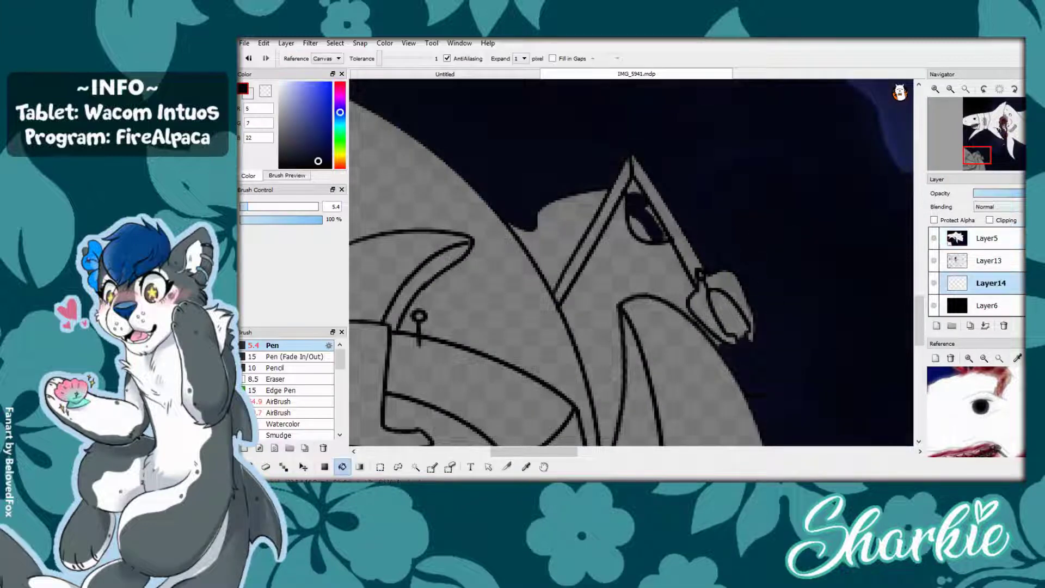
pyautogui.scroll(2, 727, 217)
pyautogui.moveTo(621, 239); pyautogui.dragTo(659, 283)
pyautogui.moveTo(626, 169); pyautogui.dragTo(686, 278)
pyautogui.scroll(-3, 752, 373)
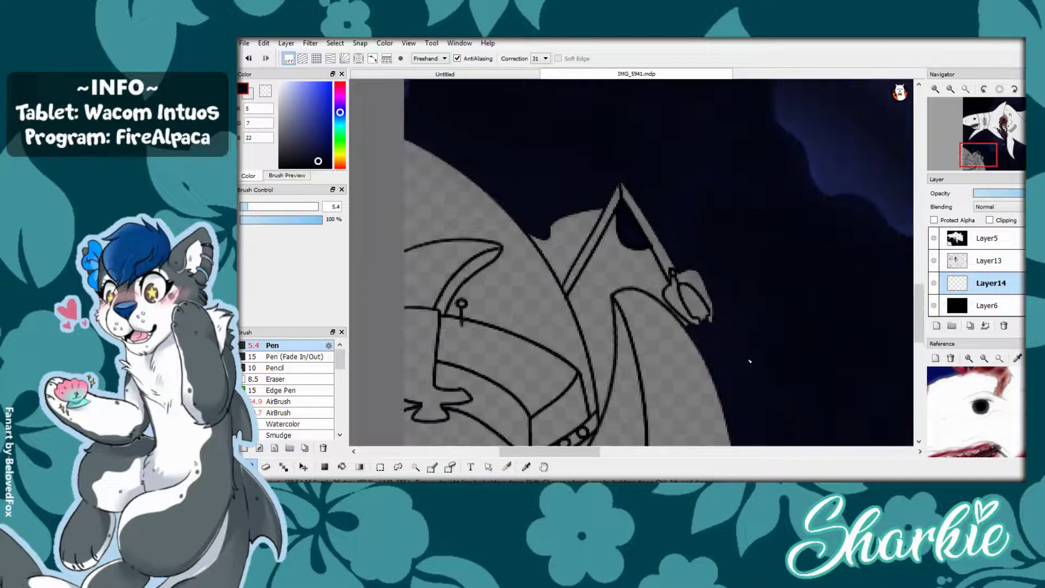
pyautogui.moveTo(599, 245); pyautogui.dragTo(648, 288)
# - Paint the remaining water gaps around the claw and behind the submersible's arm in the same dark navy
pyautogui.scroll(3, 677, 275)
pyautogui.moveTo(681, 239); pyautogui.dragTo(741, 321)
pyautogui.moveTo(724, 256)
pyautogui.mouseDown()
pyautogui.moveTo(686, 337)
pyautogui.moveTo(544, 174)
pyautogui.moveTo(566, 207)
pyautogui.moveTo(620, 201)
pyautogui.moveTo(648, 251)
pyautogui.moveTo(599, 235)
pyautogui.mouseUp()
pyautogui.scroll(-3, 672, 312)
pyautogui.scroll(3, 673, 312)
pyautogui.scroll(-3, 599, 234)
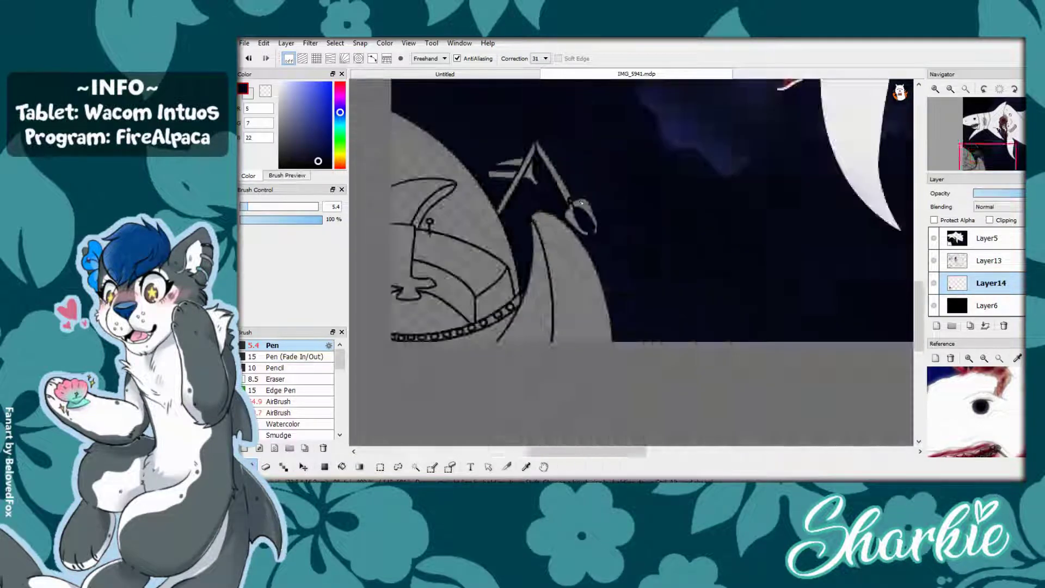
pyautogui.scroll(3, 488, 258)
pyautogui.moveTo(488, 258)
pyautogui.mouseDown()
pyautogui.moveTo(531, 200)
pyautogui.moveTo(627, 167)
pyautogui.moveTo(621, 189)
pyautogui.moveTo(538, 243)
pyautogui.moveTo(604, 213)
pyautogui.moveTo(549, 241)
pyautogui.moveTo(666, 179)
pyautogui.moveTo(569, 191)
pyautogui.mouseUp()
pyautogui.scroll(-4, 684, 284)
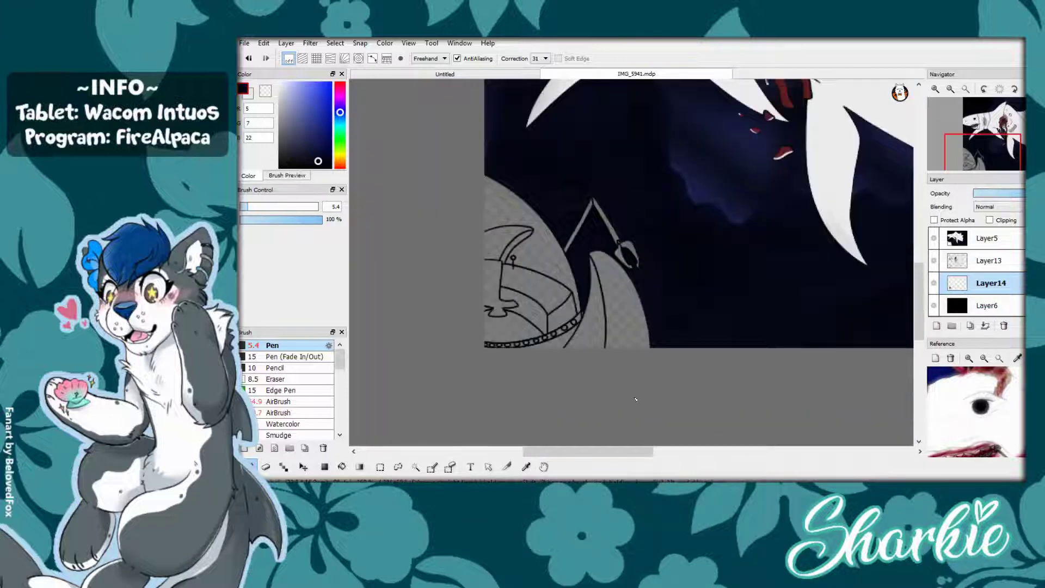
# - Try filling the three faces of the submersible's console with dark blue (17, 19, 57)
pyautogui.scroll(3, 635, 400)
pyautogui.click(342, 466)
pyautogui.click(307, 152)
pyautogui.click(500, 207)
pyautogui.click(468, 289)
pyautogui.click(572, 294)
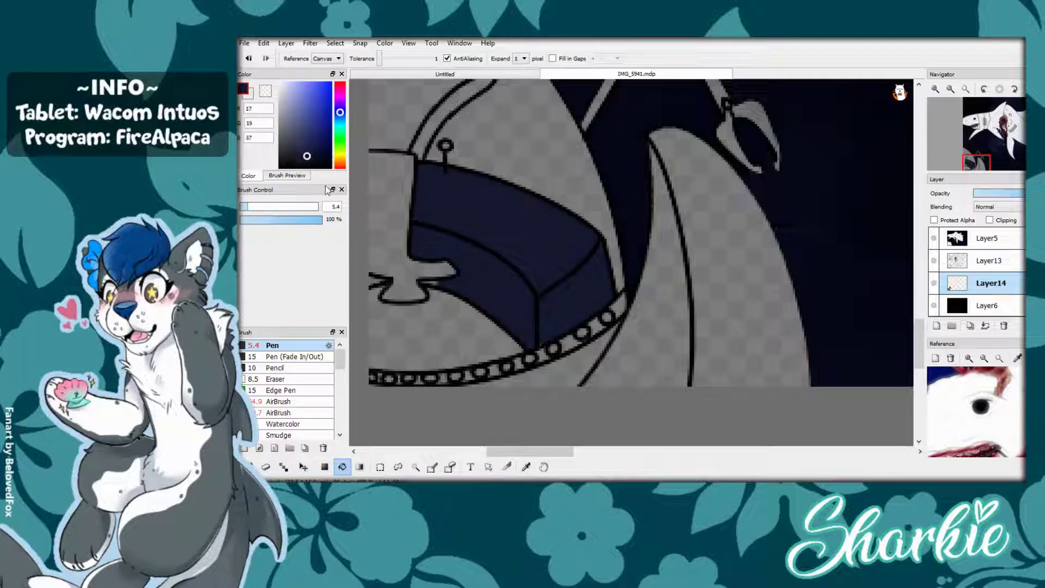
# - Fill the console's three faces with a near-black blue (10, 12, 25)
pyautogui.click(309, 160)
pyautogui.click(501, 201)
pyautogui.click(469, 283)
pyautogui.click(571, 294)
# - Paint the seat beside the submersible's console solid black with the Pen, including its base
pyautogui.press('b')
pyautogui.scroll(2, 595, 289)
pyautogui.scroll(-2, 595, 289)
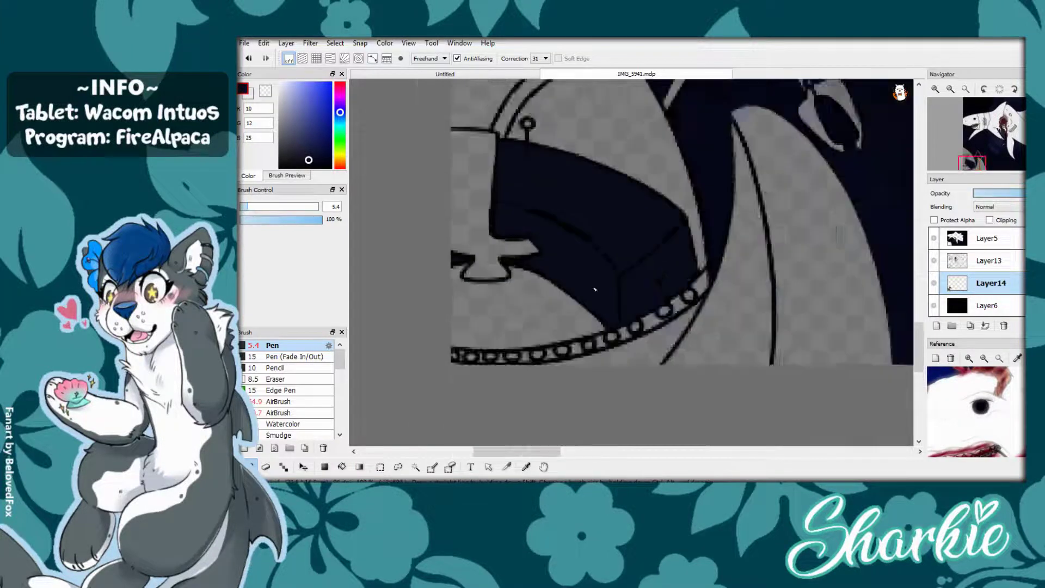
pyautogui.scroll(-2, 595, 289)
pyautogui.scroll(2, 595, 289)
pyautogui.scroll(-2, 595, 289)
# - Draw dark grey (36, 36, 37) horizontal ribs and a vertical edge line on the black seat
pyautogui.click(279, 115)
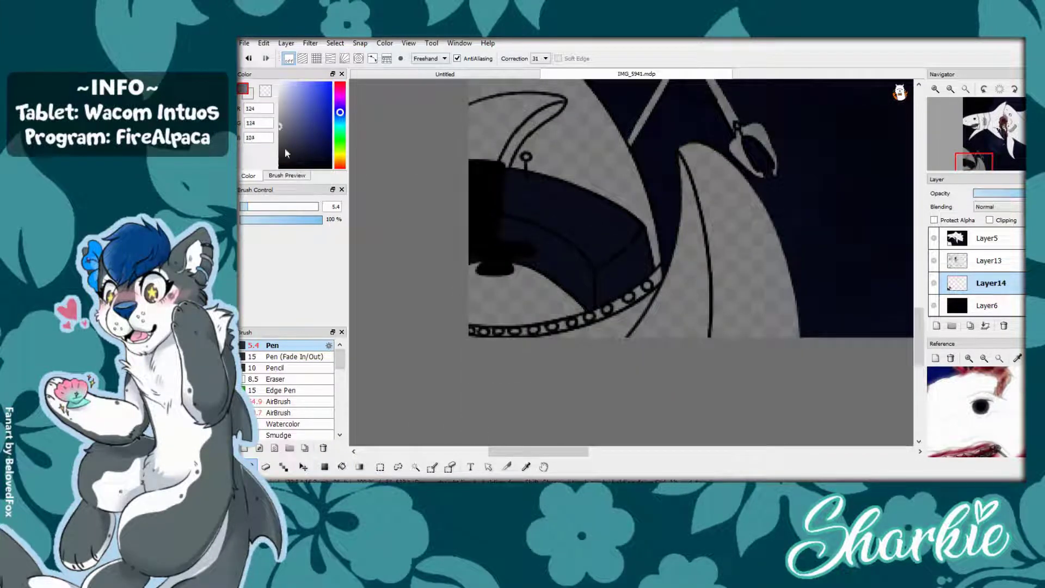
pyautogui.click(280, 156)
pyautogui.scroll(1, 668, 352)
pyautogui.moveTo(504, 218); pyautogui.dragTo(455, 216)
pyautogui.moveTo(500, 265); pyautogui.dragTo(455, 260)
pyautogui.moveTo(500, 182); pyautogui.dragTo(455, 179)
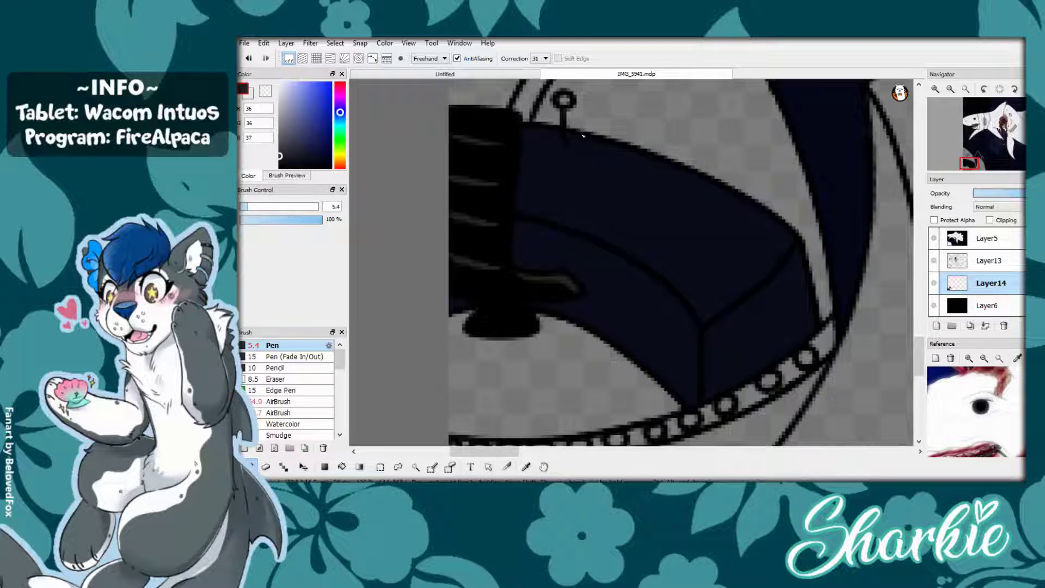
pyautogui.moveTo(507, 261); pyautogui.dragTo(505, 122)
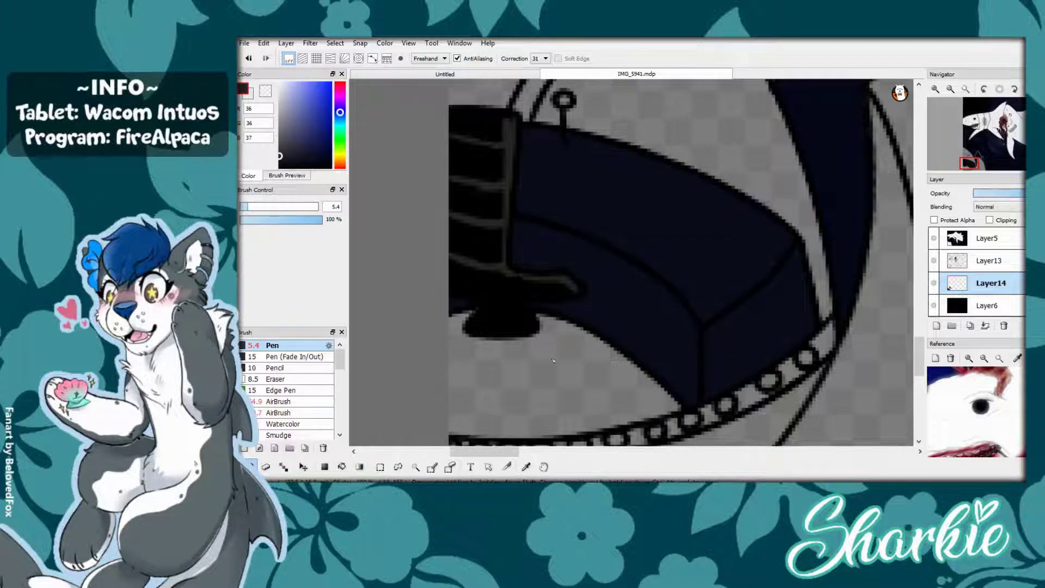
# - Dot several bright red (255, 0, 58) lights of different sizes on the console's upper face
pyautogui.scroll(-2, 583, 238)
pyautogui.scroll(-1, 664, 299)
pyautogui.scroll(2, 682, 308)
pyautogui.click(339, 86)
pyautogui.click(326, 83)
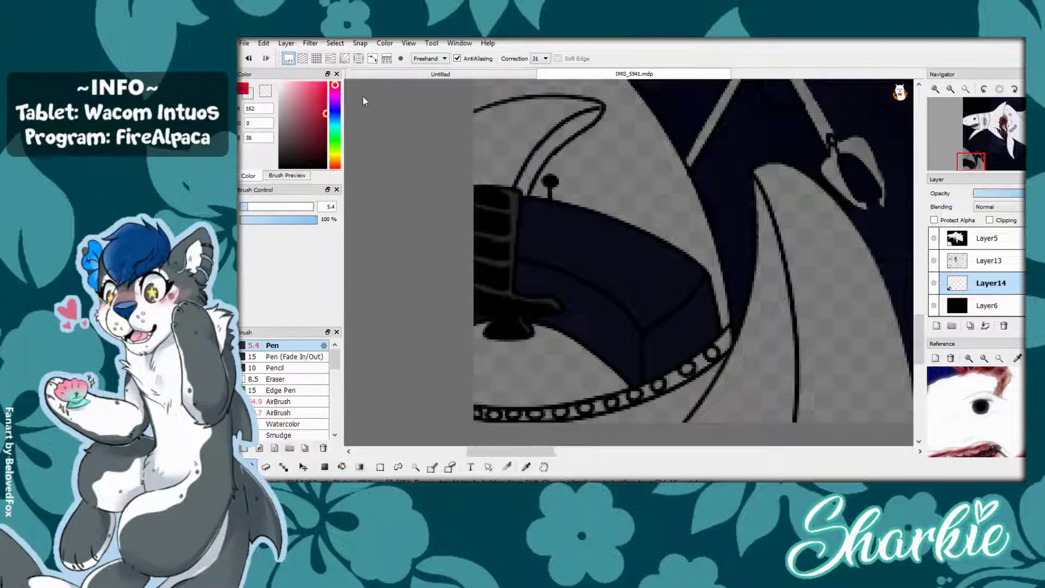
pyautogui.scroll(2, 660, 282)
pyautogui.click(581, 240)
pyautogui.click(651, 232)
pyautogui.click(674, 290)
pyautogui.click(702, 248)
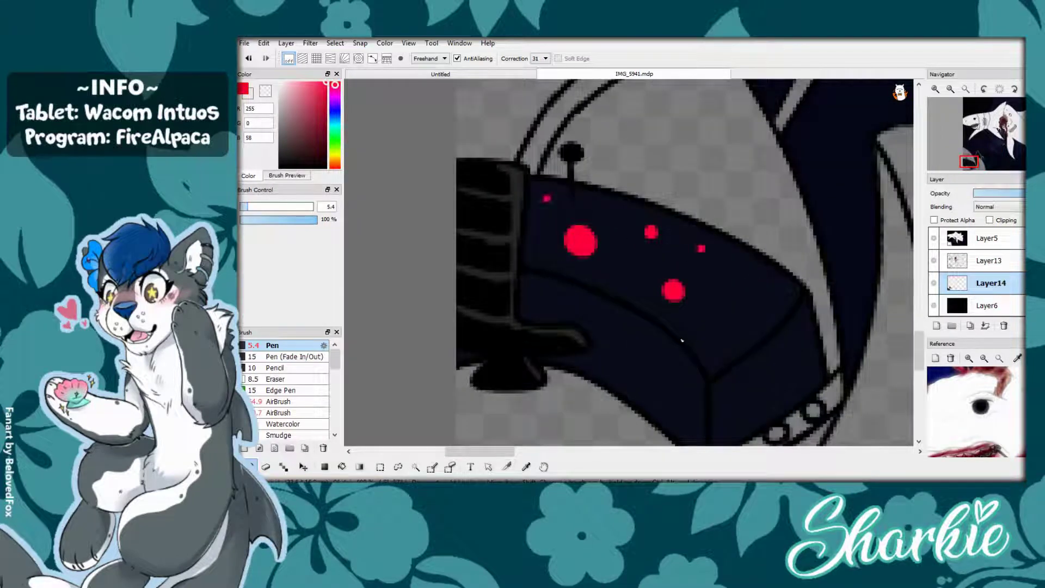
# - Draw a white round dial and a few small white dots beside the red lights with a 2.7 Pen
pyautogui.press('x')
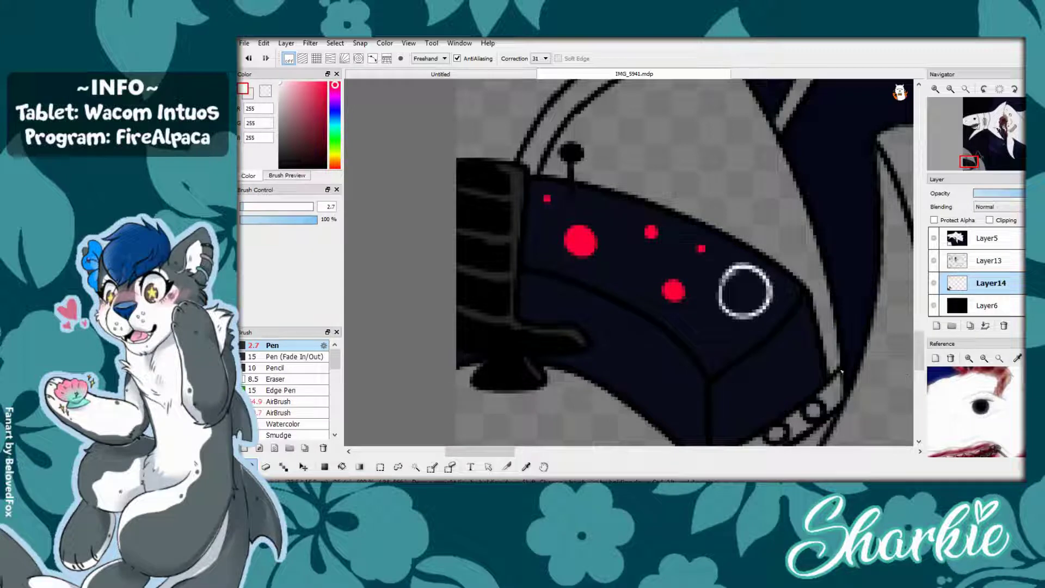
pyautogui.moveTo(733, 294)
pyautogui.mouseDown()
pyautogui.moveTo(756, 280)
pyautogui.moveTo(765, 305)
pyautogui.mouseUp()
pyautogui.scroll(-2, 744, 174)
pyautogui.scroll(2, 745, 174)
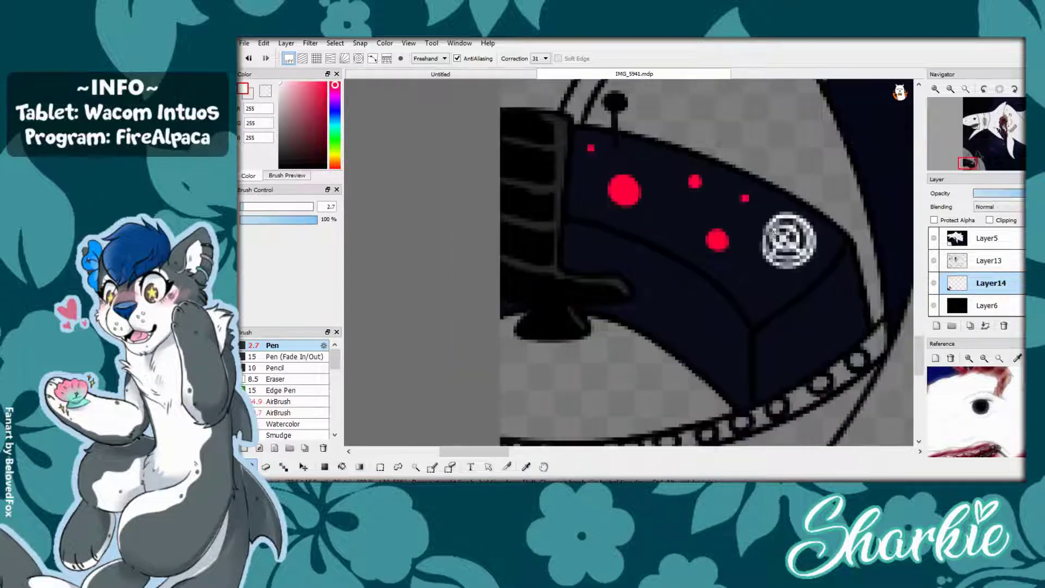
pyautogui.scroll(-3, 708, 261)
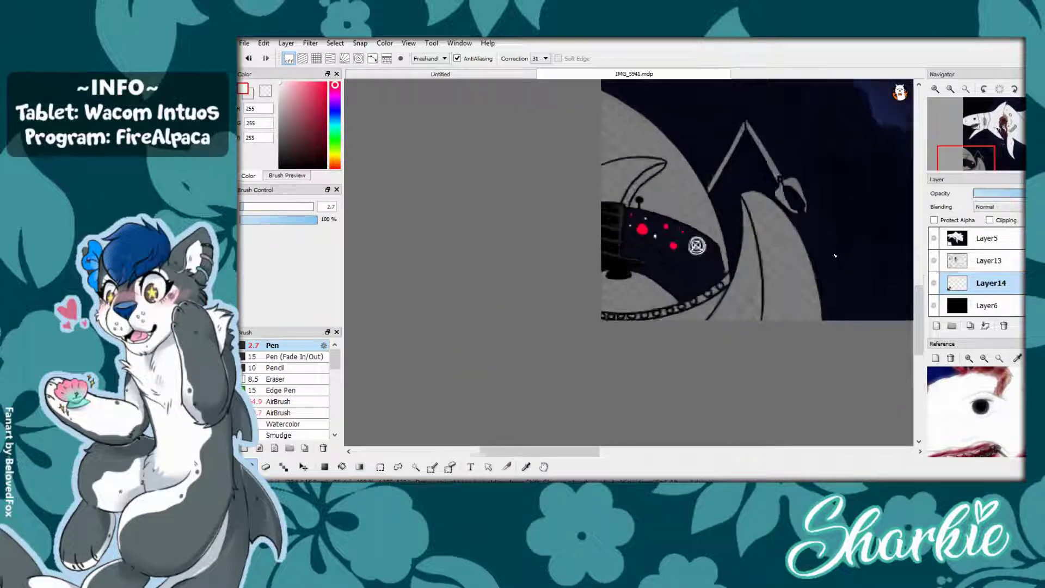
# - Fill the shaded inner sides of the submersible's two curved fins with dark olive (84, 78, 15)
pyautogui.scroll(2, 707, 262)
pyautogui.click(342, 467)
pyautogui.click(647, 206)
pyautogui.click(805, 338)
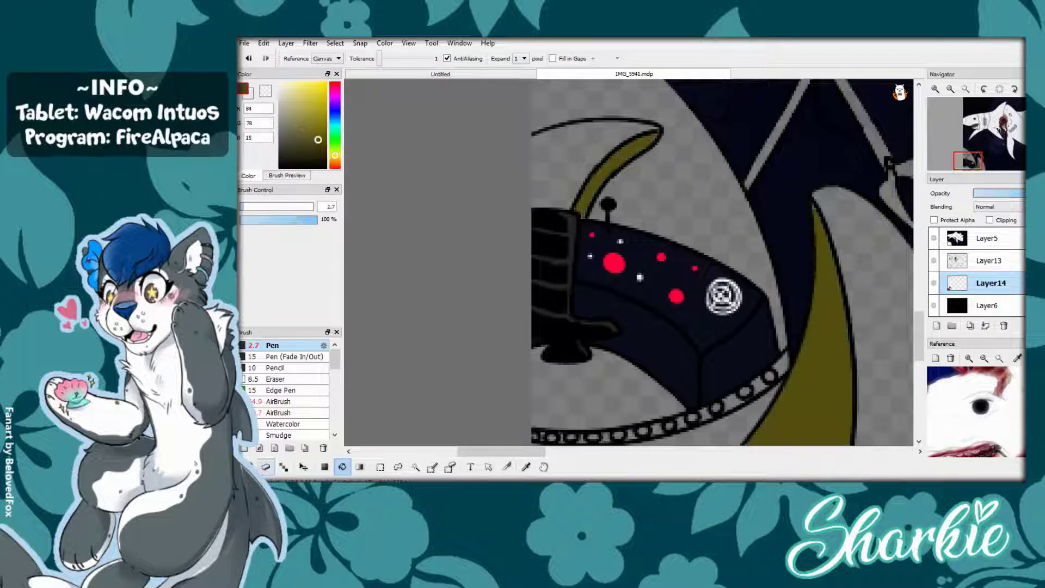
# - Fill the broad outer faces of both curved fins with a brighter yellow
pyautogui.press('b')
pyautogui.click(321, 103)
pyautogui.press('g')
pyautogui.click(615, 152)
pyautogui.click(833, 305)
pyautogui.scroll(-2, 886, 312)
pyautogui.scroll(-1, 795, 301)
# - Paint both segments of the submersible's mechanical arm dark grey (58, 58, 58) and sample the surrounding navy
pyautogui.keyDown('alt'); pyautogui.click(617, 133); pyautogui.keyUp('alt')
pyautogui.press('b')
pyautogui.scroll(1, 797, 139)
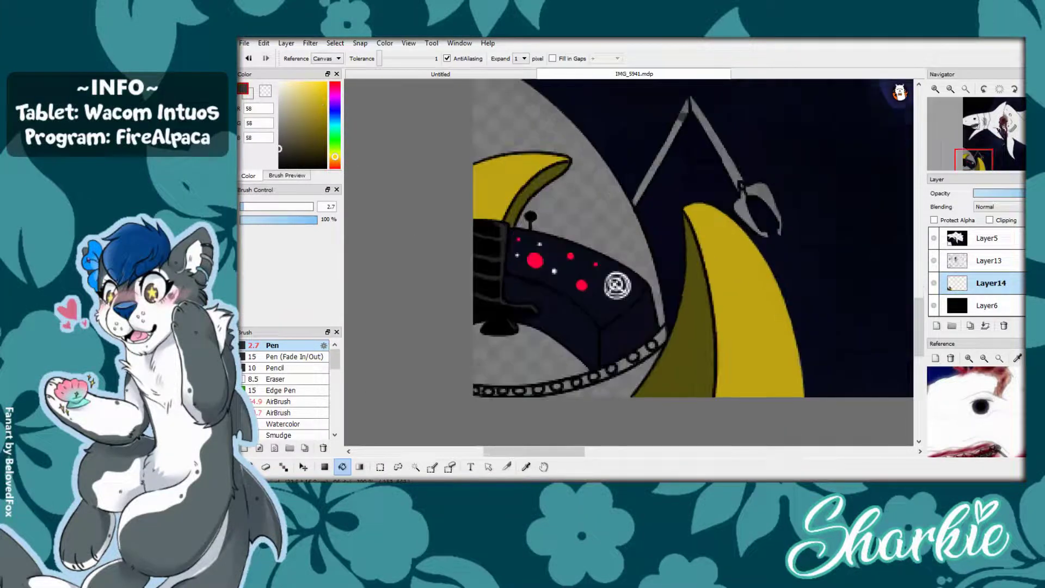
pyautogui.scroll(2, 797, 159)
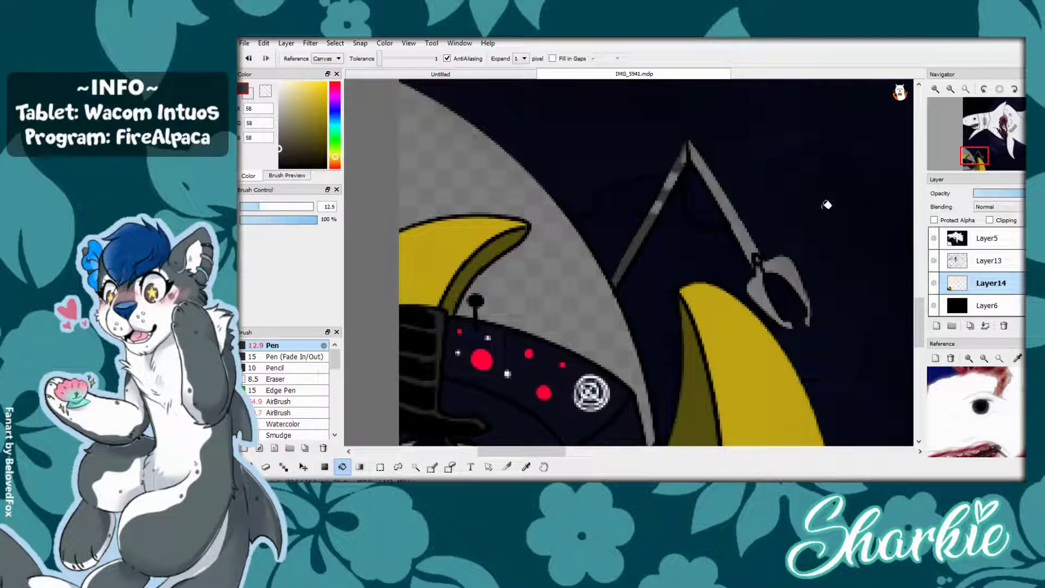
pyautogui.scroll(1, 705, 351)
pyautogui.moveTo(686, 133); pyautogui.dragTo(780, 288)
pyautogui.hotkey('ctrl', 'z')
pyautogui.moveTo(712, 193); pyautogui.dragTo(747, 251)
pyautogui.moveTo(688, 134); pyautogui.dragTo(715, 174)
pyautogui.moveTo(751, 255); pyautogui.dragTo(783, 321)
pyautogui.keyDown('alt'); pyautogui.click(752, 227); pyautogui.keyUp('alt')
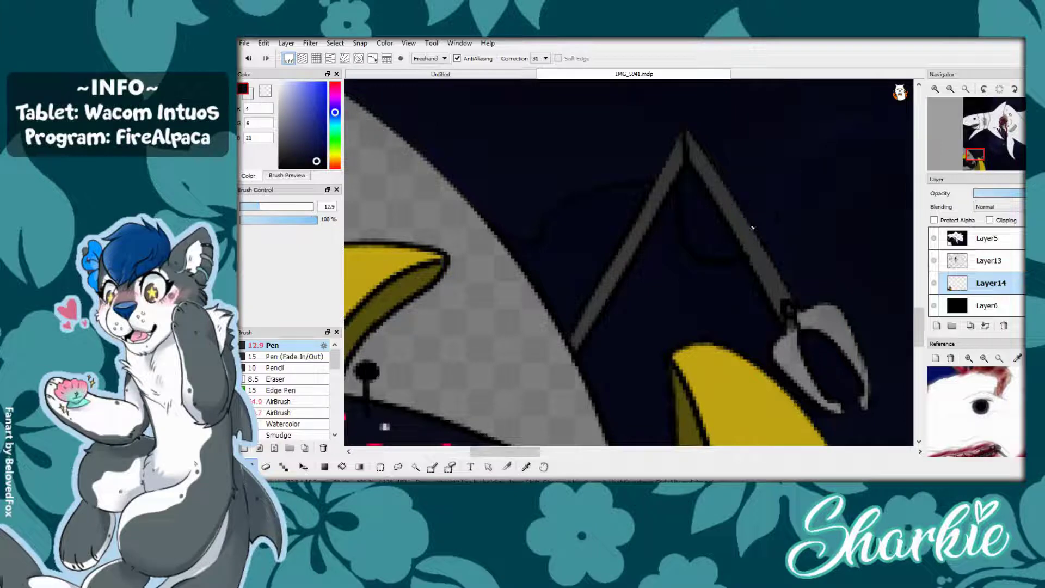
# - Paint the arm's claw in sampled dark grey and sample the navy (4, 6, 20) beside it
pyautogui.keyDown('alt'); pyautogui.click(787, 313); pyautogui.keyUp('alt')
pyautogui.moveTo(782, 335)
pyautogui.mouseDown()
pyautogui.moveTo(793, 379)
pyautogui.moveTo(825, 400)
pyautogui.mouseUp()
pyautogui.moveTo(800, 315)
pyautogui.mouseDown()
pyautogui.moveTo(850, 342)
pyautogui.moveTo(819, 407)
pyautogui.mouseUp()
pyautogui.keyDown('alt'); pyautogui.click(887, 327); pyautogui.keyUp('alt')
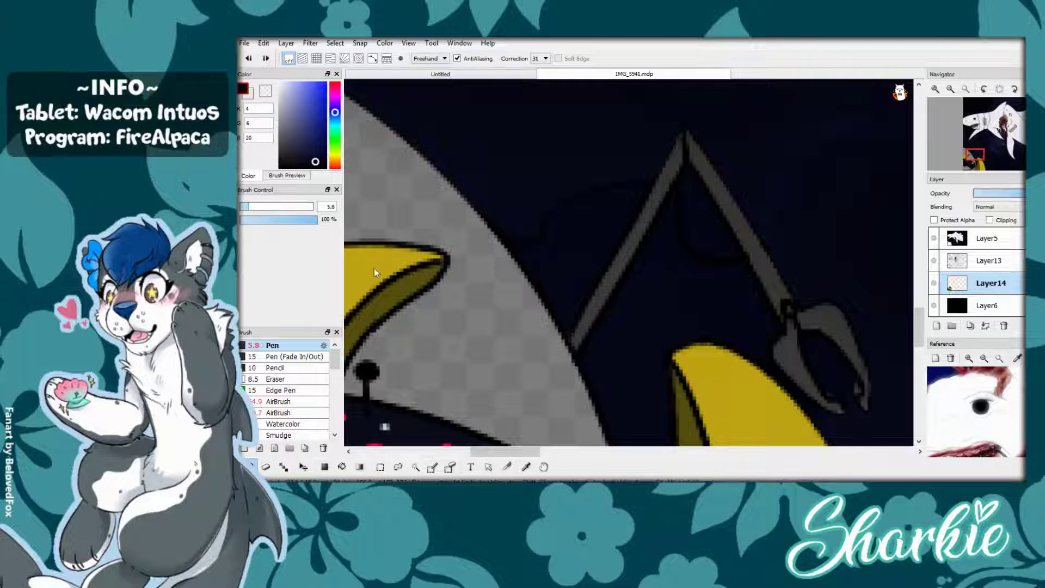
# - Merge Layer13 down into Layer14 and add a new layer above Layer5
pyautogui.hotkey('ctrl', '-')
pyautogui.hotkey('ctrl', '-')
pyautogui.click(988, 261)
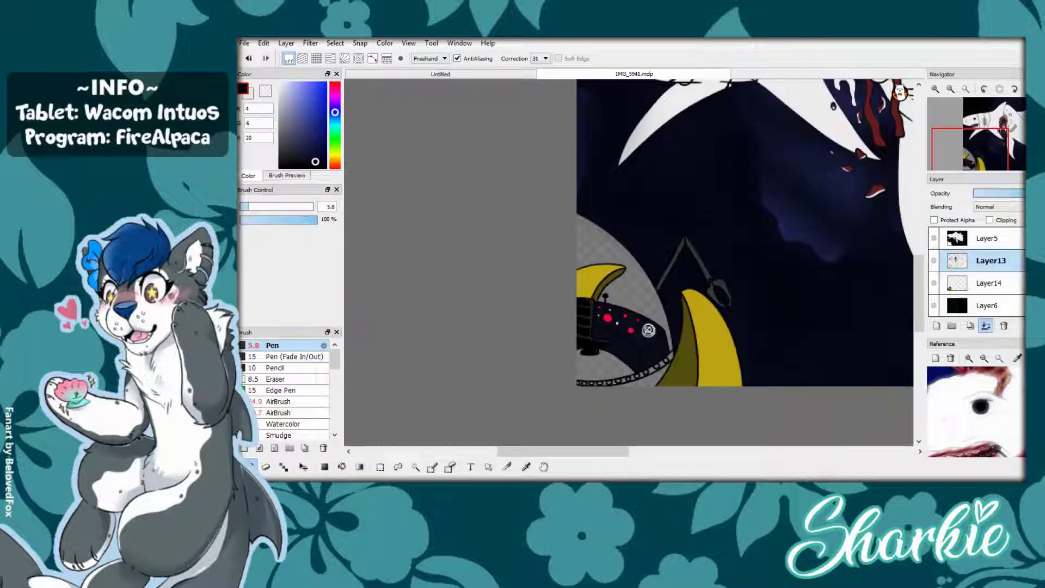
pyautogui.click(986, 326)
pyautogui.click(989, 238)
pyautogui.click(936, 326)
# - Shade the yellow fins and the claw with dark navy (4, 6, 20) using the AirBrush at size 64 and 24% opacity
pyautogui.click(280, 402)
pyautogui.moveTo(708, 294); pyautogui.dragTo(727, 381)
pyautogui.moveTo(677, 313); pyautogui.dragTo(735, 381)
pyautogui.moveTo(727, 343); pyautogui.dragTo(735, 381)
pyautogui.moveTo(626, 261)
pyautogui.mouseDown()
pyautogui.moveTo(580, 294)
pyautogui.moveTo(583, 278)
pyautogui.mouseUp()
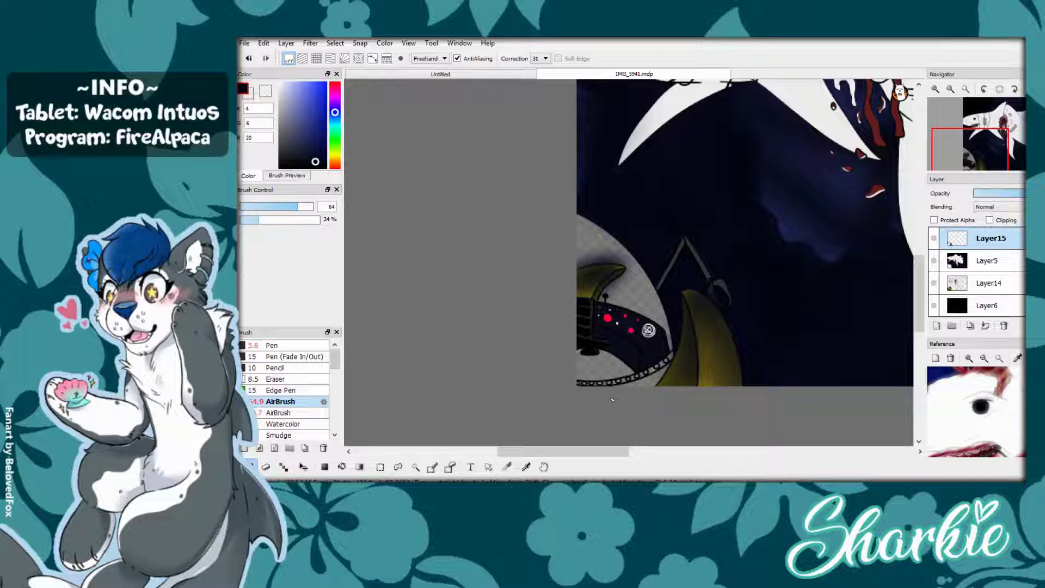
# - Add a new layer below Layer14 and fill the submersible's dome with blue-grey (133, 135, 153)
pyautogui.scroll(2, 637, 313)
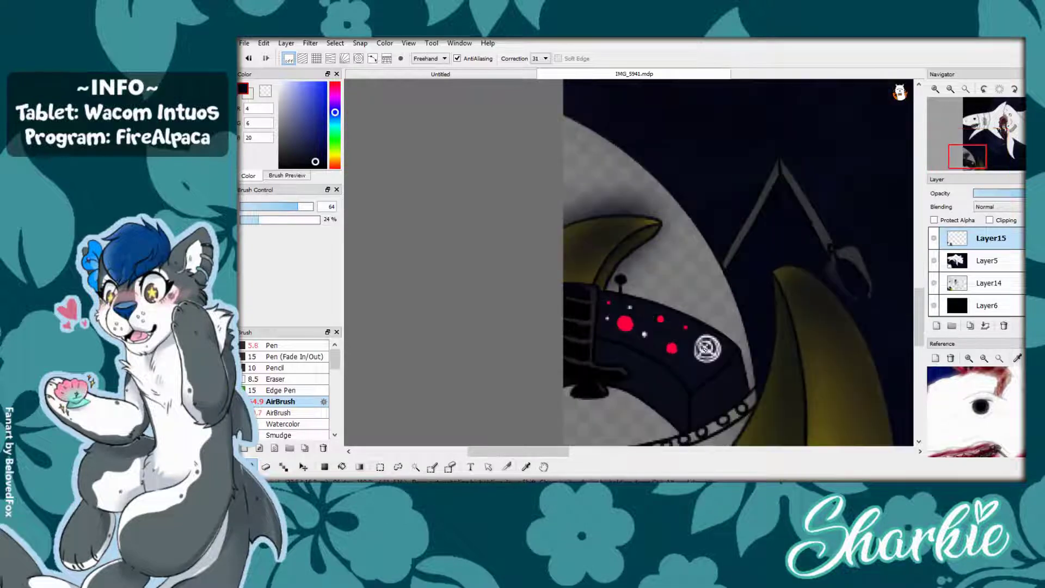
pyautogui.click(936, 325)
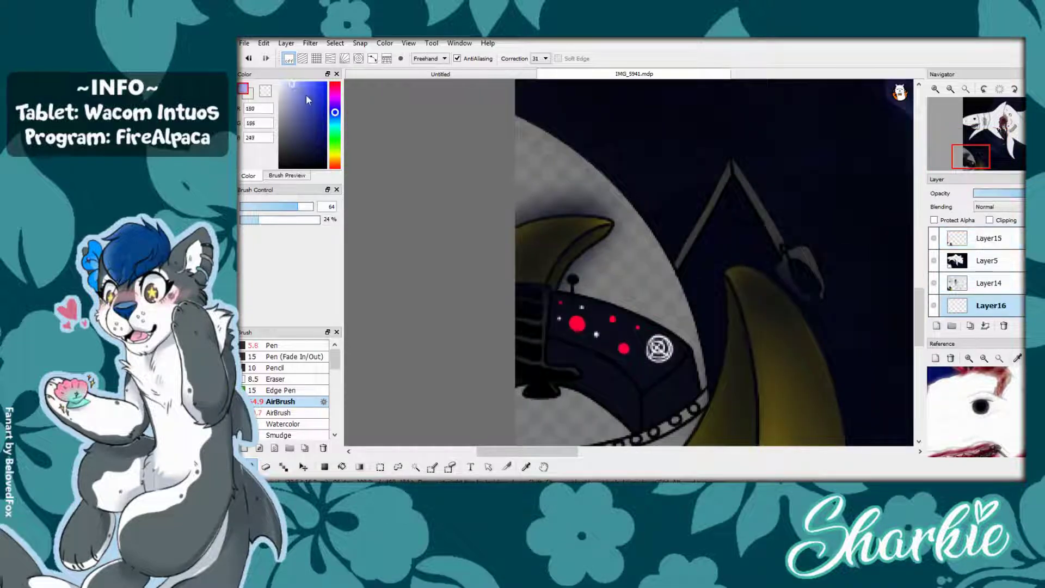
pyautogui.click(284, 116)
pyautogui.click(342, 466)
pyautogui.click(544, 163)
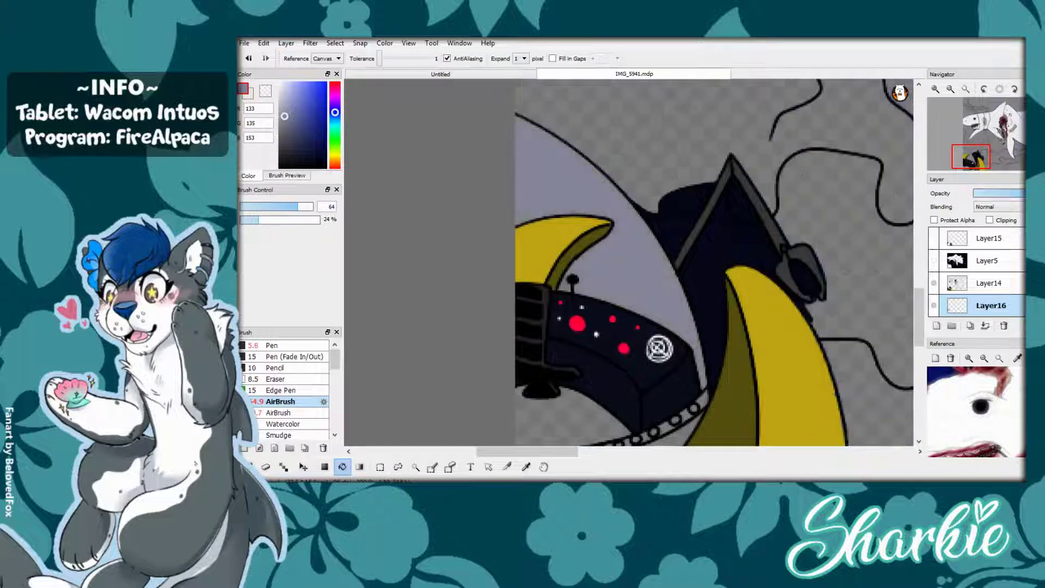
# - Try filling the area below the seat and console with grey (63, 63, 63)
pyautogui.moveTo(802, 435); pyautogui.dragTo(798, 393)
pyautogui.press('b')
pyautogui.scroll(2, 684, 393)
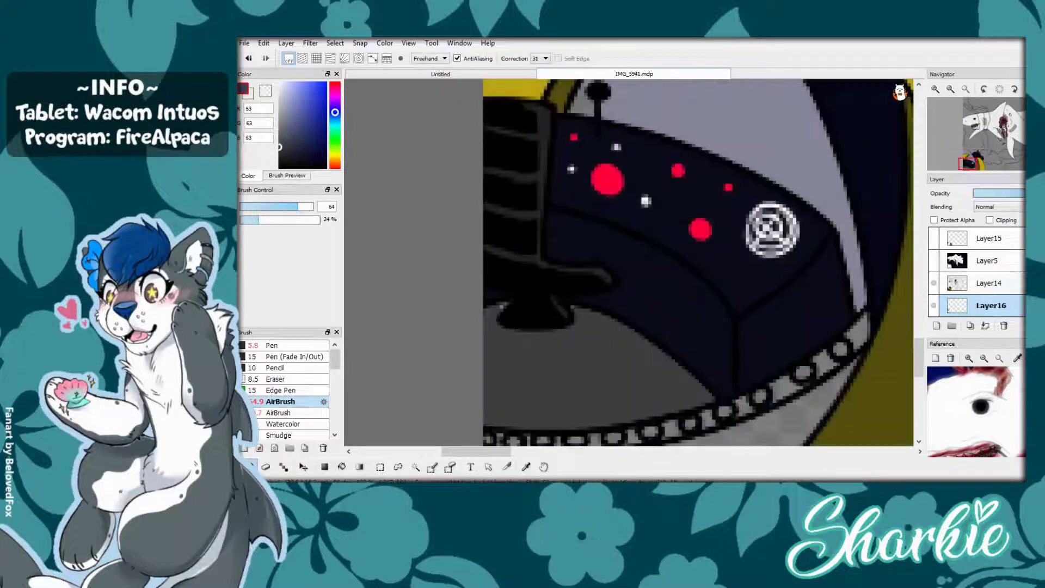
# - Show Layer5 again to check the submersible's colours against the dark water
pyautogui.click(989, 283)
pyautogui.click(989, 238)
pyautogui.click(991, 305)
pyautogui.scroll(-1, 977, 272)
pyautogui.scroll(1, 977, 272)
pyautogui.click(989, 261)
pyautogui.scroll(-2, 572, 367)
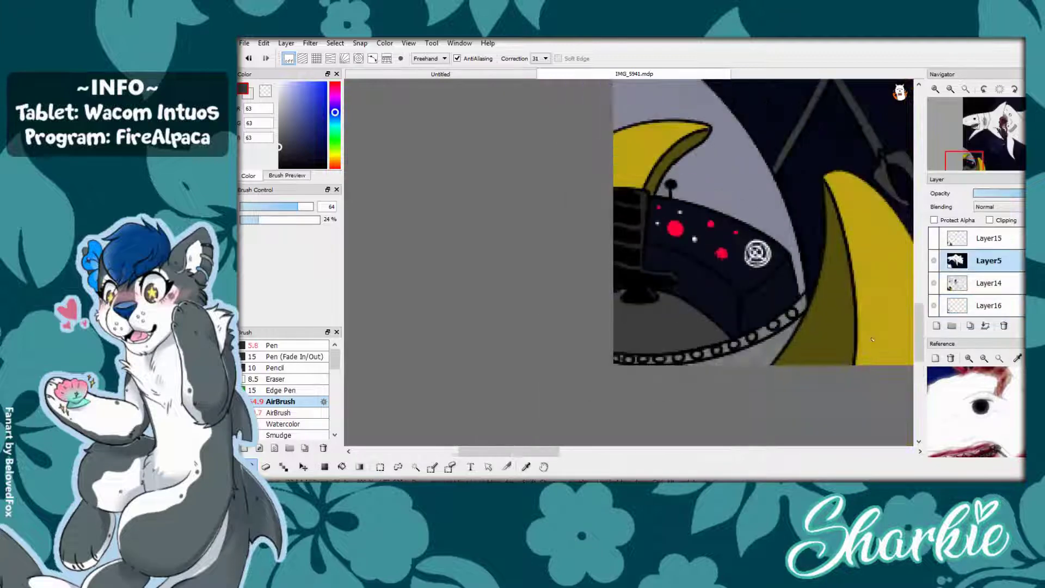
# - Fill the area under the console and the hull below the rivet band with dark grey (34, 35, 43) on Layer16
pyautogui.press('g')
pyautogui.click(992, 305)
pyautogui.scroll(1, 729, 332)
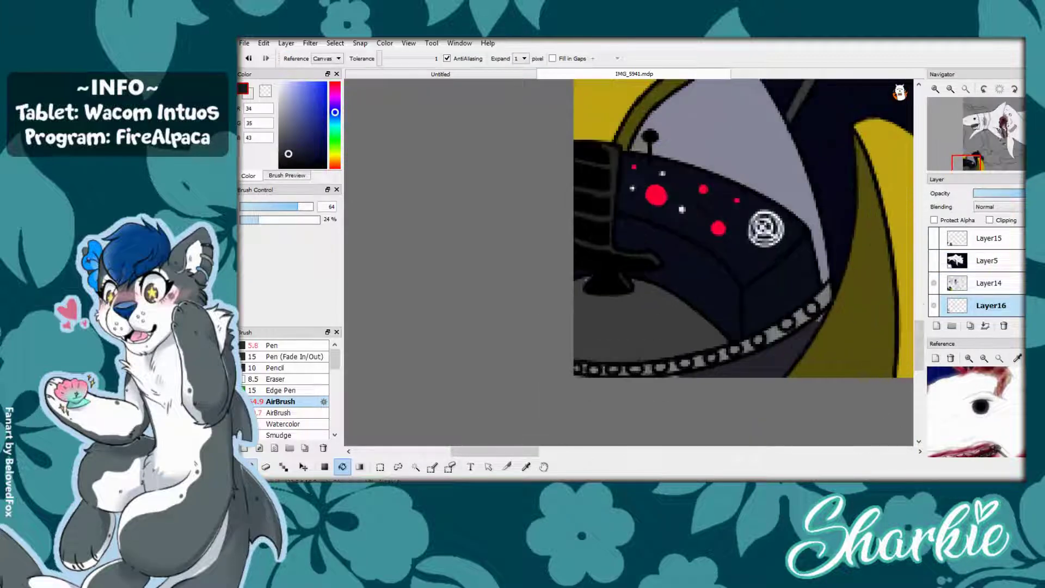
pyautogui.press('b')
pyautogui.click(272, 346)
pyautogui.press('g')
pyautogui.click(737, 342)
pyautogui.press('b')
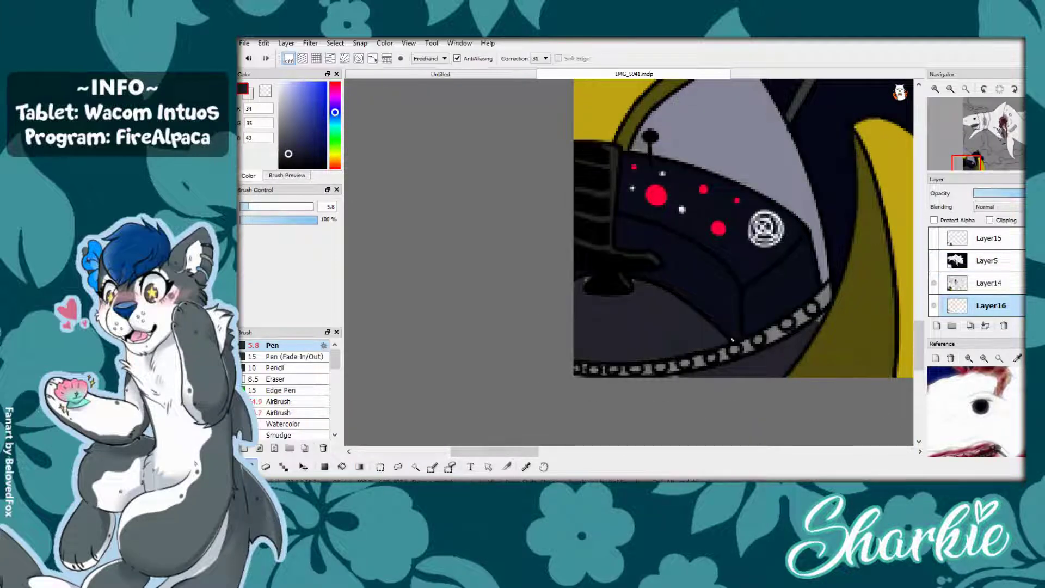
# - Paint the gaps between the rivets on the submersible's rivet band near-black (11, 12, 15) with the Pen on Layer16
pyautogui.press('g')
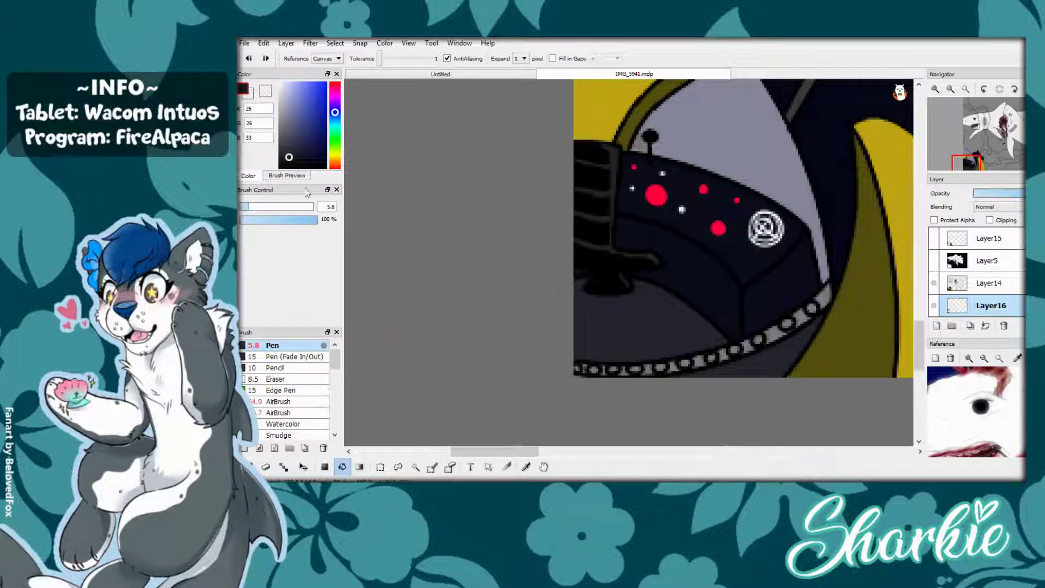
pyautogui.scroll(1, 809, 332)
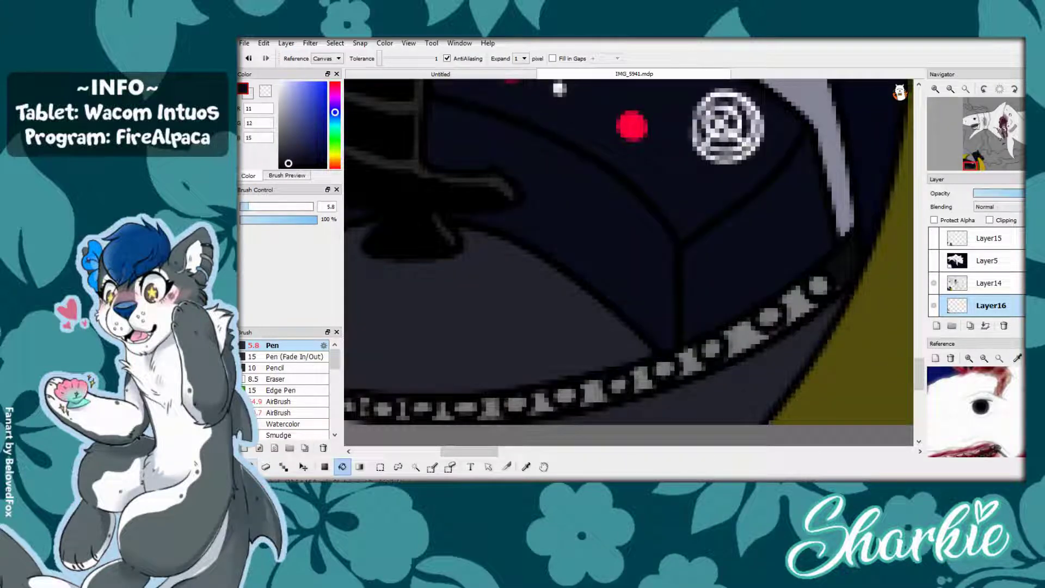
pyautogui.press('b')
pyautogui.moveTo(817, 287)
pyautogui.mouseDown()
pyautogui.moveTo(676, 376)
pyautogui.moveTo(577, 400)
pyautogui.moveTo(656, 400)
pyautogui.mouseUp()
pyautogui.moveTo(569, 409); pyautogui.dragTo(518, 416)
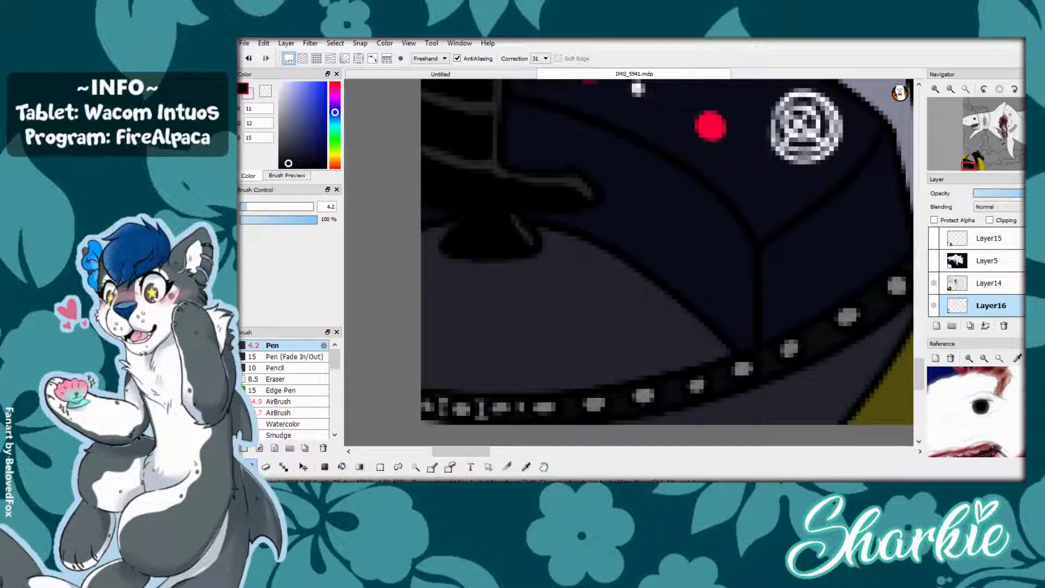
pyautogui.moveTo(449, 400); pyautogui.dragTo(436, 420)
pyautogui.scroll(-3, 684, 436)
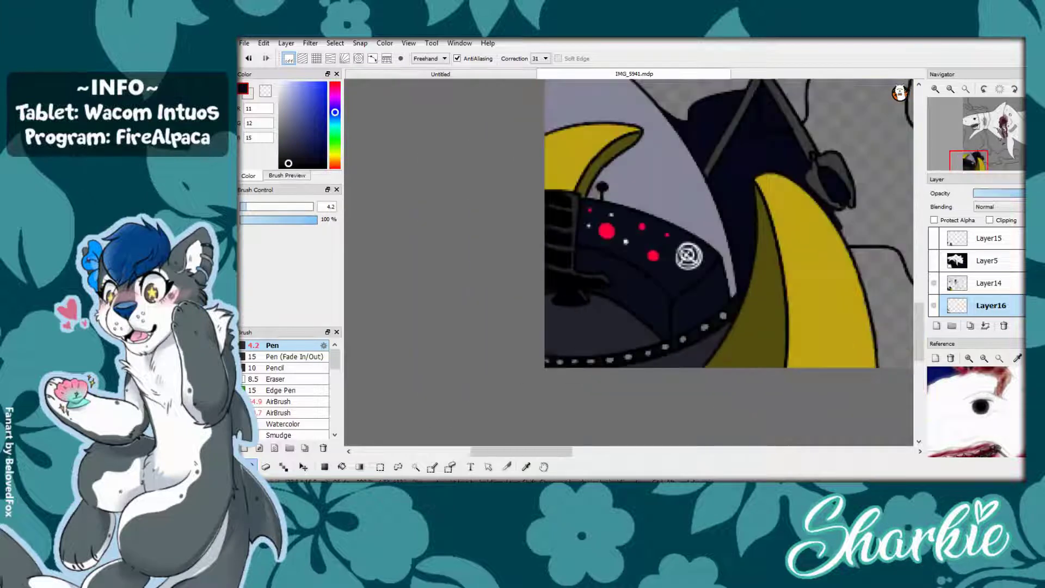
# - Merge Layer14 with Layer16 and airbrush near-black shading inside the submersible's glass dome
pyautogui.hotkey('ctrl', 'e')
pyautogui.click(280, 402)
pyautogui.moveTo(577, 163)
pyautogui.mouseDown()
pyautogui.moveTo(654, 229)
pyautogui.moveTo(599, 261)
pyautogui.moveTo(697, 337)
pyautogui.moveTo(571, 190)
pyautogui.mouseUp()
pyautogui.press('e')
pyautogui.press('b')
# - Set Layer15 to Multiply and airbrush a red (236, 74, 74) glow over the submersible's cockpit
pyautogui.click(335, 83)
pyautogui.click(312, 88)
pyautogui.click(991, 238)
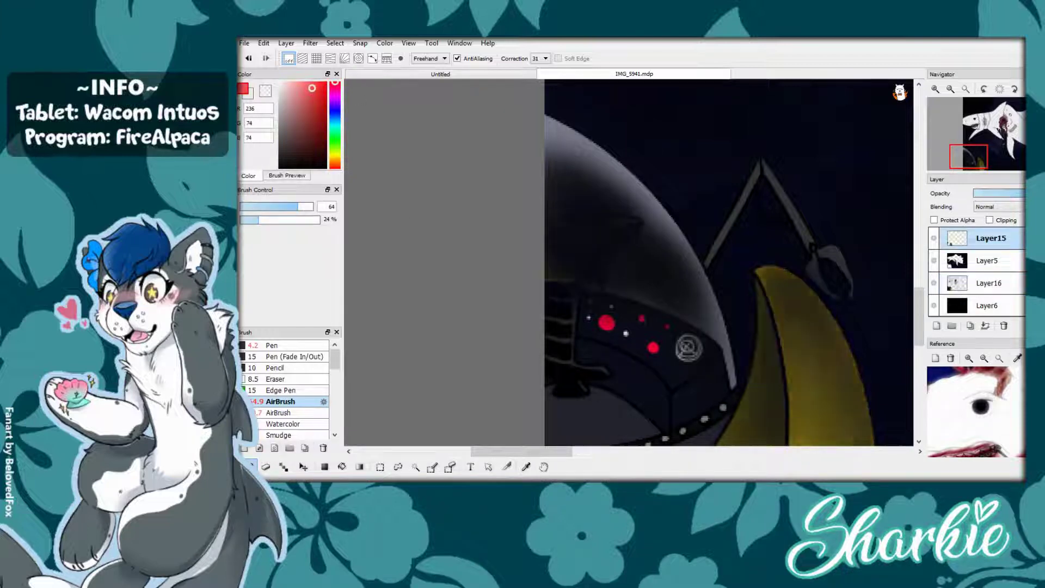
pyautogui.scroll(-1, 999, 207)
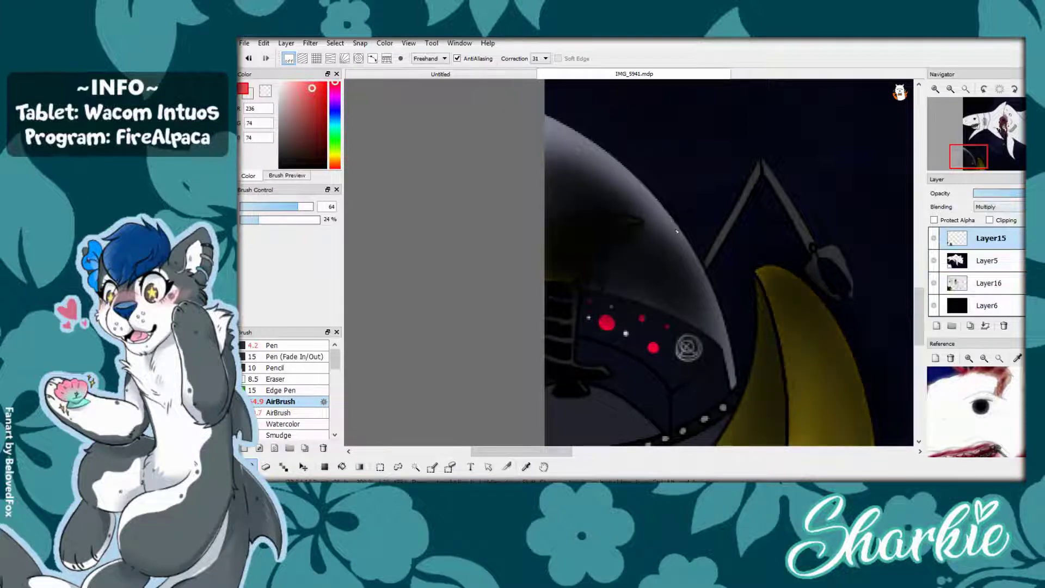
pyautogui.moveTo(561, 261); pyautogui.dragTo(566, 425)
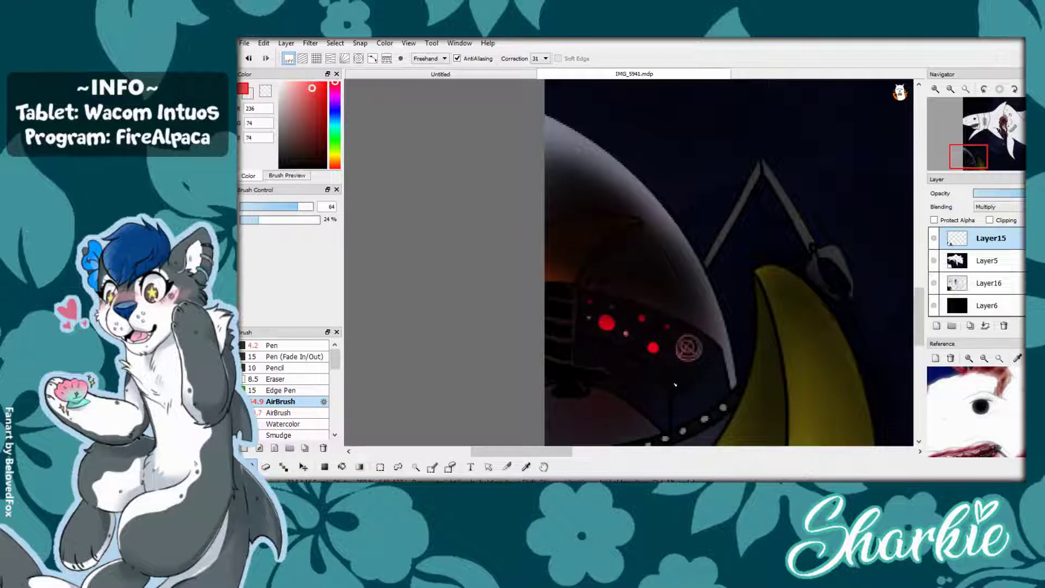
pyautogui.scroll(-2, 617, 364)
# - Add a new top layer and airbrush a white (255, 255, 255) glow around the outlines of both sharks
pyautogui.click(989, 283)
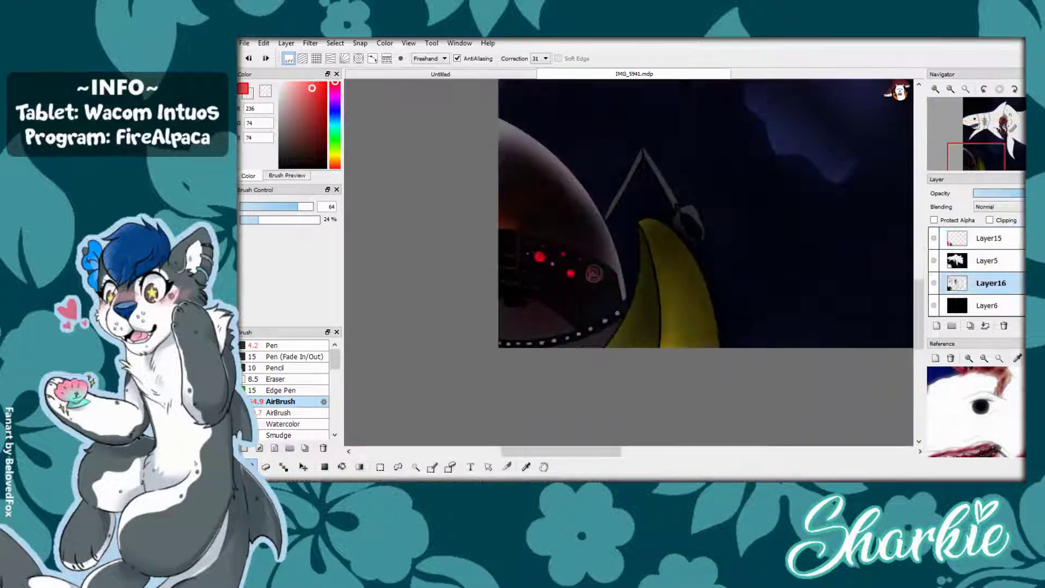
pyautogui.scroll(-2, 740, 414)
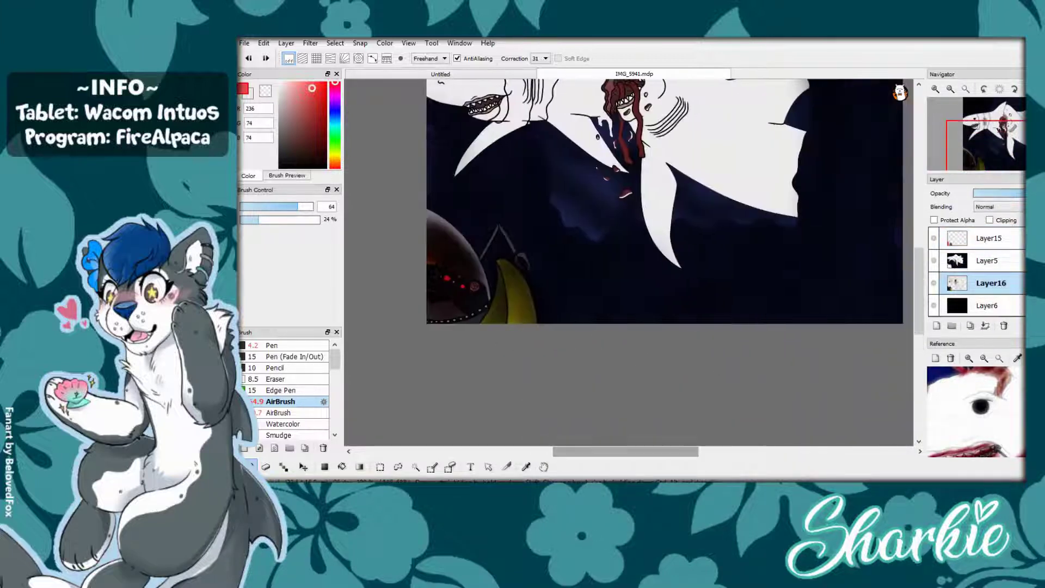
pyautogui.scroll(2, 739, 413)
pyautogui.hotkey('ctrl', 'shift', 'n')
pyautogui.click(286, 128)
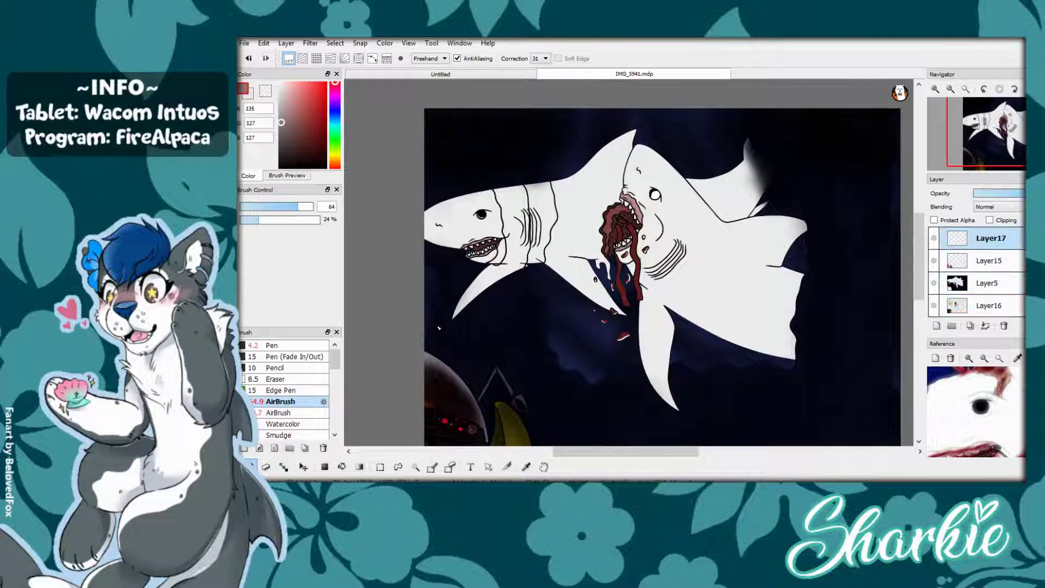
pyautogui.click(269, 92)
pyautogui.moveTo(427, 212)
pyautogui.mouseDown()
pyautogui.moveTo(669, 131)
pyautogui.moveTo(774, 218)
pyautogui.mouseUp()
pyautogui.moveTo(428, 272); pyautogui.dragTo(501, 245)
pyautogui.moveTo(452, 321); pyautogui.dragTo(637, 321)
pyautogui.moveTo(593, 256)
pyautogui.mouseDown()
pyautogui.moveTo(676, 408)
pyautogui.moveTo(817, 359)
pyautogui.moveTo(805, 267)
pyautogui.moveTo(718, 210)
pyautogui.mouseUp()
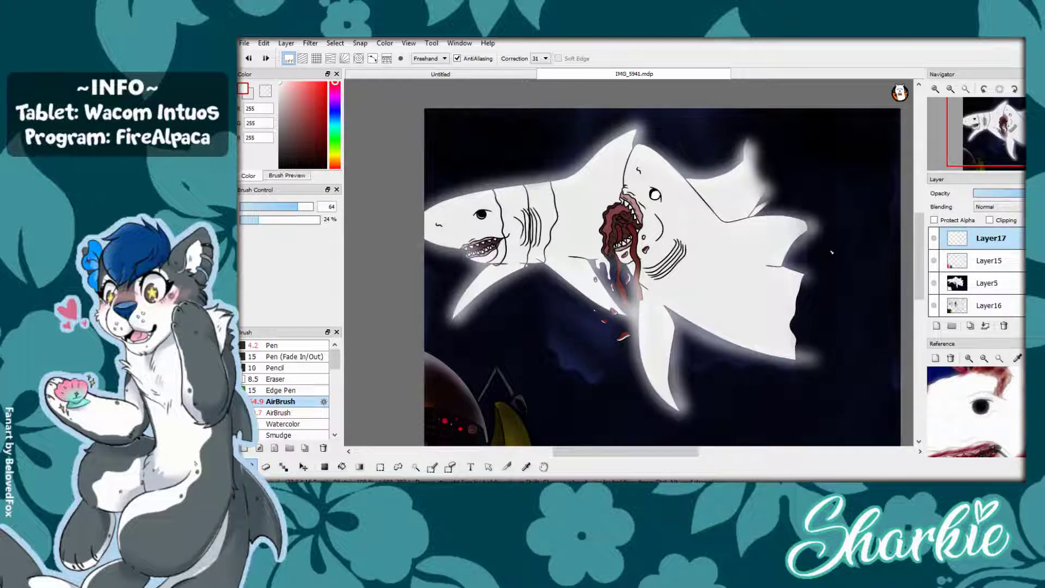
# - Undo the last white airbrush strokes and lower the opacity of Layer17 to leave a faint glow around the sharks
pyautogui.hotkey('ctrl', 'z')
pyautogui.hotkey('ctrl', 'z')
pyautogui.hotkey('ctrl', 'z')
pyautogui.hotkey('ctrl', 'z')
pyautogui.press('e')
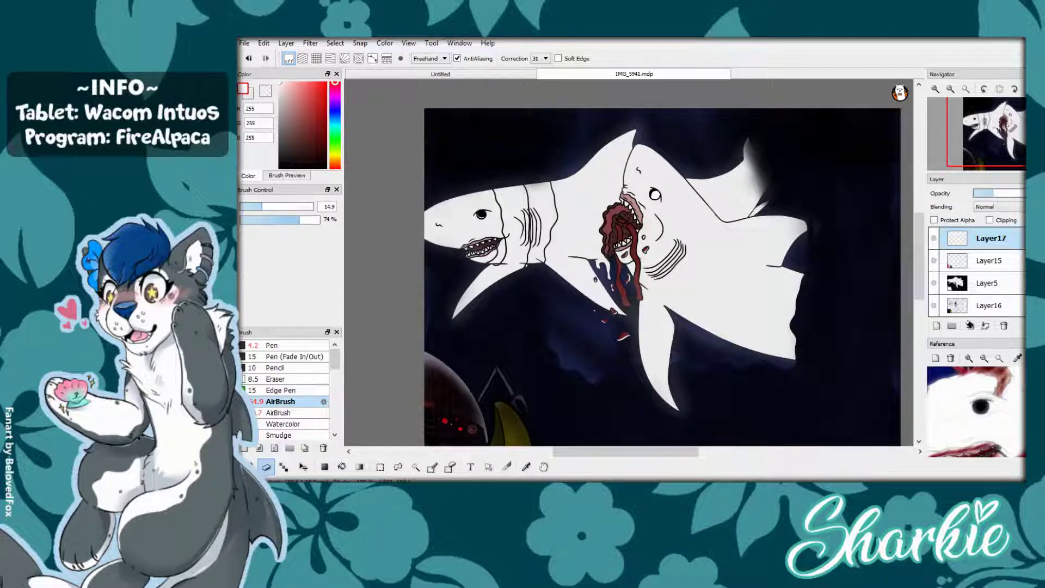
pyautogui.scroll(-2, 868, 380)
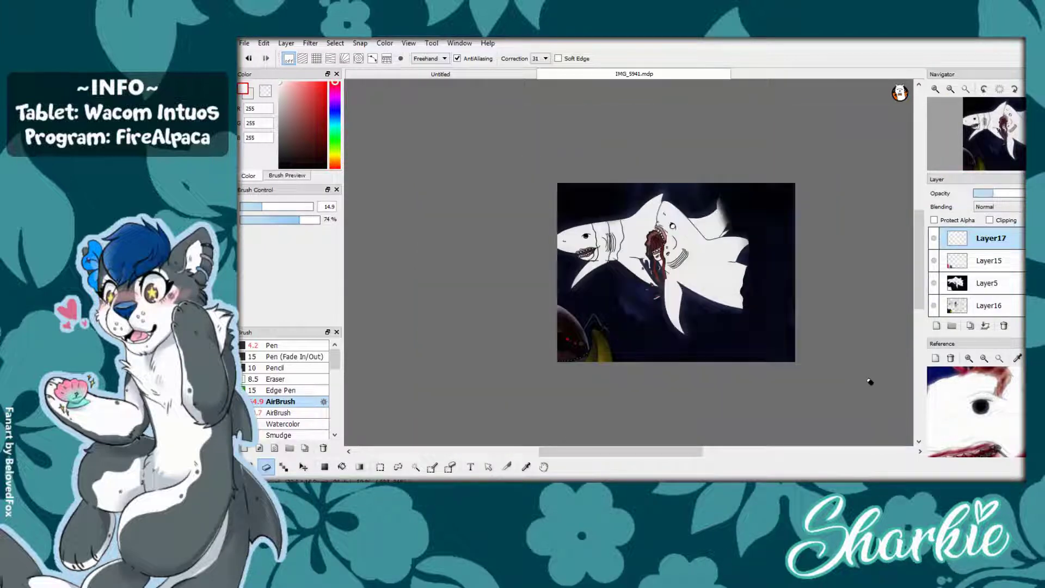
# - Try airbrushing a dark red (111, 3, 3) blood cloud around the wound on a new layer above Layer15
pyautogui.scroll(3, 868, 380)
pyautogui.click(989, 260)
pyautogui.click(936, 325)
pyautogui.click(327, 83)
pyautogui.click(325, 131)
pyautogui.press('b')
pyautogui.moveTo(631, 185)
pyautogui.mouseDown()
pyautogui.moveTo(577, 255)
pyautogui.moveTo(599, 348)
pyautogui.moveTo(686, 326)
pyautogui.mouseUp()
pyautogui.moveTo(642, 291)
pyautogui.mouseDown()
pyautogui.moveTo(675, 228)
pyautogui.moveTo(702, 256)
pyautogui.moveTo(697, 327)
pyautogui.moveTo(679, 309)
pyautogui.mouseUp()
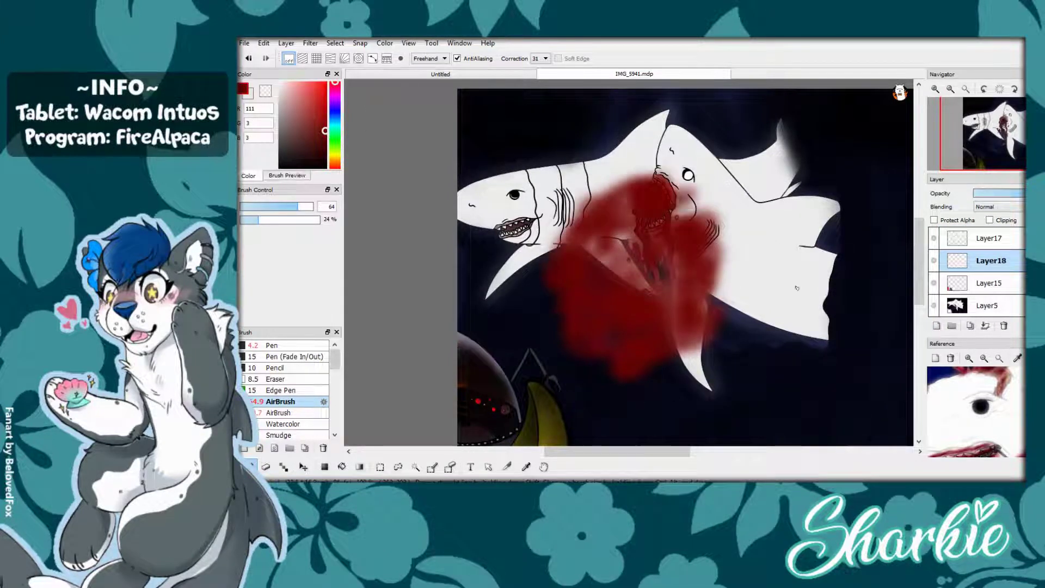
# - Try different blending modes on the airbrushed blood layer, including Darken
pyautogui.click(999, 207)
pyautogui.click(990, 216)
pyautogui.press('Down')
pyautogui.press('Down')
pyautogui.press('Down')
pyautogui.press('Down')
pyautogui.press('Down')
pyautogui.press('Down')
pyautogui.press('Down')
pyautogui.press('Down')
pyautogui.press('Down')
pyautogui.press('Up')
pyautogui.press('Up')
pyautogui.press('Up')
pyautogui.press('Up')
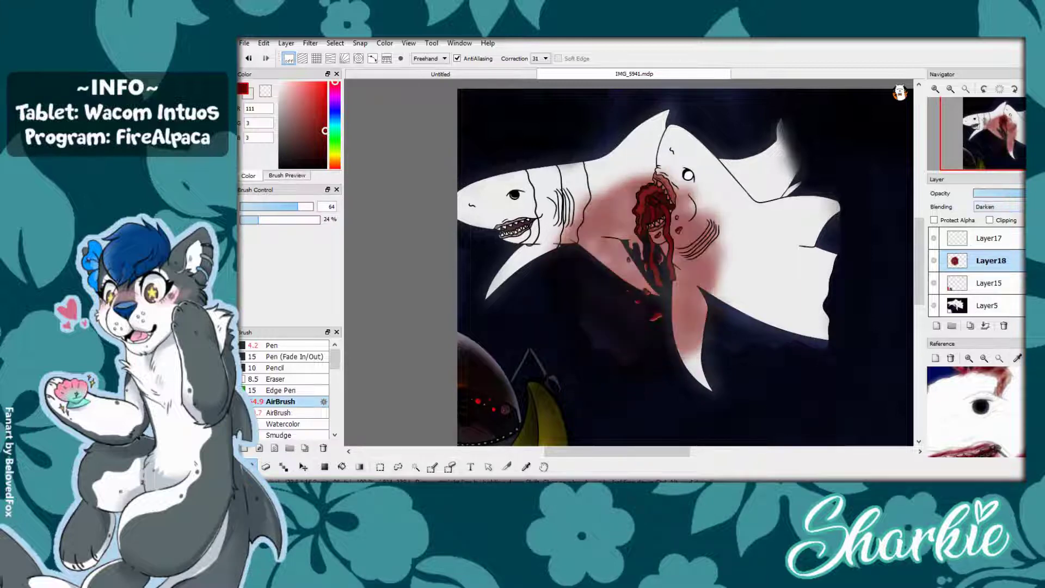
# - Undo the airbrushed blood and paint a dark red (111, 3, 3) cloud from the wound with the Fluffy brush at size 107 on a new Multiply layer
pyautogui.scroll(-3, 283, 392)
pyautogui.scroll(-5, 283, 392)
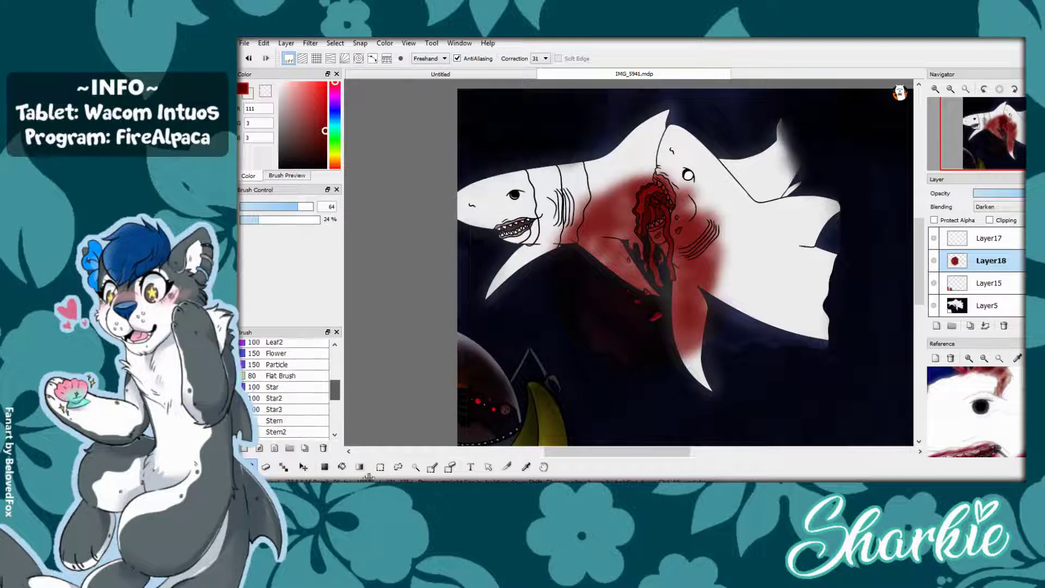
pyautogui.click(276, 388)
pyautogui.hotkey('ctrl', 'z')
pyautogui.hotkey('ctrl', 'z')
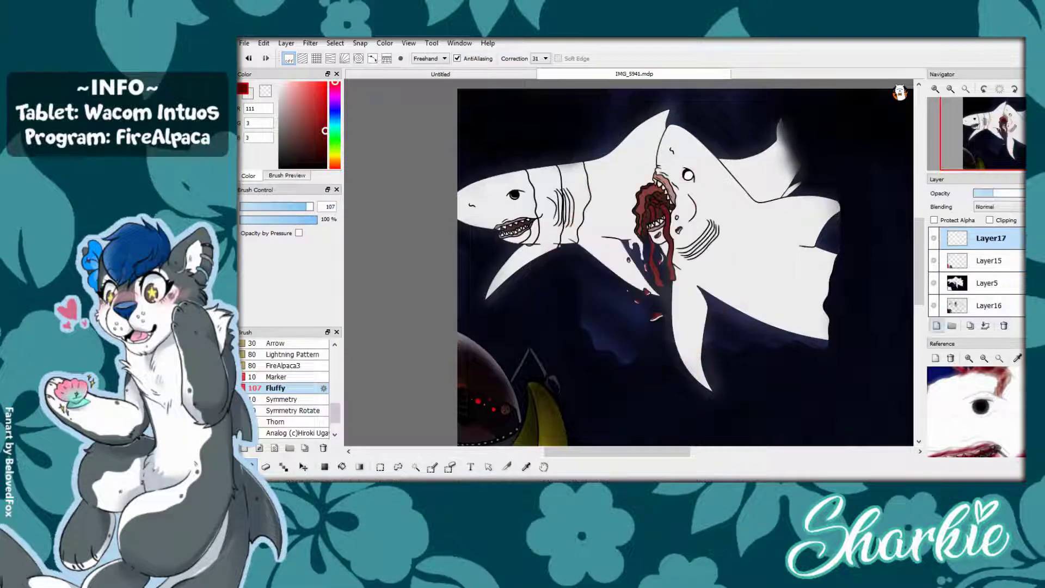
pyautogui.moveTo(653, 179)
pyautogui.mouseDown()
pyautogui.moveTo(577, 240)
pyautogui.moveTo(696, 349)
pyautogui.moveTo(626, 245)
pyautogui.moveTo(708, 283)
pyautogui.mouseUp()
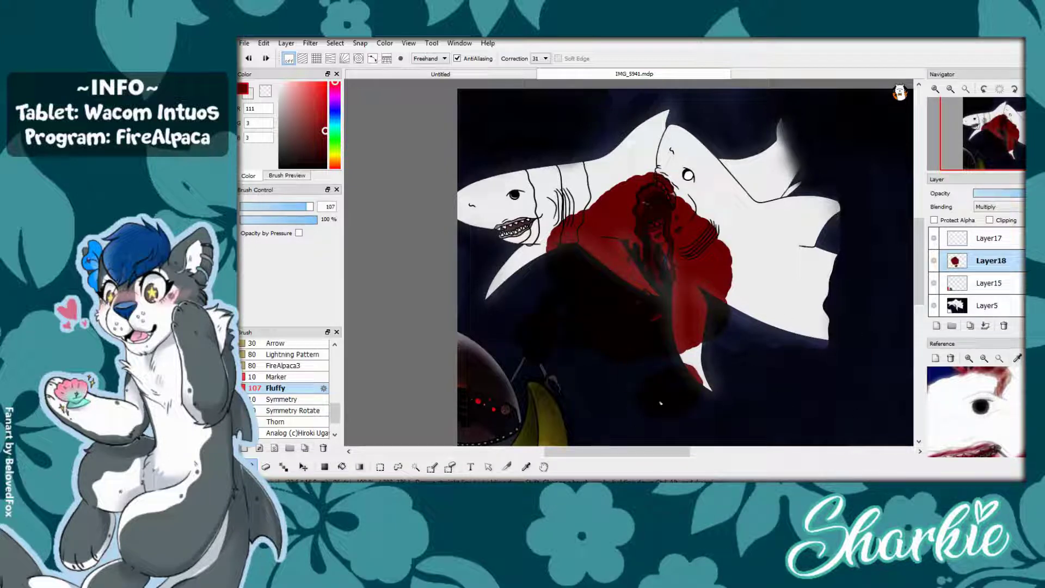
pyautogui.moveTo(713, 234); pyautogui.dragTo(746, 316)
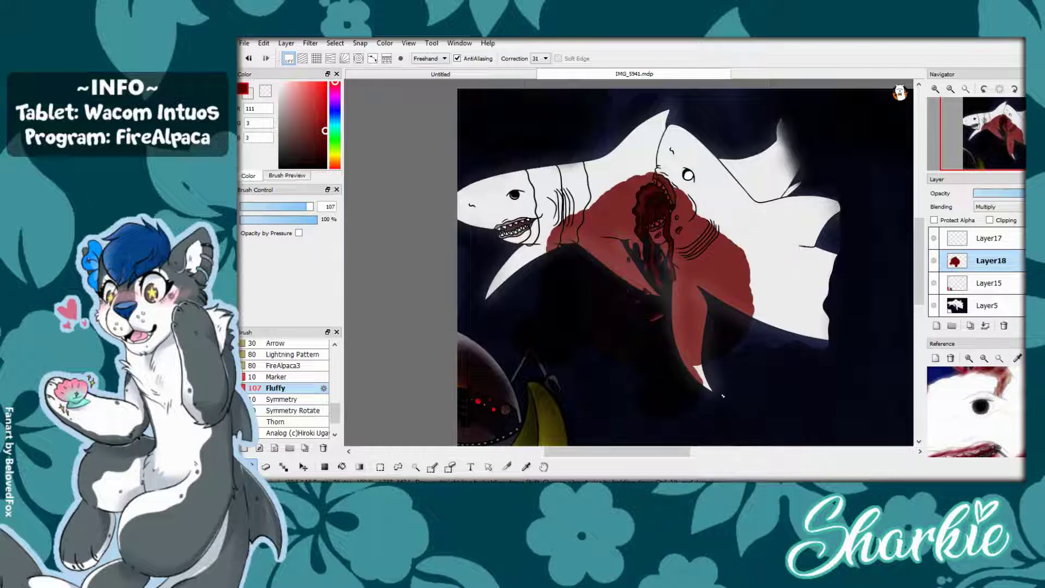
# - Try other blending modes such as Difference on the blood cloud's layer and return it to Multiply
pyautogui.press('Down')
pyautogui.press('Down')
pyautogui.press('Down')
pyautogui.press('Down')
pyautogui.press('Down')
pyautogui.press('Down')
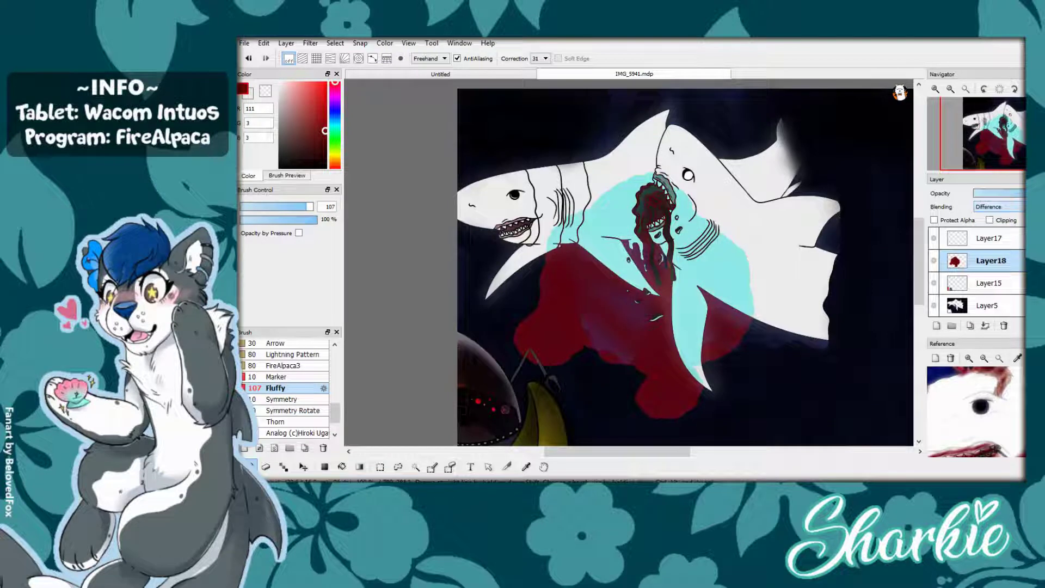
pyautogui.press('Down')
pyautogui.press('Up')
pyautogui.press('Up')
pyautogui.press('Up')
pyautogui.press('Up')
pyautogui.press('Up')
pyautogui.press('Up')
pyautogui.press('Up')
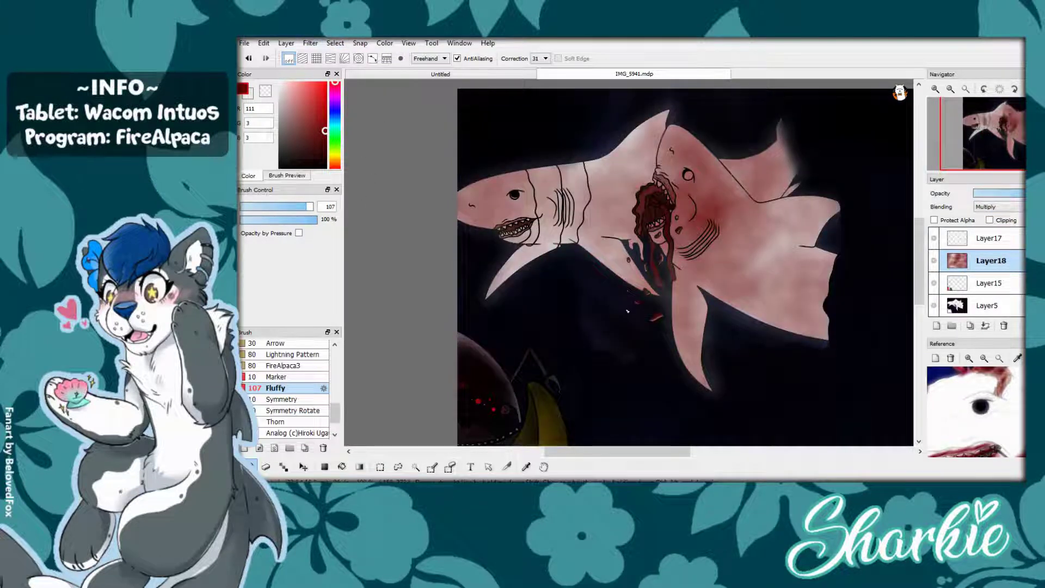
# - Undo the heavy blur on the blood cloud and try a lighter blur filter on Layer18
pyautogui.hotkey('ctrl', 'z')
pyautogui.scroll(2, 286, 388)
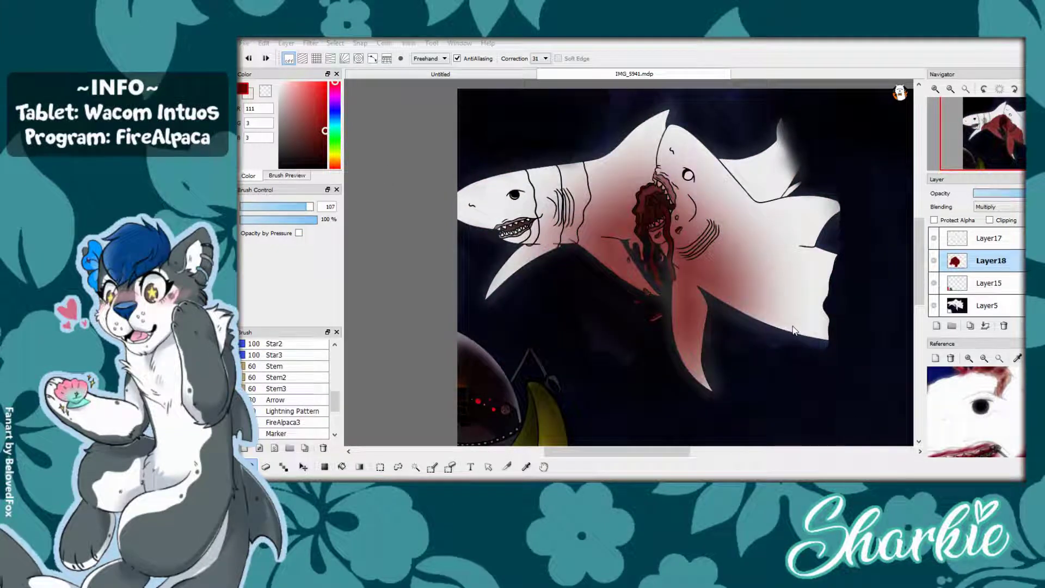
pyautogui.press('Return')
# - Soften the edges of the blood cloud with the Blur brush at size 80 and blur intensity 40
pyautogui.press('e')
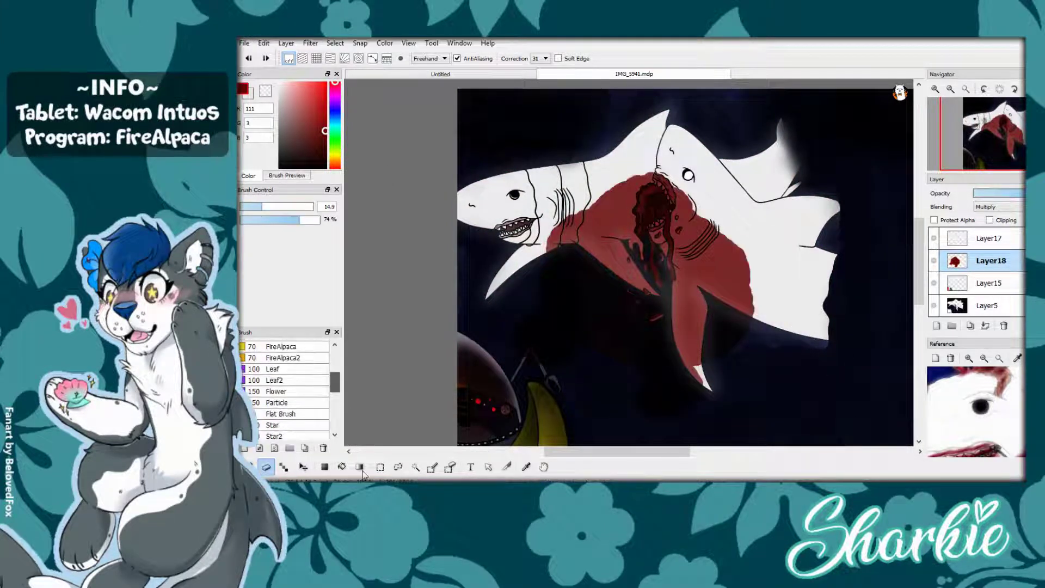
pyautogui.press('b')
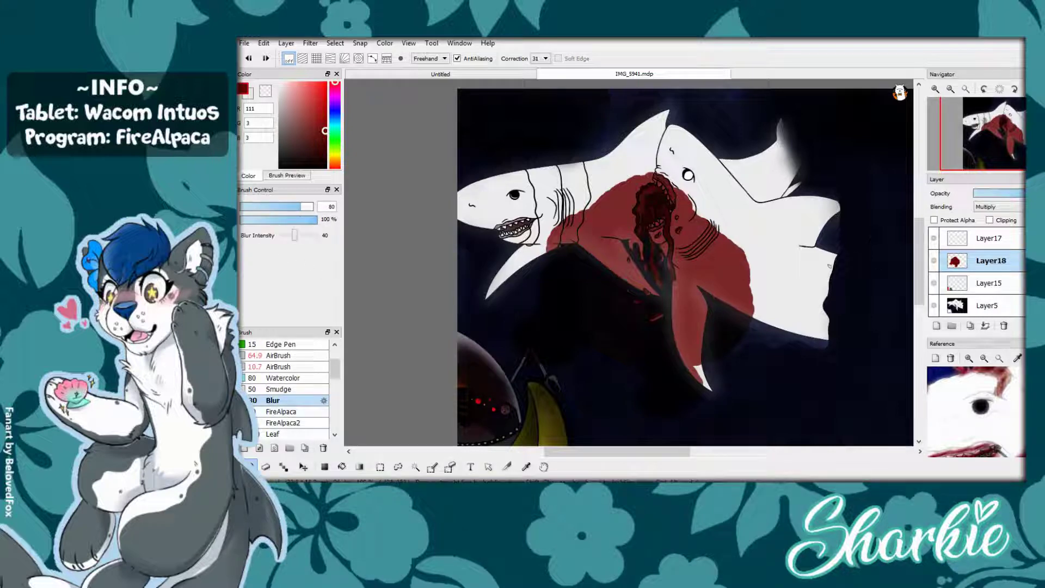
pyautogui.moveTo(735, 234); pyautogui.dragTo(753, 313)
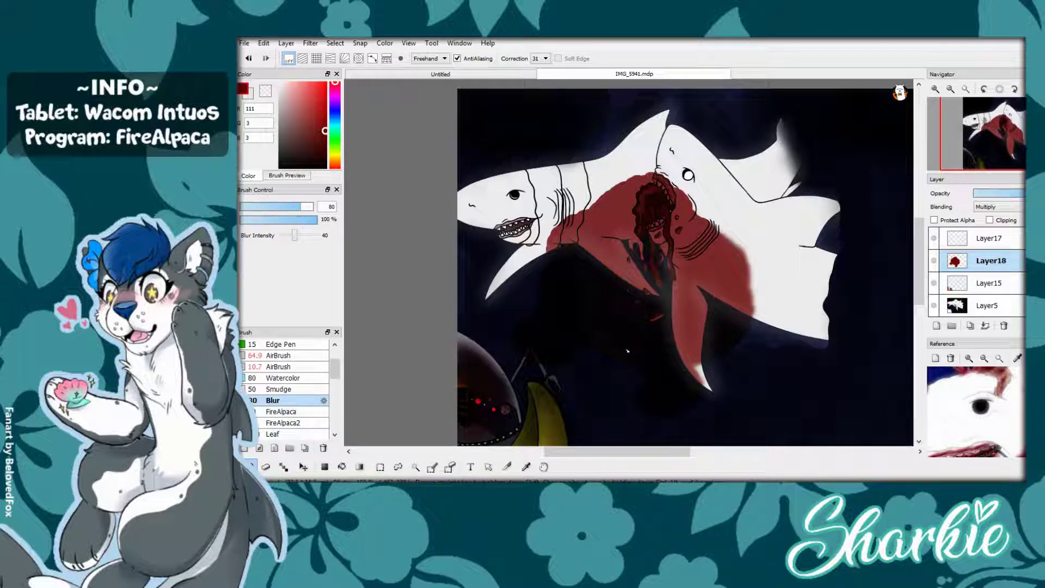
pyautogui.moveTo(606, 188); pyautogui.dragTo(700, 212)
pyautogui.moveTo(667, 176); pyautogui.dragTo(705, 223)
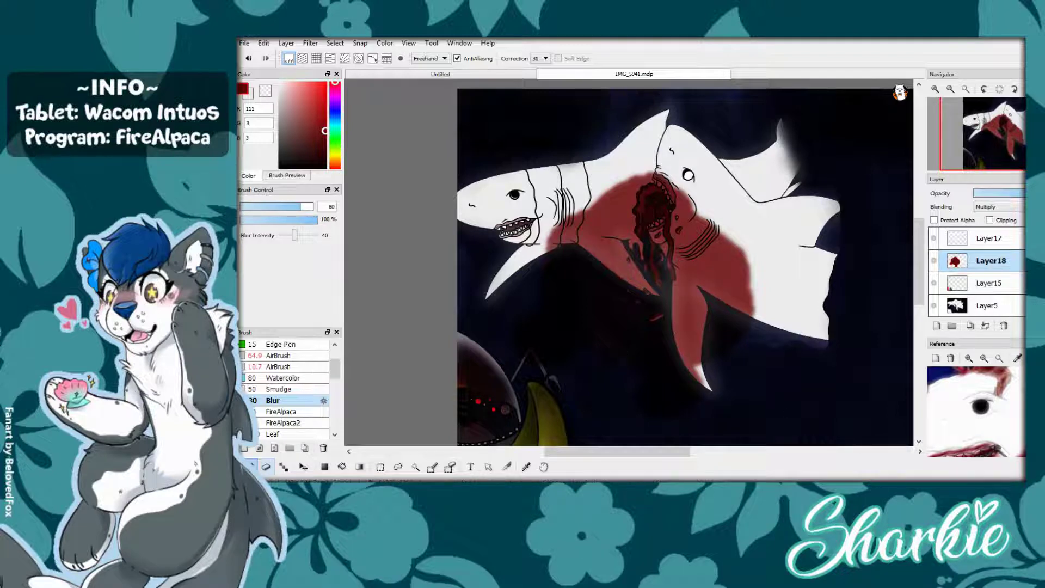
pyautogui.scroll(4, 589, 354)
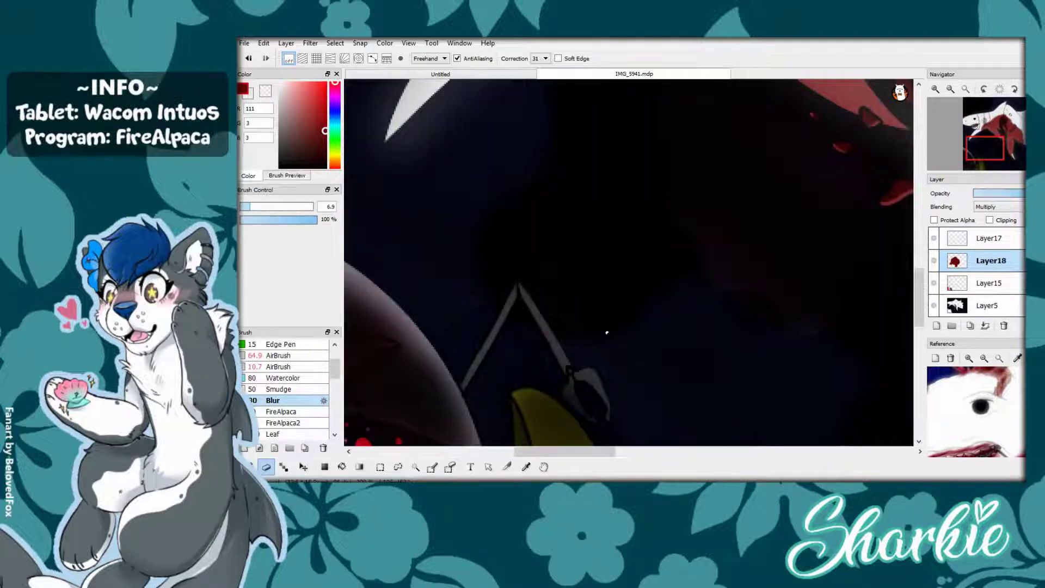
# - Add a new layer below Layer16 and colour the submersible's rivets pale yellow (252, 252, 160) with the Pen at size 4.2
pyautogui.scroll(-4, 607, 332)
pyautogui.click(936, 326)
pyautogui.click(335, 154)
pyautogui.click(296, 84)
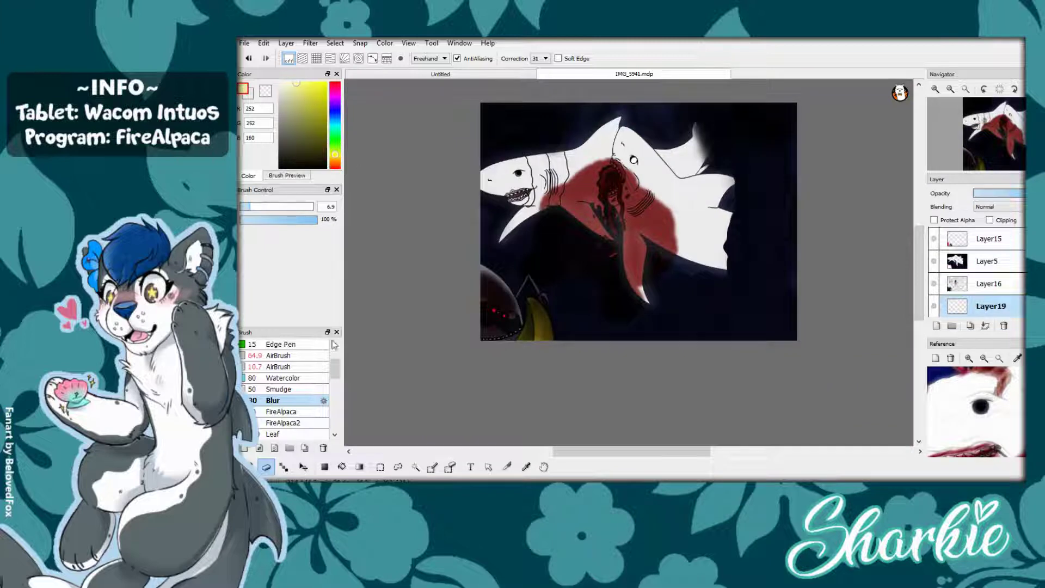
pyautogui.press('b')
pyautogui.scroll(5, 479, 332)
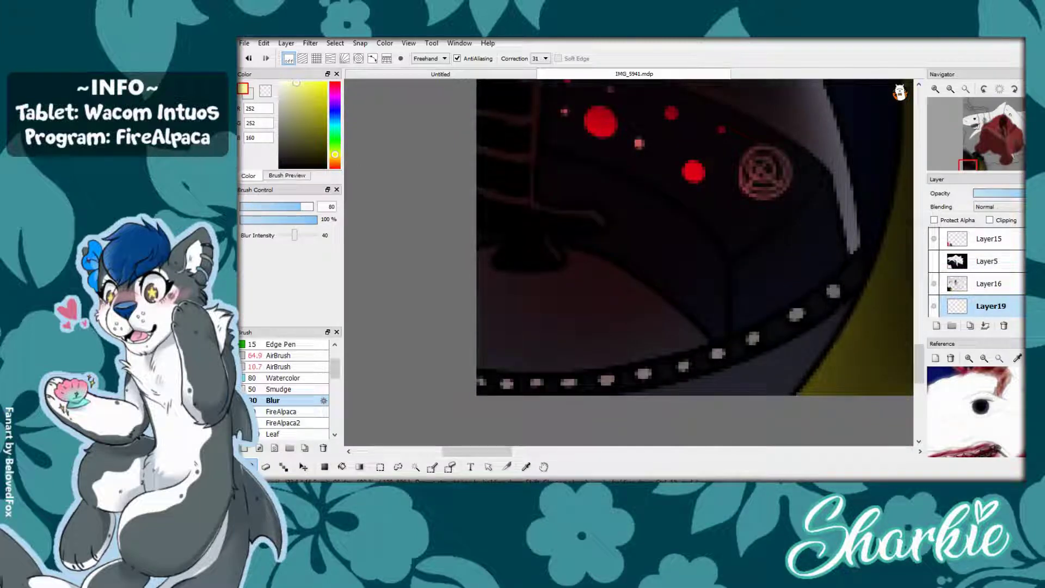
pyautogui.scroll(2, 283, 387)
pyautogui.click(272, 345)
pyautogui.click(683, 366)
pyautogui.click(718, 354)
pyautogui.click(753, 339)
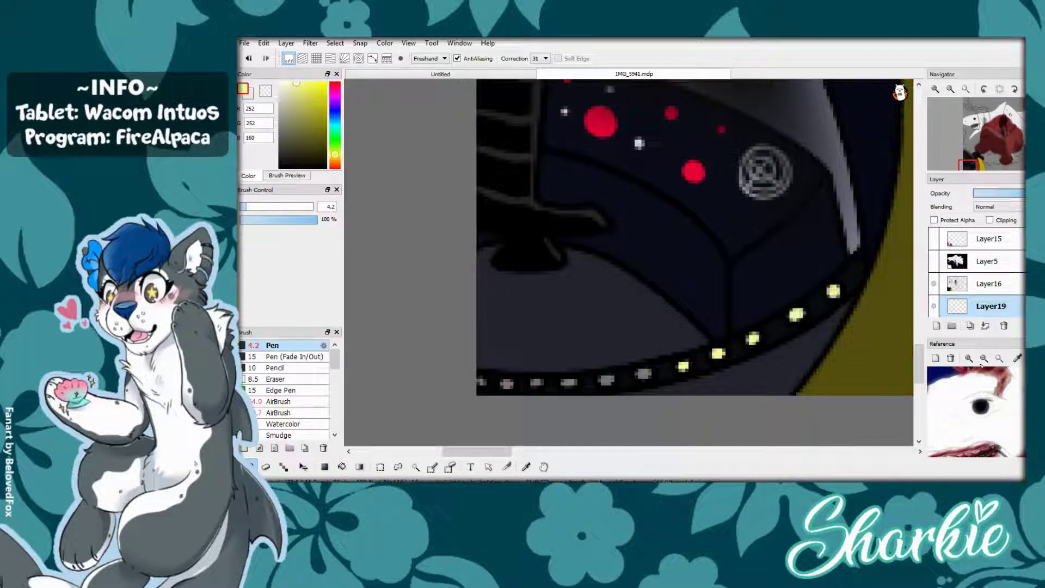
pyautogui.click(569, 382)
pyautogui.click(536, 382)
pyautogui.click(507, 385)
pyautogui.click(482, 382)
pyautogui.scroll(-3, 576, 350)
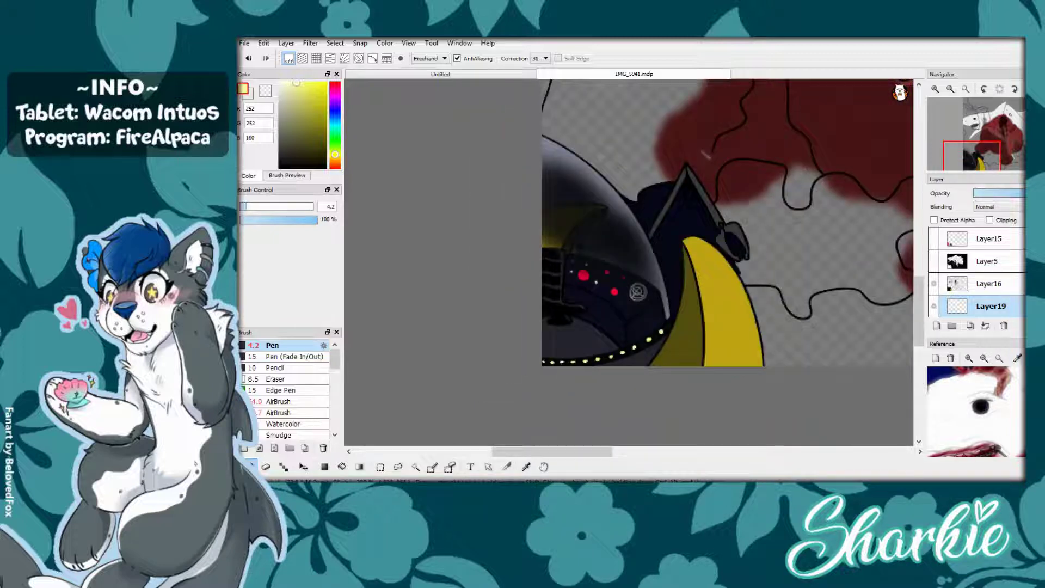
# - Rearrange the layer order and merge all the layers down into Layer6
pyautogui.scroll(-3, 638, 292)
pyautogui.scroll(-2, 974, 272)
pyautogui.moveTo(987, 238); pyautogui.dragTo(987, 284)
pyautogui.click(986, 326)
pyautogui.click(985, 325)
pyautogui.click(985, 326)
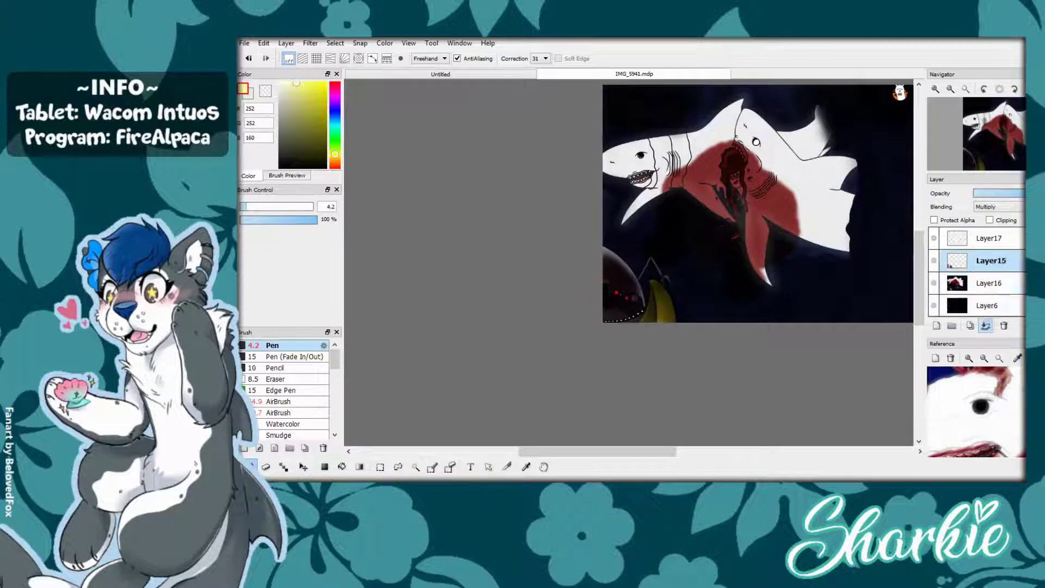
pyautogui.click(986, 325)
pyautogui.click(985, 325)
pyautogui.click(986, 326)
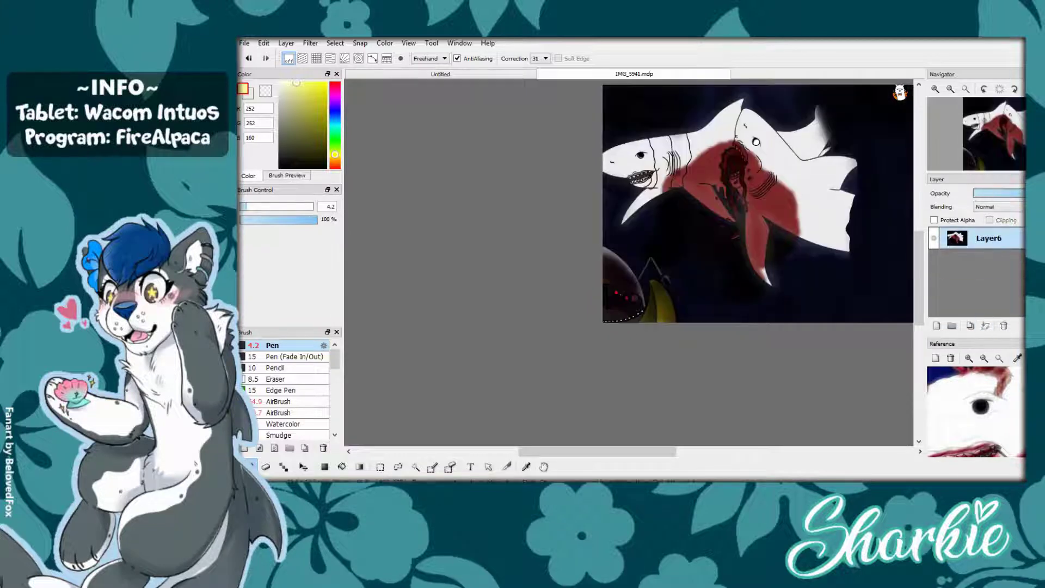
# - Add a new layer above Layer6, set it to Multiply and try a dark red Pen stroke along the wound's edge
pyautogui.hotkey('ctrl', 'shift', 'n')
pyautogui.keyDown('alt'); pyautogui.click(346, 153); pyautogui.keyUp('alt')
pyautogui.scroll(3, 360, 99)
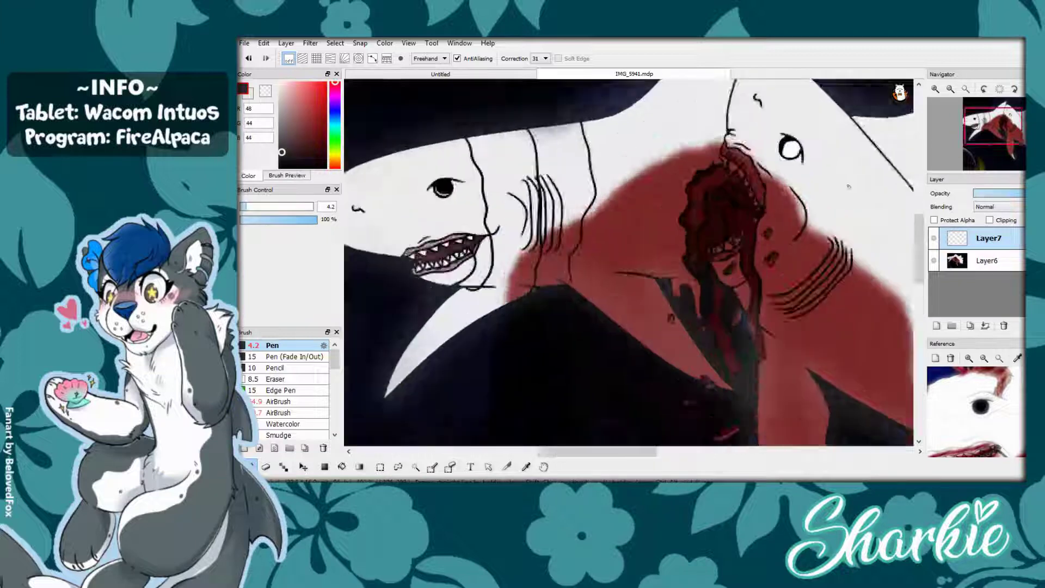
pyautogui.scroll(3, 848, 186)
pyautogui.moveTo(615, 138)
pyautogui.mouseDown()
pyautogui.moveTo(658, 99)
pyautogui.moveTo(571, 191)
pyautogui.moveTo(568, 370)
pyautogui.mouseUp()
pyautogui.hotkey('ctrl', 'z')
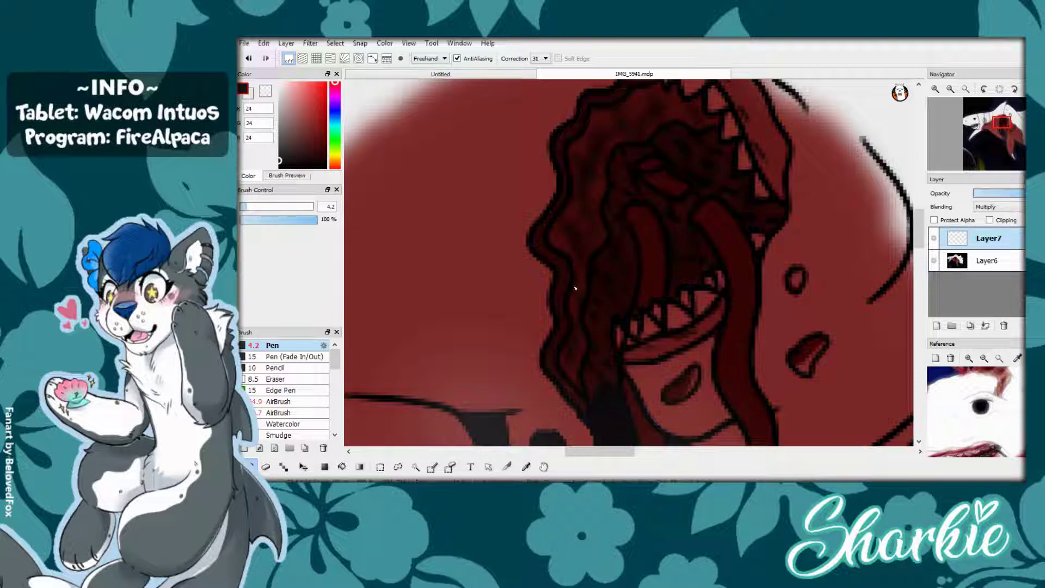
# - Return Layer7 to Normal blending and darken the lower end of the blood strand below the wound with sampled dark red (71, 28, 26)
pyautogui.scroll(-4, 713, 338)
pyautogui.scroll(5, 713, 337)
pyautogui.keyDown('alt'); pyautogui.click(696, 250); pyautogui.keyUp('alt')
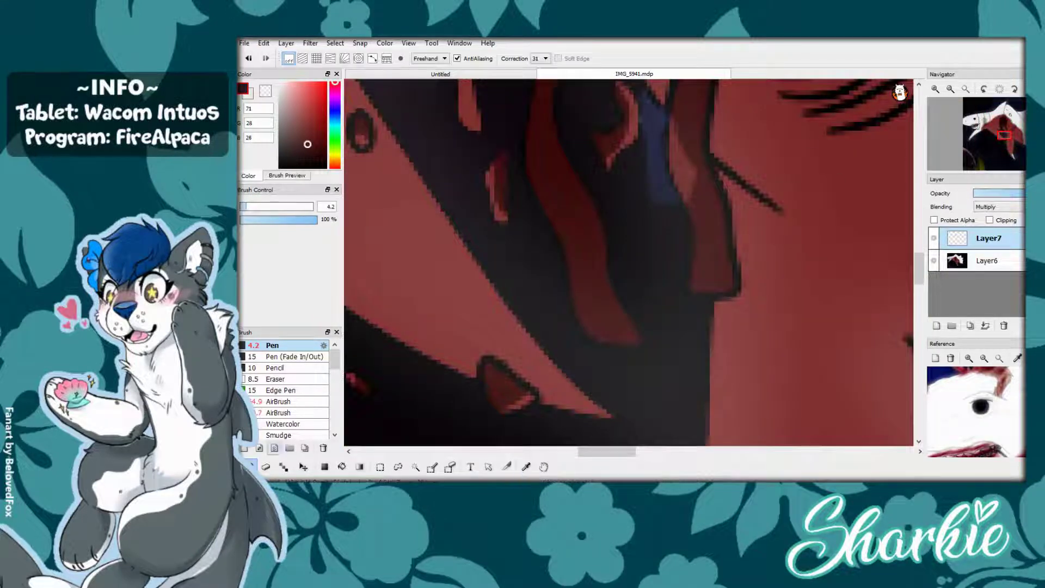
pyautogui.hotkey('ctrl', 'z')
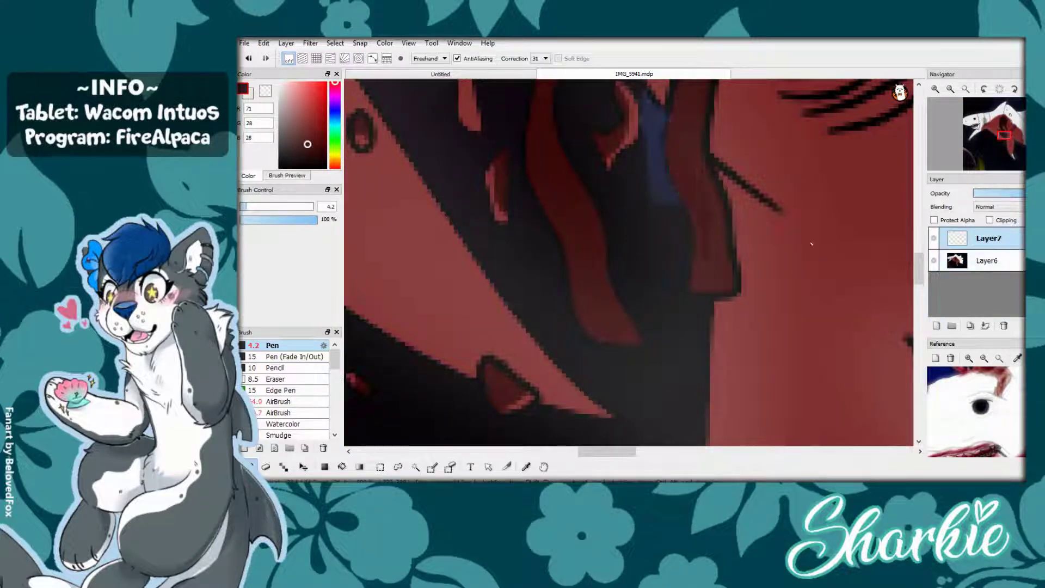
pyautogui.scroll(3, 784, 292)
pyautogui.keyDown('alt'); pyautogui.click(819, 345); pyautogui.keyUp('alt')
pyautogui.scroll(-3, 762, 160)
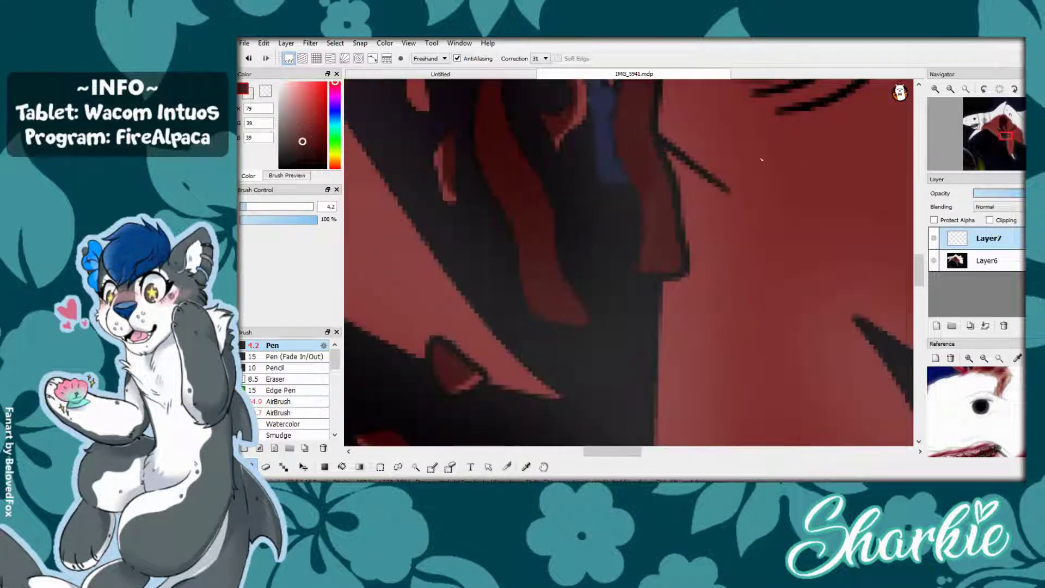
# - Add pale yellow (228, 237, 166) glows over the submersible's rivets with the AirBrush at size 14.1 and 24% opacity
pyautogui.click(278, 401)
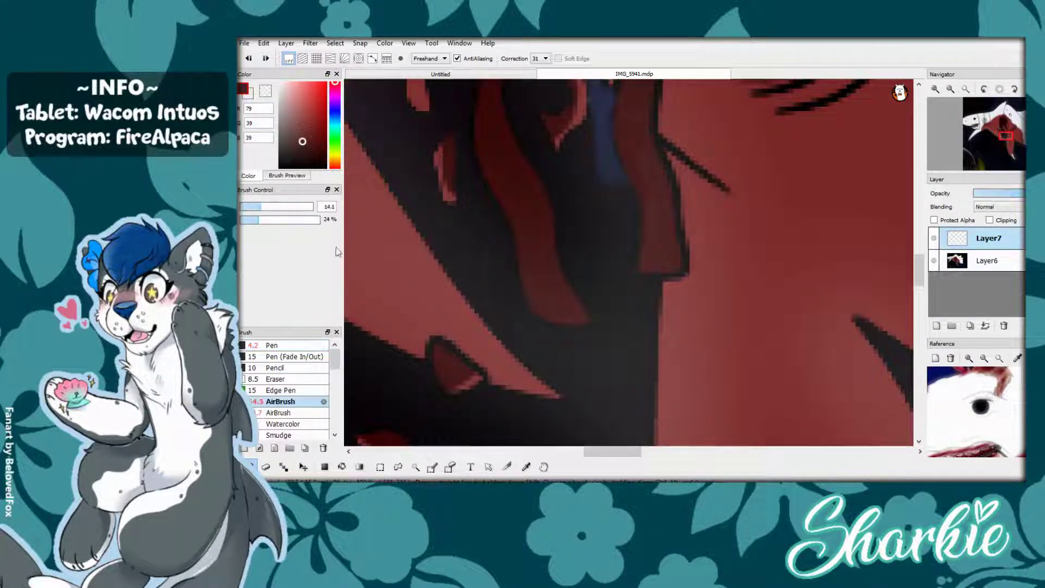
pyautogui.scroll(-3, 663, 282)
pyautogui.scroll(-2, 663, 282)
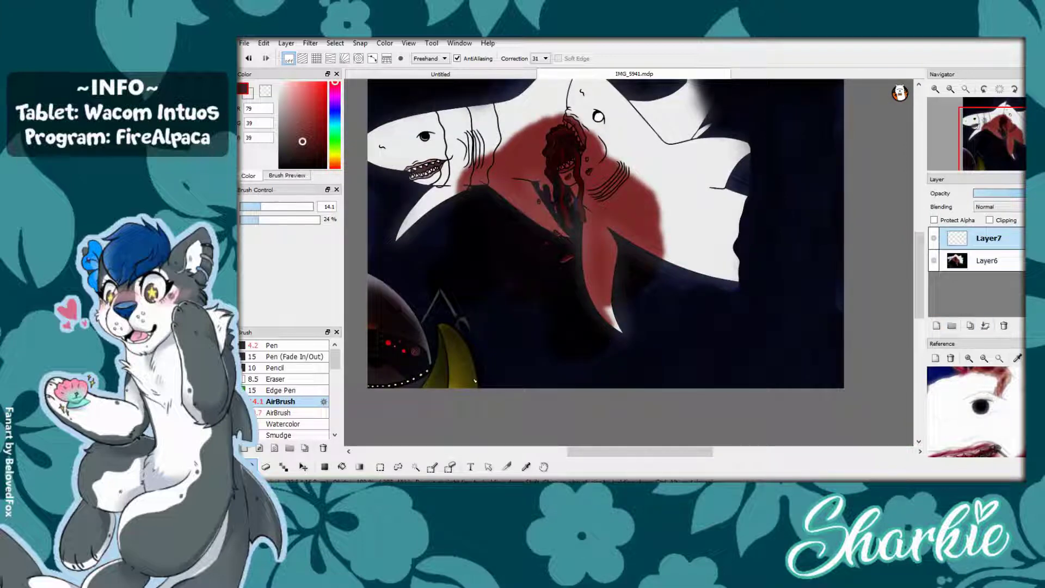
pyautogui.scroll(2, 446, 348)
pyautogui.keyDown('alt'); pyautogui.click(452, 353); pyautogui.keyUp('alt')
pyautogui.scroll(2, 452, 353)
pyautogui.scroll(1, 404, 444)
pyautogui.click(645, 338)
pyautogui.click(607, 361)
pyautogui.click(565, 384)
pyautogui.click(529, 400)
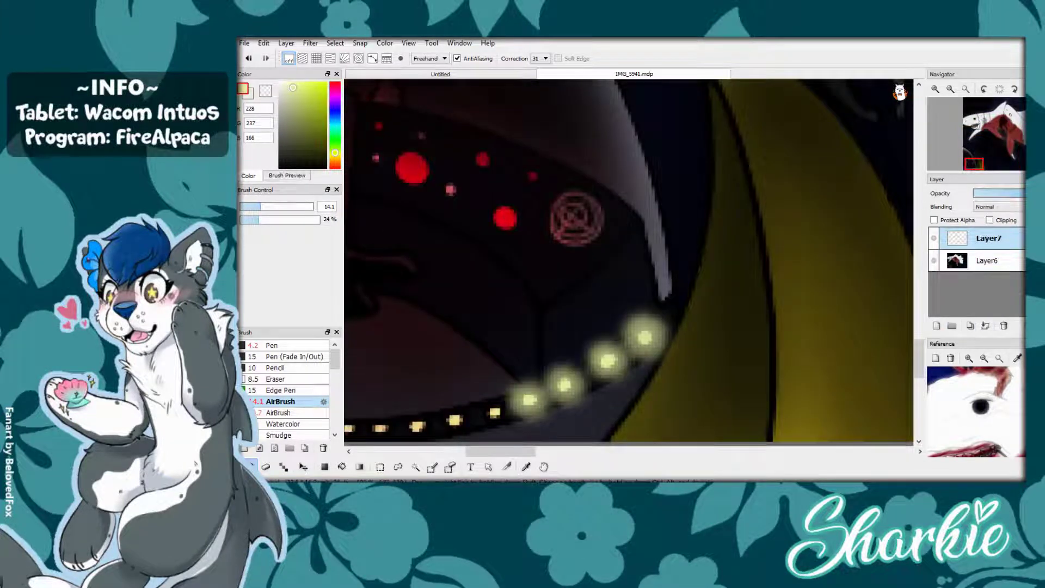
pyautogui.click(494, 412)
pyautogui.click(455, 419)
pyautogui.click(417, 425)
# - Add red glows over the submersible's red control lights and pale grey glows over its small lights and round dial
pyautogui.click(412, 168)
pyautogui.hotkey('ctrl', 'z')
pyautogui.keyDown('alt'); pyautogui.click(412, 169); pyautogui.keyUp('alt')
pyautogui.click(412, 169)
pyautogui.click(482, 159)
pyautogui.click(505, 218)
pyautogui.click(530, 177)
pyautogui.click(379, 126)
pyautogui.moveTo(469, 97); pyautogui.dragTo(539, 80)
pyautogui.click(645, 199)
pyautogui.scroll(-1, 599, 229)
pyautogui.scroll(2, 529, 253)
pyautogui.scroll(-1, 552, 239)
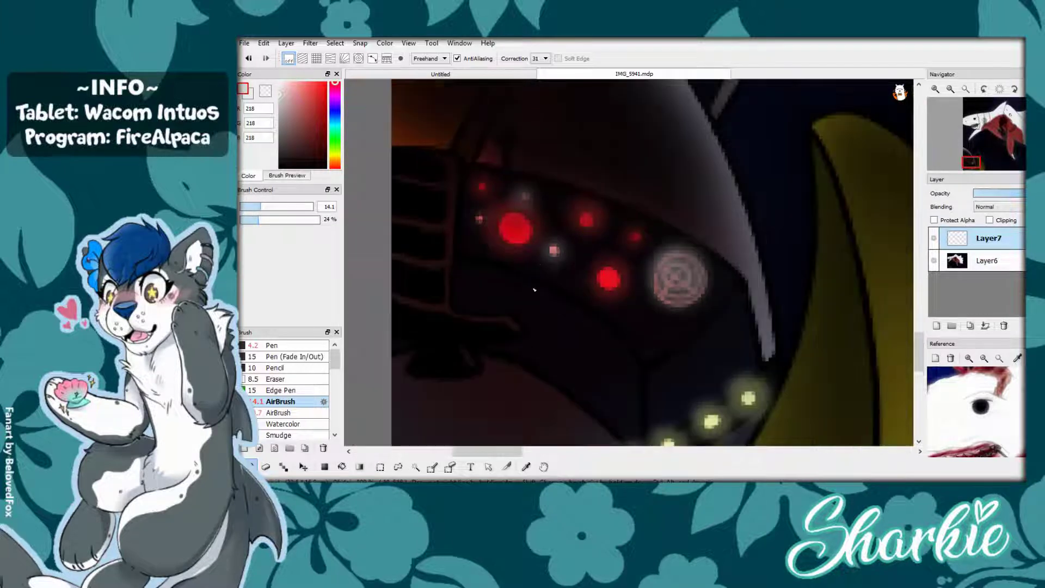
# - Extend the pale yellow (246, 255, 185) AirBrush glow to the remaining rivets near the edge of the canvas
pyautogui.scroll(-2, 542, 264)
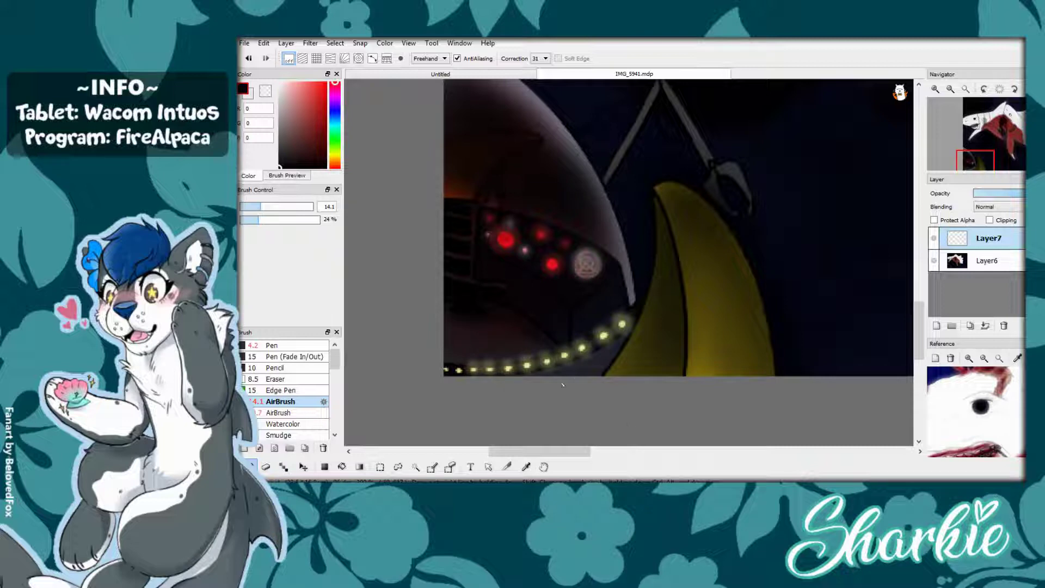
pyautogui.scroll(4, 482, 424)
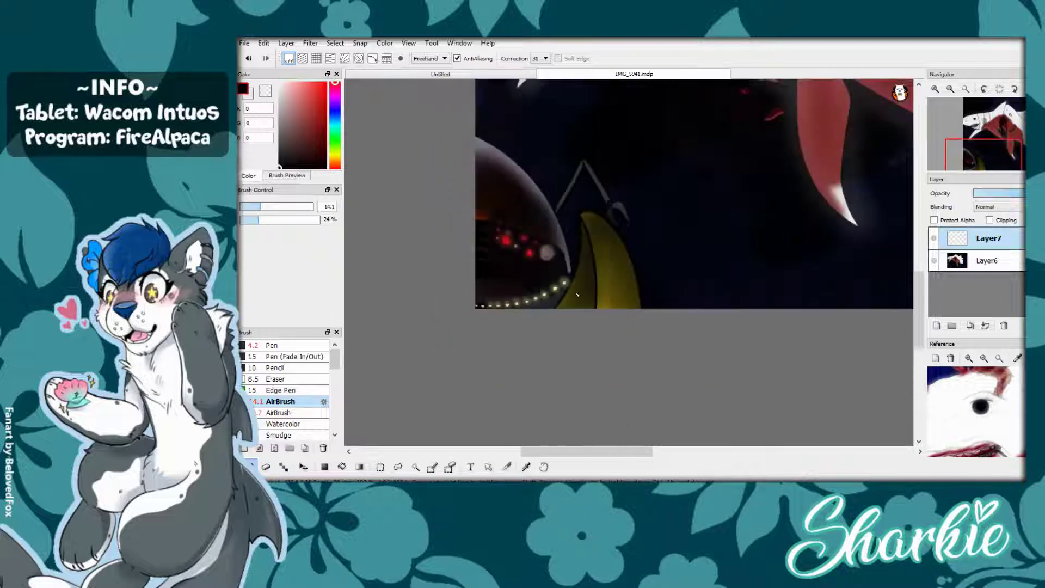
pyautogui.press('e')
pyautogui.press('b')
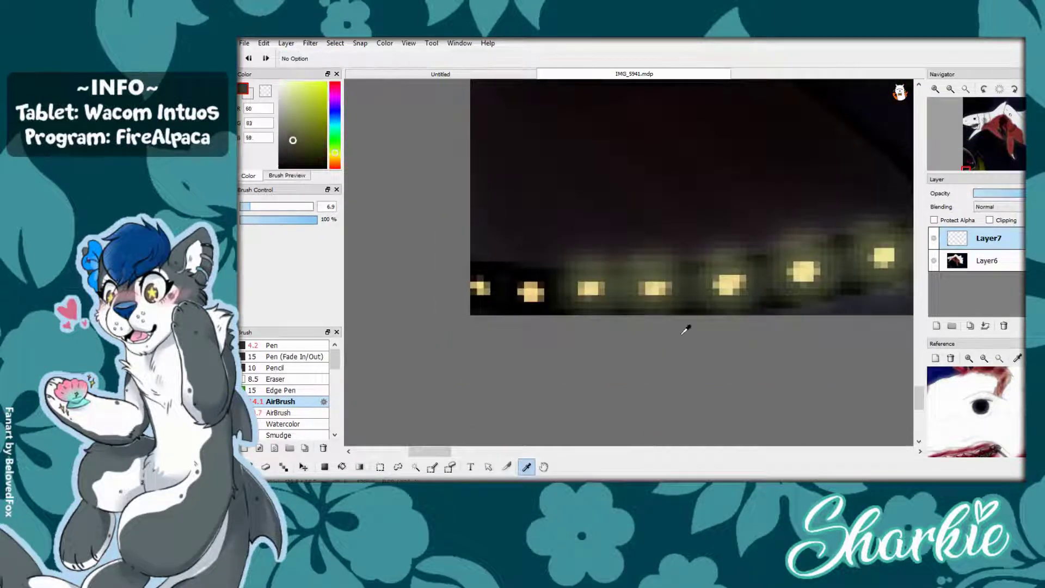
pyautogui.scroll(-4, 507, 383)
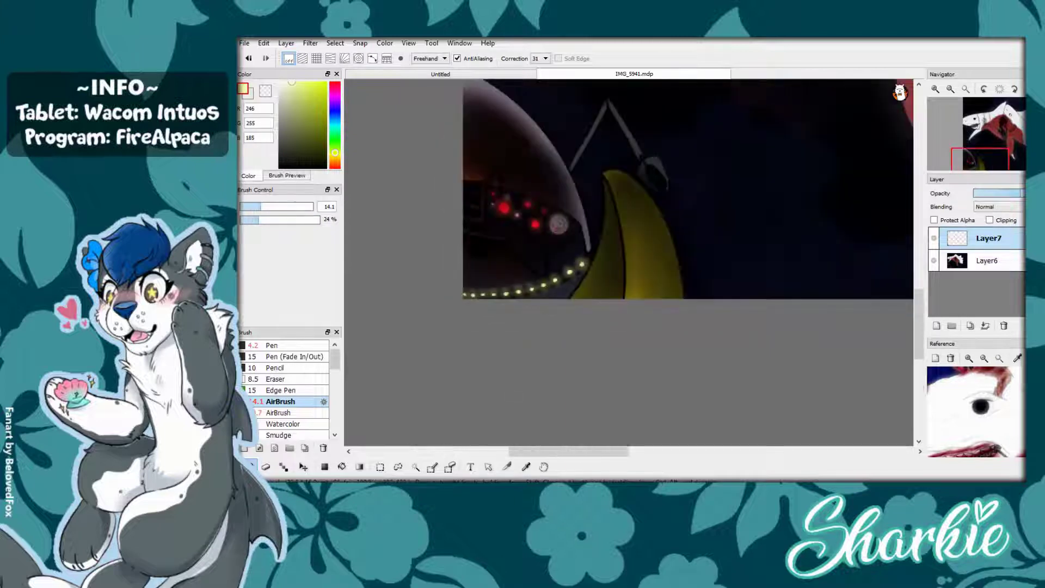
# - Draw a black dividing line on the yellow part beside the submersible's dome with the Pen at size 4.2
pyautogui.scroll(3, 688, 234)
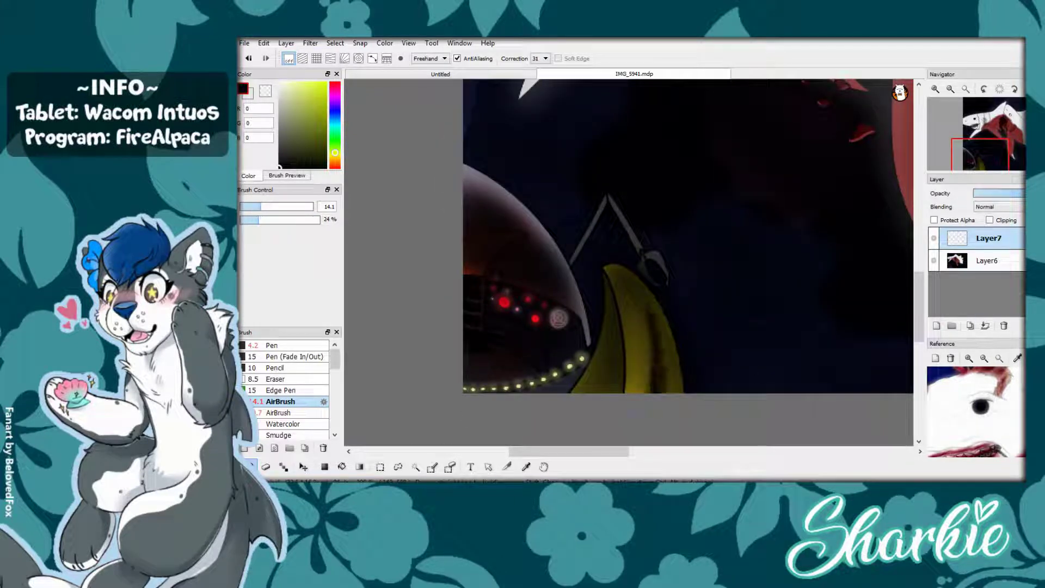
pyautogui.click(273, 345)
pyautogui.scroll(2, 652, 366)
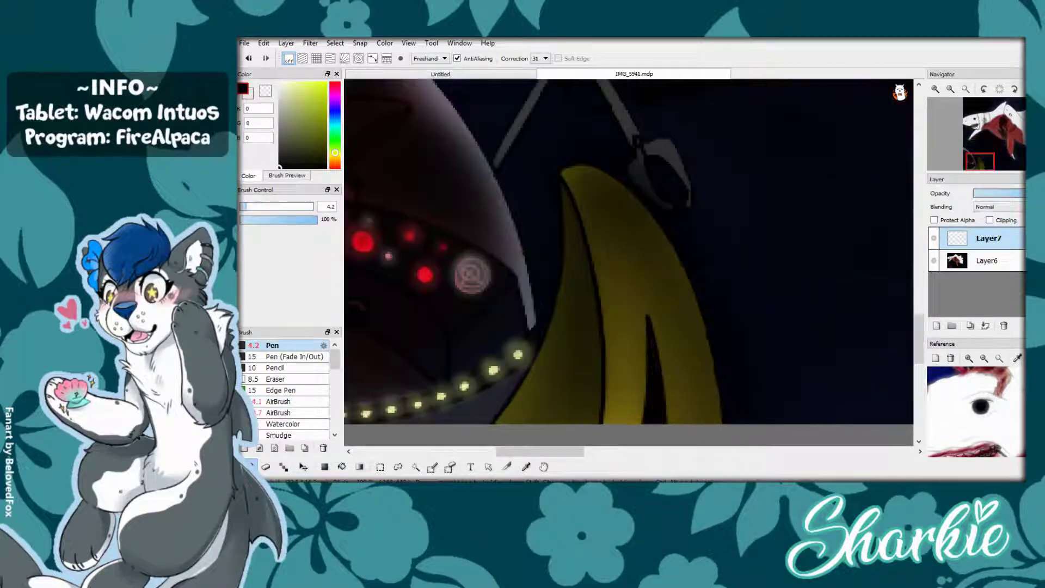
pyautogui.scroll(-2, 576, 305)
pyautogui.scroll(-2, 439, 273)
# - Try a pale yellow (252, 255, 232) AirBrush haze at size 340 over the water in Overlay blending, and remove it
pyautogui.click(283, 82)
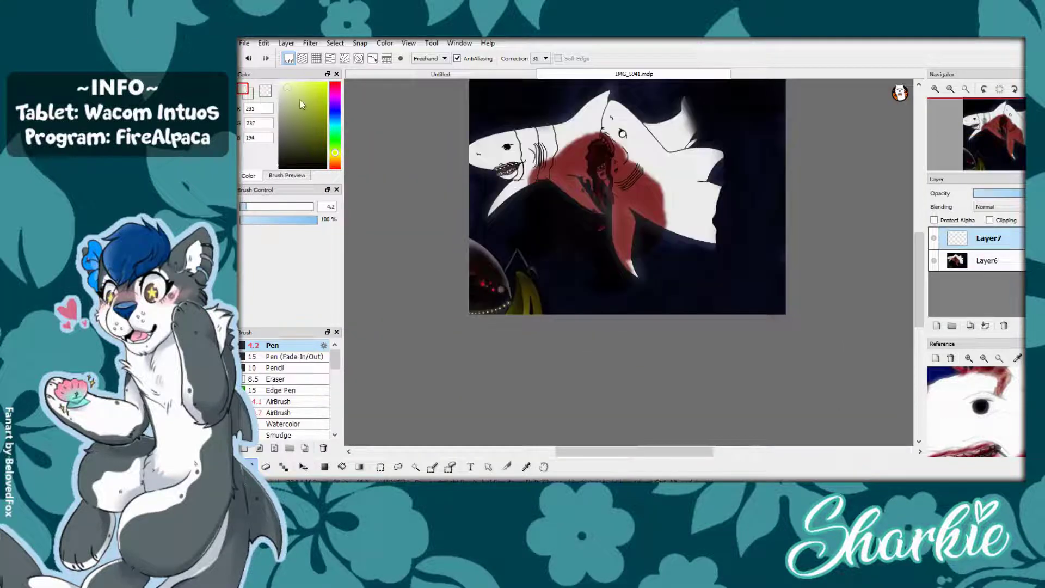
pyautogui.click(280, 402)
pyautogui.moveTo(262, 207); pyautogui.dragTo(313, 206)
pyautogui.moveTo(501, 272)
pyautogui.mouseDown()
pyautogui.moveTo(665, 339)
pyautogui.moveTo(545, 256)
pyautogui.mouseUp()
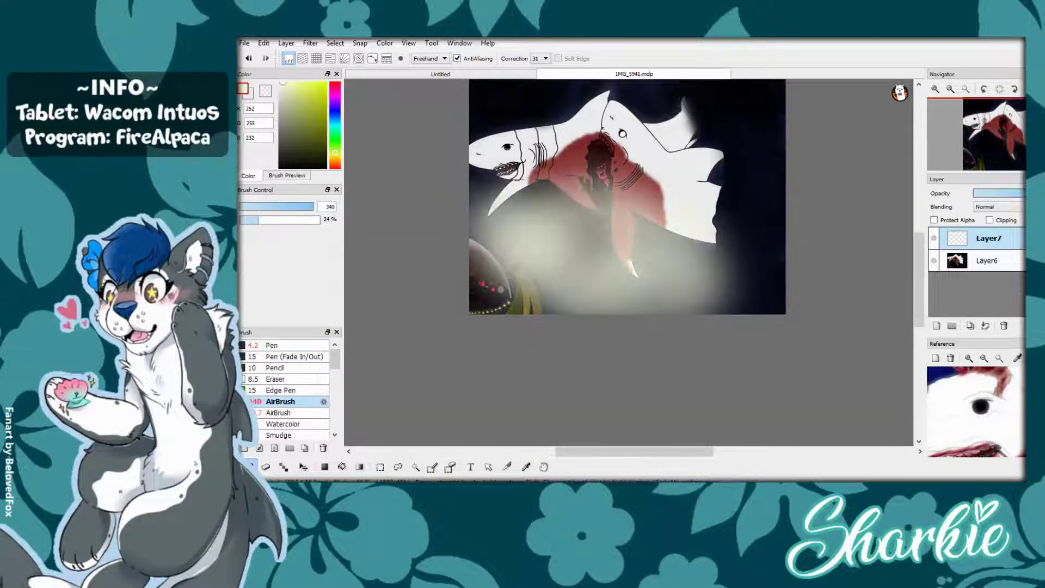
pyautogui.scroll(2, 999, 207)
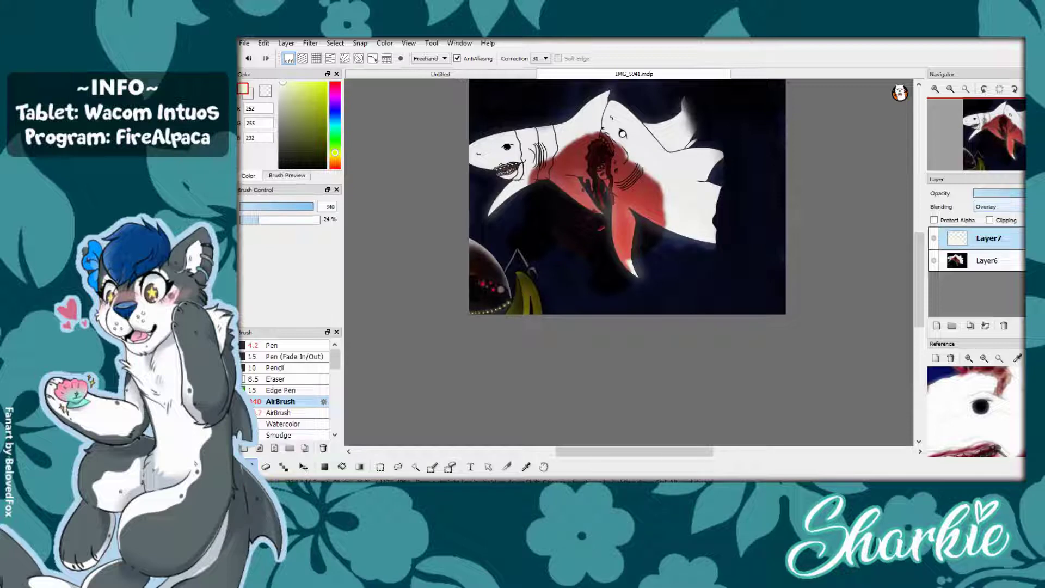
pyautogui.scroll(3, 999, 207)
pyautogui.click(1004, 325)
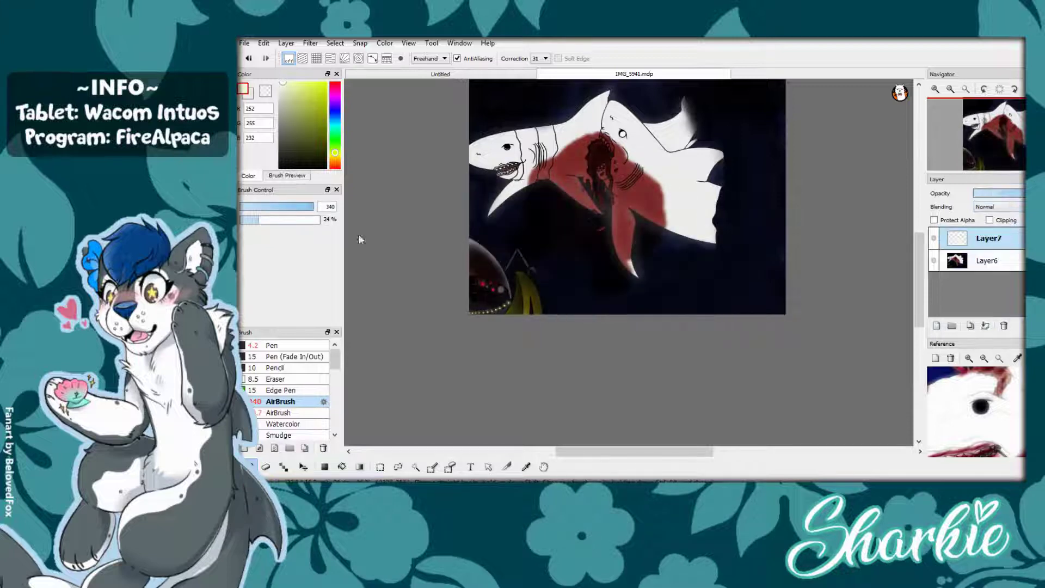
# - Outline a light beam from the submersible across the sharks, fill it with pale yellow (252, 255, 232) and set Layer7 to Overlay
pyautogui.click(271, 345)
pyautogui.press('g')
pyautogui.click(545, 276)
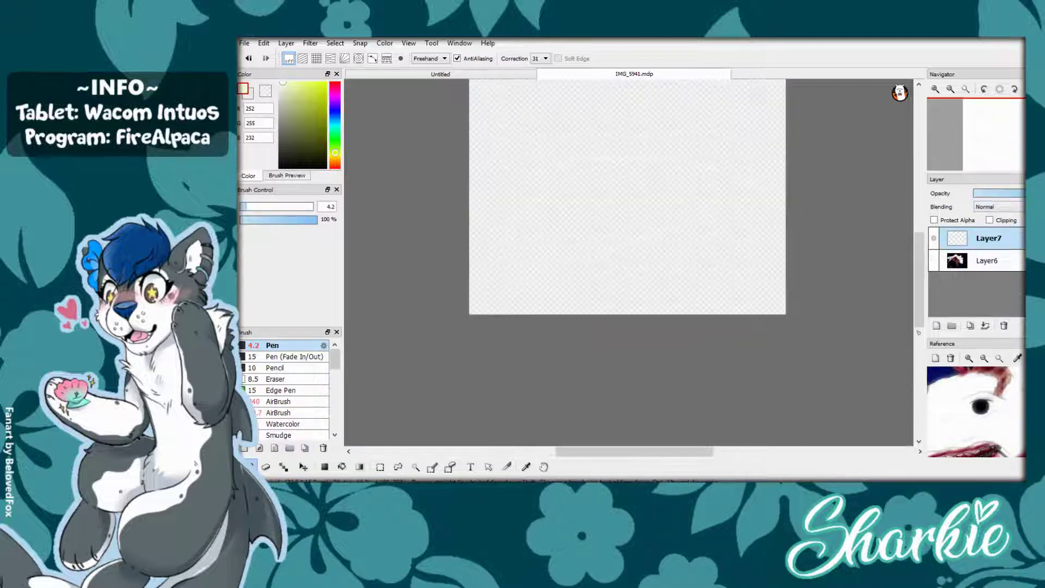
pyautogui.hotkey('ctrl', 'z')
pyautogui.scroll(2, 596, 82)
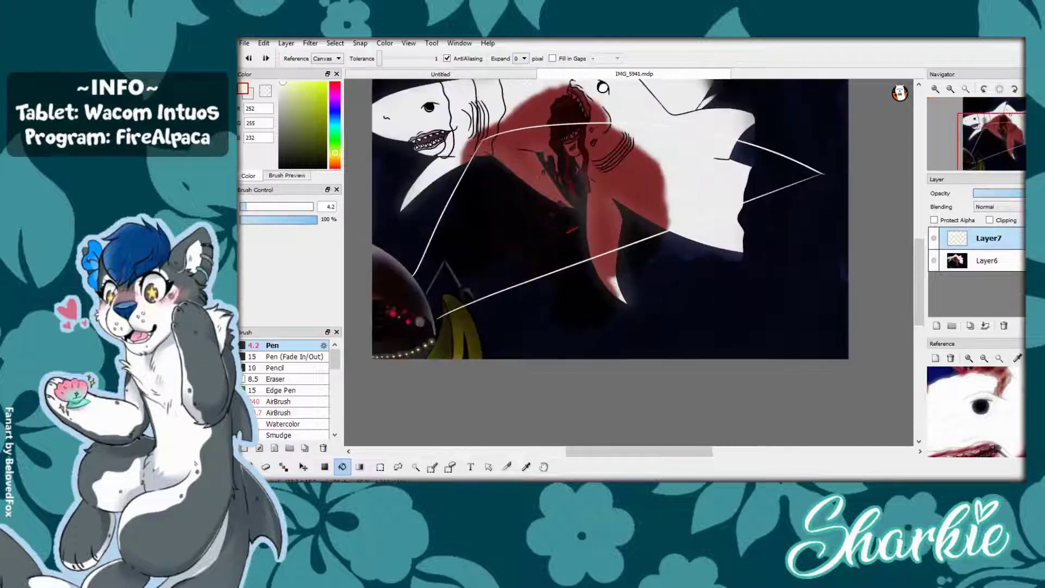
pyautogui.press('b')
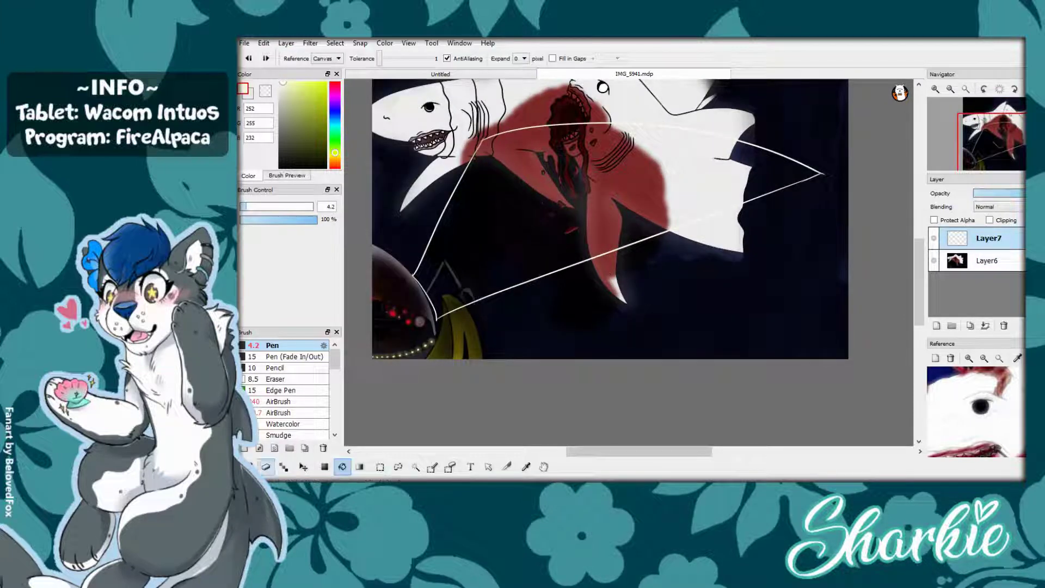
pyautogui.click(989, 260)
pyautogui.press('g')
pyautogui.click(657, 172)
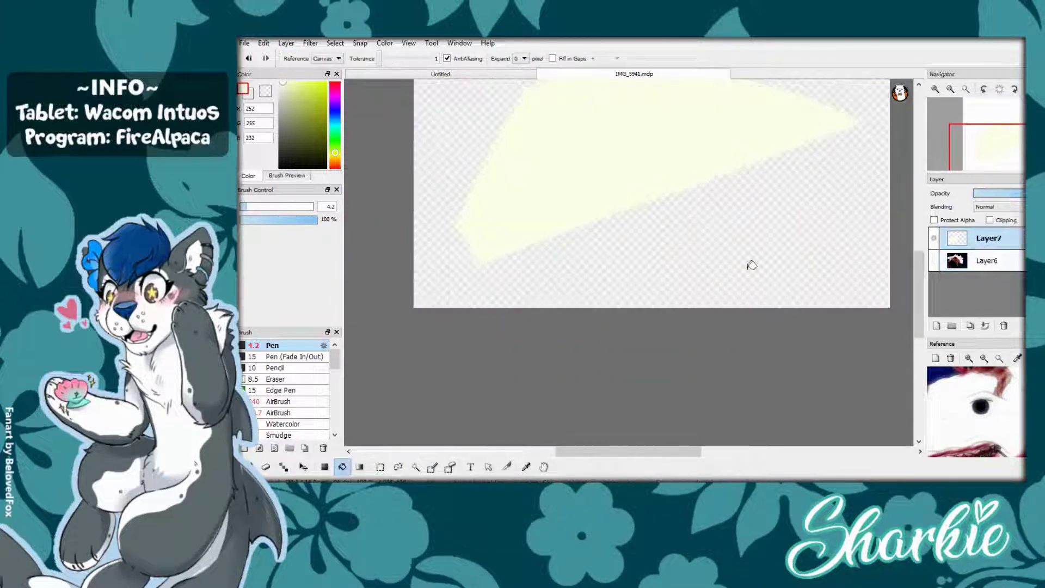
pyautogui.press('Down')
pyautogui.press('Down')
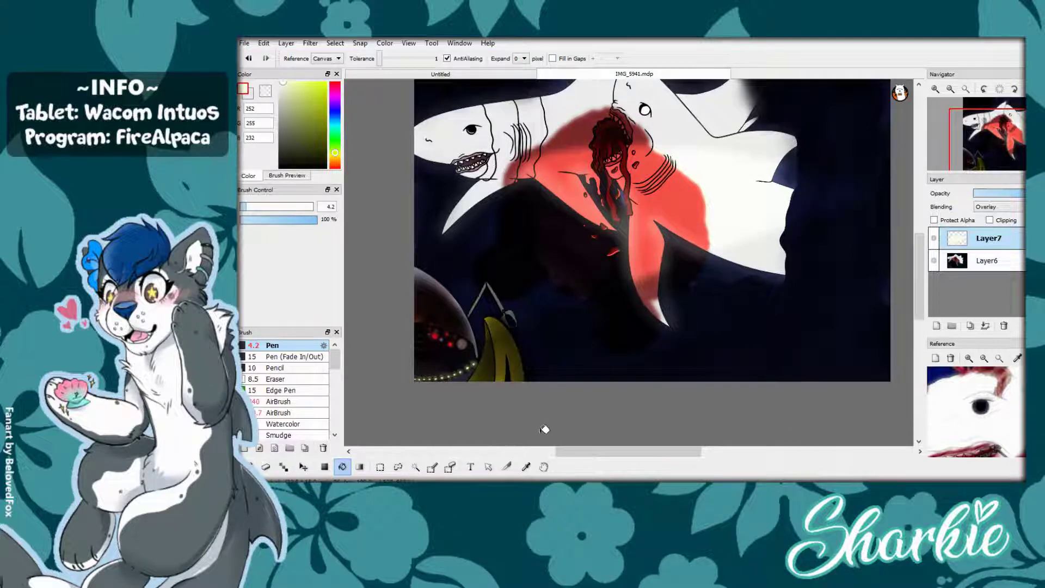
# - Examine the overlaid light beam around the submersible's arm, the shark's fin and the whole picture
pyautogui.scroll(3, 546, 428)
pyautogui.press('e')
pyautogui.scroll(-2, 719, 324)
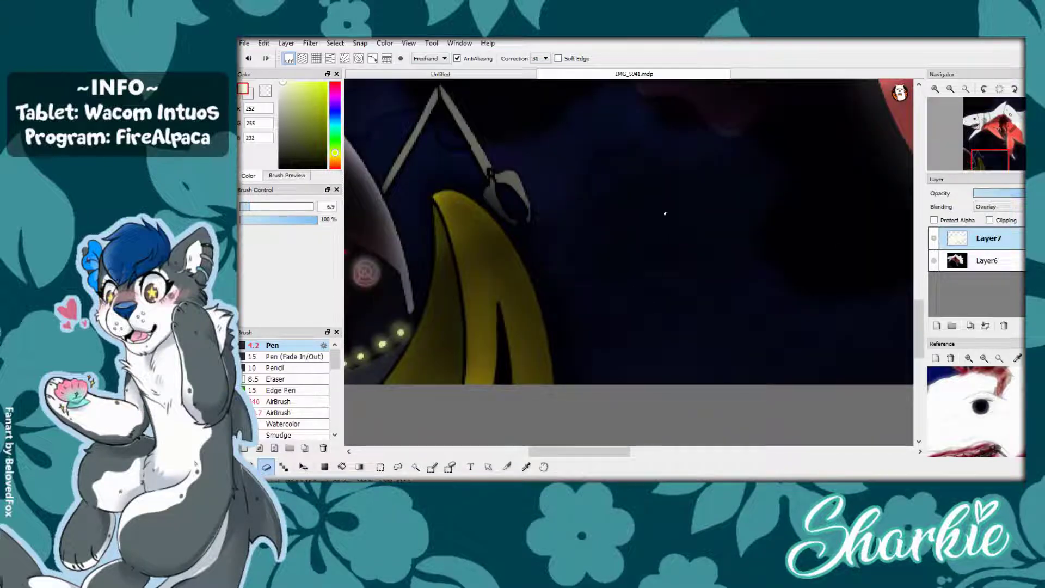
pyautogui.scroll(-3, 746, 194)
pyautogui.scroll(3, 723, 152)
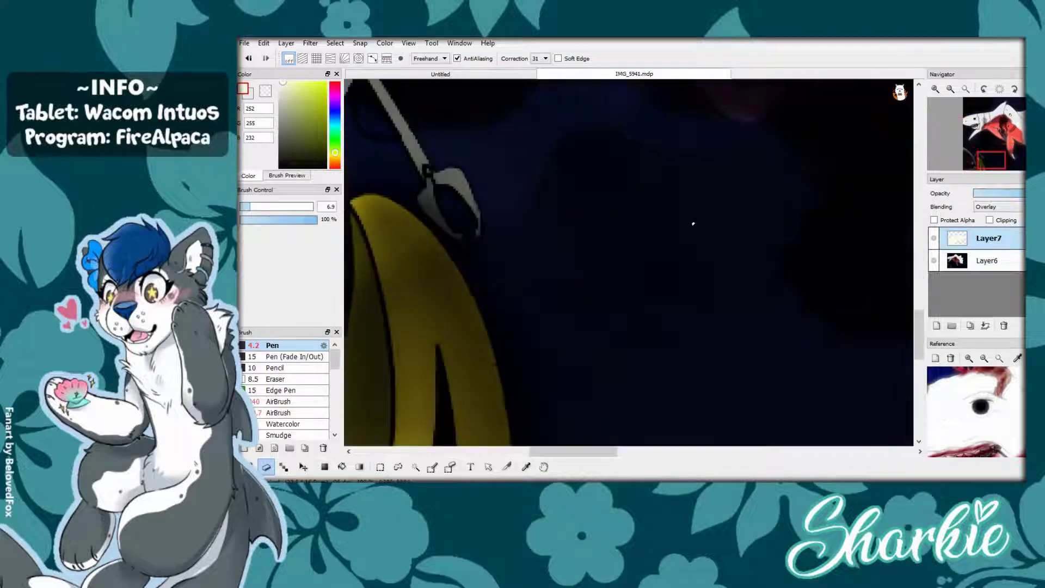
pyautogui.scroll(-2, 730, 275)
pyautogui.scroll(-3, 743, 403)
pyautogui.scroll(3, 754, 381)
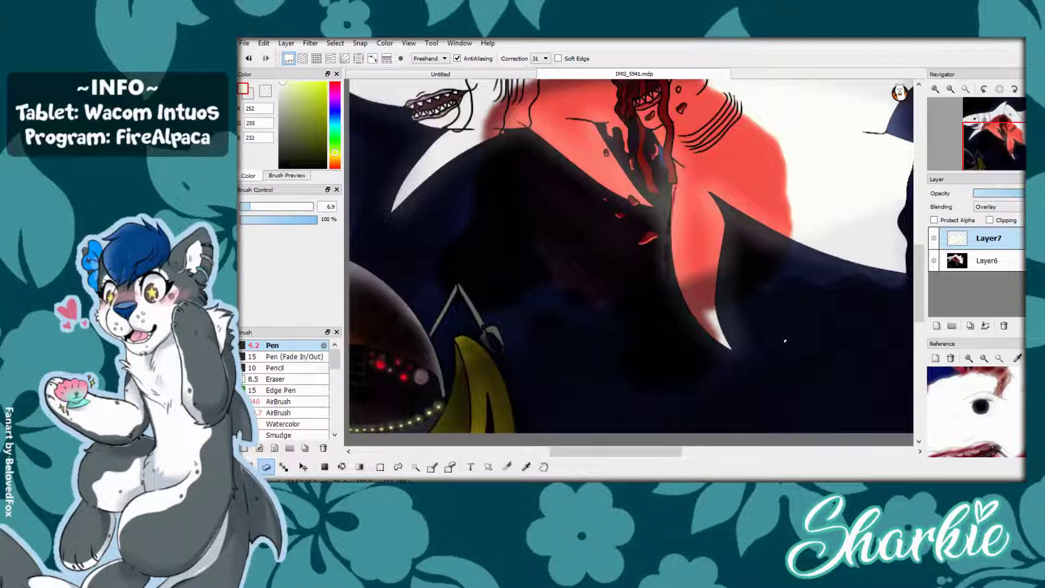
pyautogui.scroll(-4, 765, 357)
pyautogui.scroll(3, 679, 274)
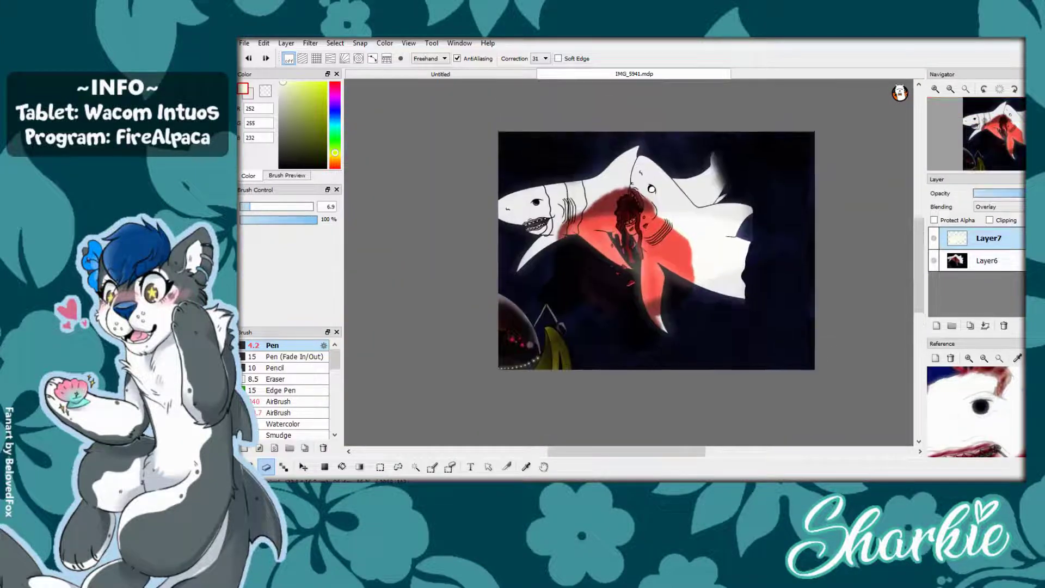
# - Try a pale yellow bucket fill on Layer7 and undo it
pyautogui.press('b')
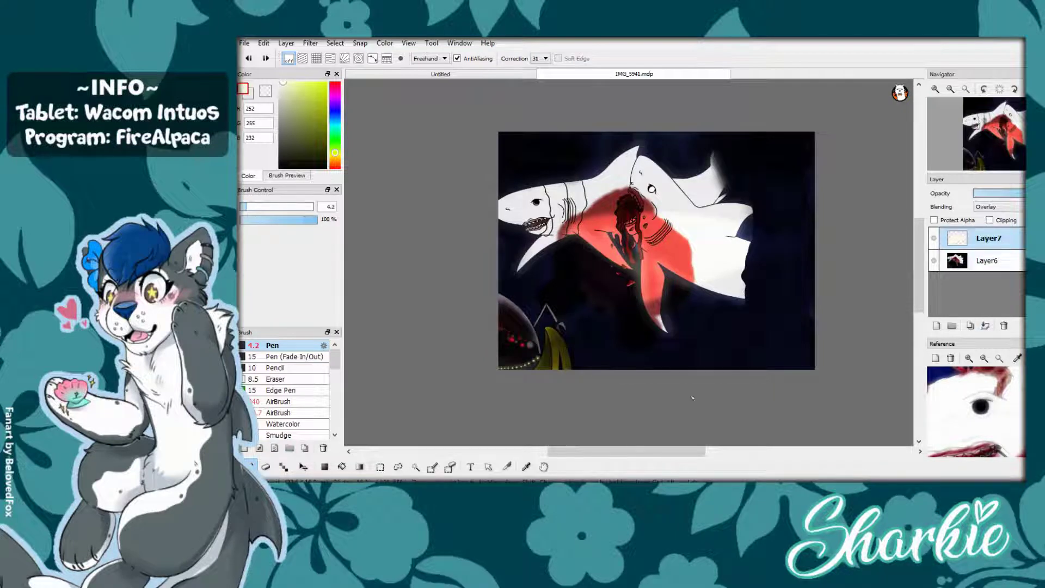
pyautogui.press('g')
pyautogui.click(707, 403)
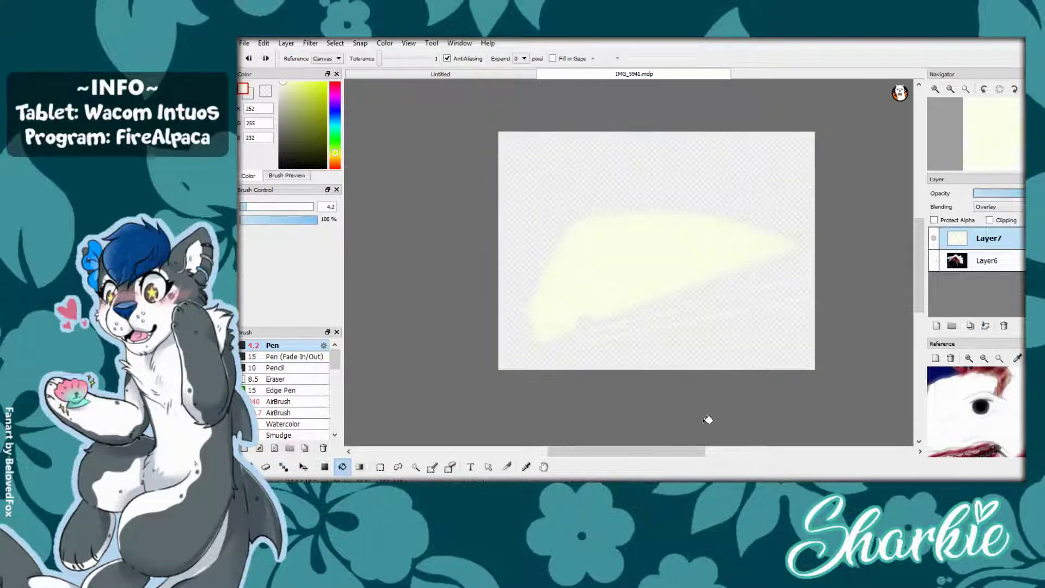
pyautogui.hotkey('ctrl', 'z')
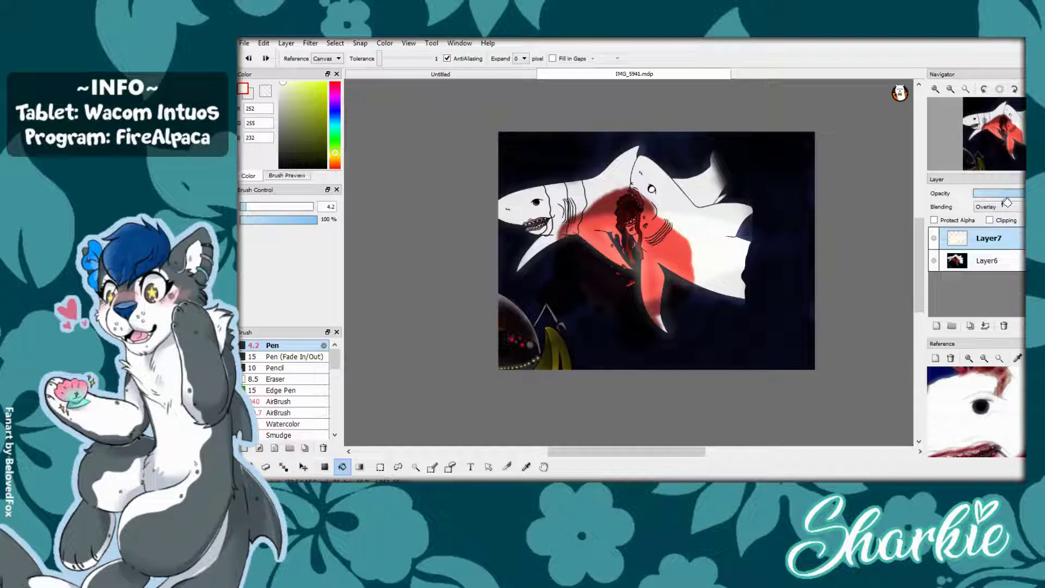
# - Replace the light beam with a wider, round-ended pale yellow shape reaching the shark's lower belly, blended as Overlay
pyautogui.press('b')
pyautogui.hotkey('ctrl', 'z')
pyautogui.press('g')
pyautogui.hotkey('ctrl', 'y')
pyautogui.hotkey('ctrl', 'y')
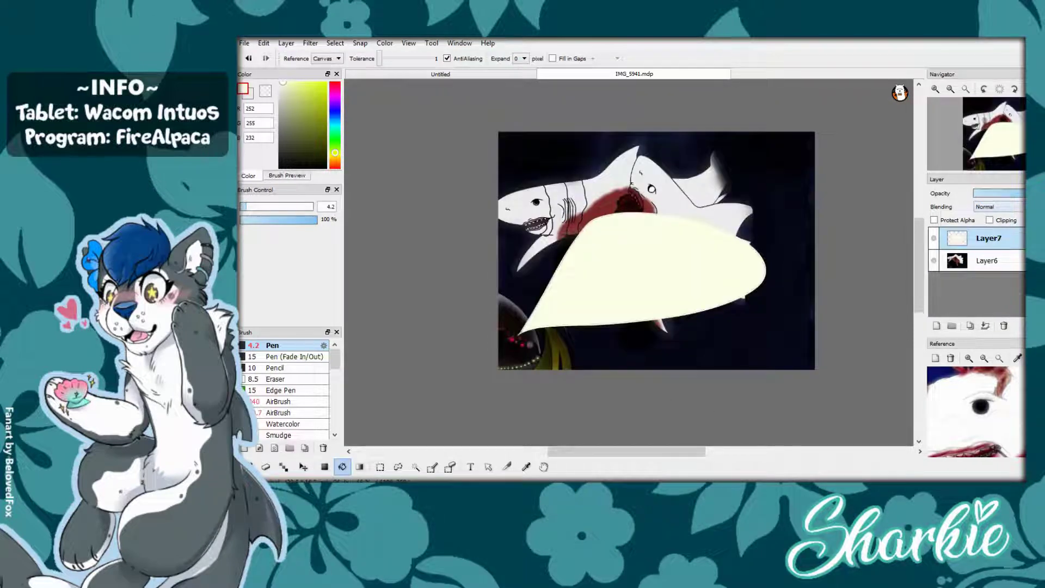
pyautogui.hotkey('ctrl', 'y')
pyautogui.press('b')
pyautogui.scroll(3, 573, 348)
pyautogui.scroll(-3, 573, 349)
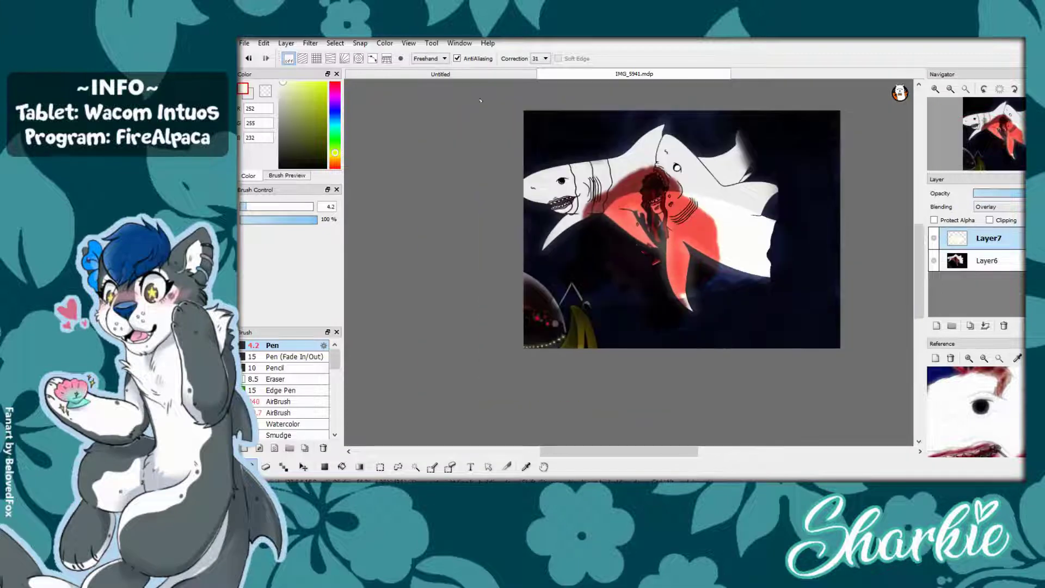
# - Build up the light beam's upper edge across the sharks around the wound with pale yellow pen strokes at size 17
pyautogui.scroll(3, 573, 348)
pyautogui.press(']')
pyautogui.press(']')
pyautogui.press(']')
pyautogui.press(']')
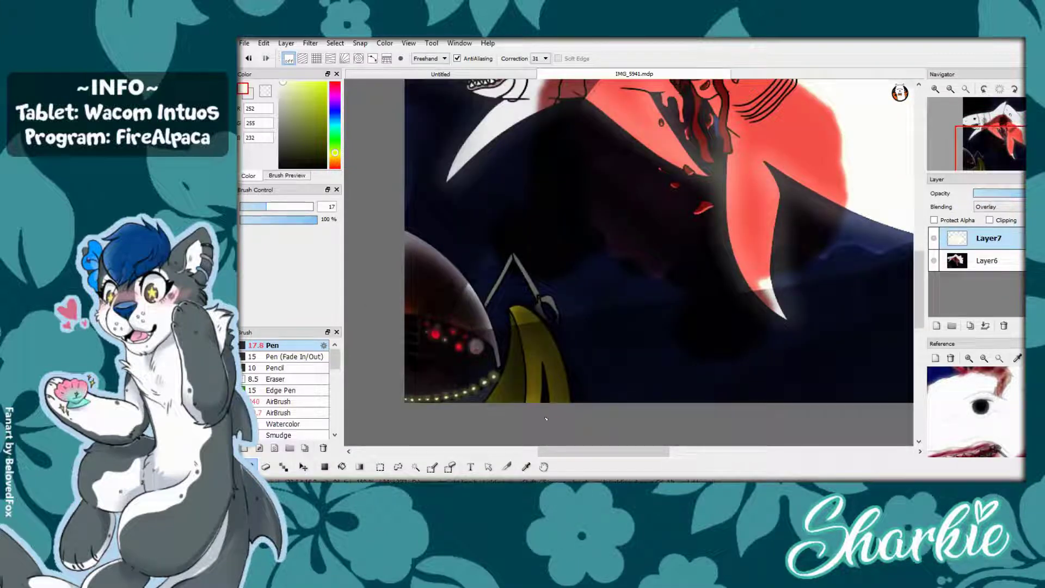
pyautogui.scroll(-3, 546, 418)
pyautogui.scroll(3, 539, 435)
pyautogui.moveTo(599, 152); pyautogui.dragTo(697, 96)
pyautogui.moveTo(759, 97); pyautogui.dragTo(784, 94)
pyautogui.moveTo(643, 103); pyautogui.dragTo(697, 91)
pyautogui.moveTo(762, 98); pyautogui.dragTo(797, 93)
pyautogui.moveTo(615, 126); pyautogui.dragTo(632, 146)
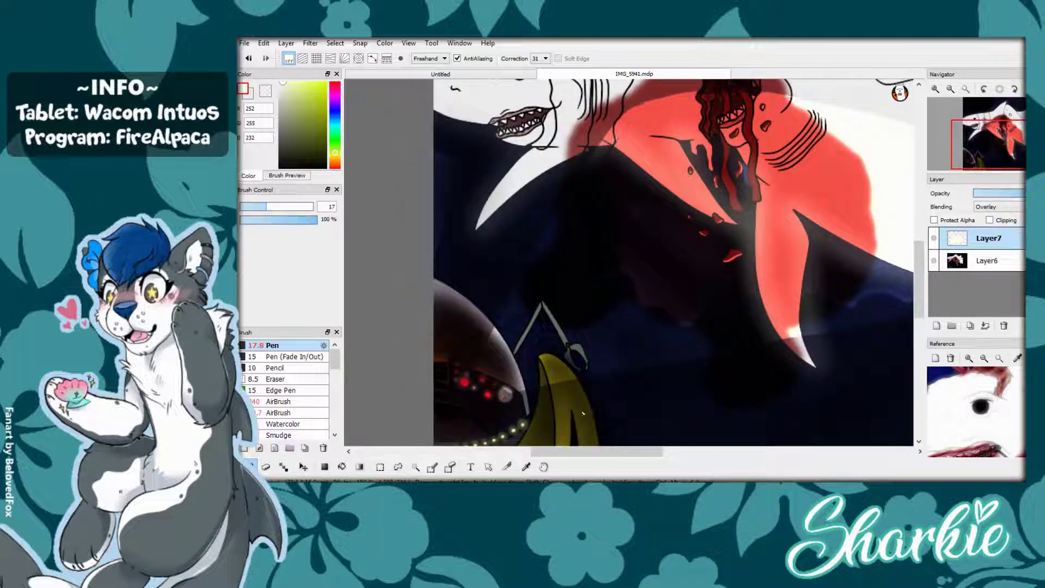
pyautogui.scroll(-3, 716, 307)
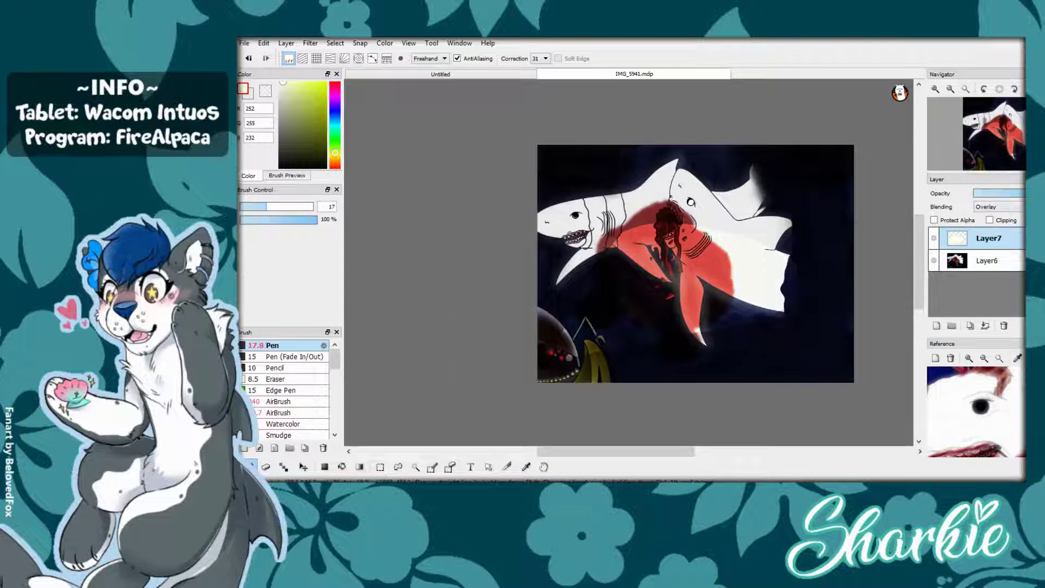
# - Fill the light beam on Layer7 with a stronger yellow (245, 255, 176) and choose the Blur brush at size 80
pyautogui.click(293, 82)
pyautogui.click(342, 466)
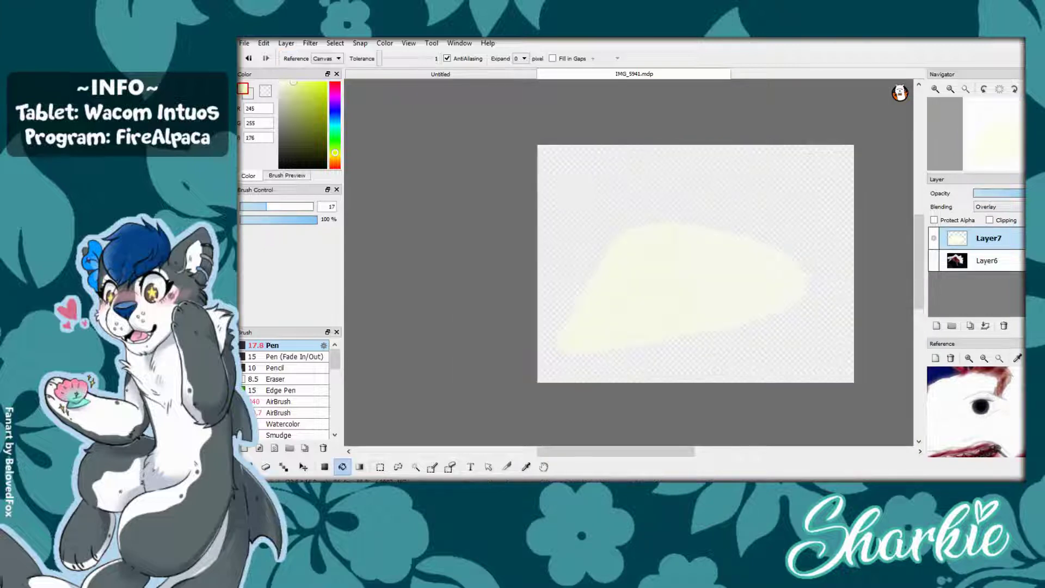
pyautogui.scroll(-3, 283, 392)
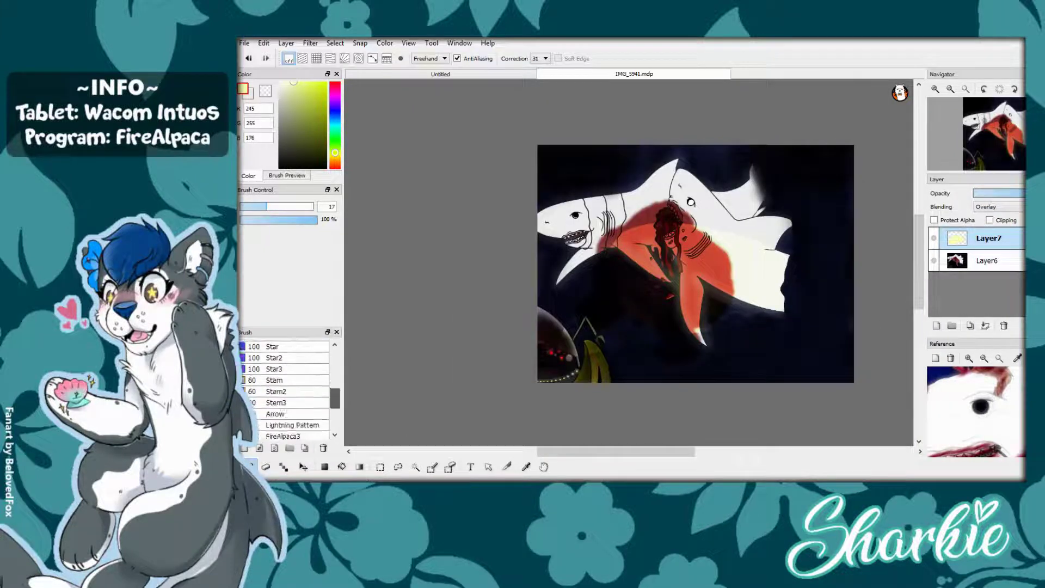
pyautogui.click(273, 398)
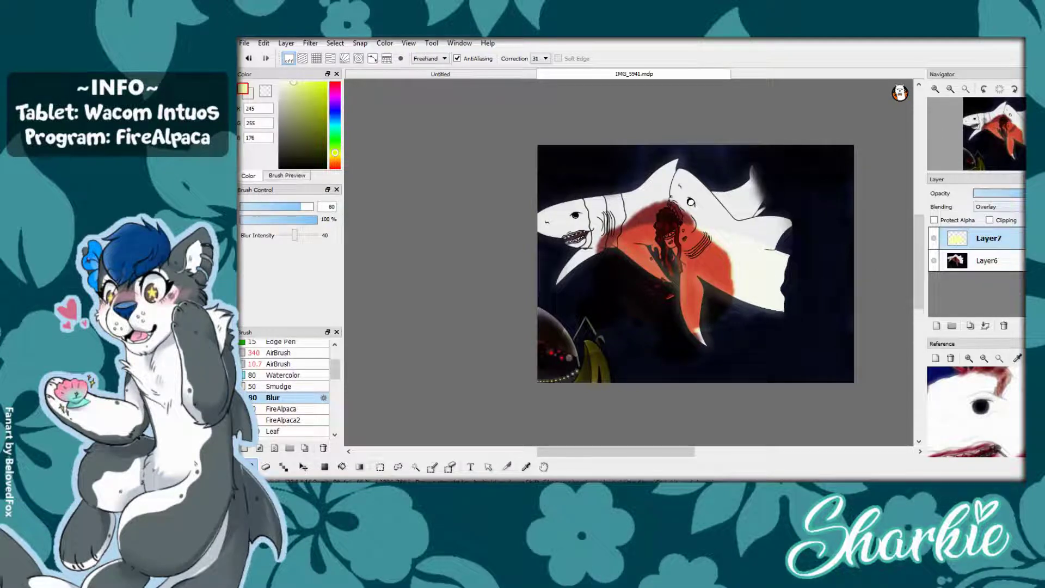
# - Erase parts of the light beam around the submersible's arm on Layer7 with the eraser at size 6.9
pyautogui.scroll(5, 590, 381)
pyautogui.click(266, 467)
pyautogui.click(272, 345)
pyautogui.moveTo(596, 250)
pyautogui.mouseDown()
pyautogui.moveTo(593, 196)
pyautogui.moveTo(659, 240)
pyautogui.mouseUp()
pyautogui.moveTo(602, 205); pyautogui.dragTo(645, 248)
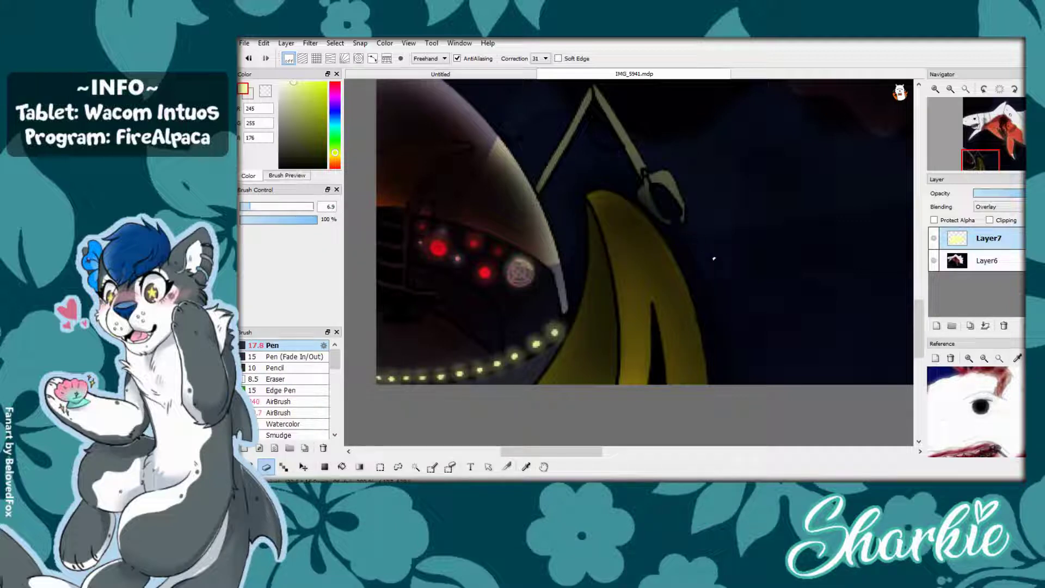
pyautogui.scroll(-5, 693, 294)
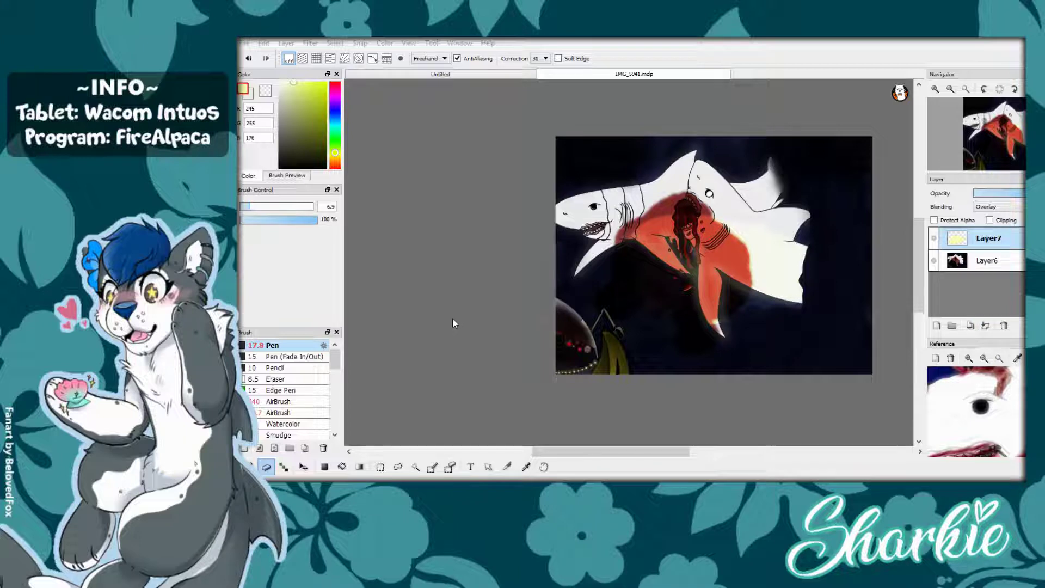
# - Add a new layer above Layer7 and paint olive strokes beside the submersible with a smaller pen
pyautogui.hscroll(2, 689, 253)
pyautogui.press('b')
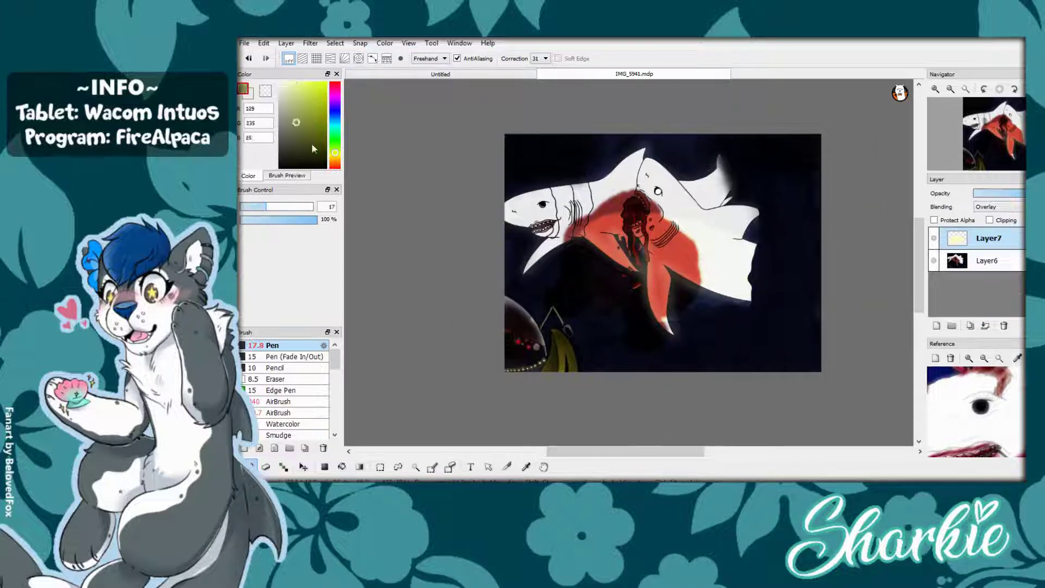
pyautogui.click(936, 326)
pyautogui.scroll(2, 653, 251)
pyautogui.press('[')
pyautogui.press('[')
pyautogui.press('[')
pyautogui.moveTo(703, 326)
pyautogui.mouseDown()
pyautogui.moveTo(782, 355)
pyautogui.moveTo(832, 340)
pyautogui.mouseUp()
pyautogui.moveTo(762, 381); pyautogui.dragTo(822, 362)
pyautogui.scroll(1, 653, 250)
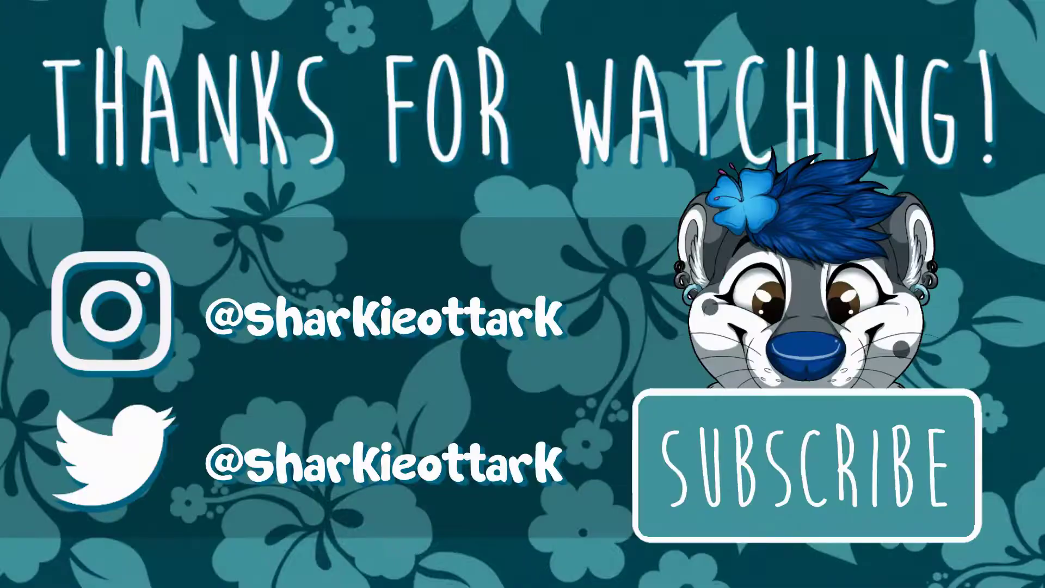